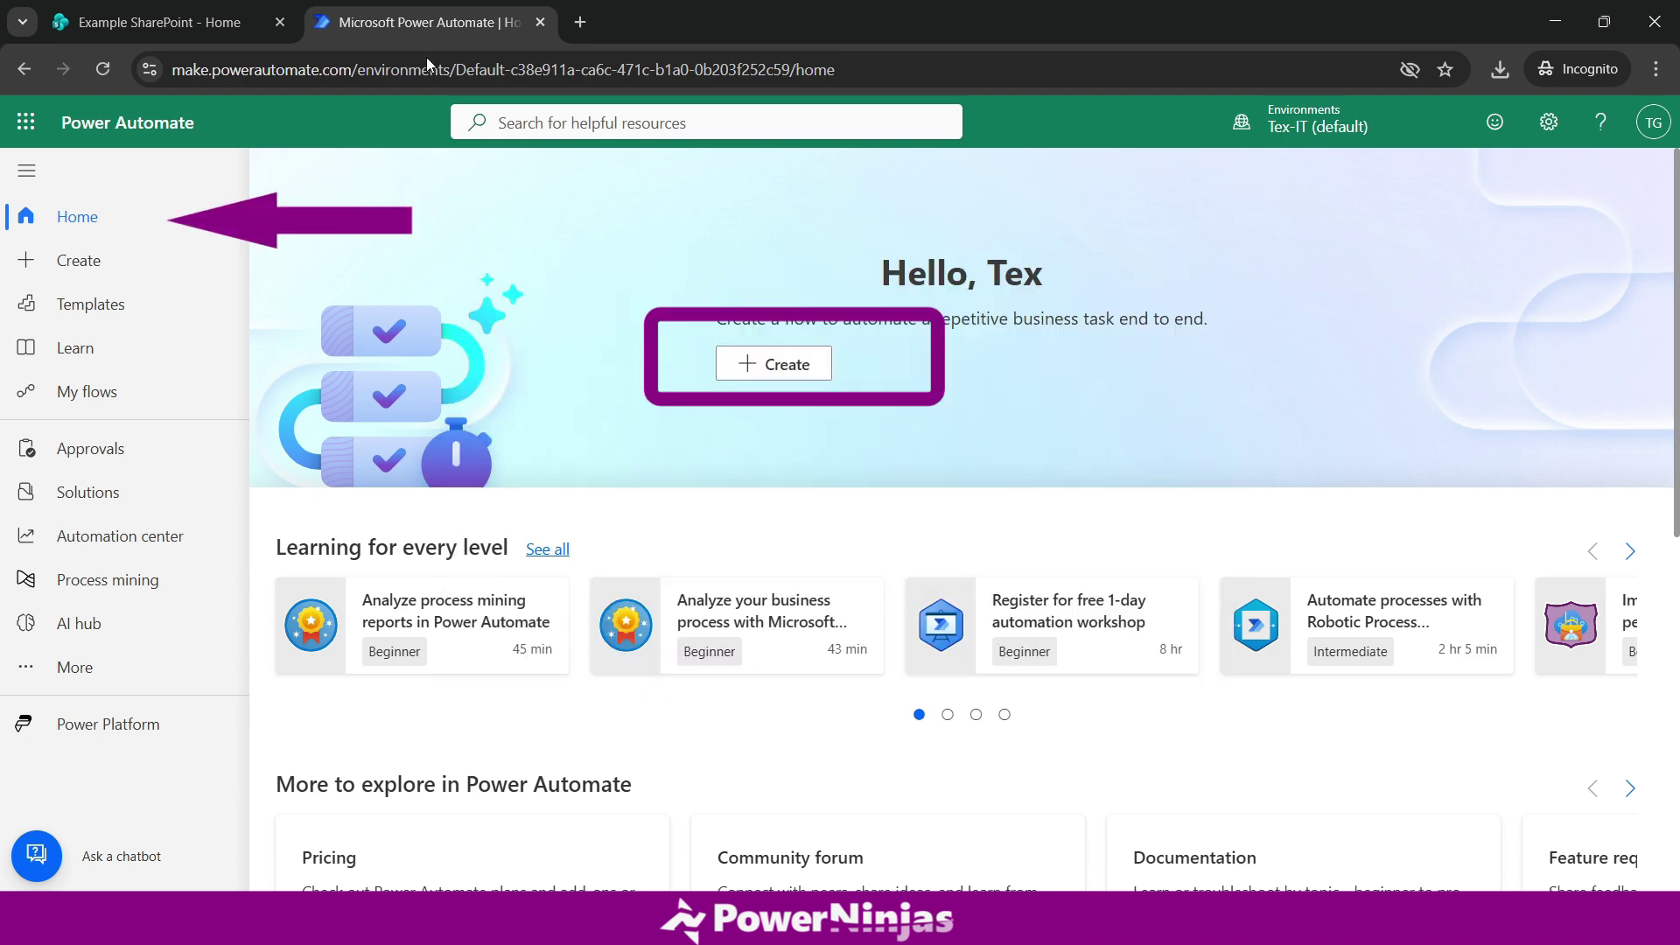
Create a scheduled cloud flow named "Daily SharePoint Post" that repeats every 1 day
click(745, 378)
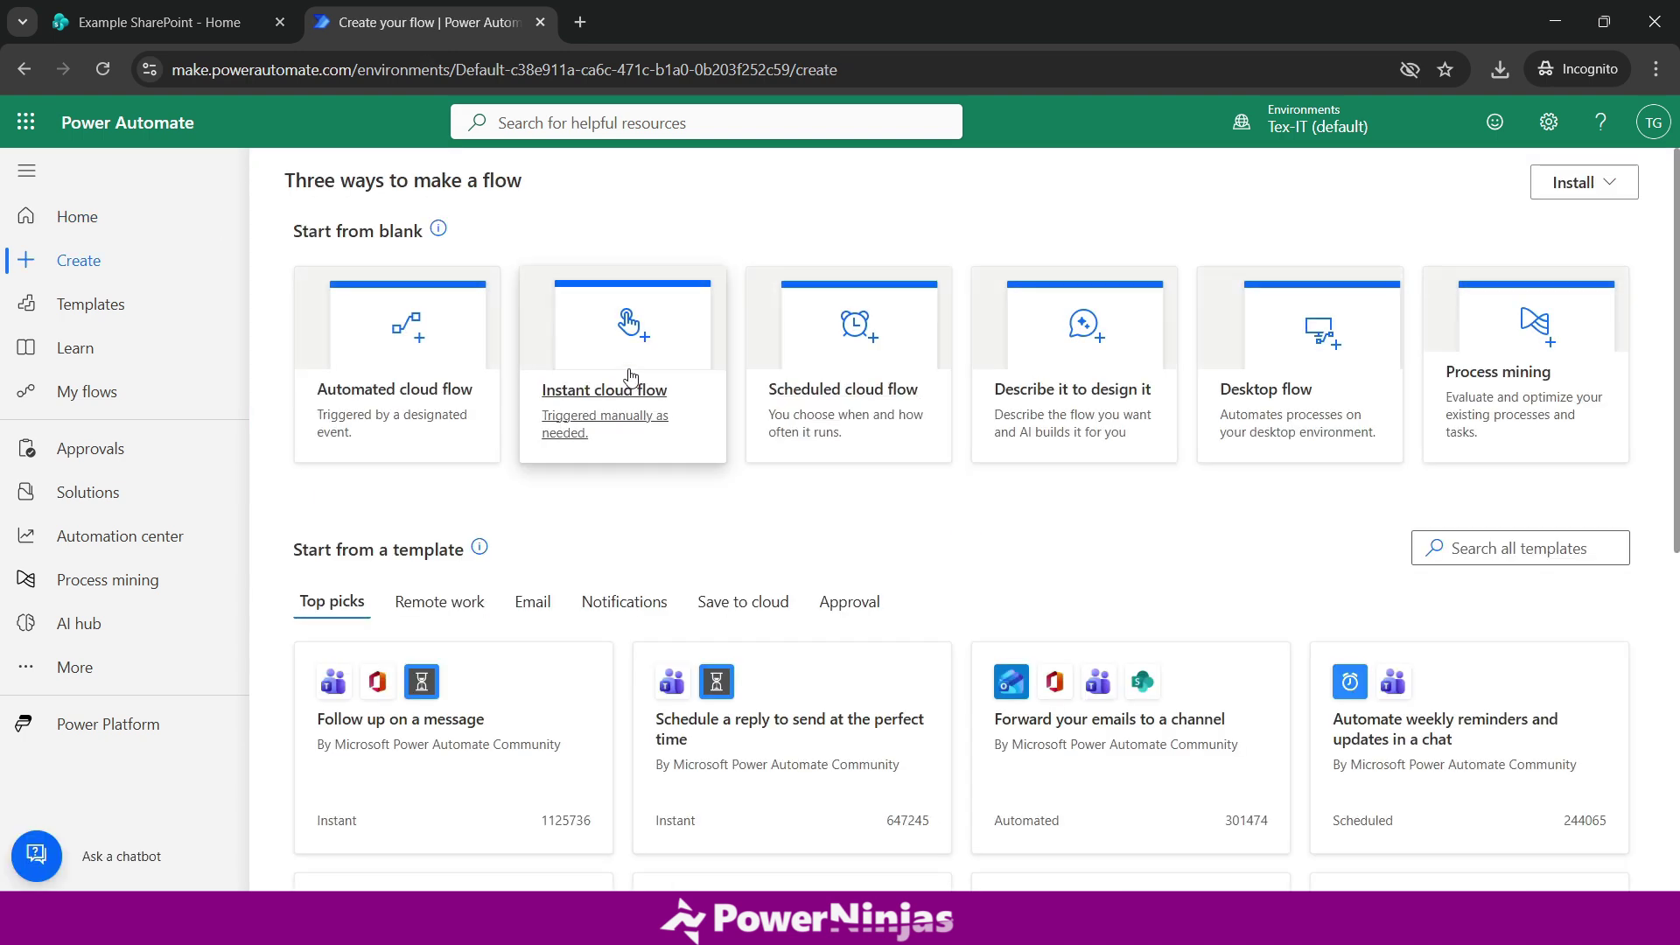
click(860, 407)
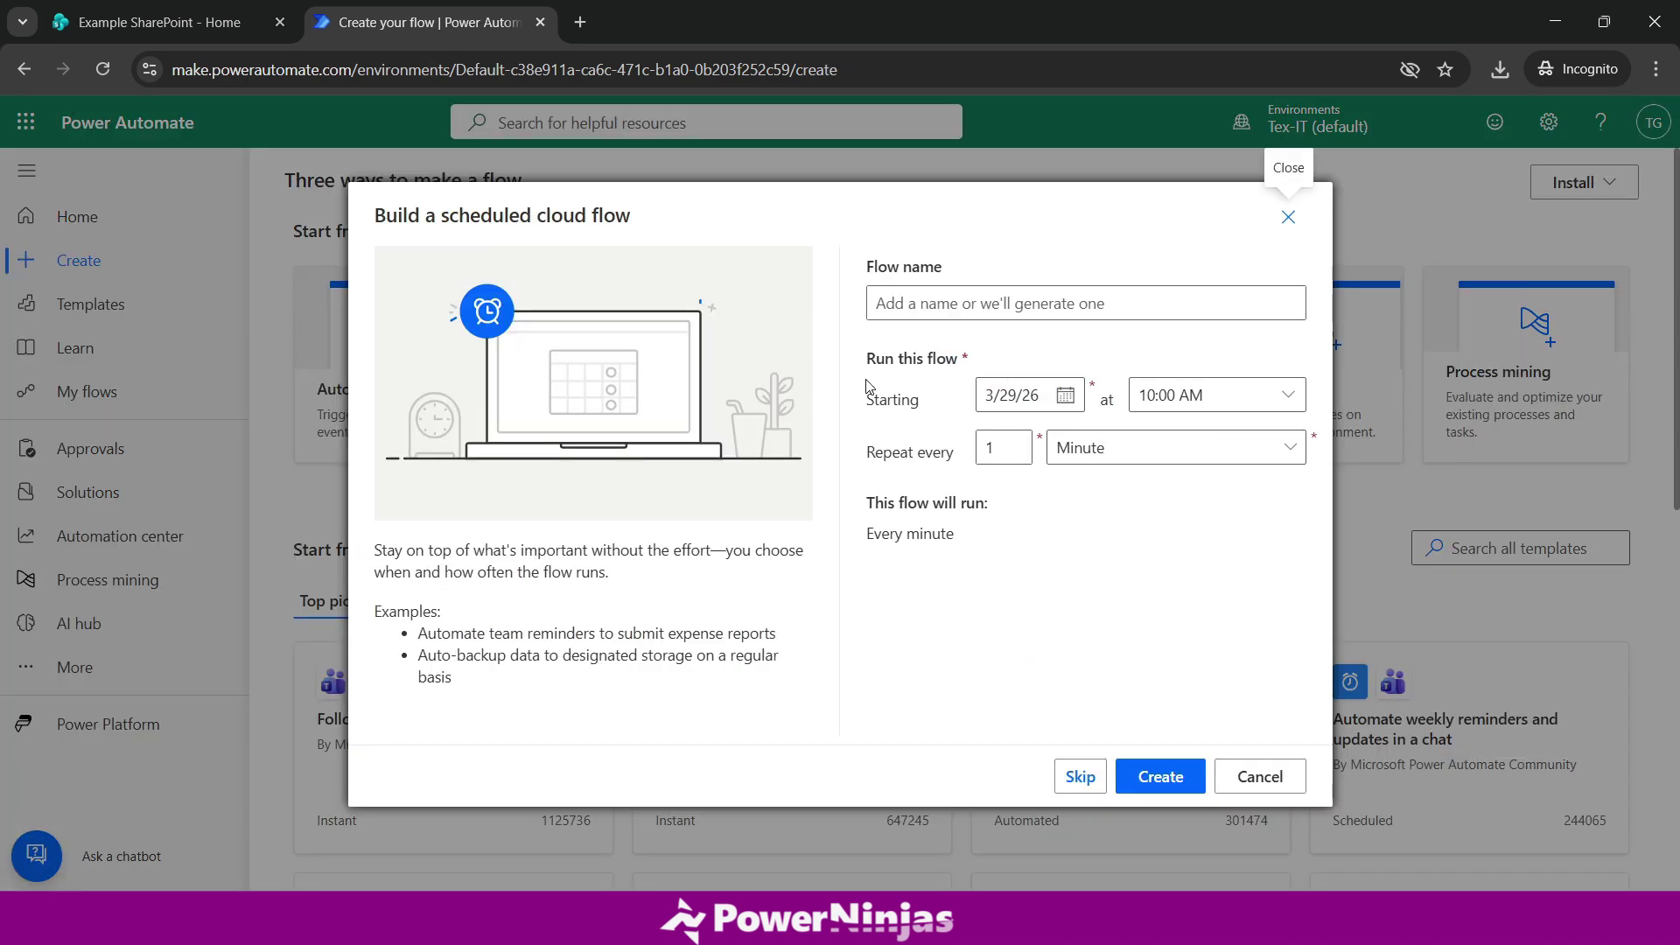
click(956, 303)
text(Daily SharePoint Post)
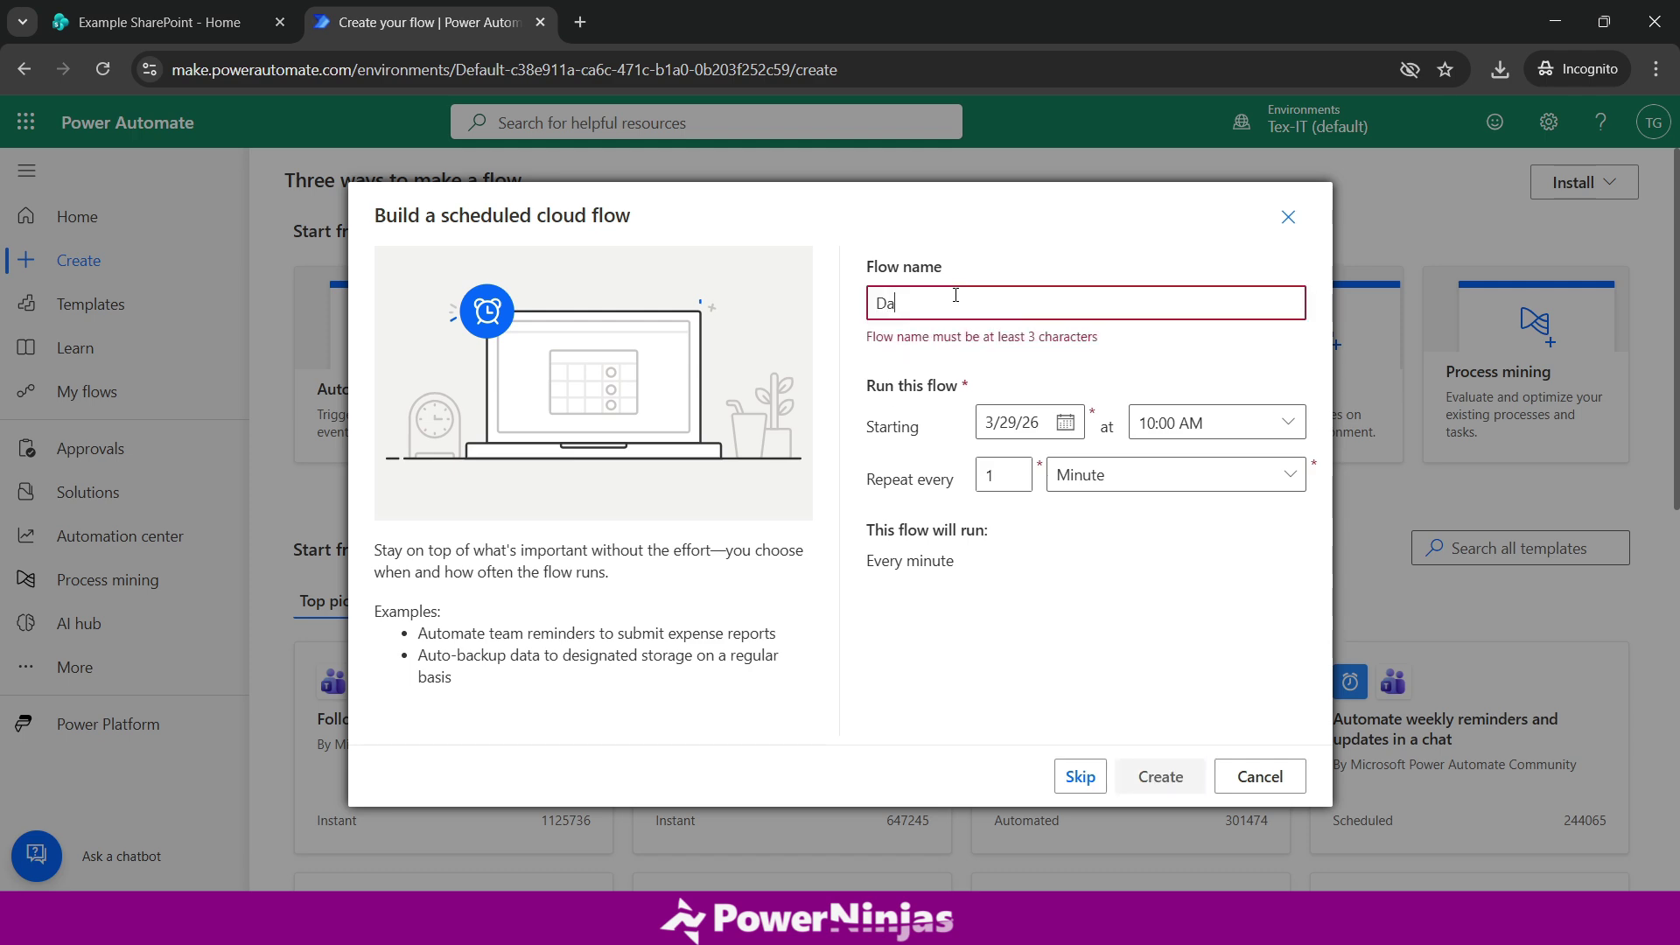
click(1137, 447)
click(1074, 565)
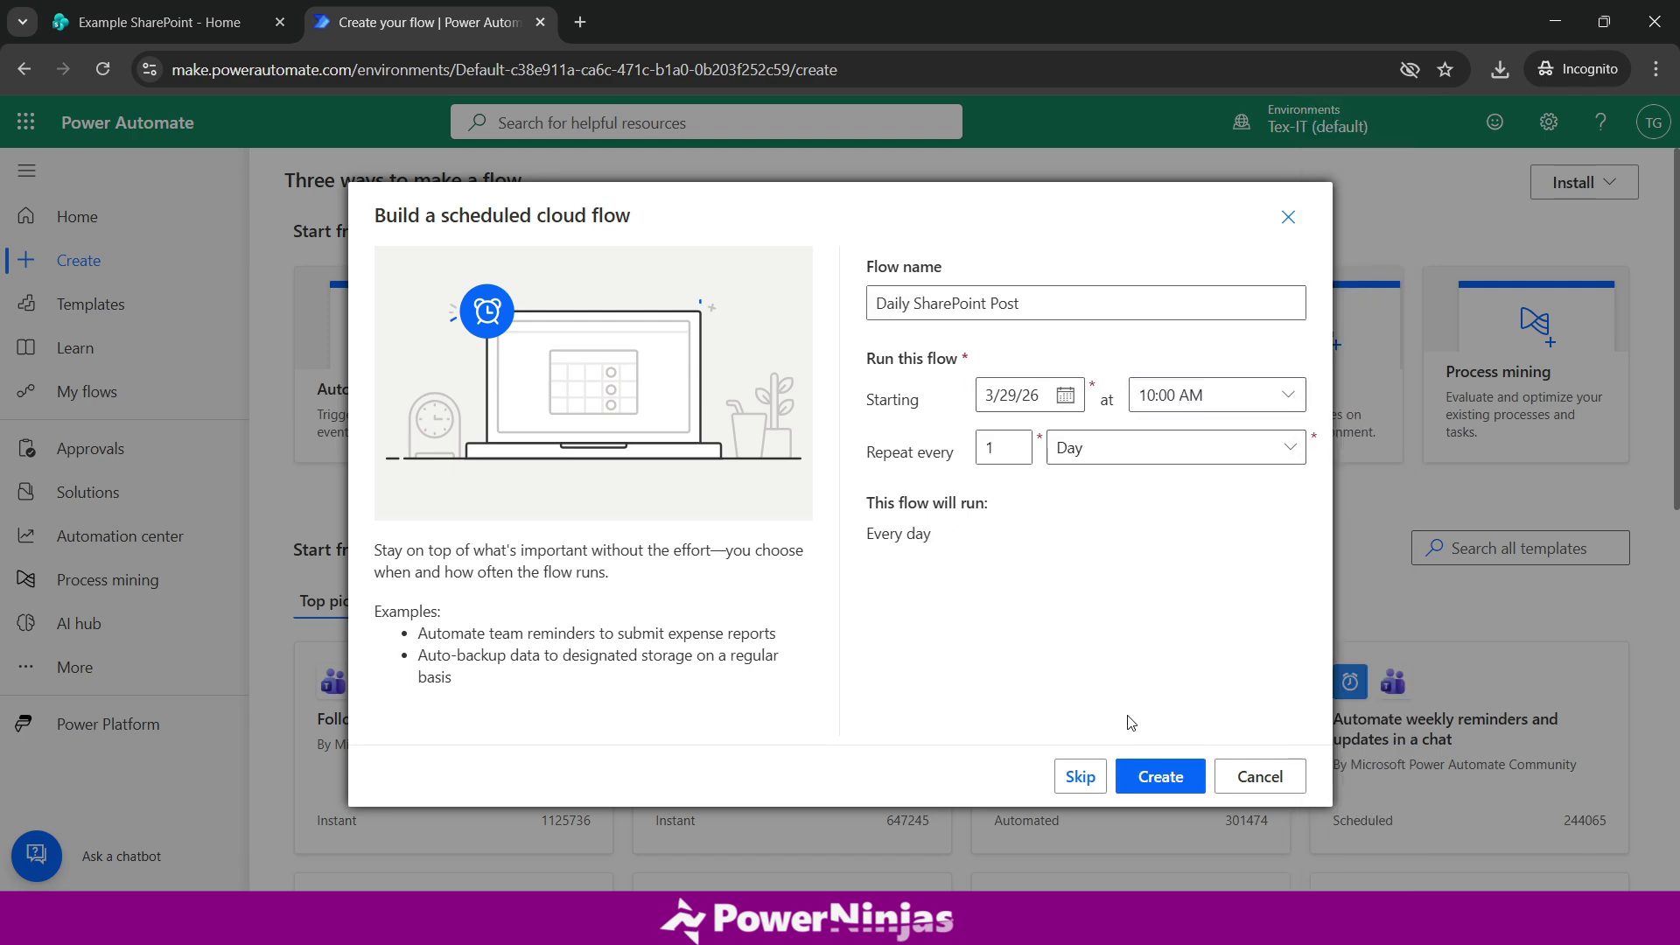
click(1162, 777)
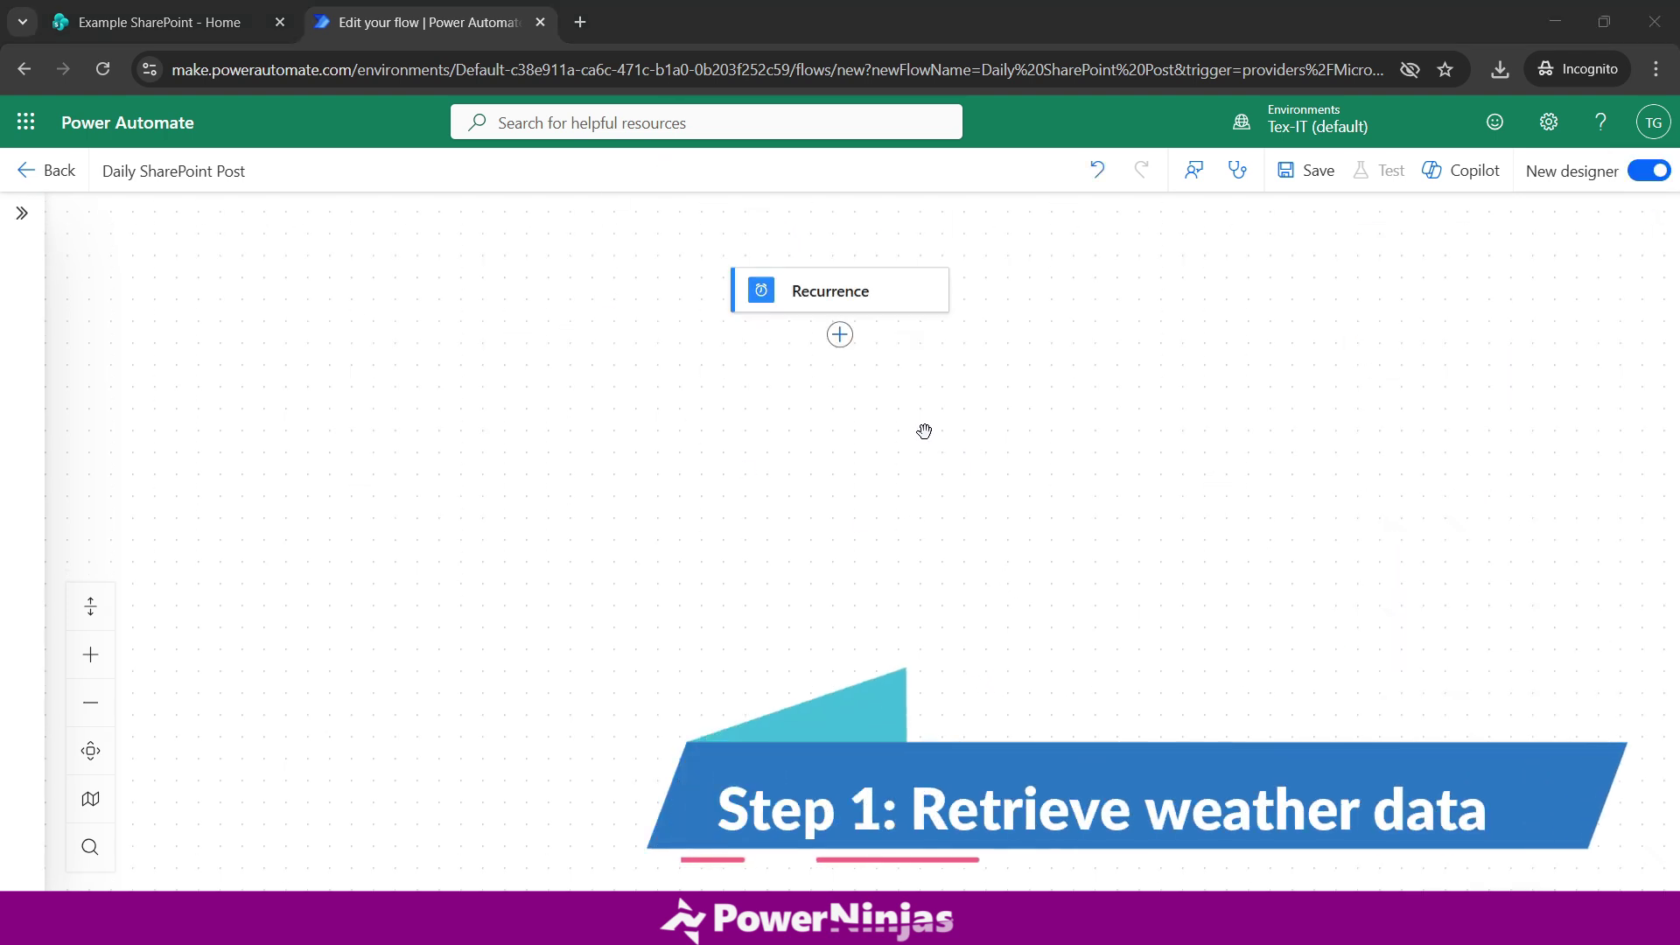
Add the MSN Weather action Get current weather after the Recurrence trigger, with Amsterdam as its location
drag(840, 424, 828, 469)
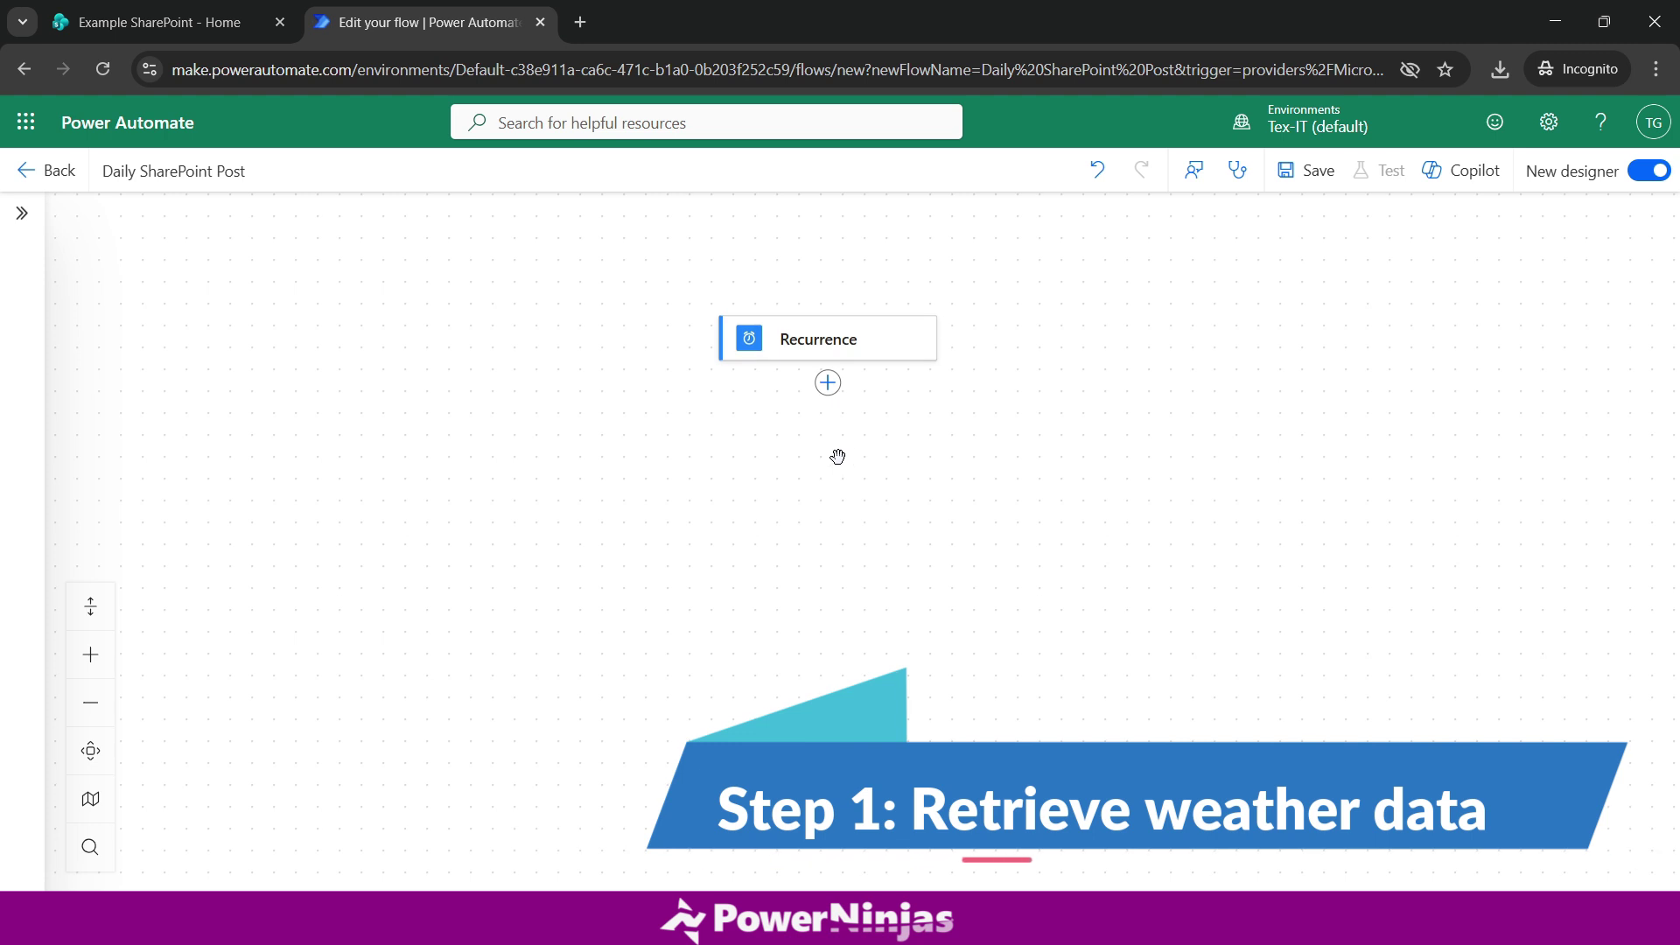
click(828, 382)
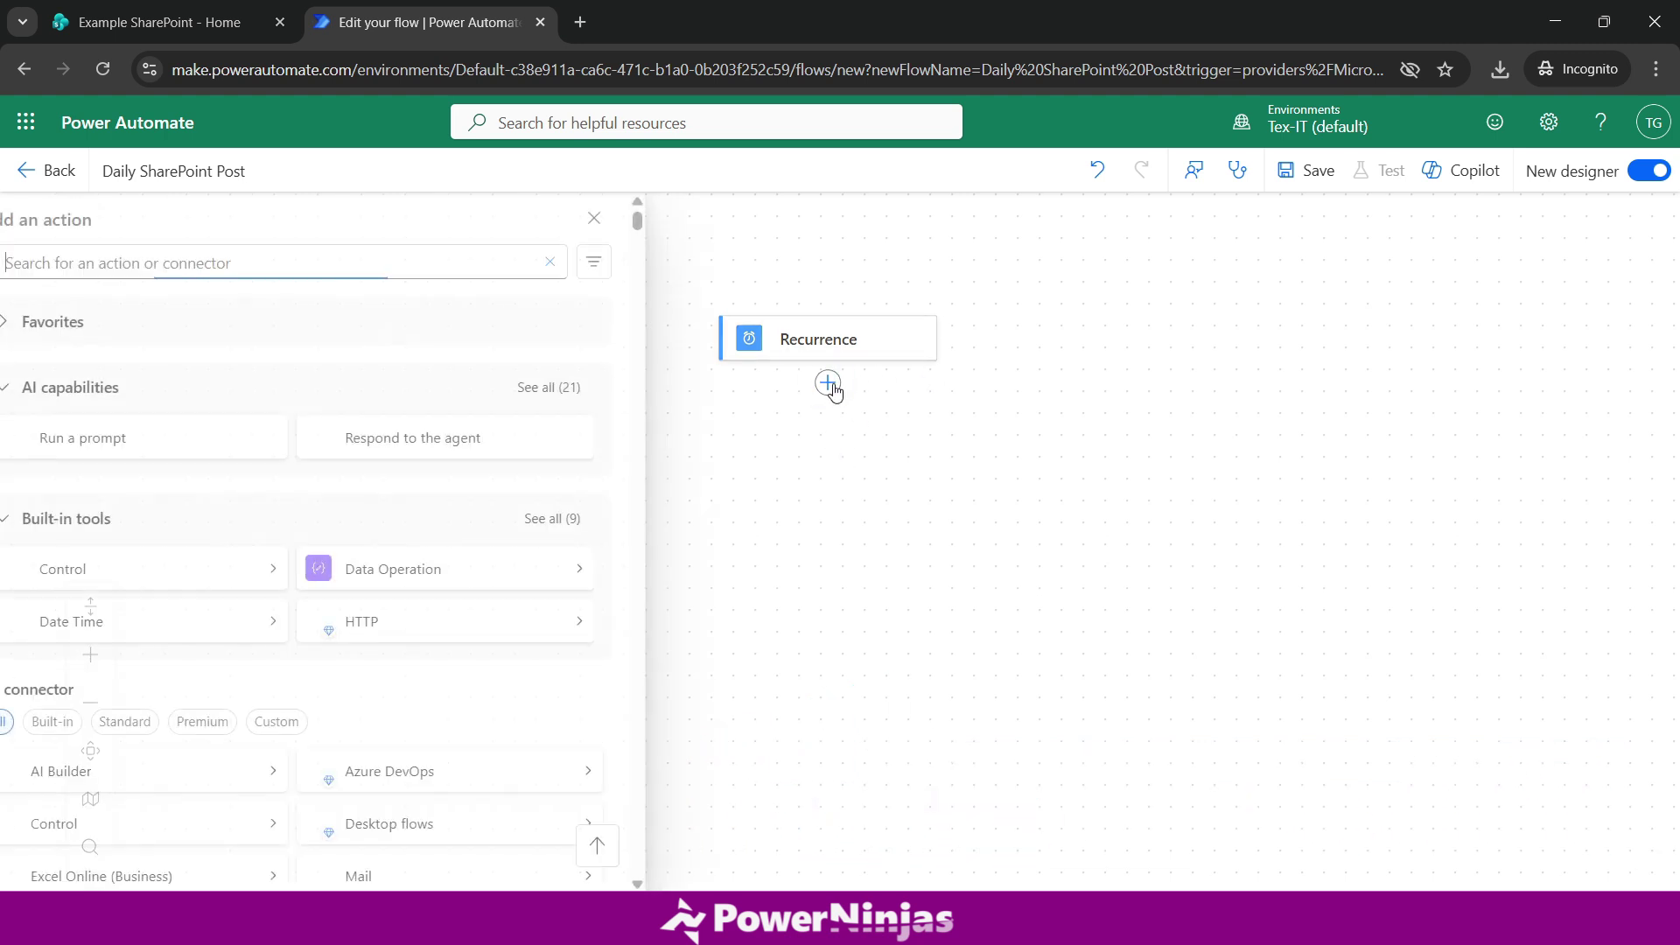
text(msn weat)
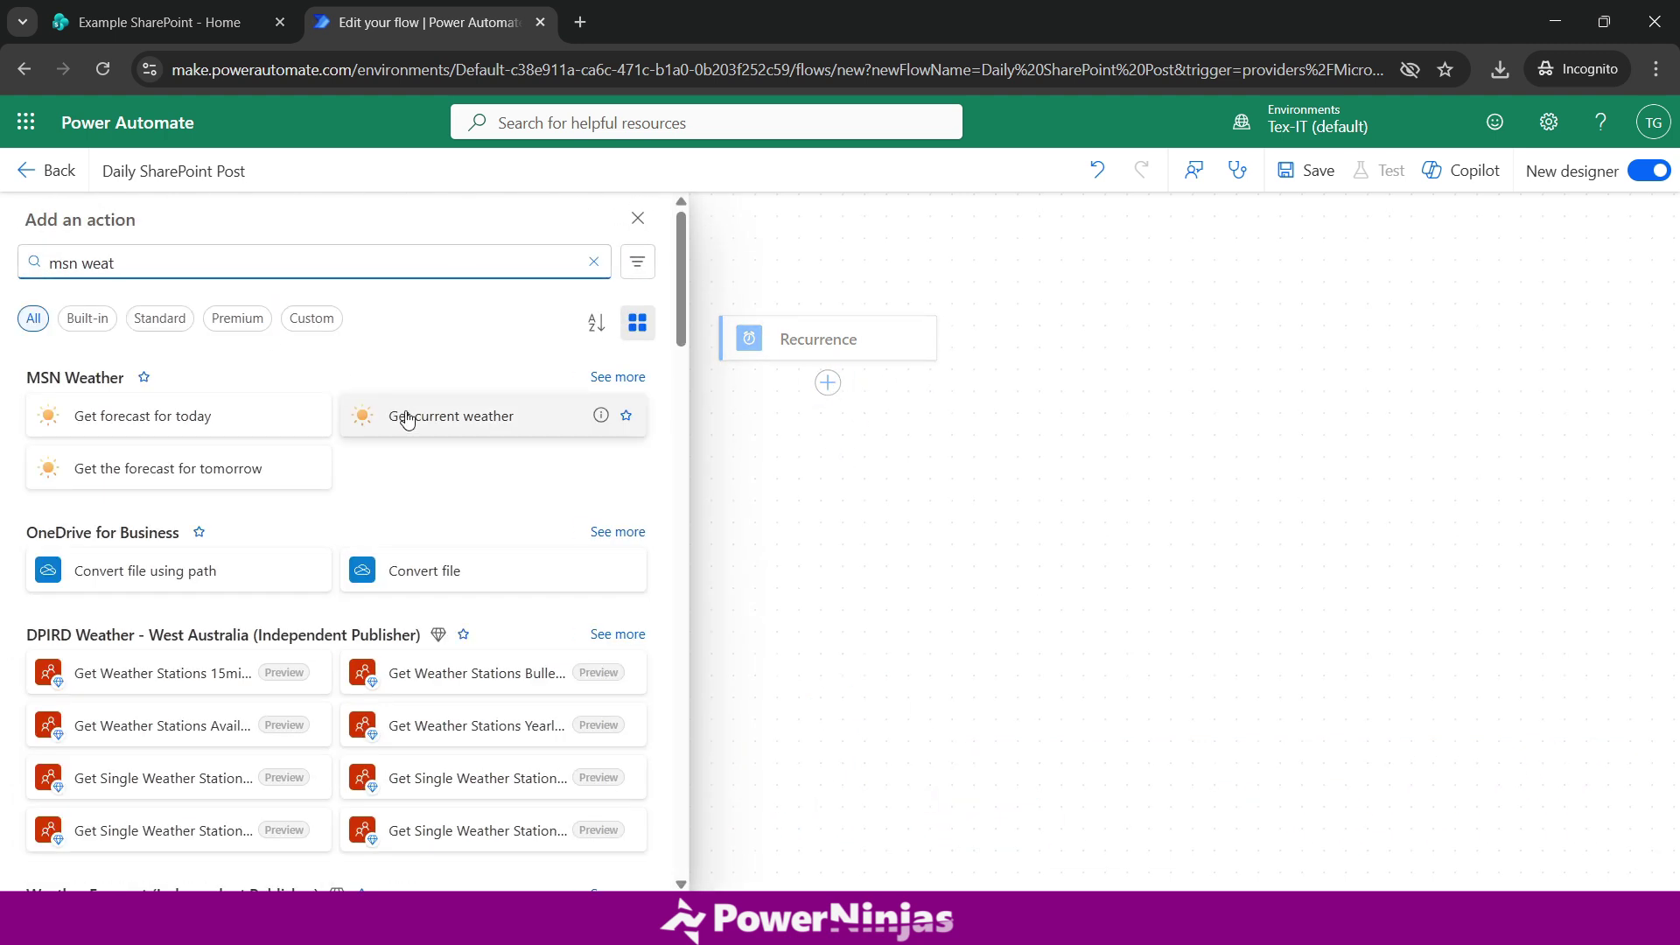
click(407, 417)
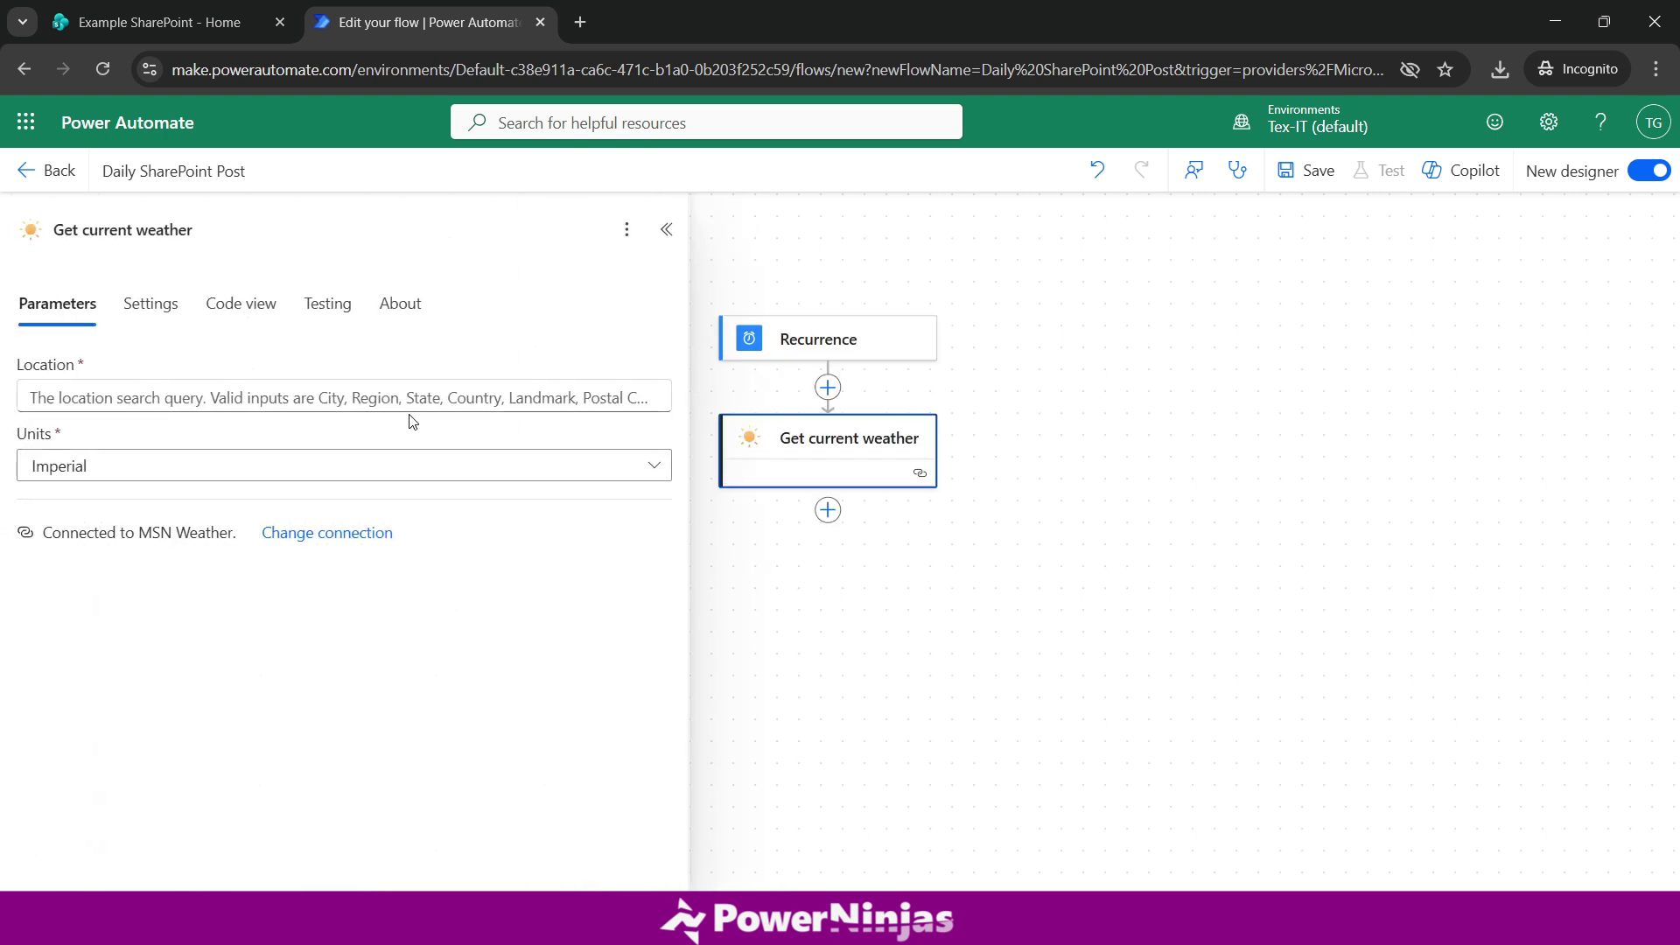
click(188, 400)
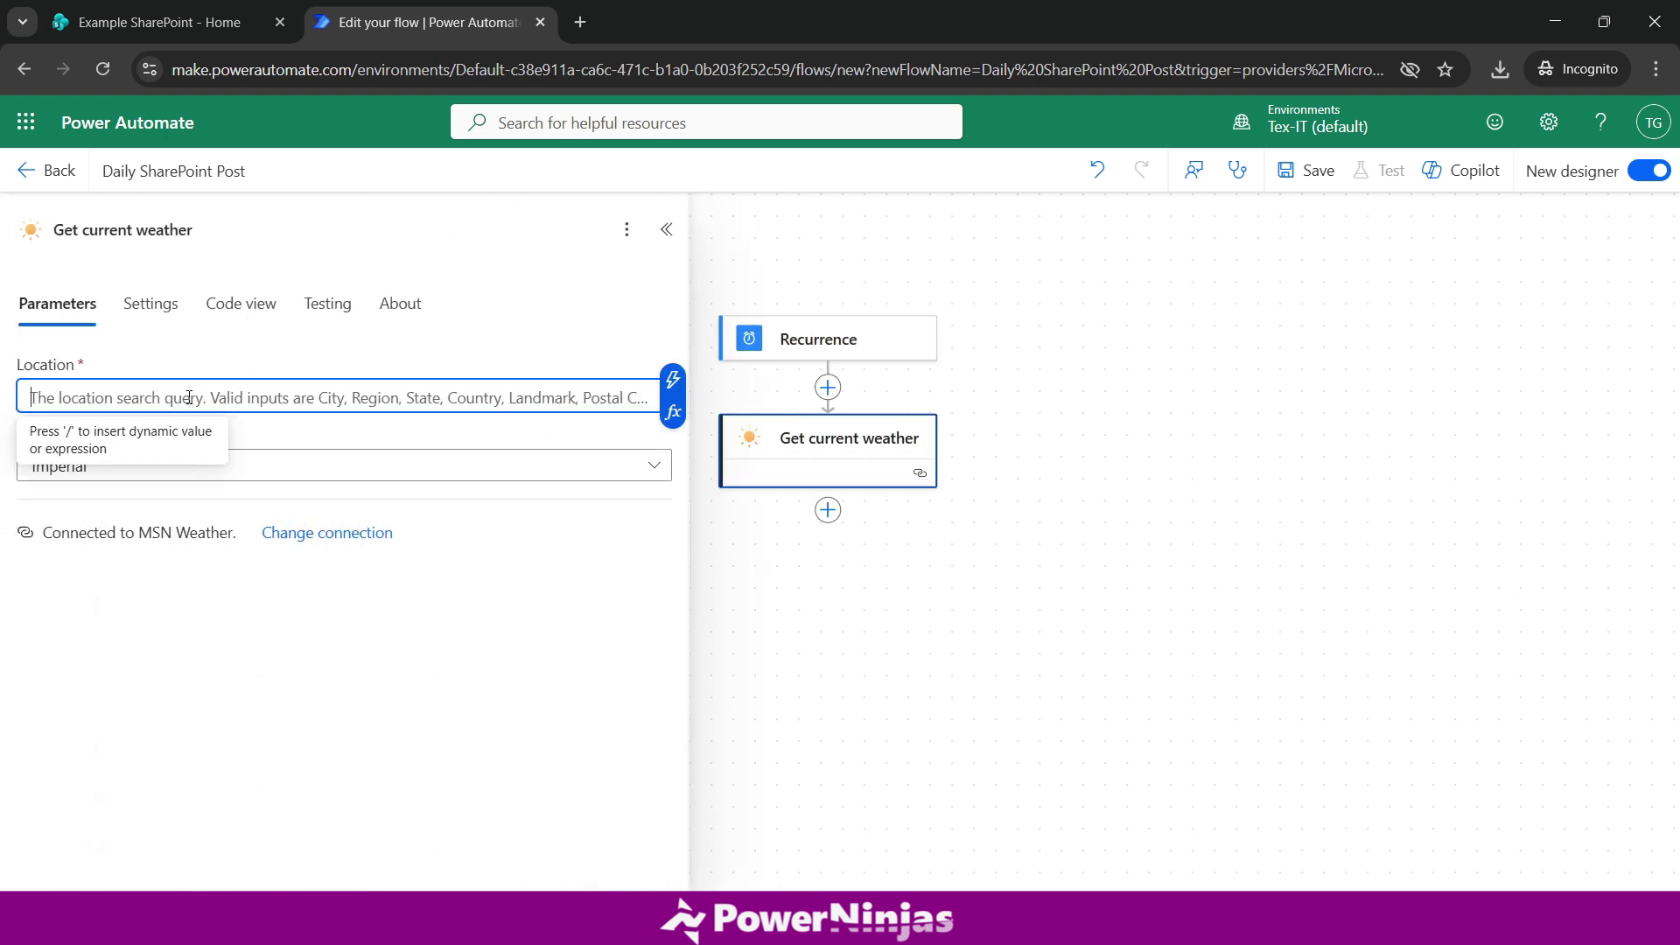
text(Amsterdam)
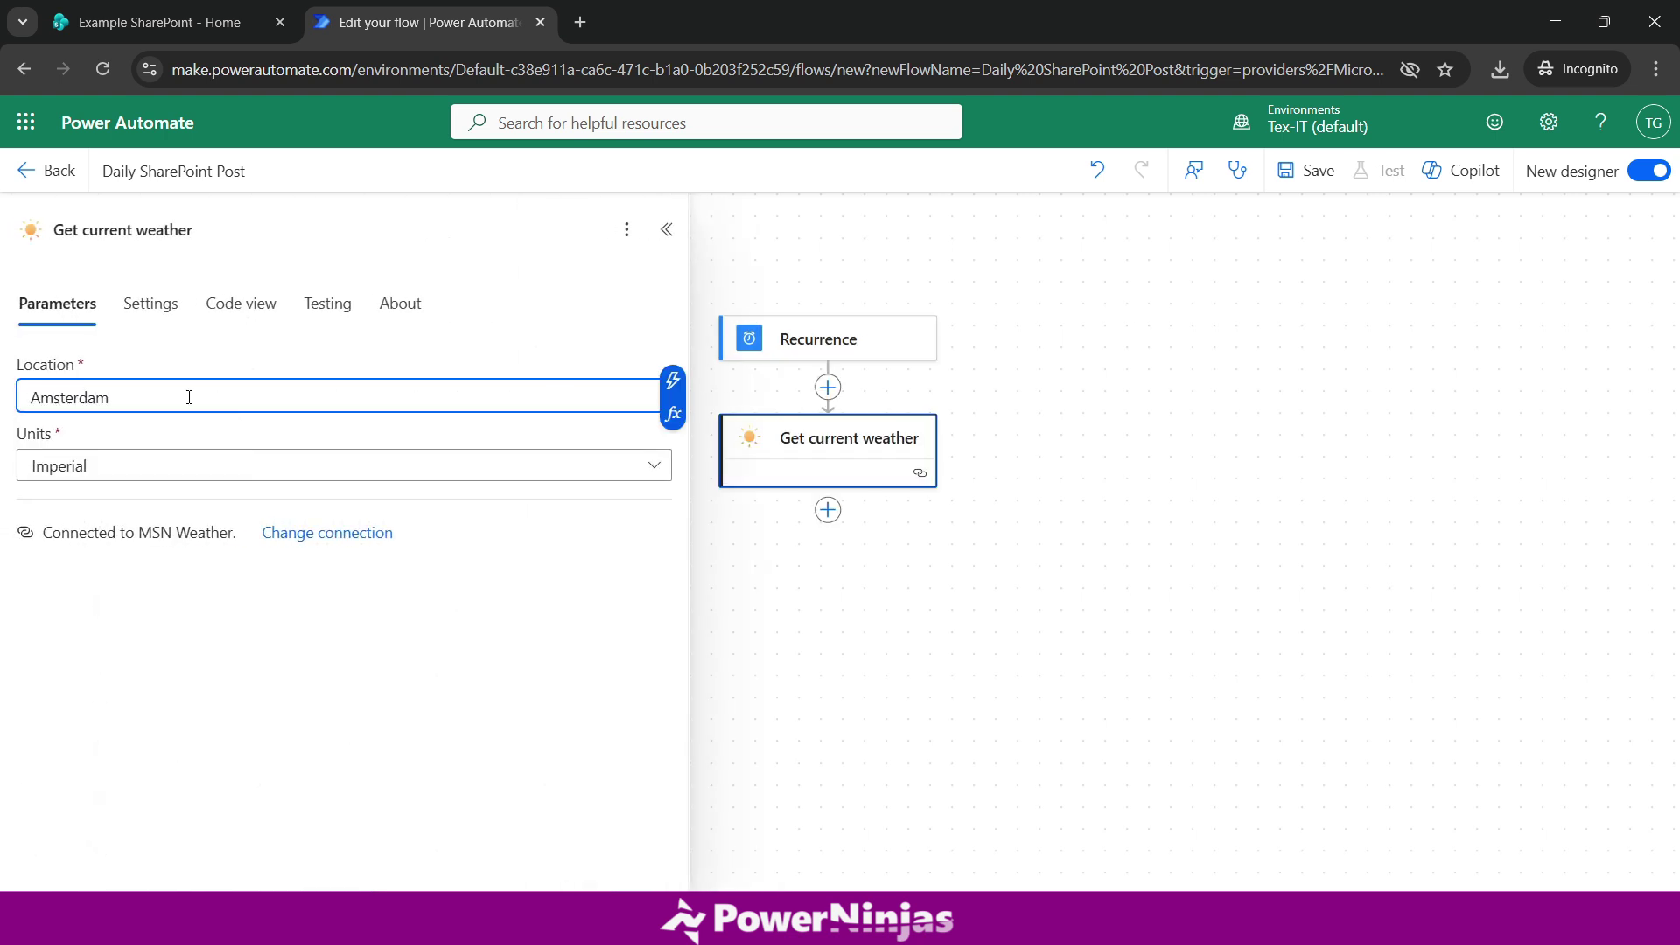
click(230, 439)
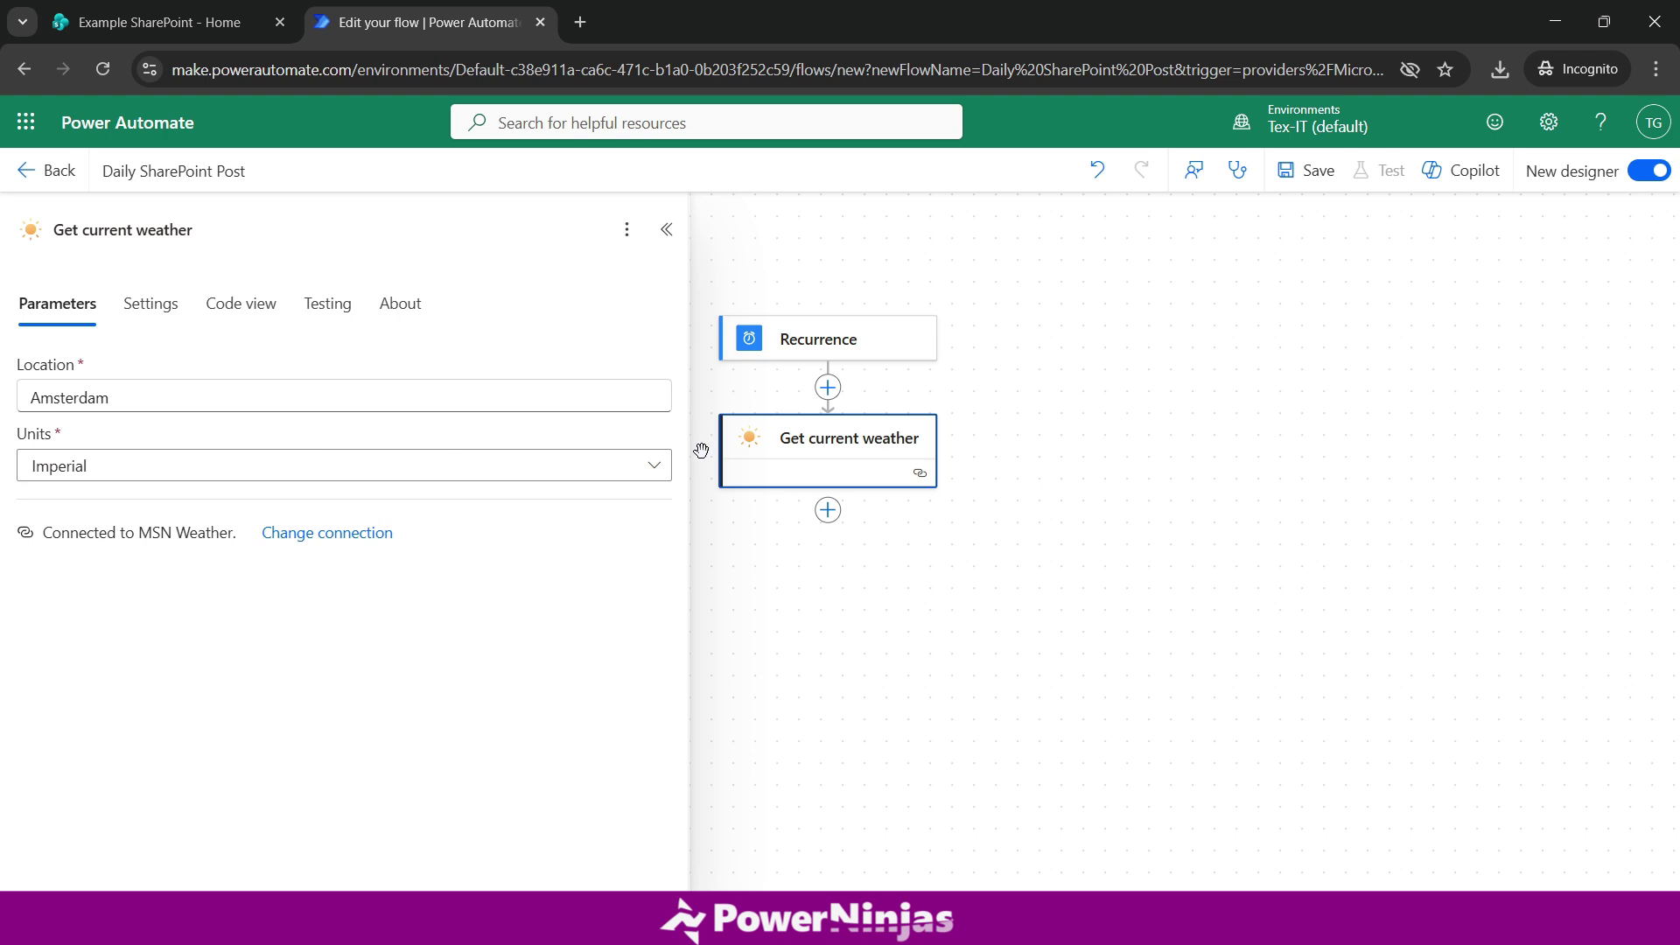
click(666, 230)
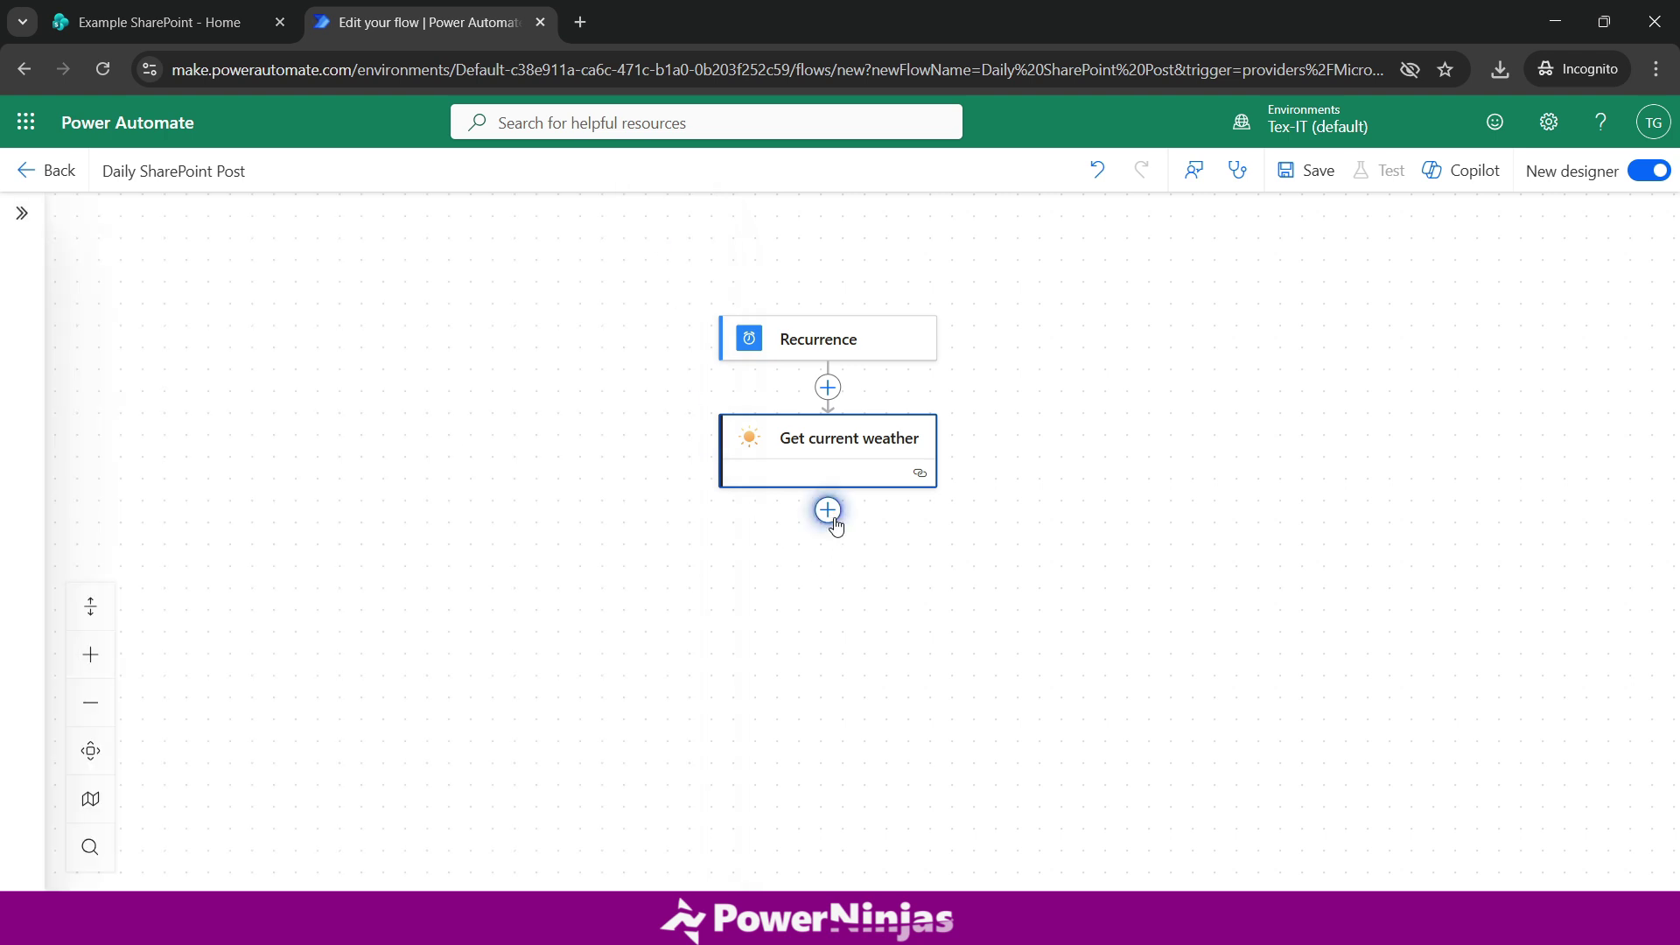
Add a Compose action below Get current weather
click(829, 515)
text(compos)
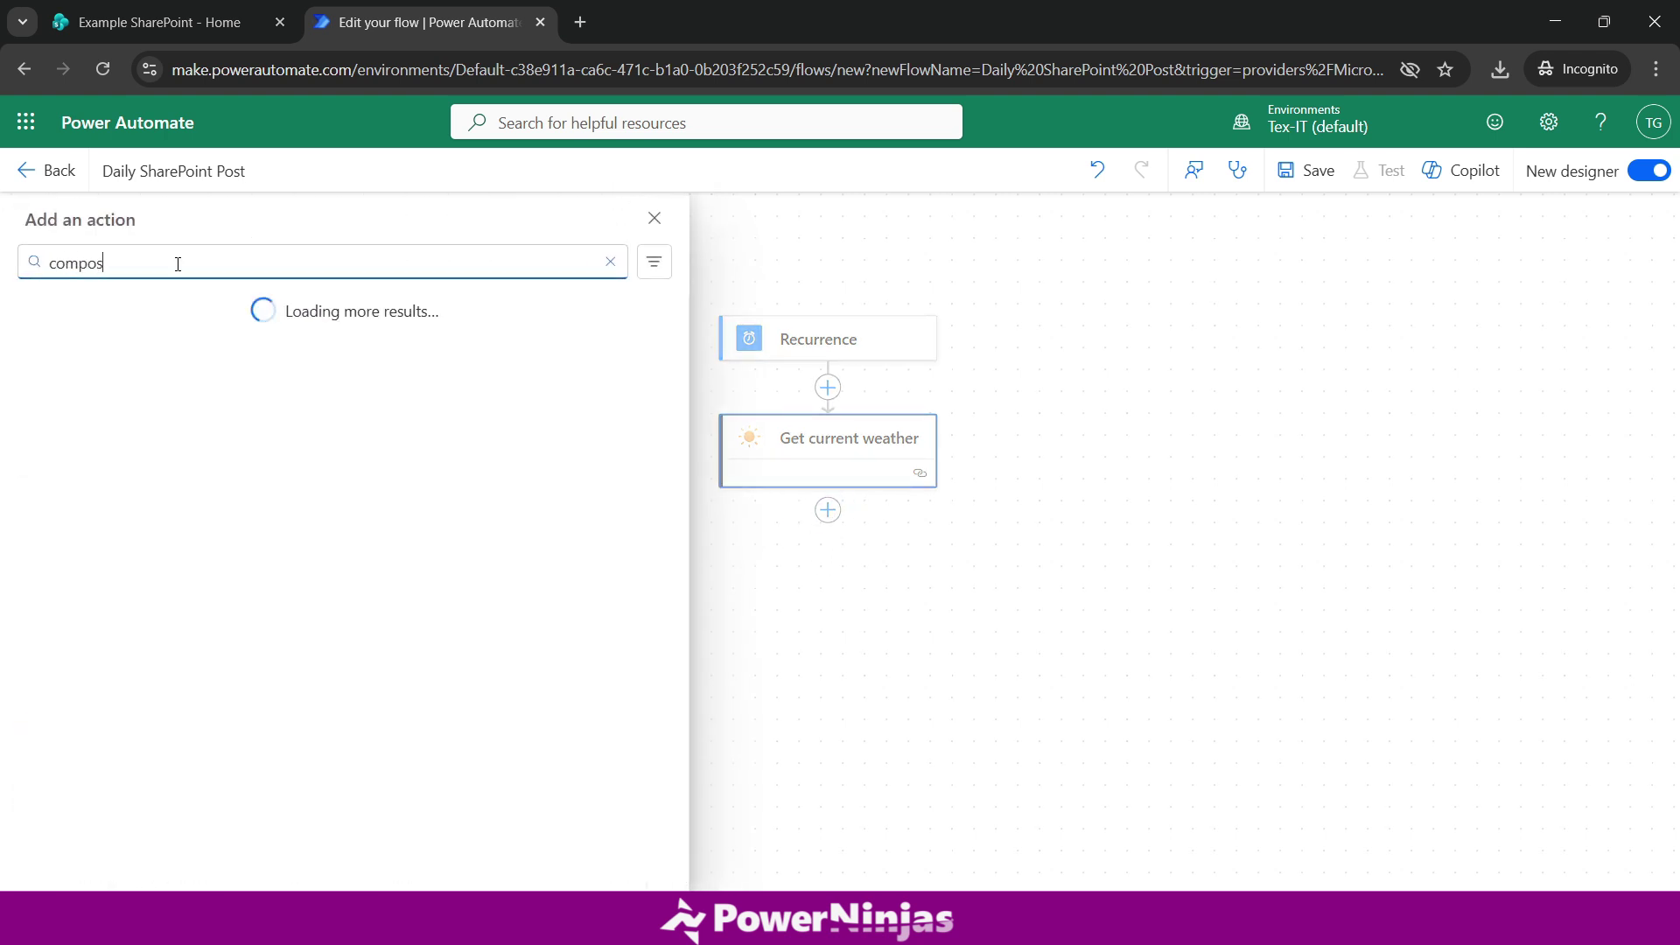
text(e)
click(105, 413)
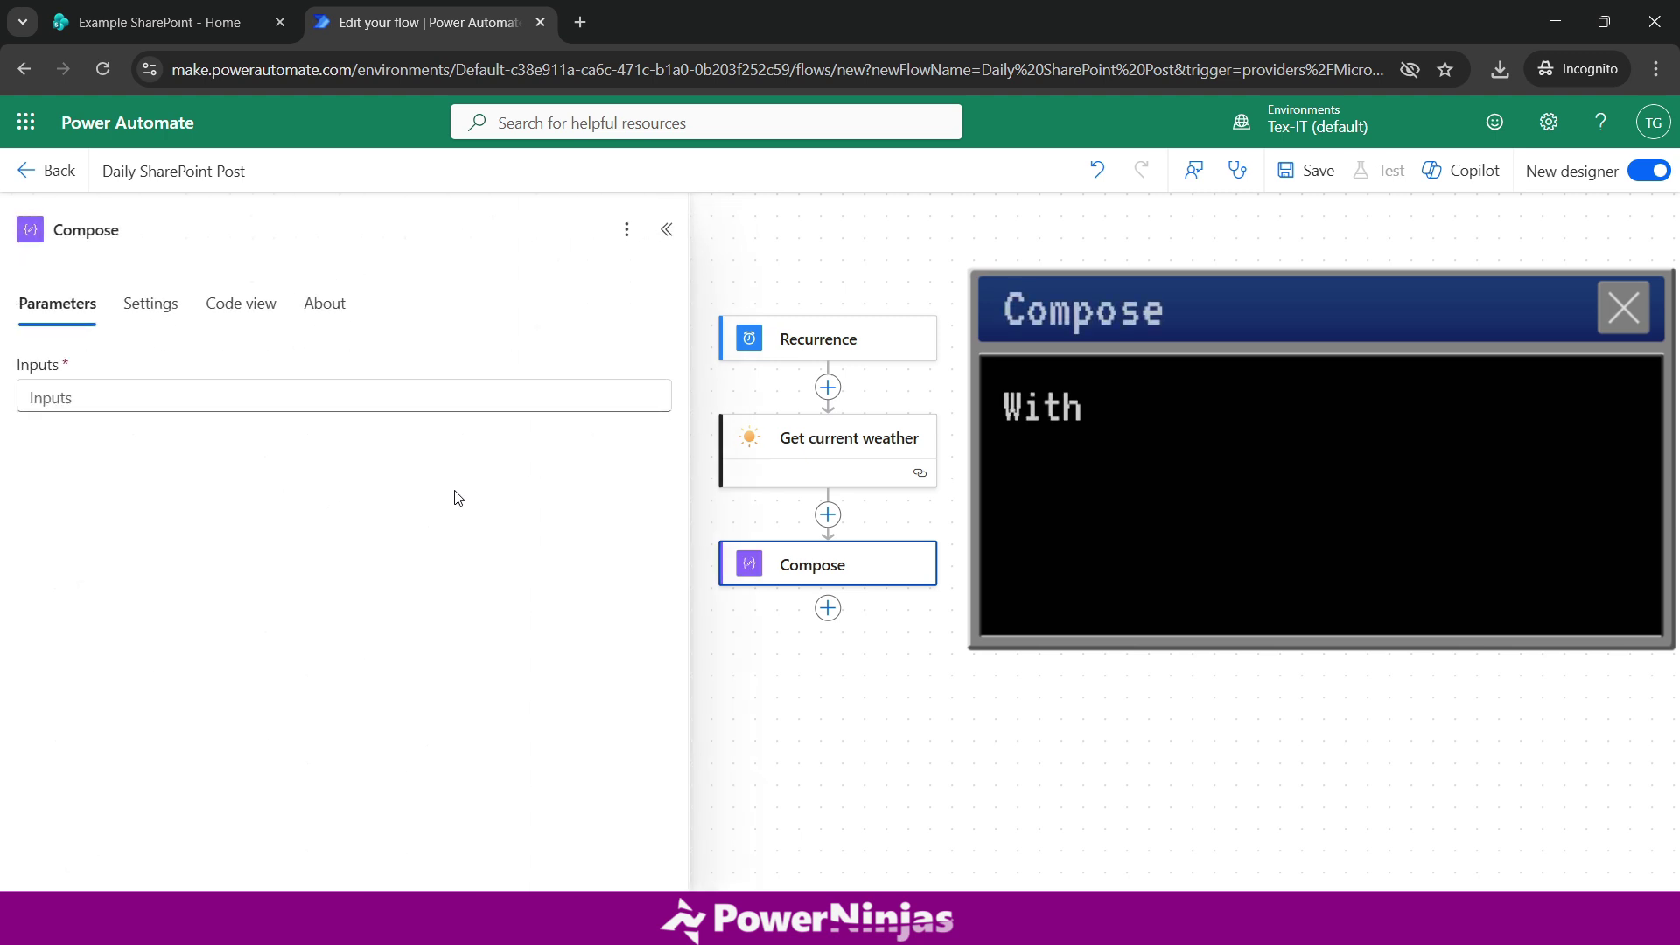
Fill the Compose inputs with "Todays weather is :", the dynamic Temperature value, the word "with" and the dynamic Conditions value
click(157, 385)
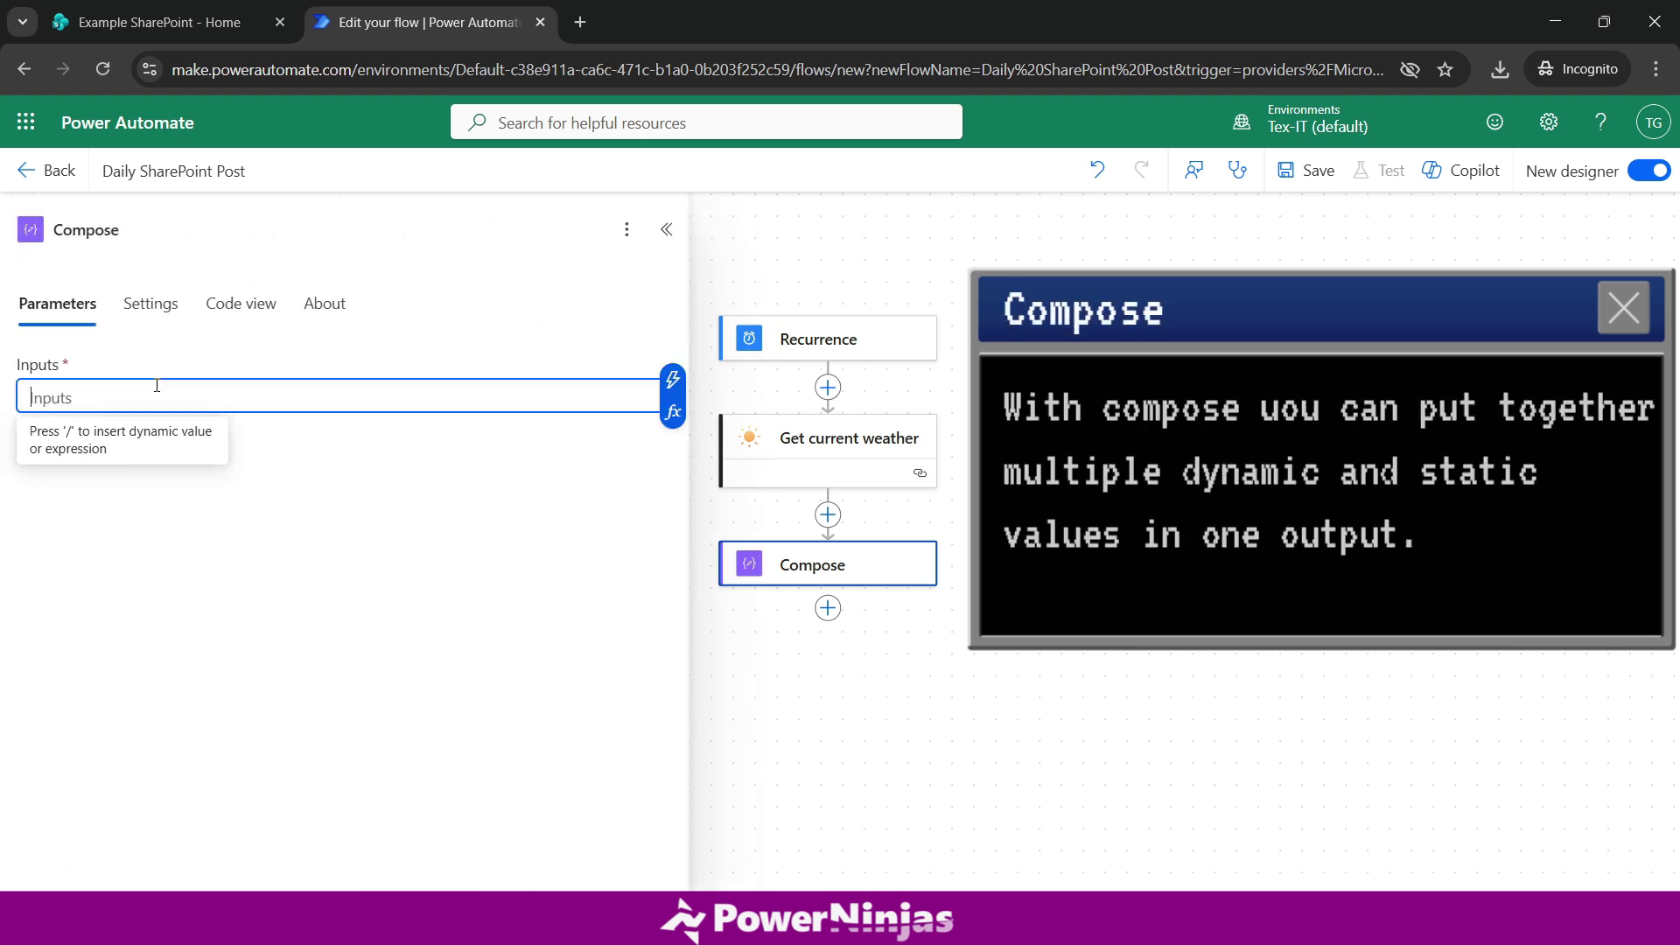
text(Todays weather)
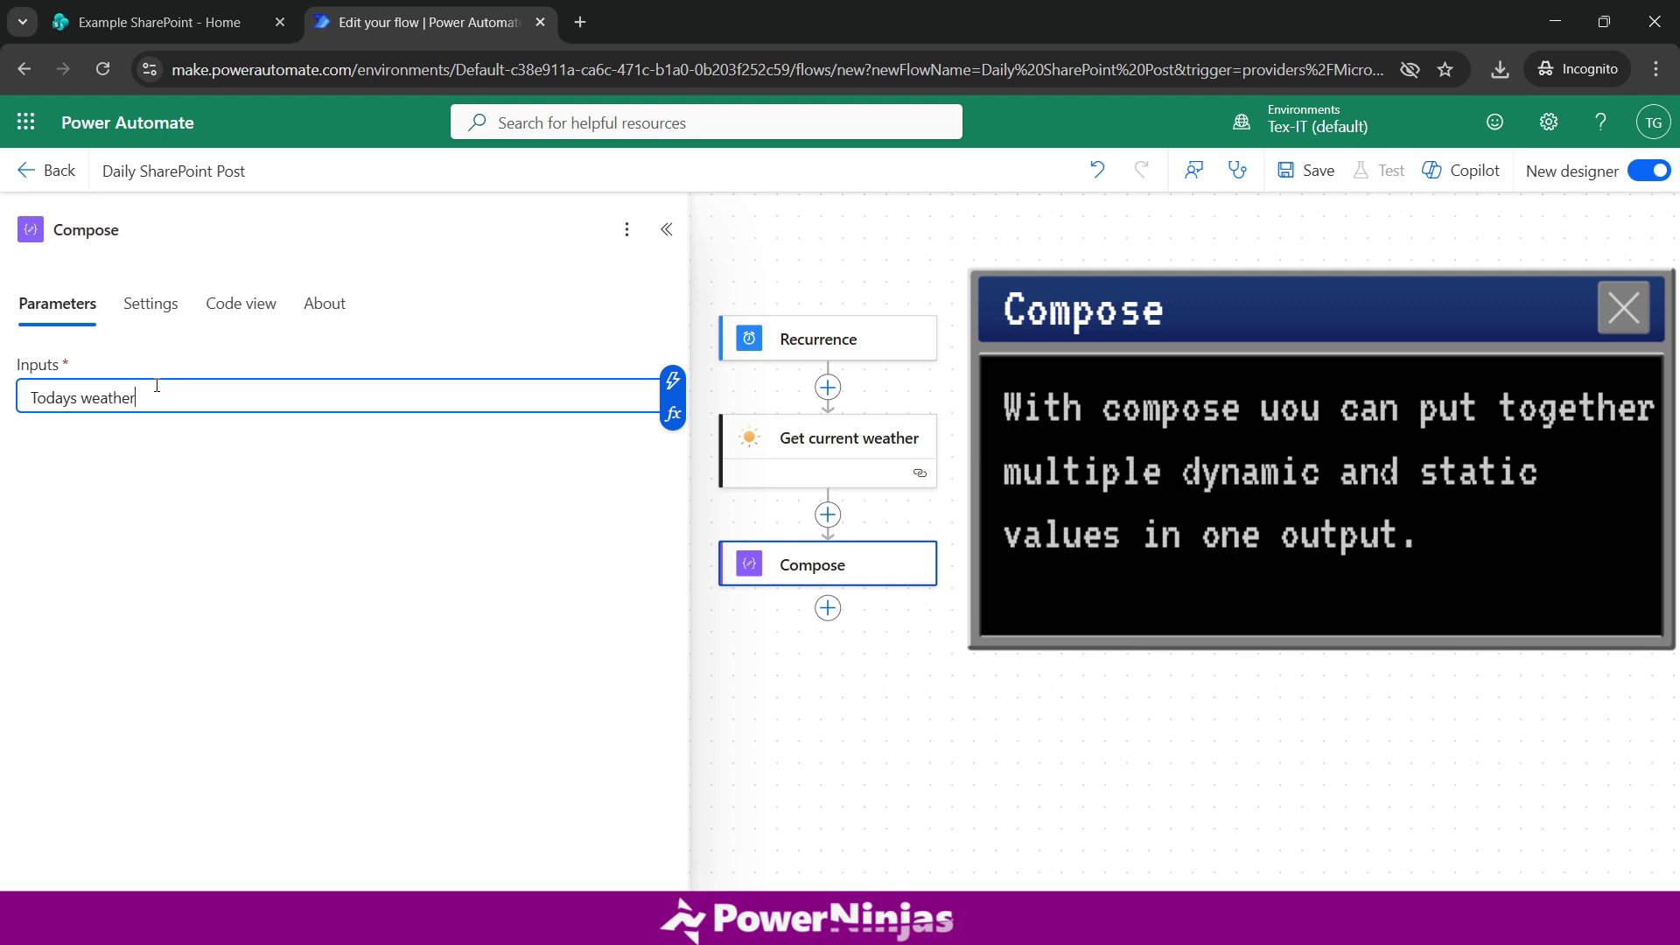
text( is :)
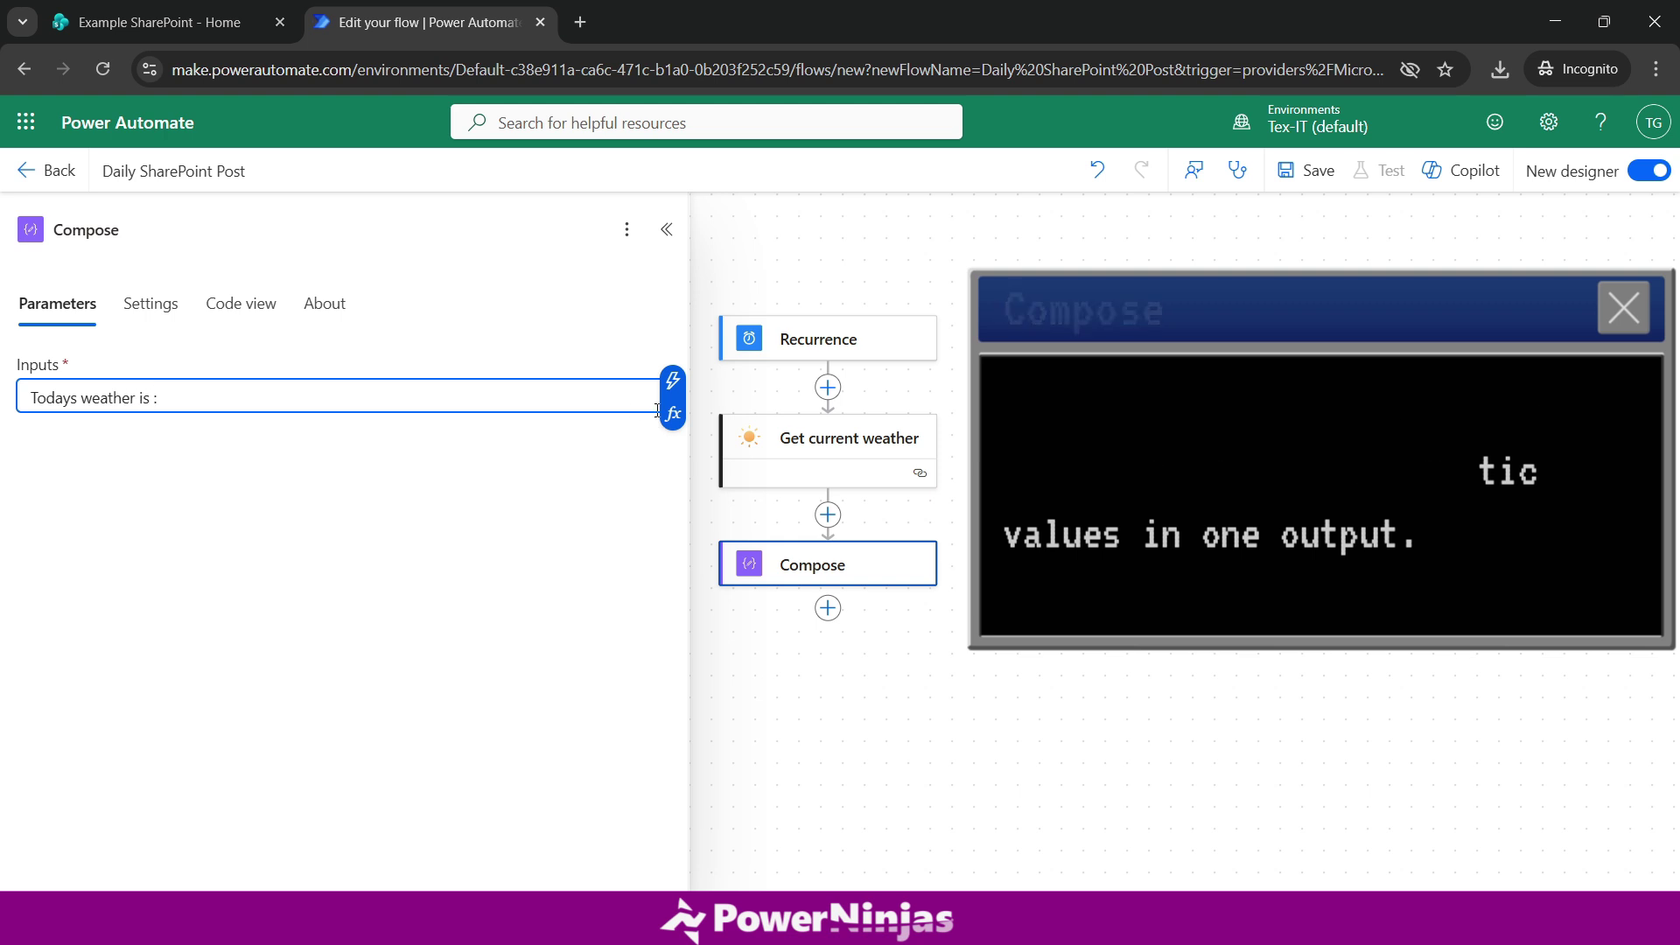
click(673, 385)
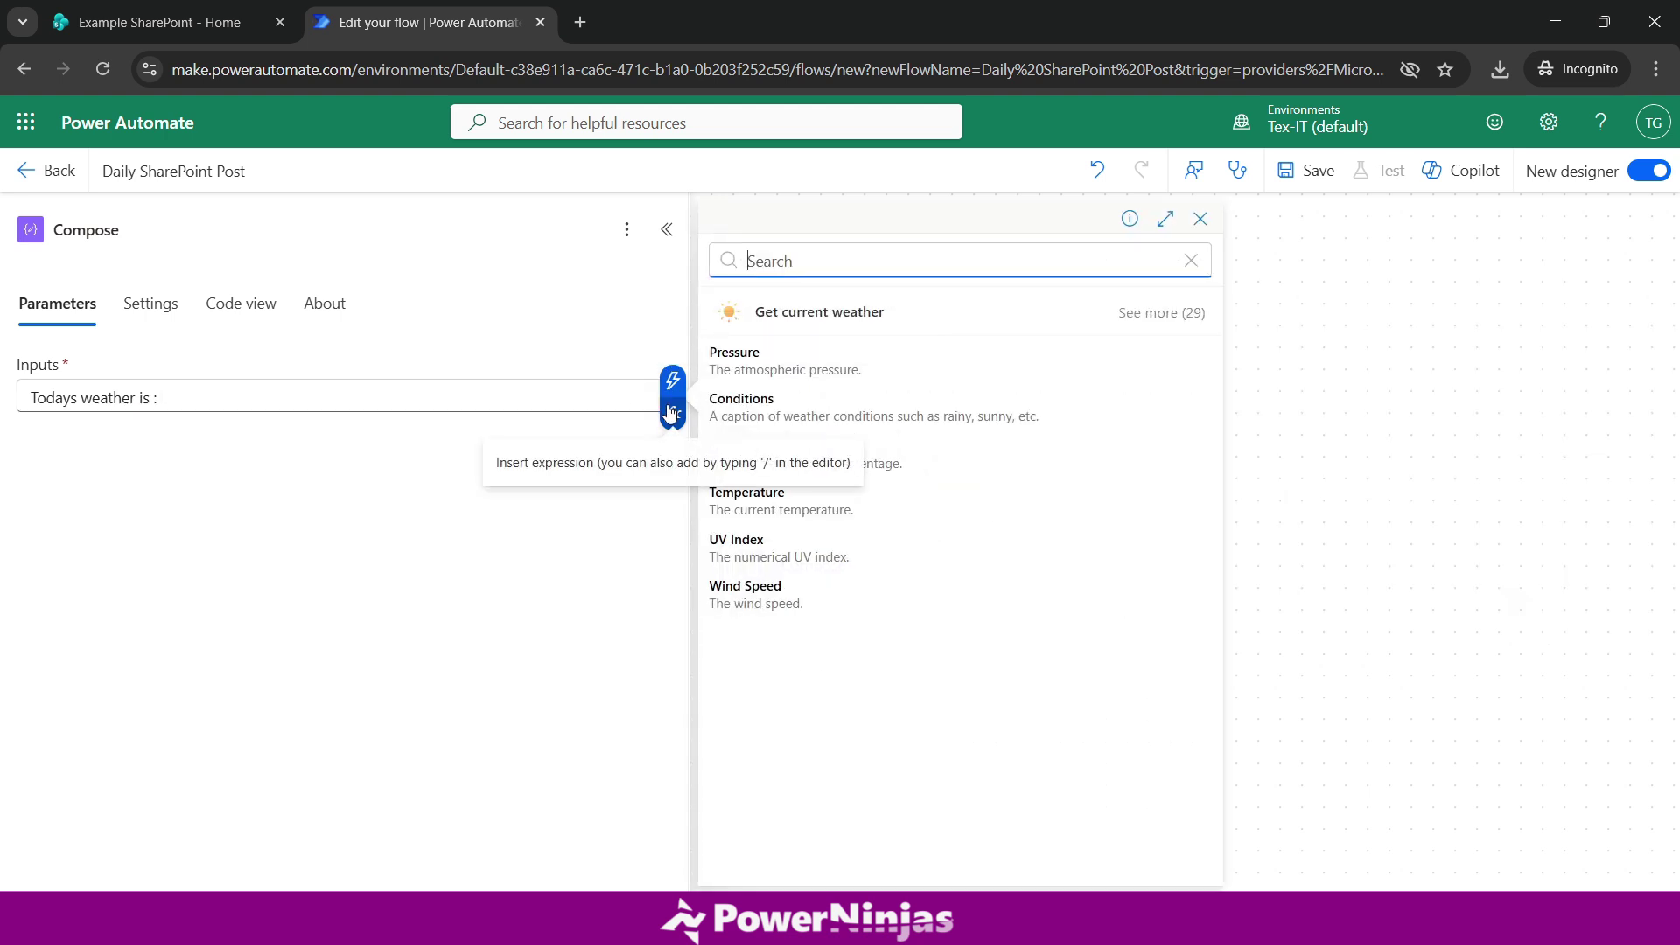
click(787, 501)
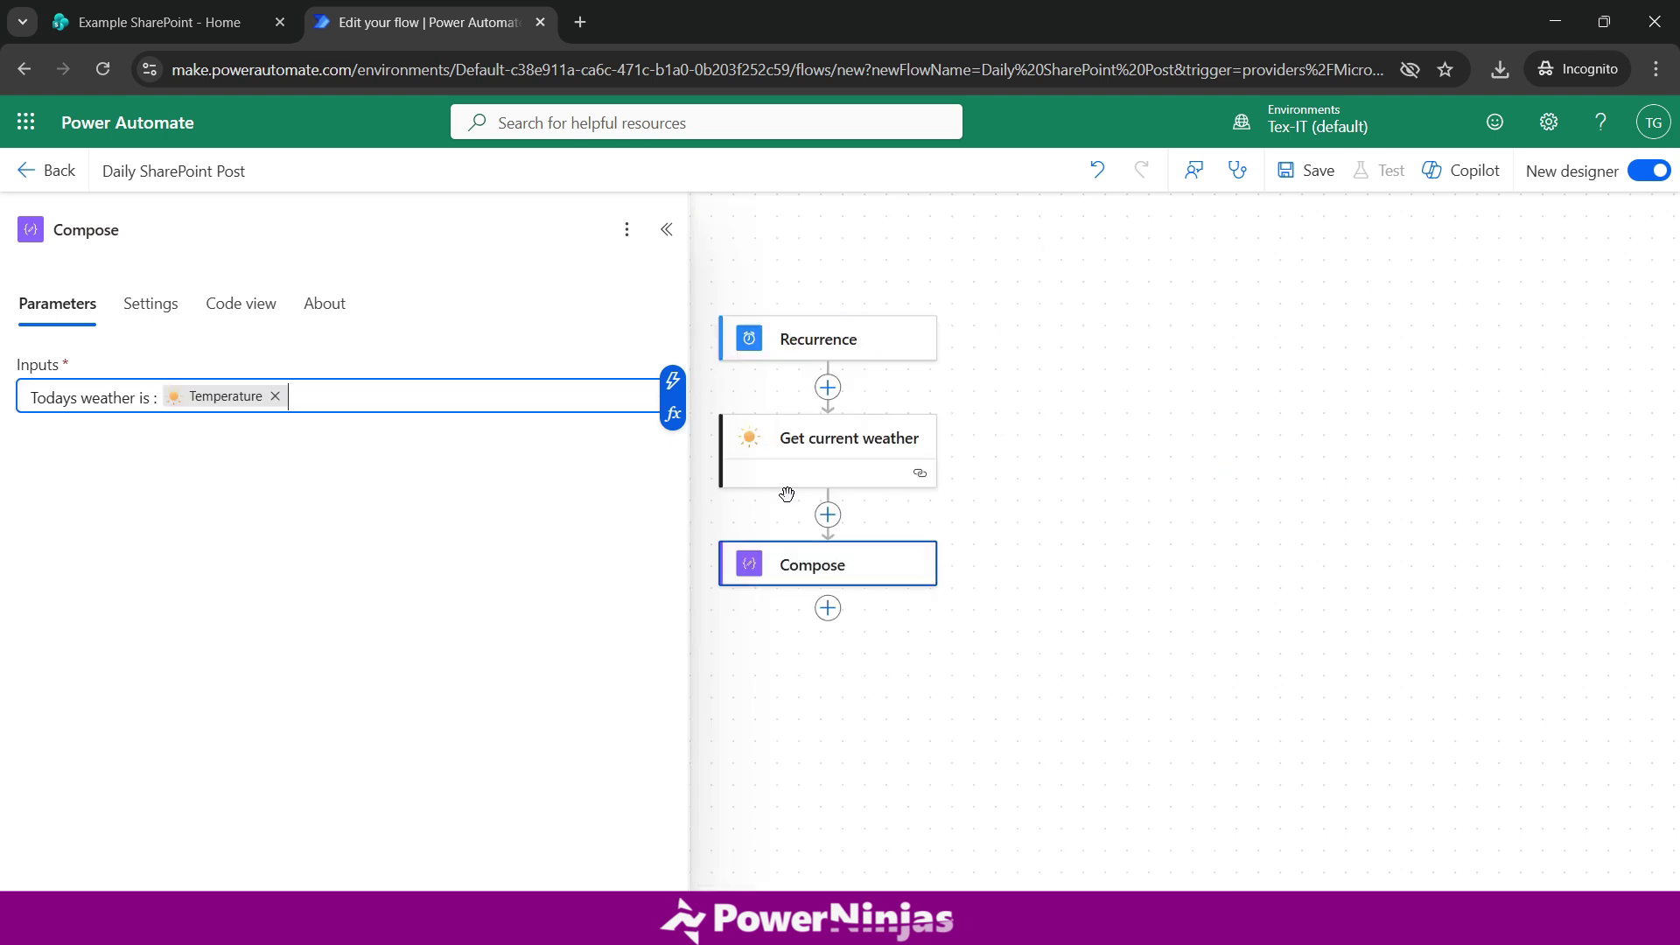
click(673, 382)
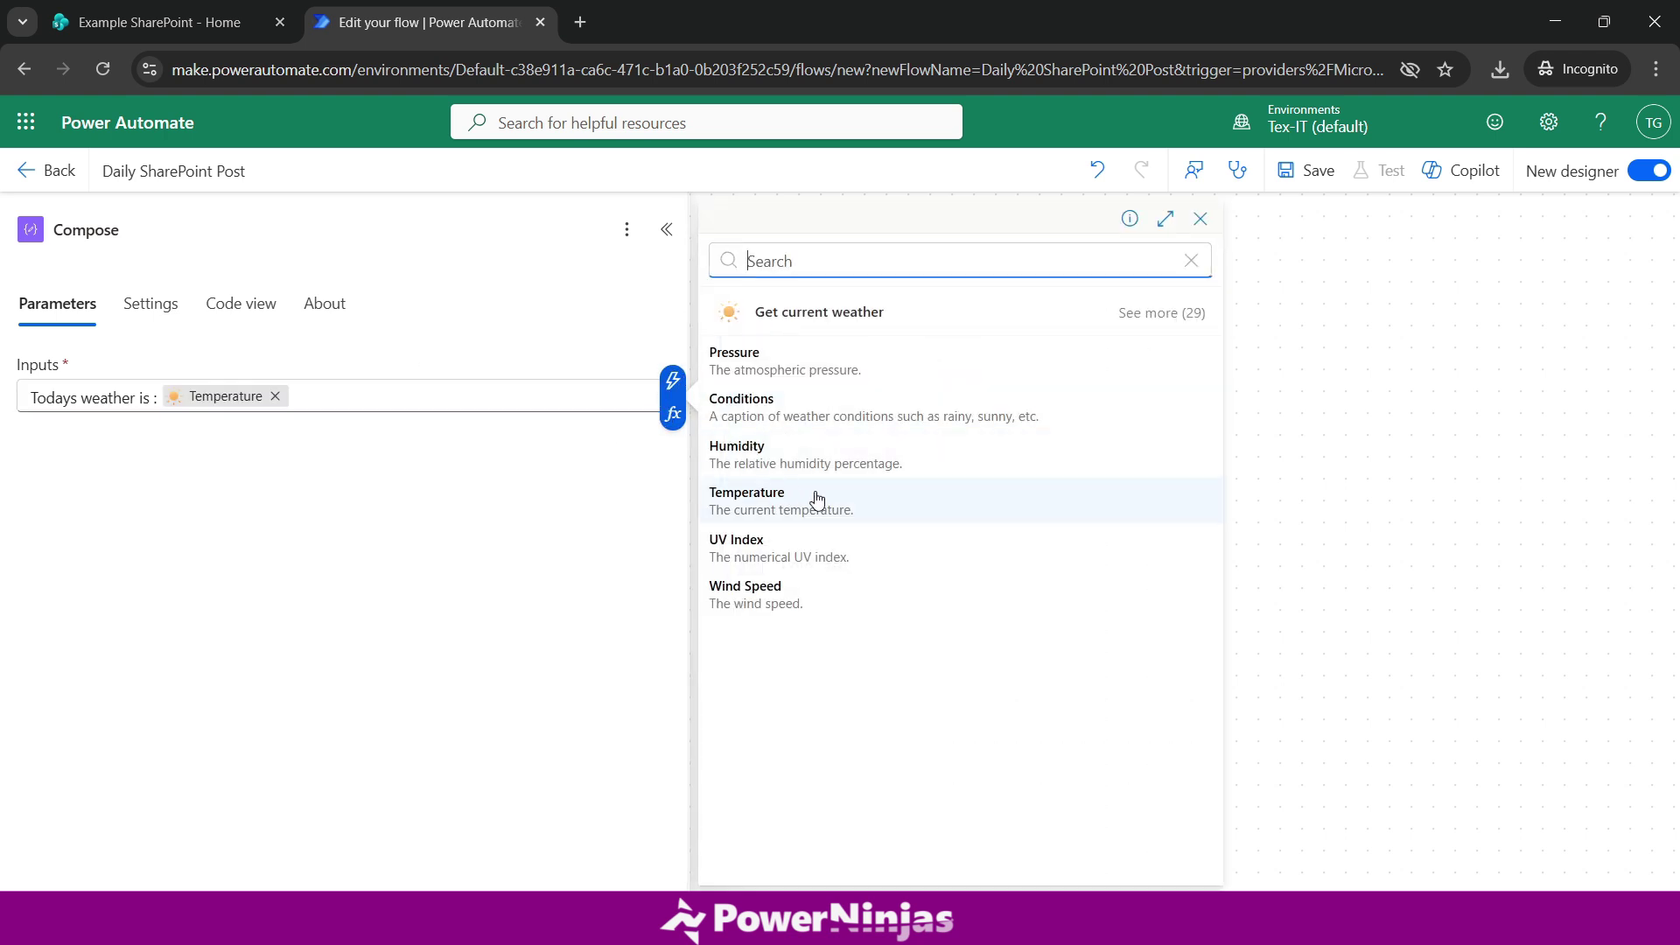
click(798, 405)
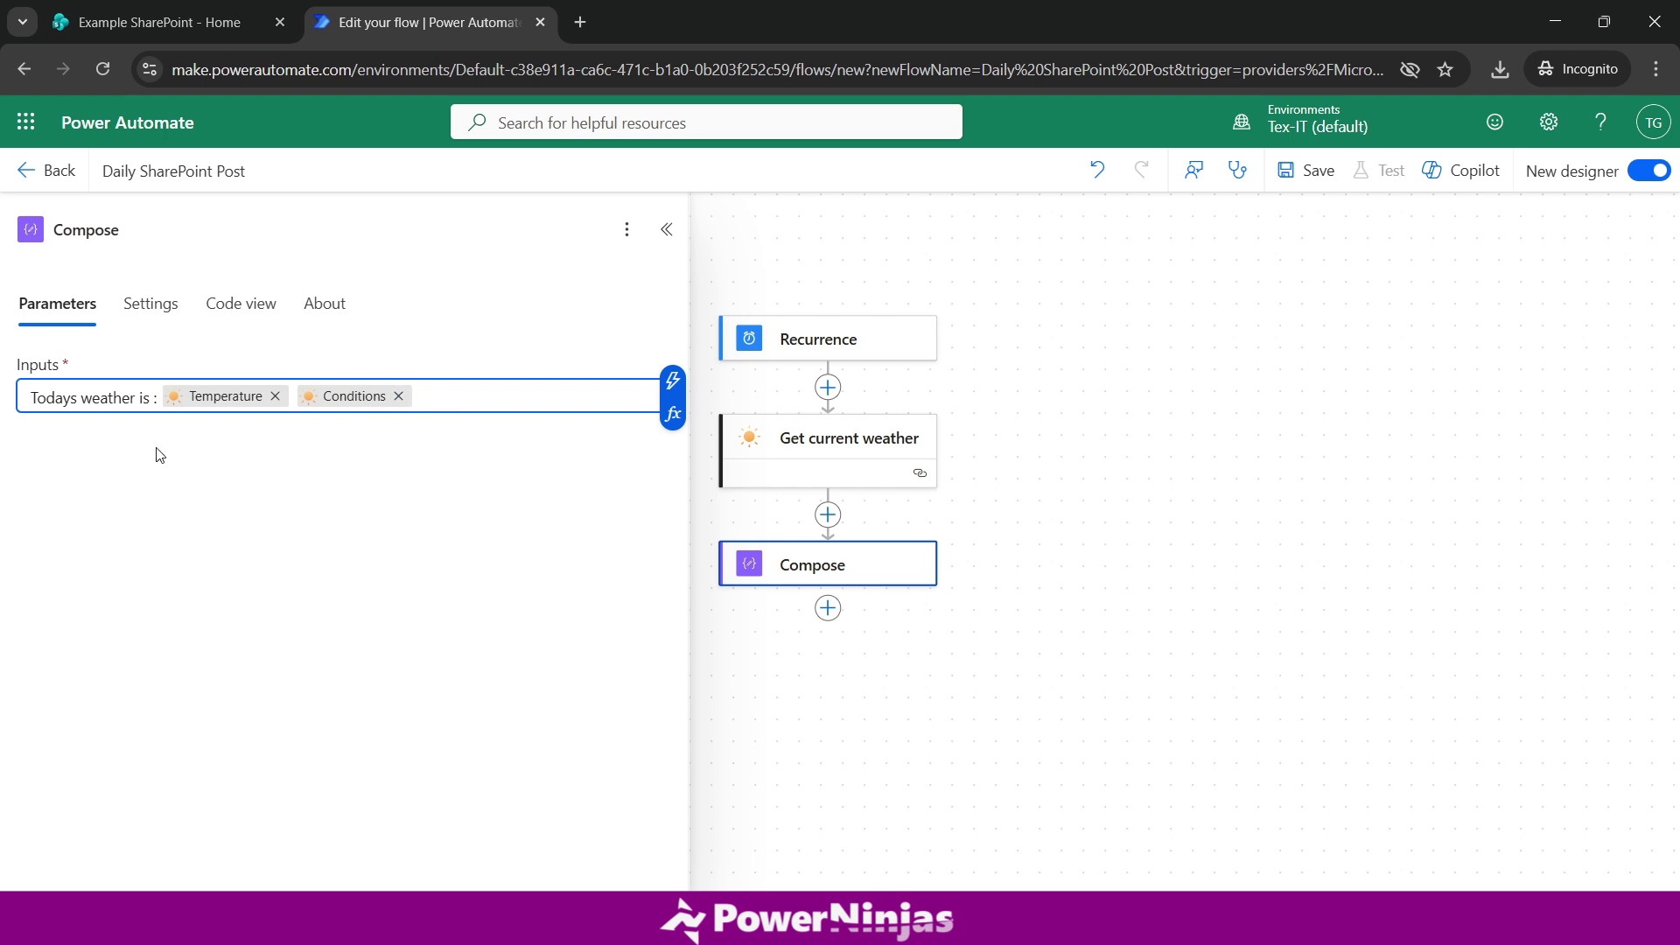
click(154, 400)
text(:)
text( with Get current wea...)
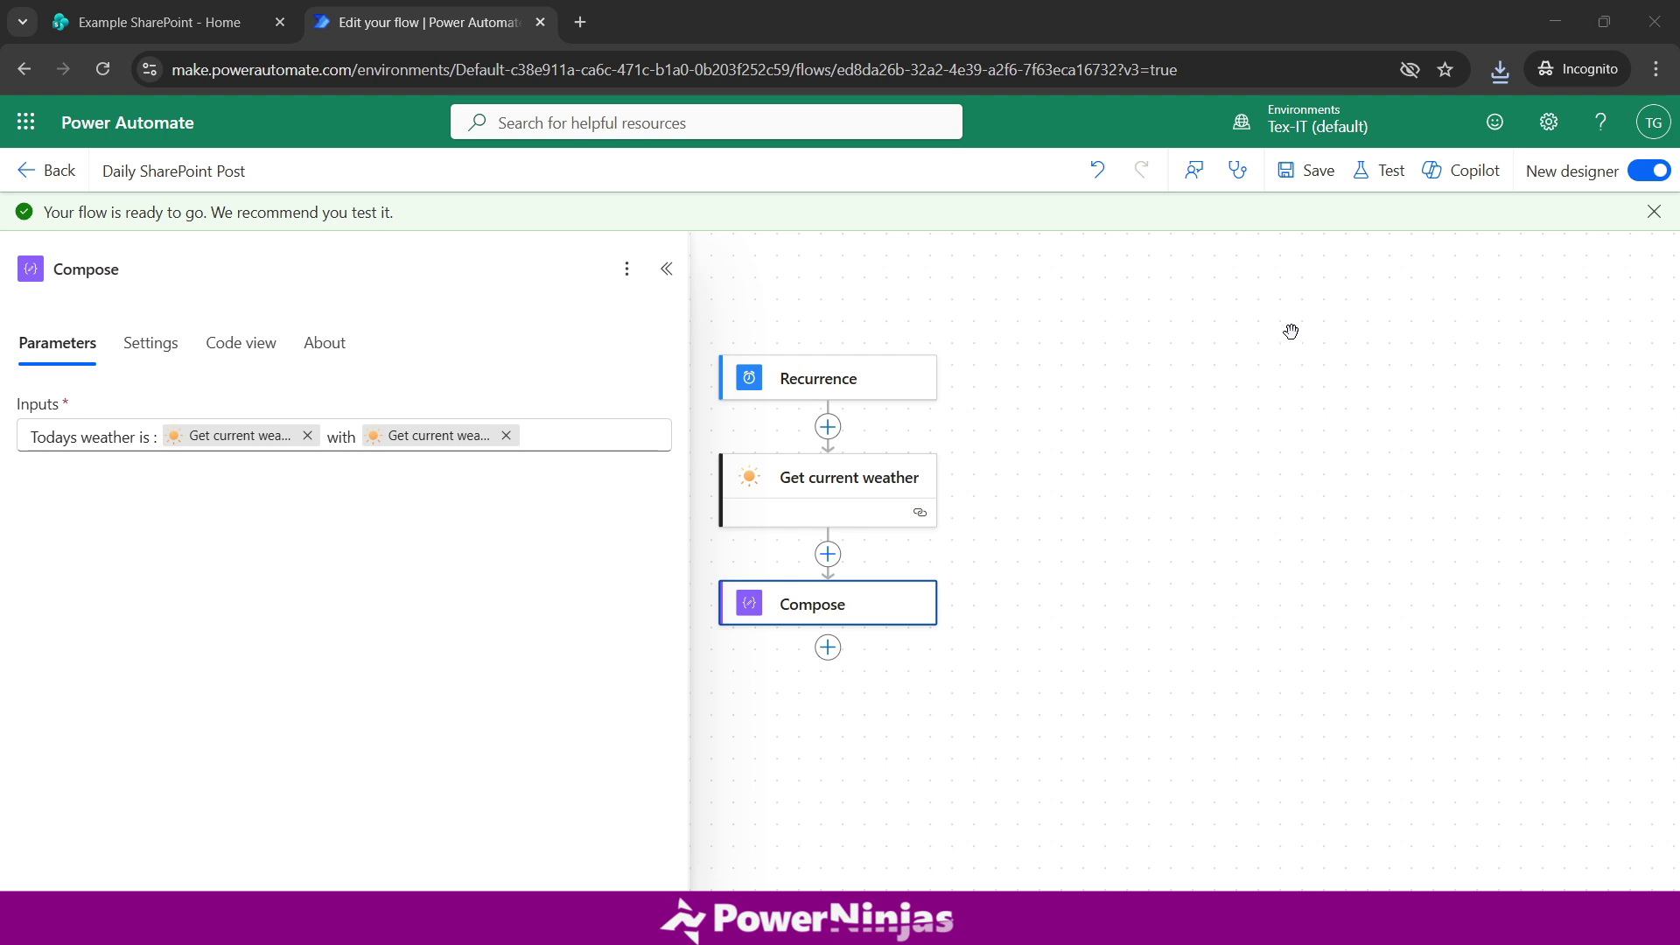
Test the flow manually and run it
click(1372, 180)
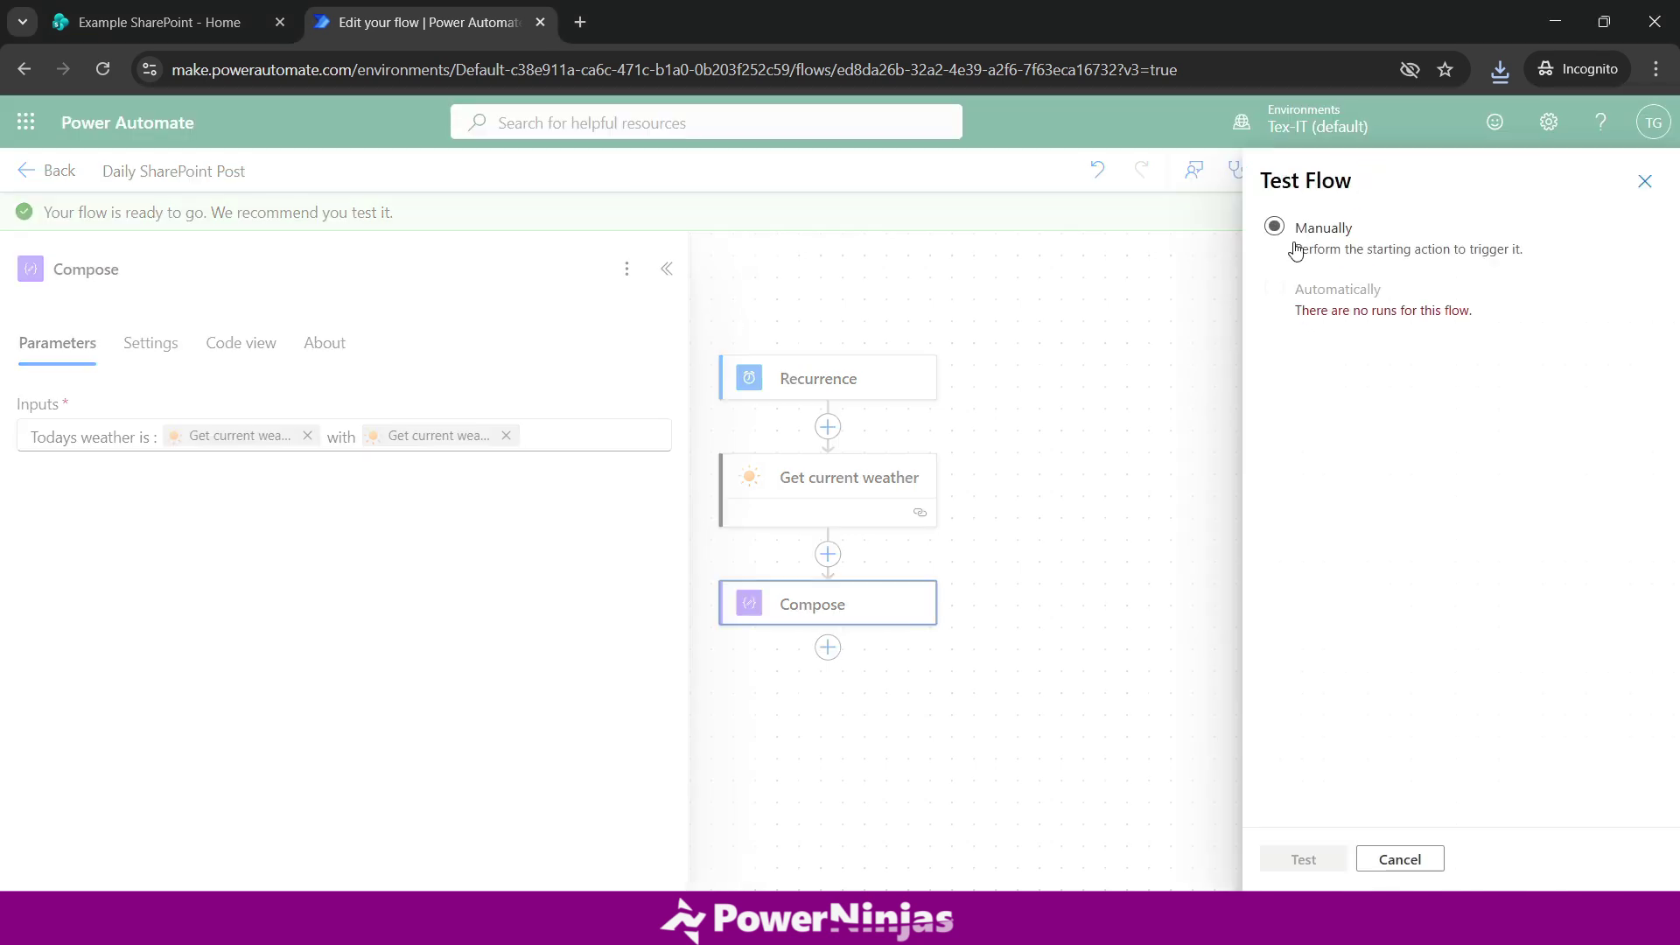
click(1297, 252)
click(1306, 860)
click(1313, 858)
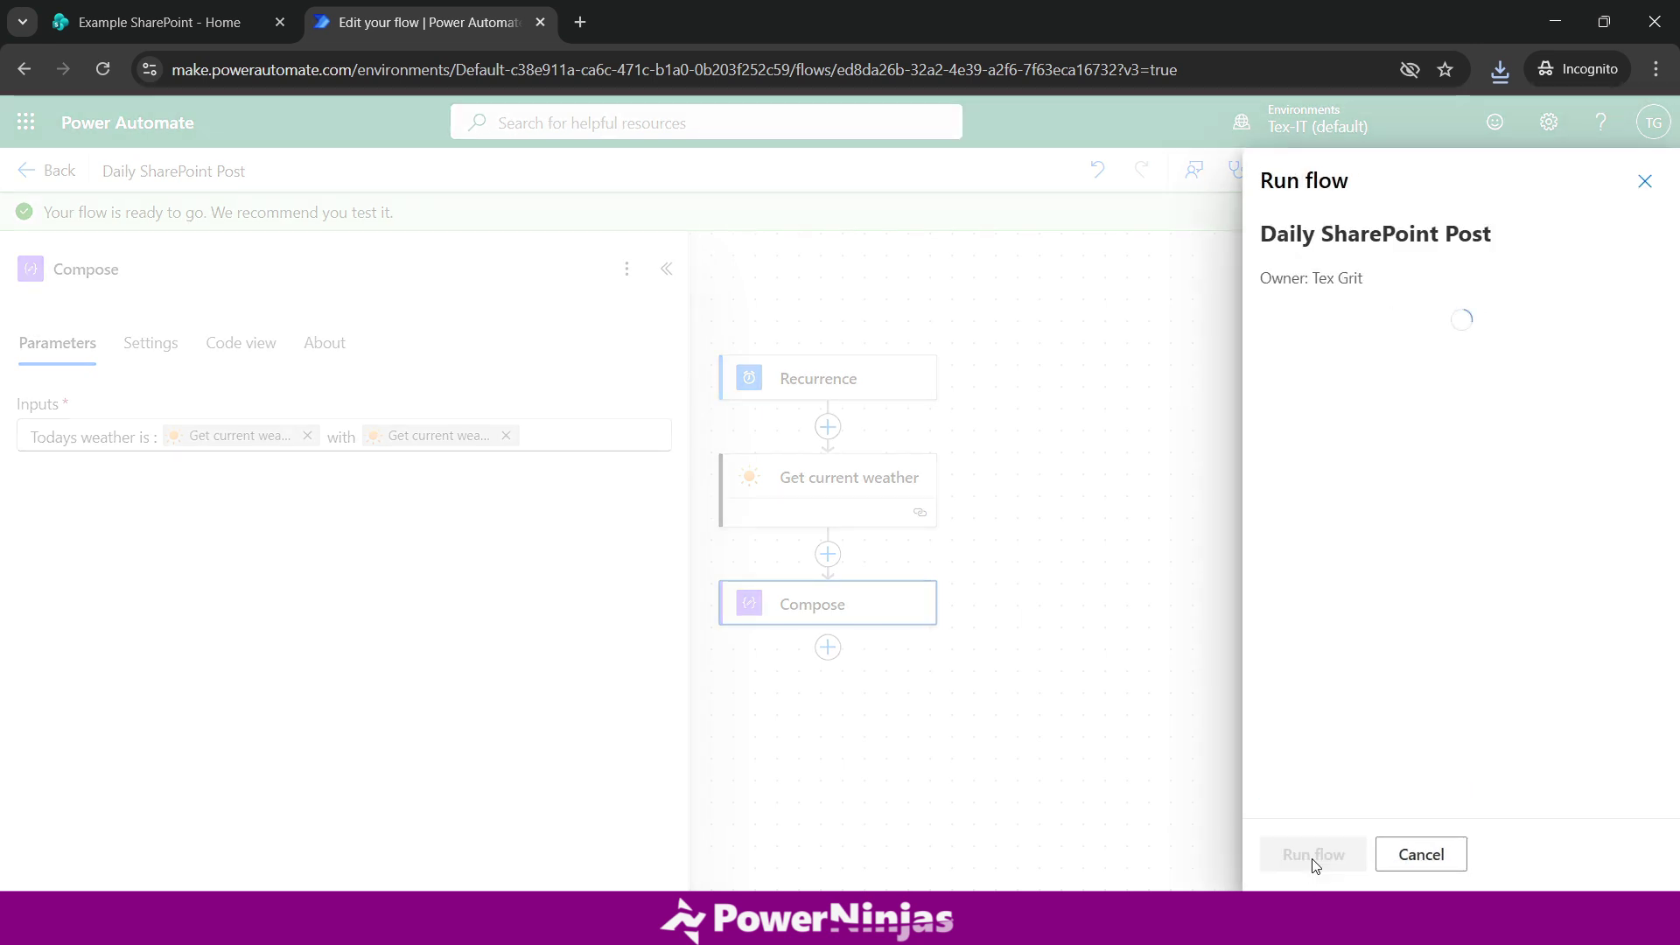
click(1304, 855)
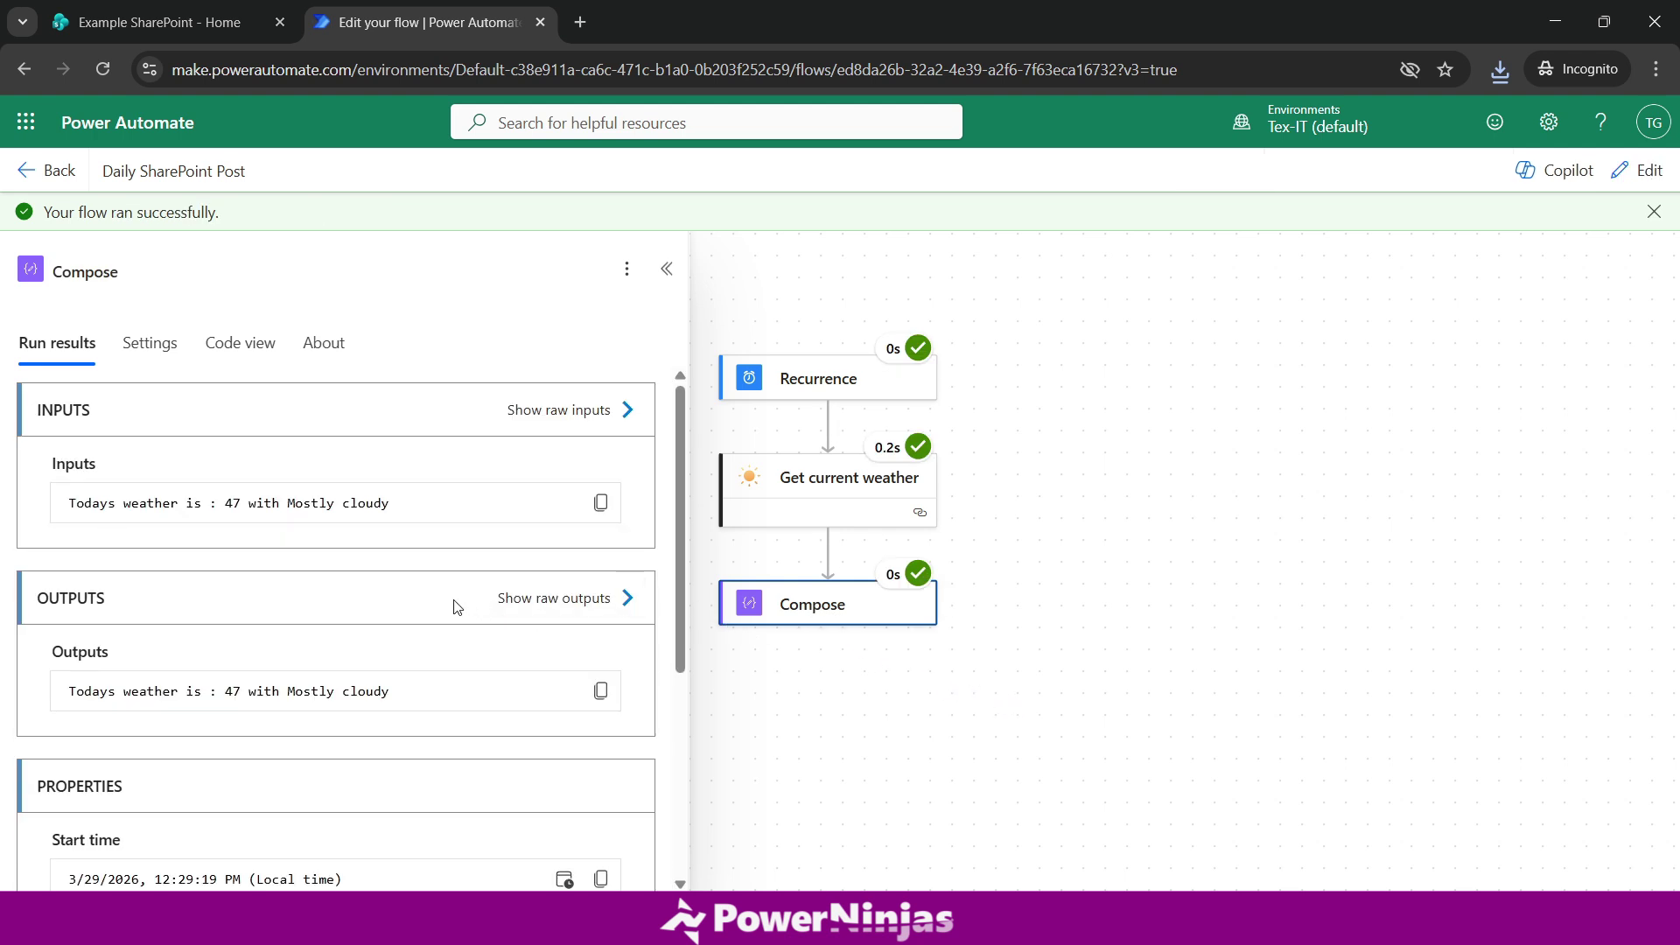
Examine the run results of the Compose and Get current weather actions
scroll(91, 543, down, 2)
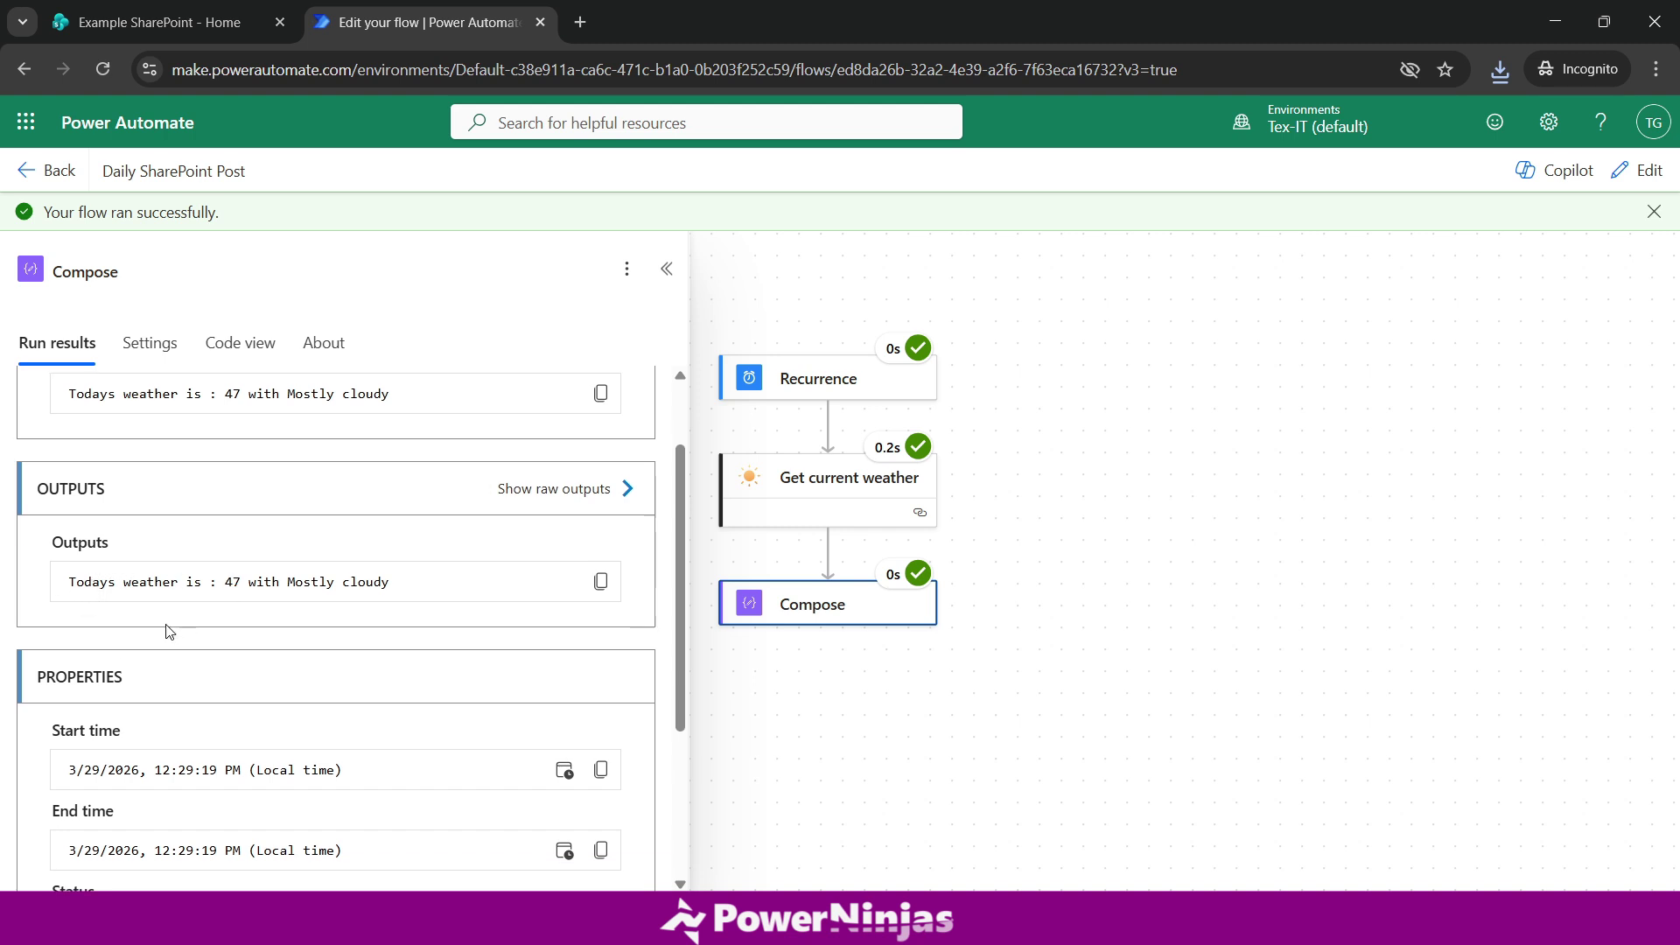
drag(75, 579, 438, 592)
click(394, 645)
click(796, 521)
scroll(353, 595, down, 5)
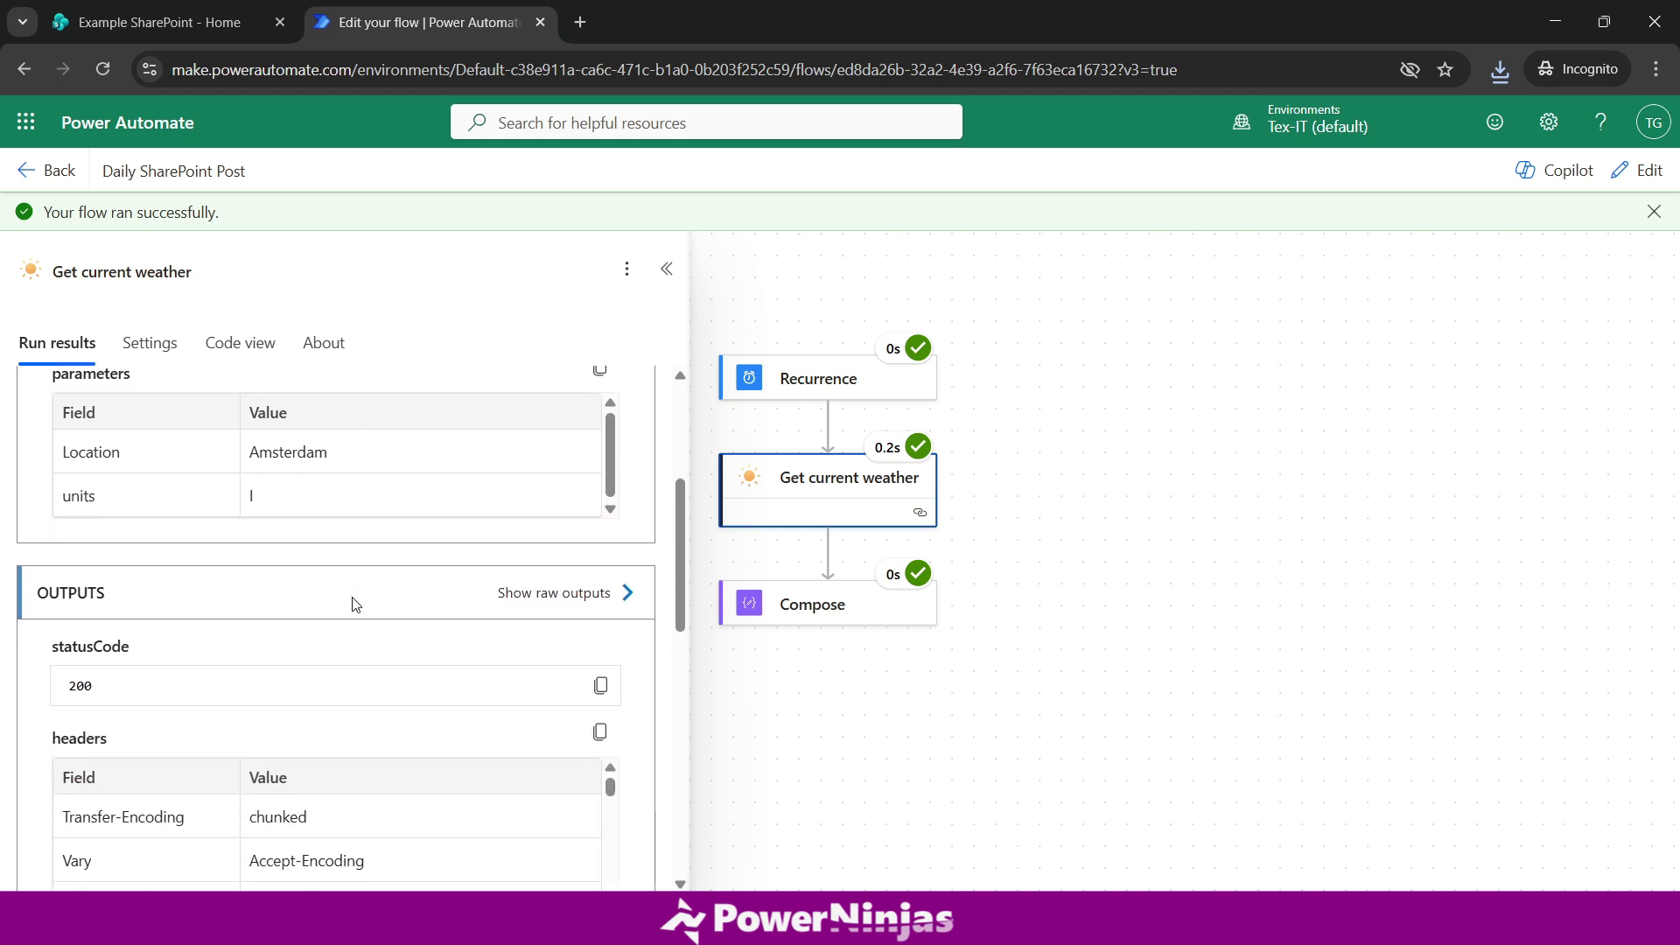
scroll(448, 593, up, 5)
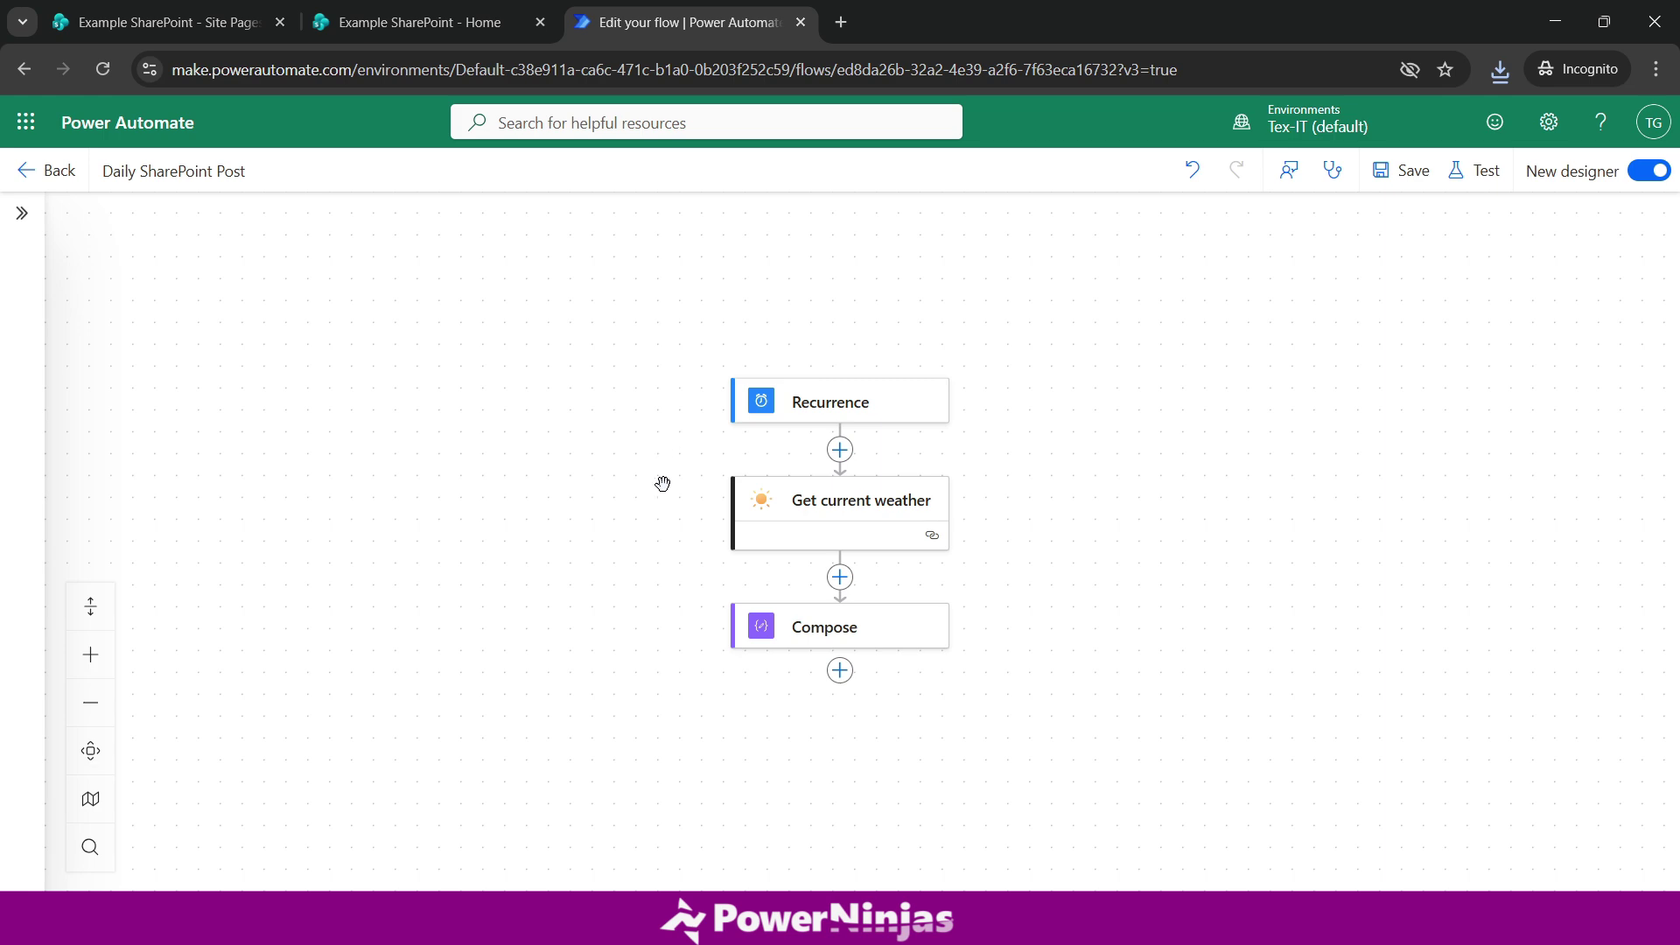
Switch to the Example SharePoint site and start a new page from its Site Pages library
drag(663, 484, 592, 360)
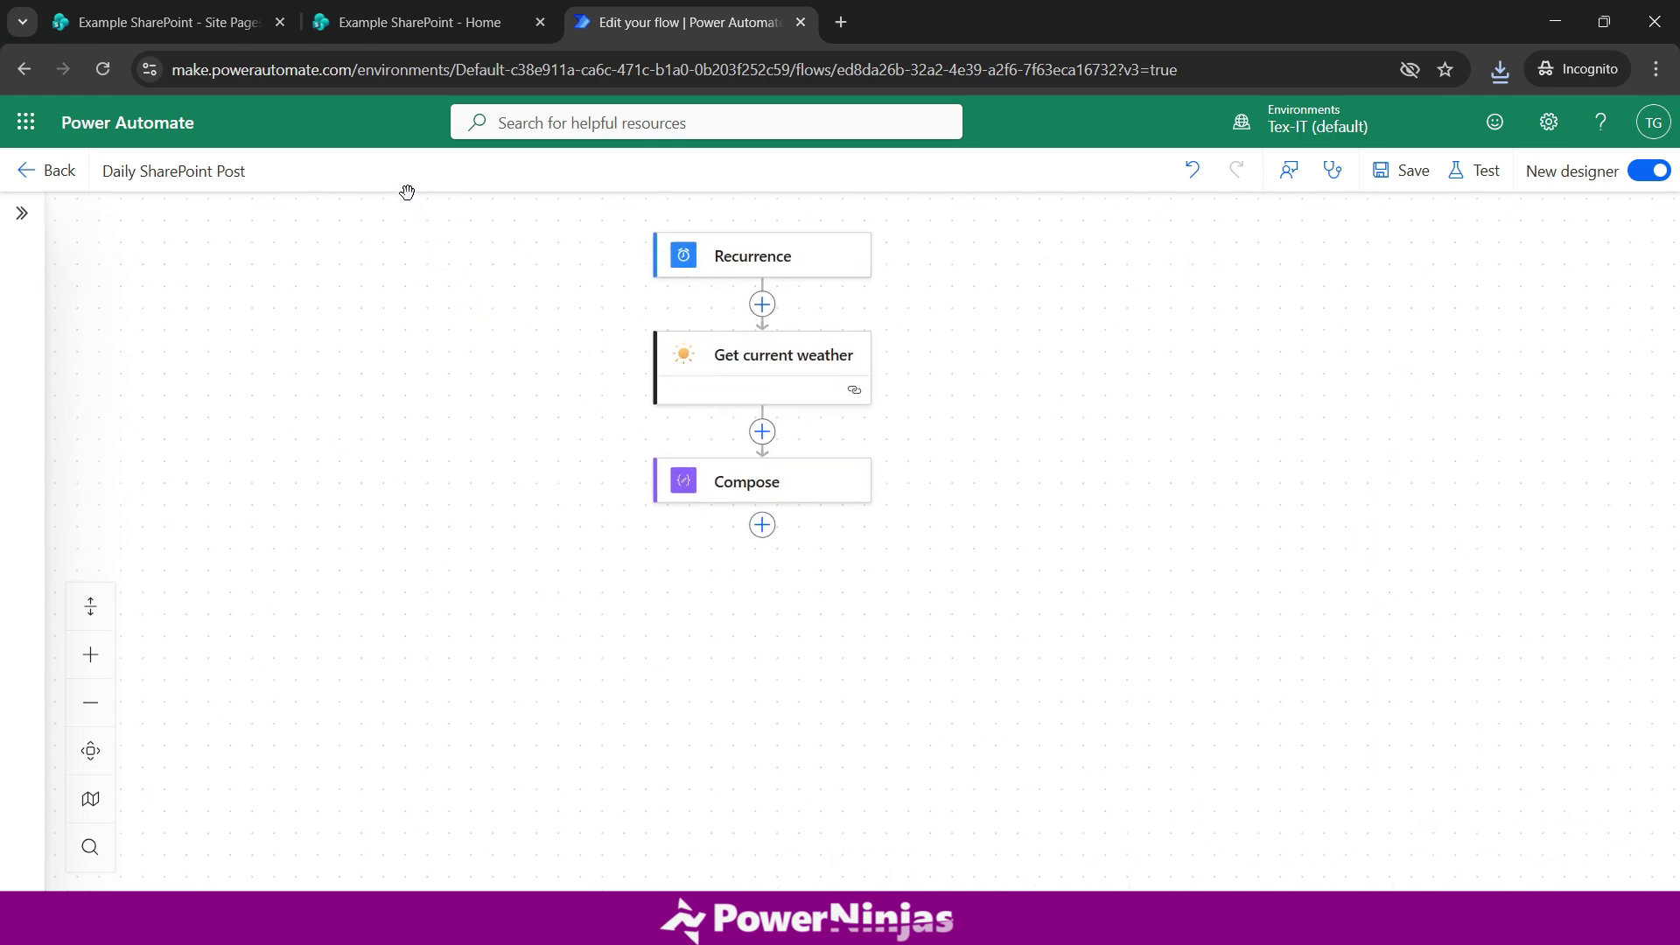
click(405, 25)
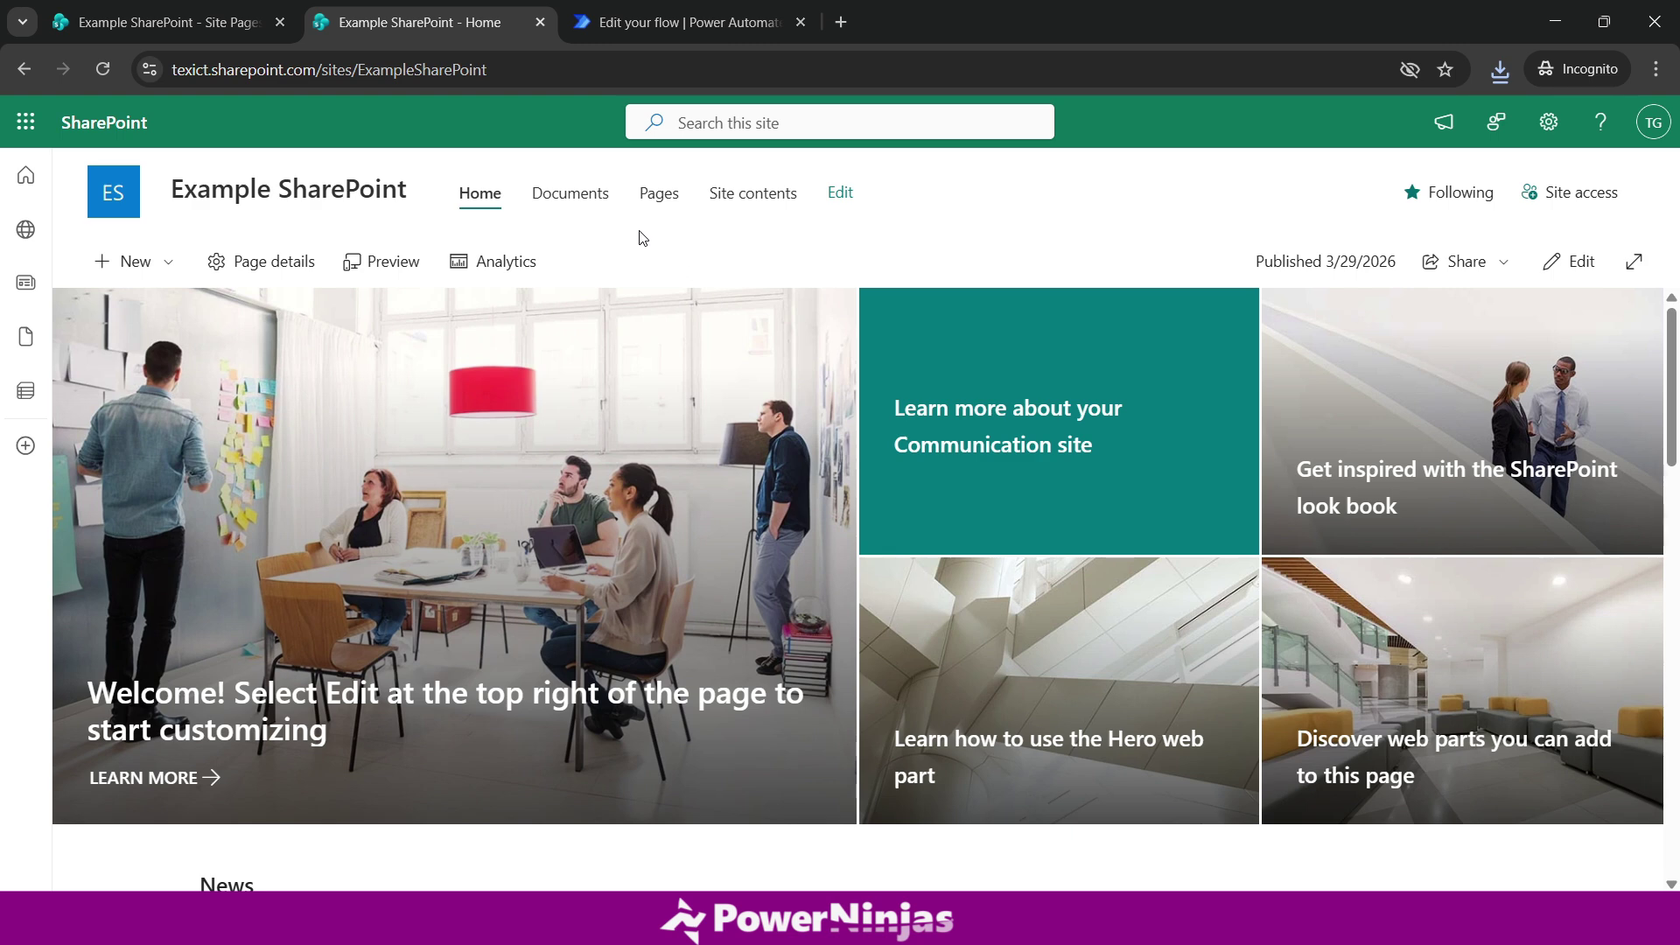
click(654, 196)
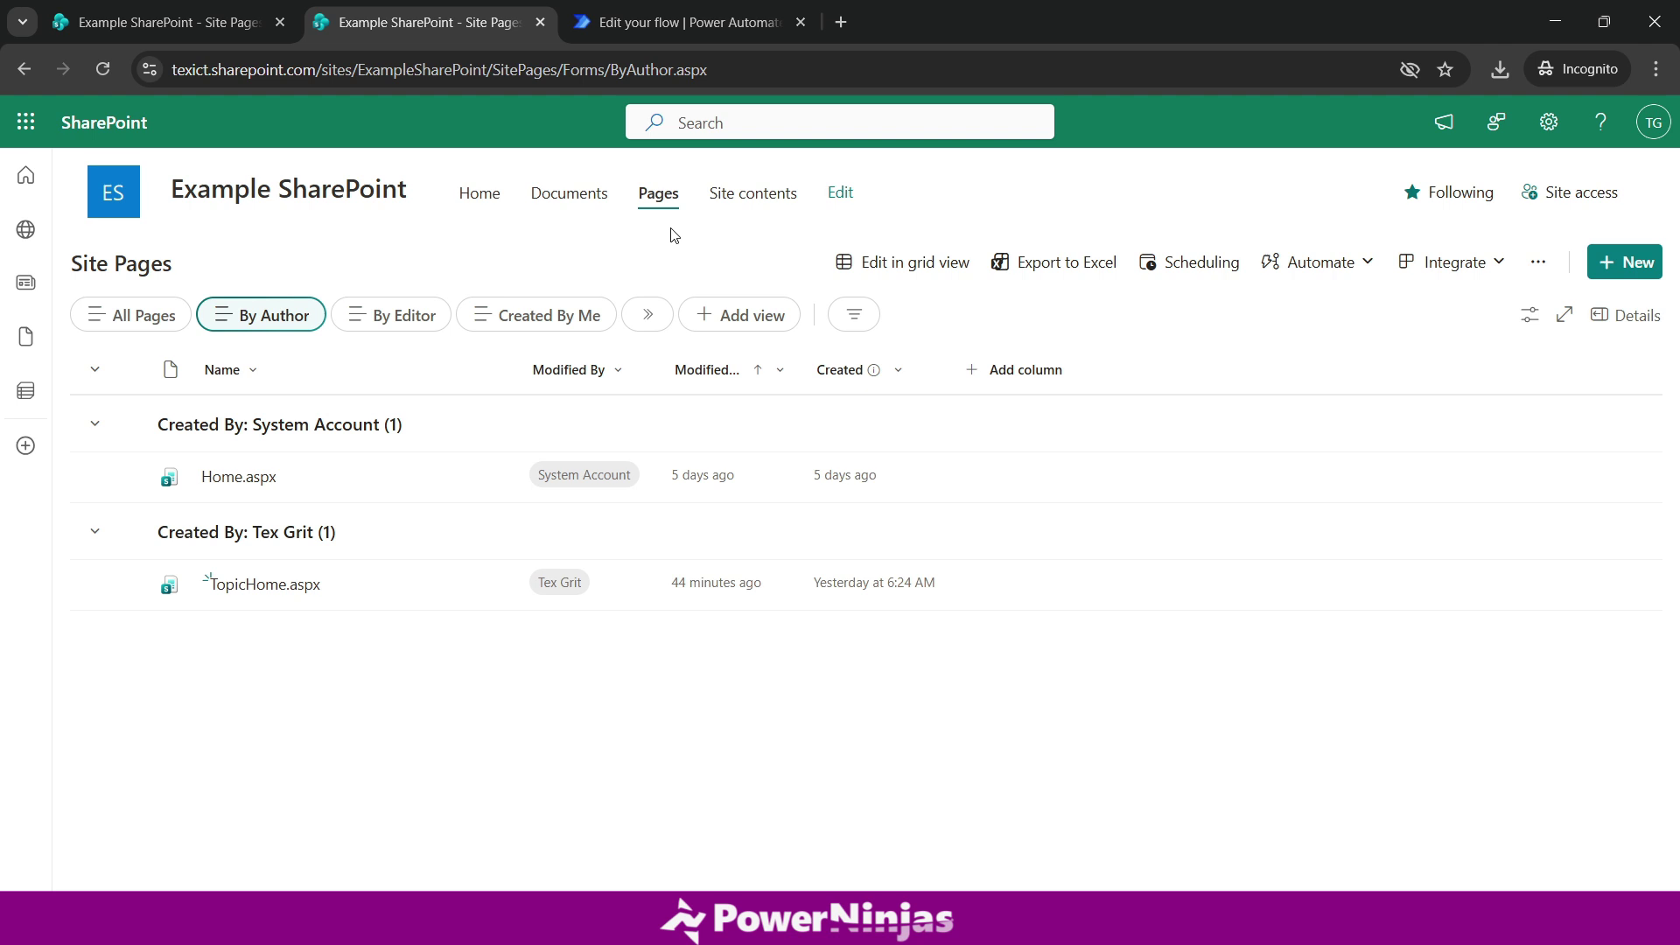
click(1614, 266)
click(1522, 306)
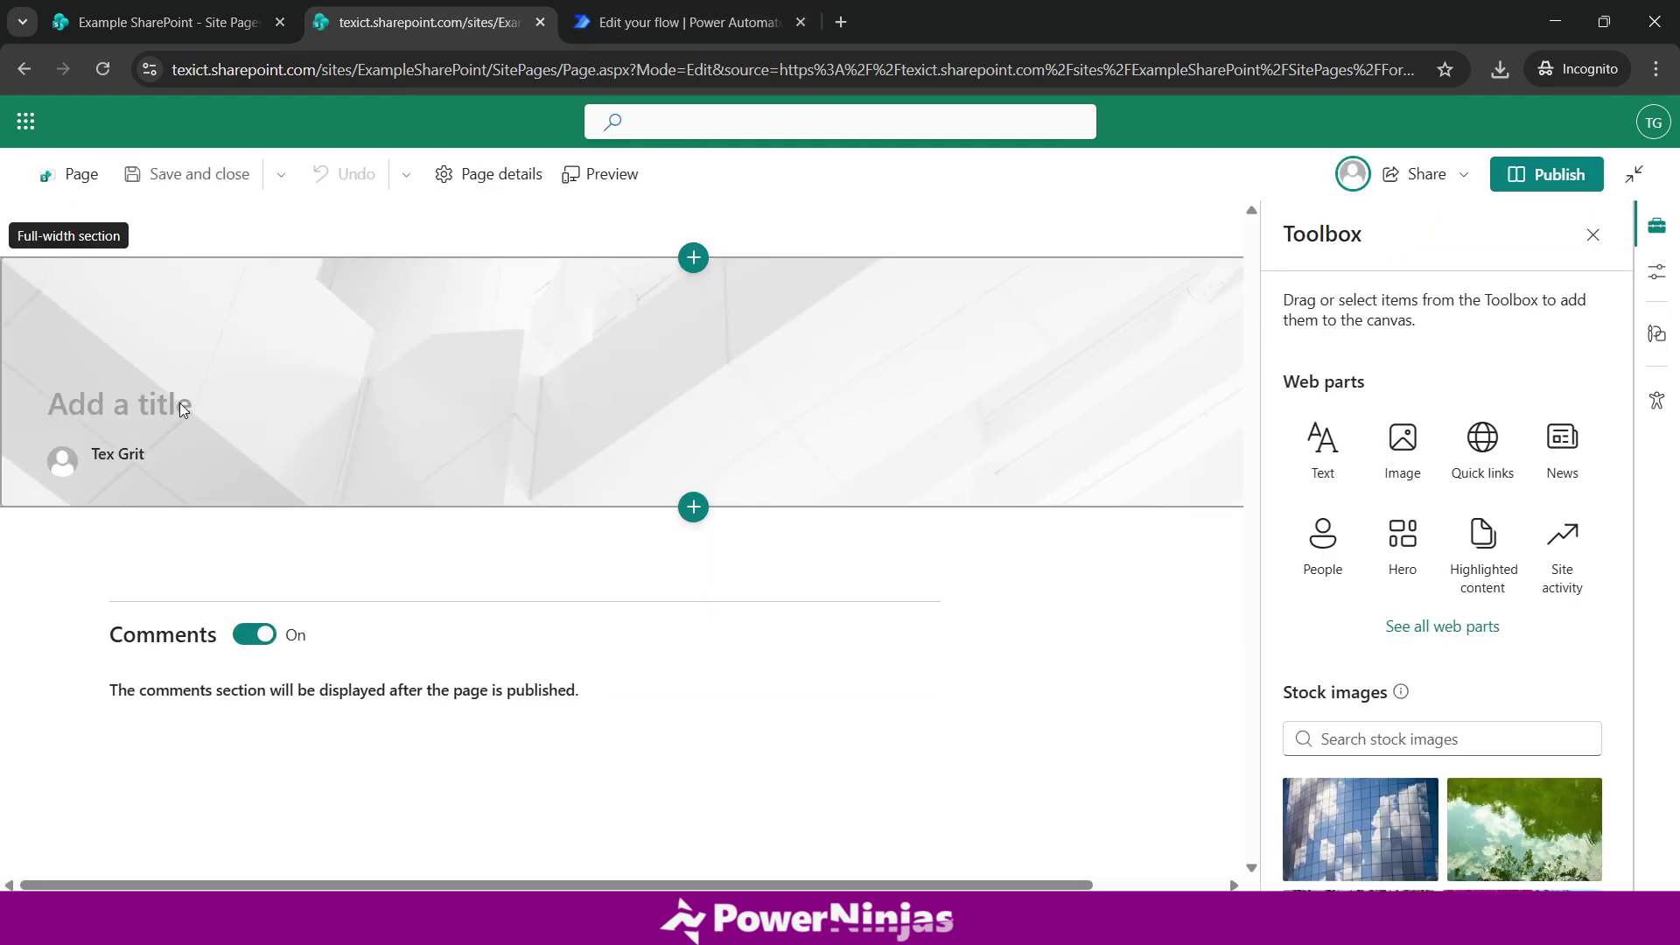
Title the new page "Weather Temp"
click(162, 403)
text(We)
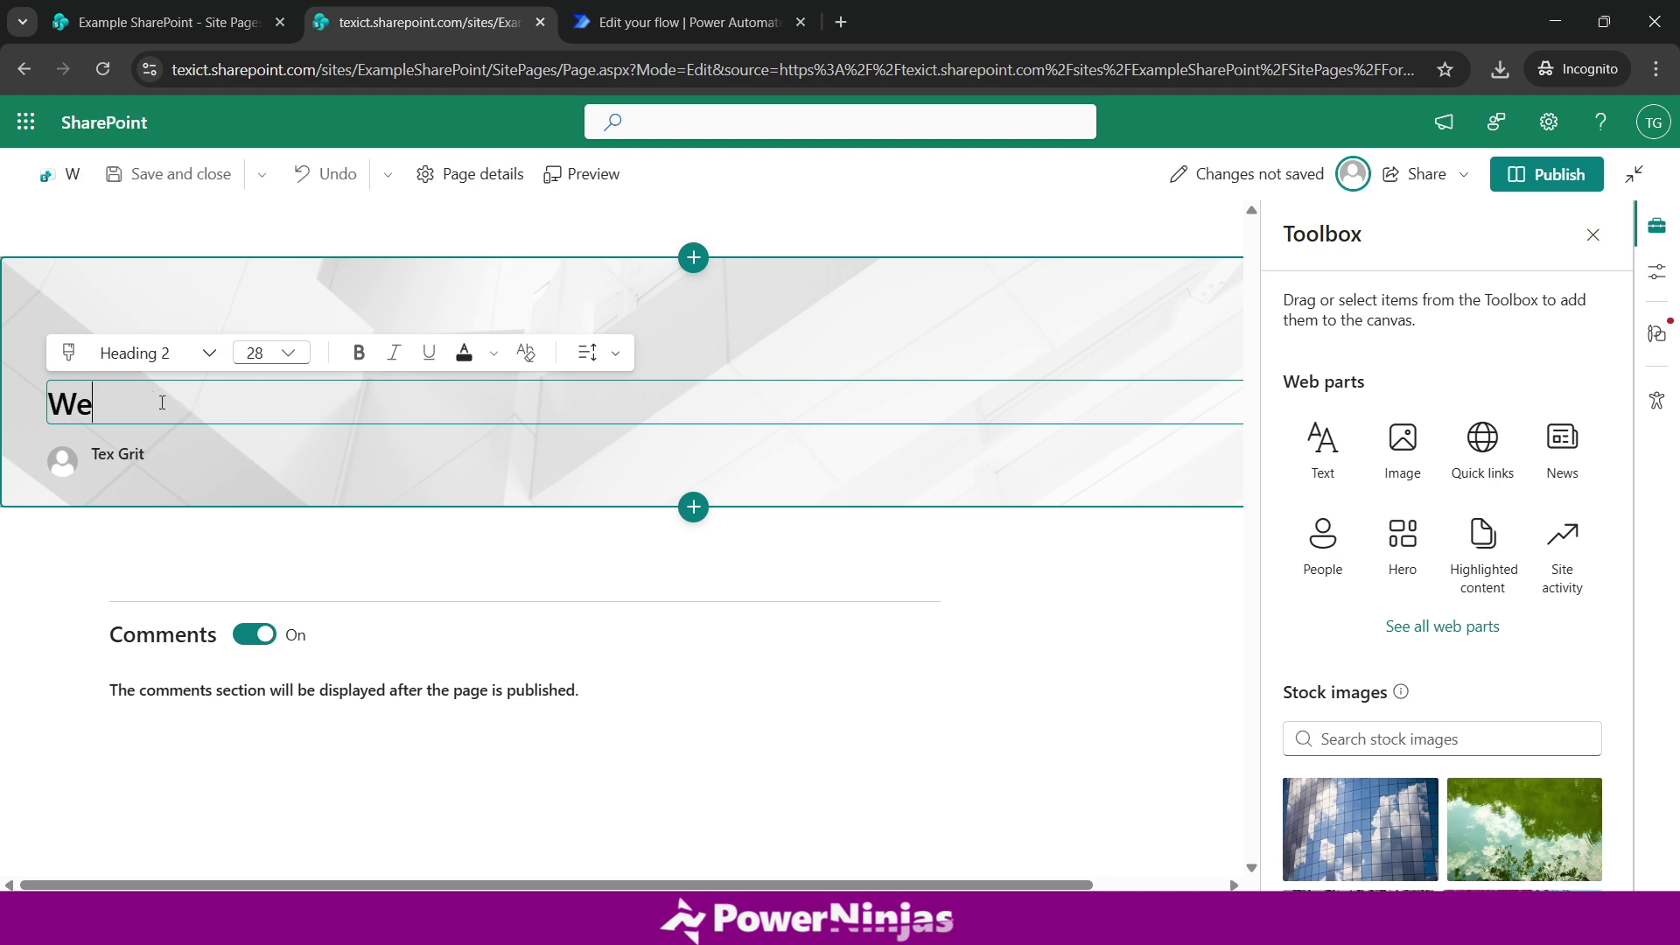
text(ather Temp)
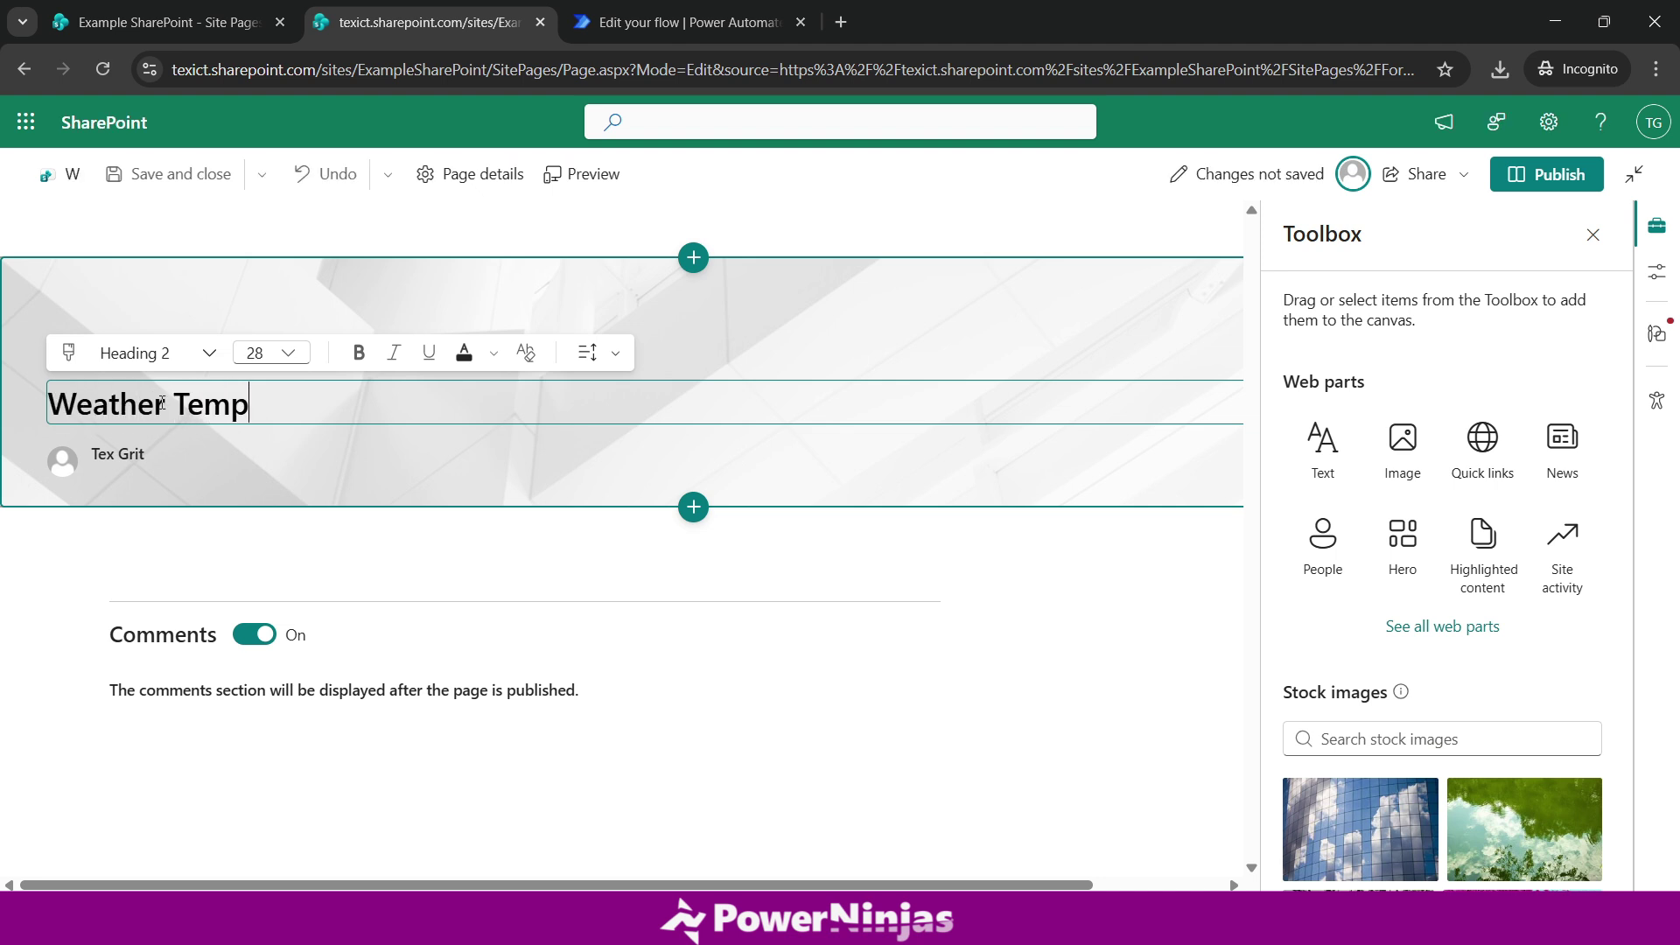
Replace the page title with "Todays Weather" and publish the page
key(BackSpace)
key(BackSpace)
key(BackSpace)
key(BackSpace)
key(BackSpace)
key(BackSpace)
key(BackSpace)
key(BackSpace)
key(BackSpace)
key(BackSpace)
key(BackSpace)
key(BackSpace)
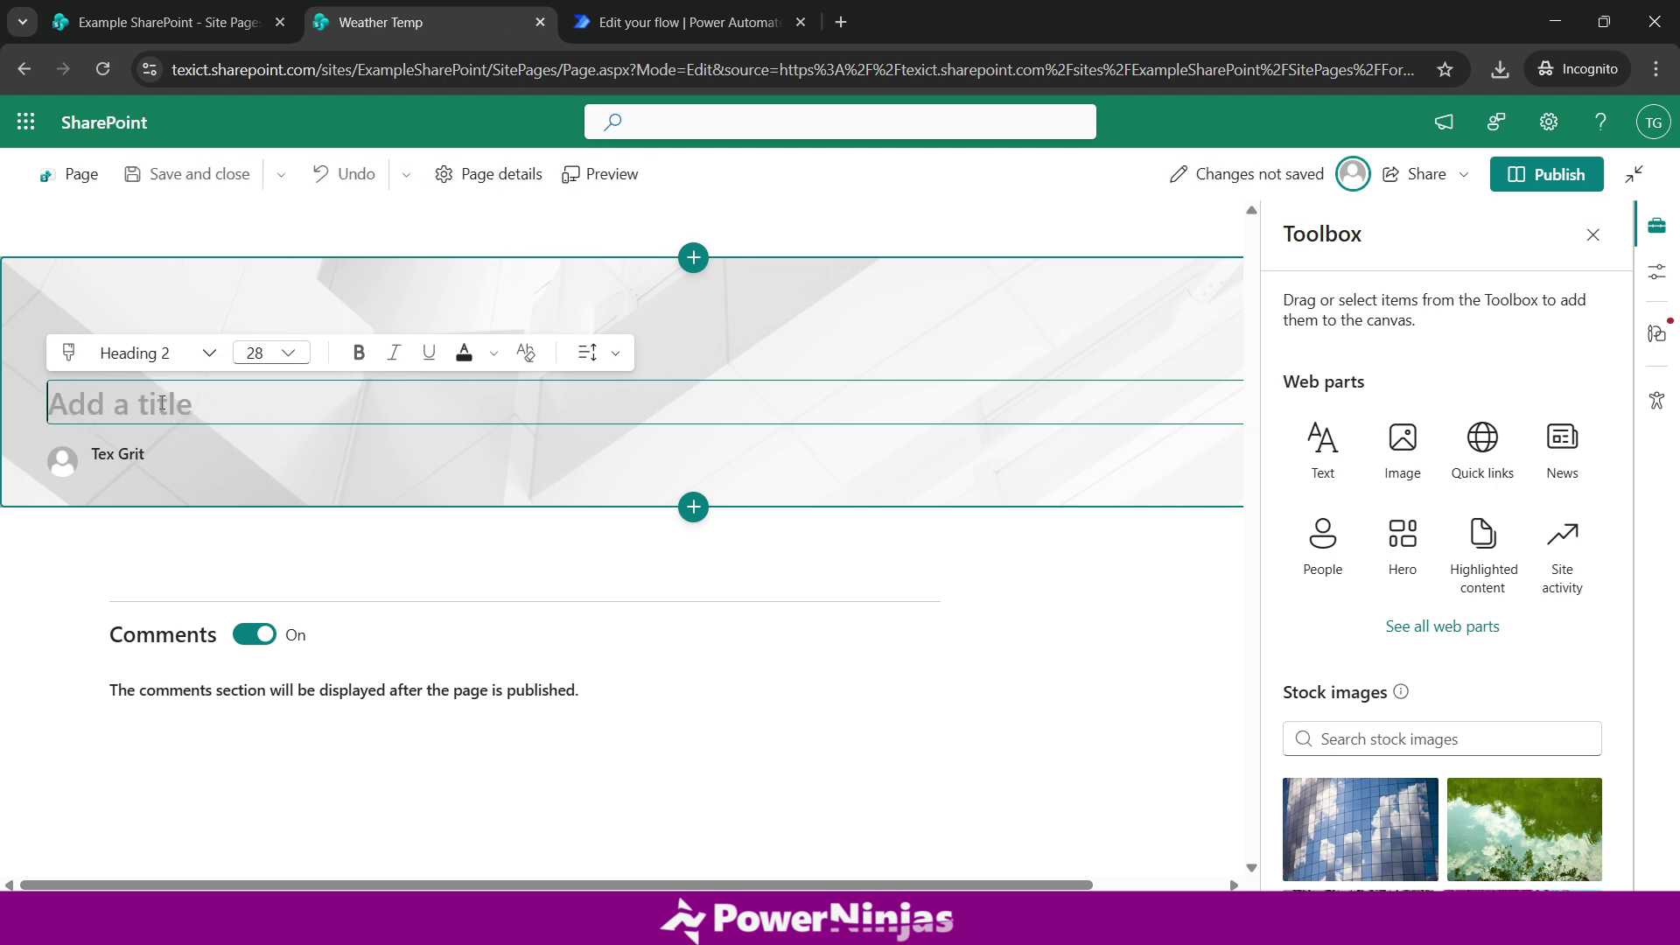
text(Todays Weather)
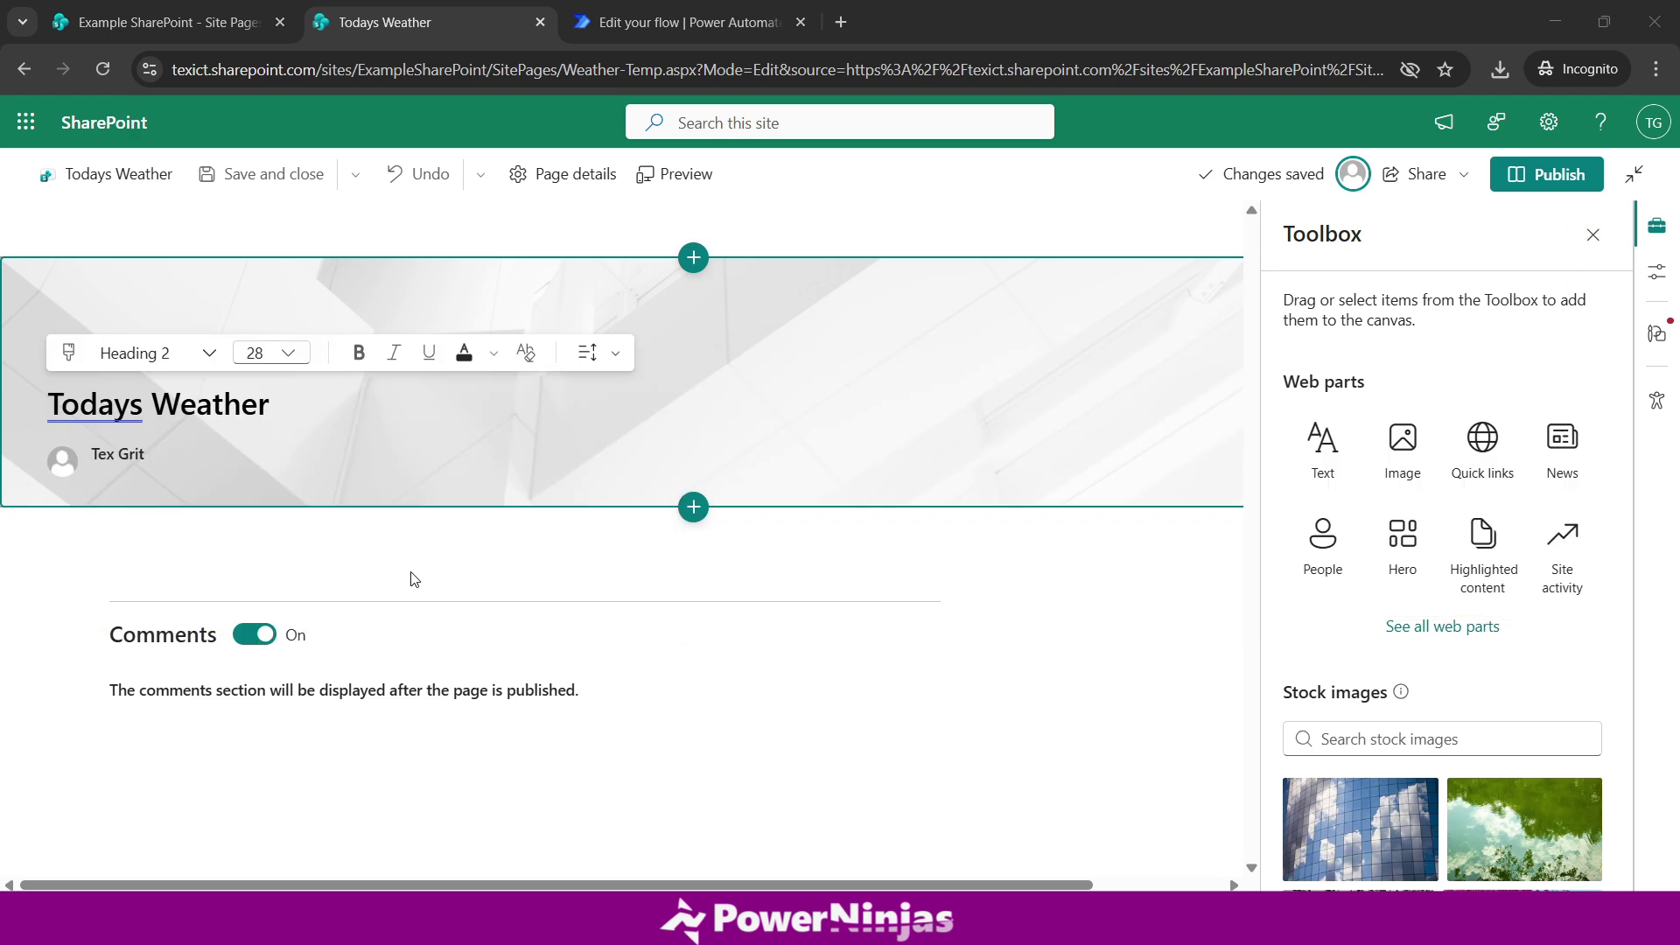
click(105, 173)
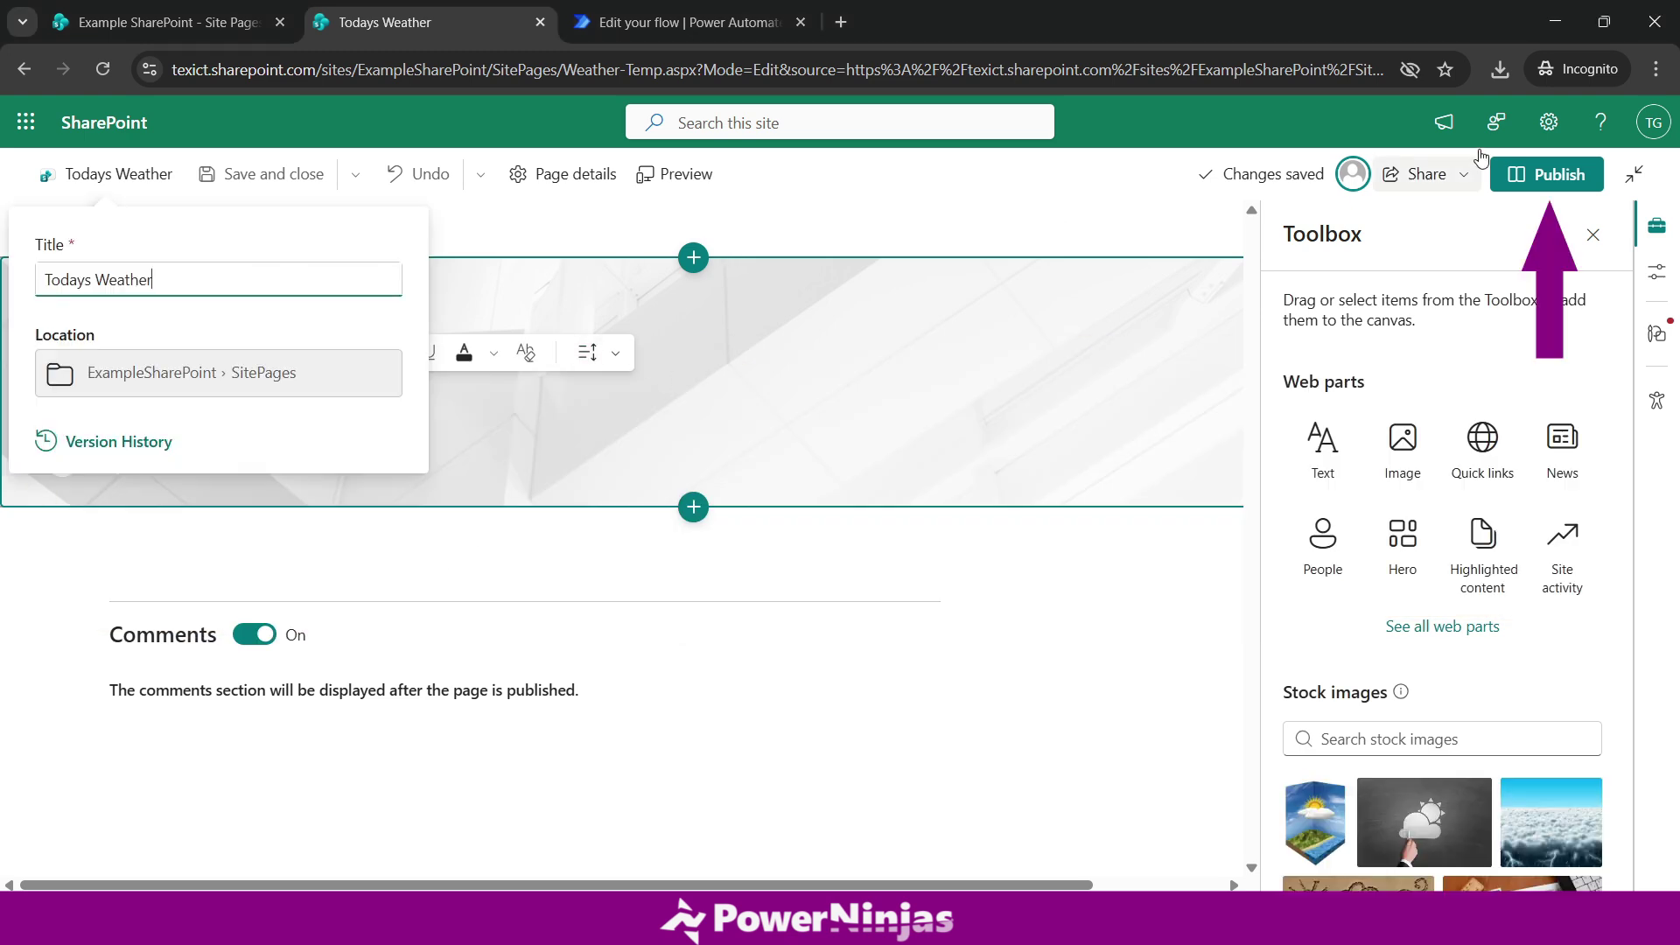
click(1549, 175)
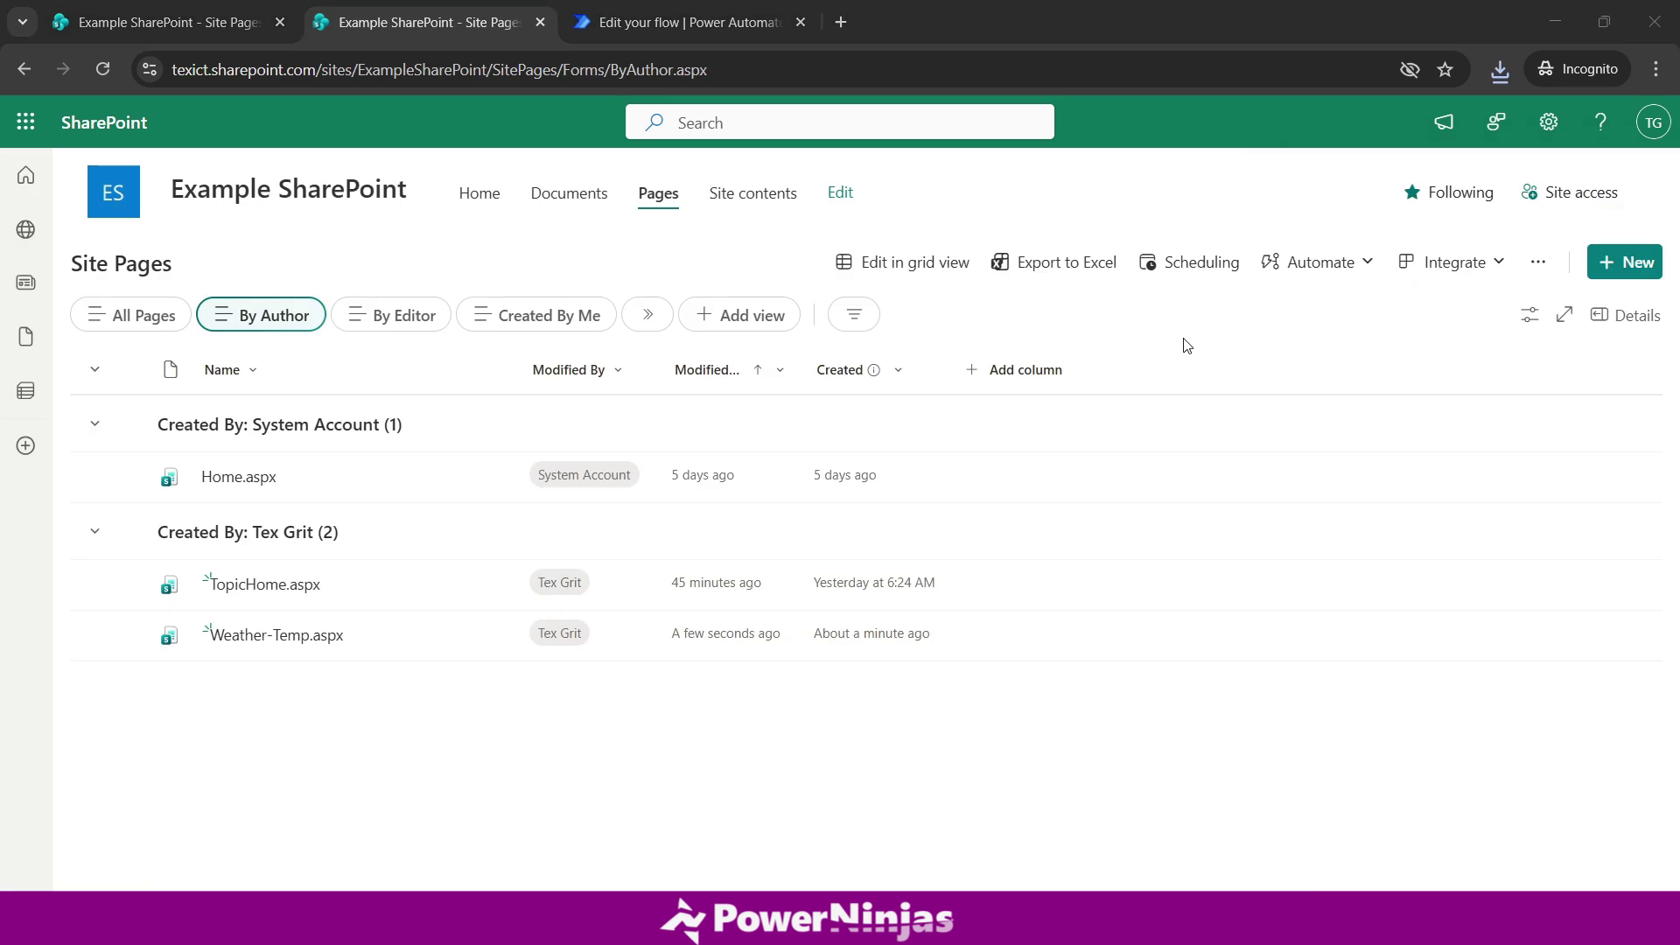
Switch to the Power Automate flow and add a Send an HTTP request to SharePoint action after Compose, using the Example SharePoint site
click(639, 24)
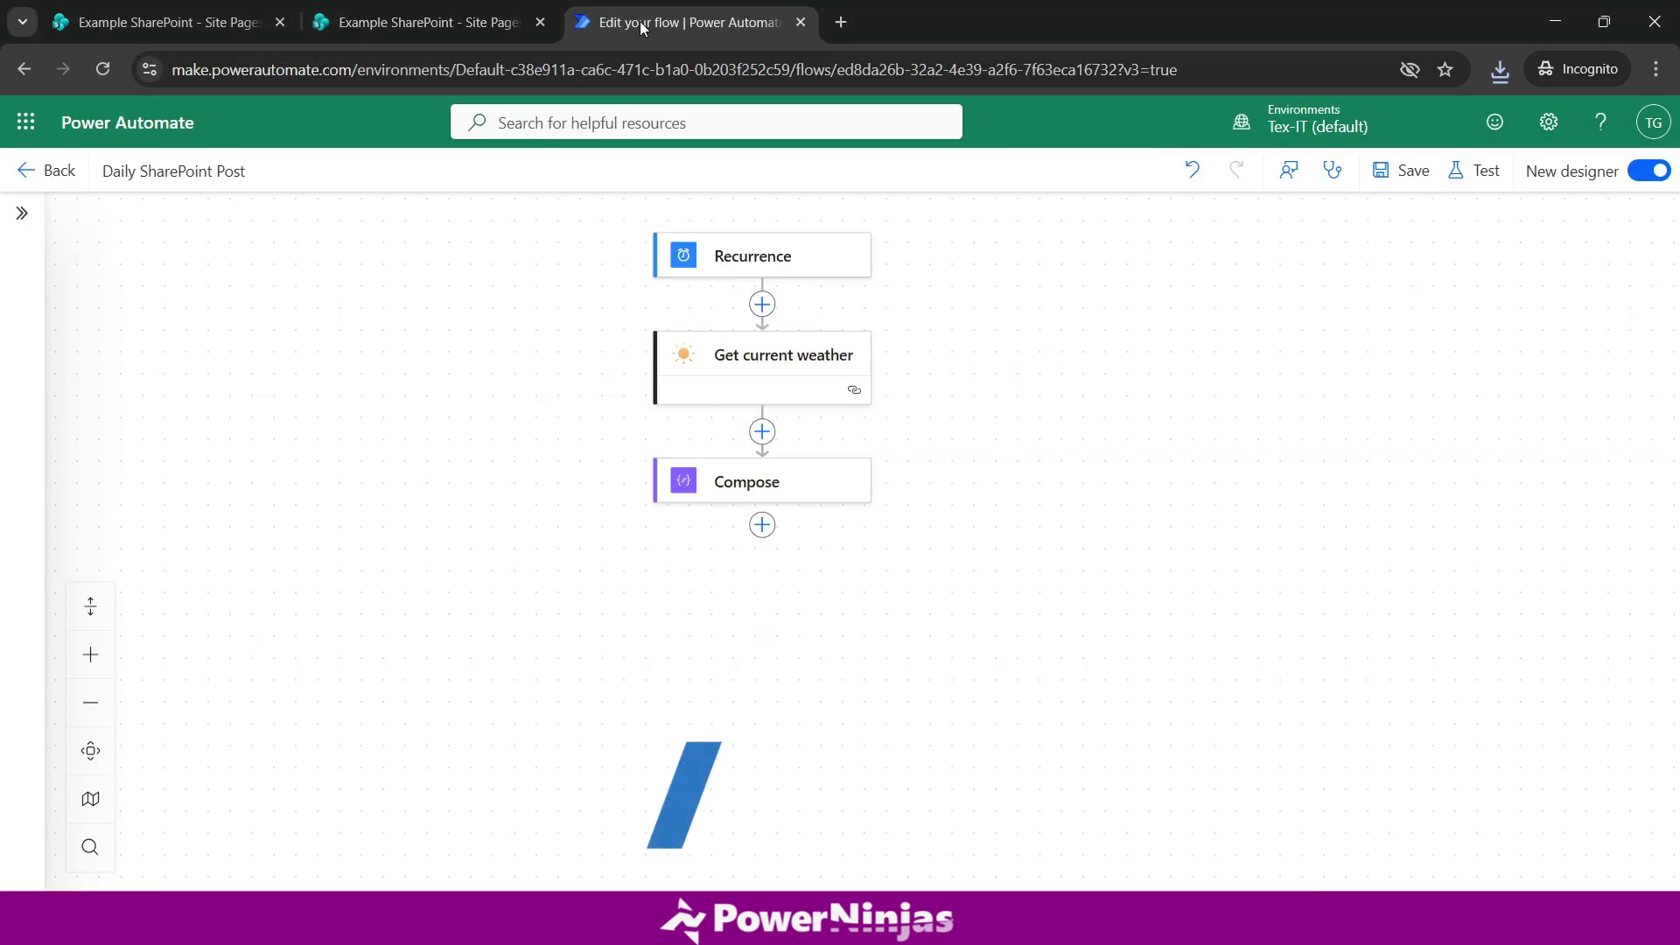
click(762, 525)
text(send an http)
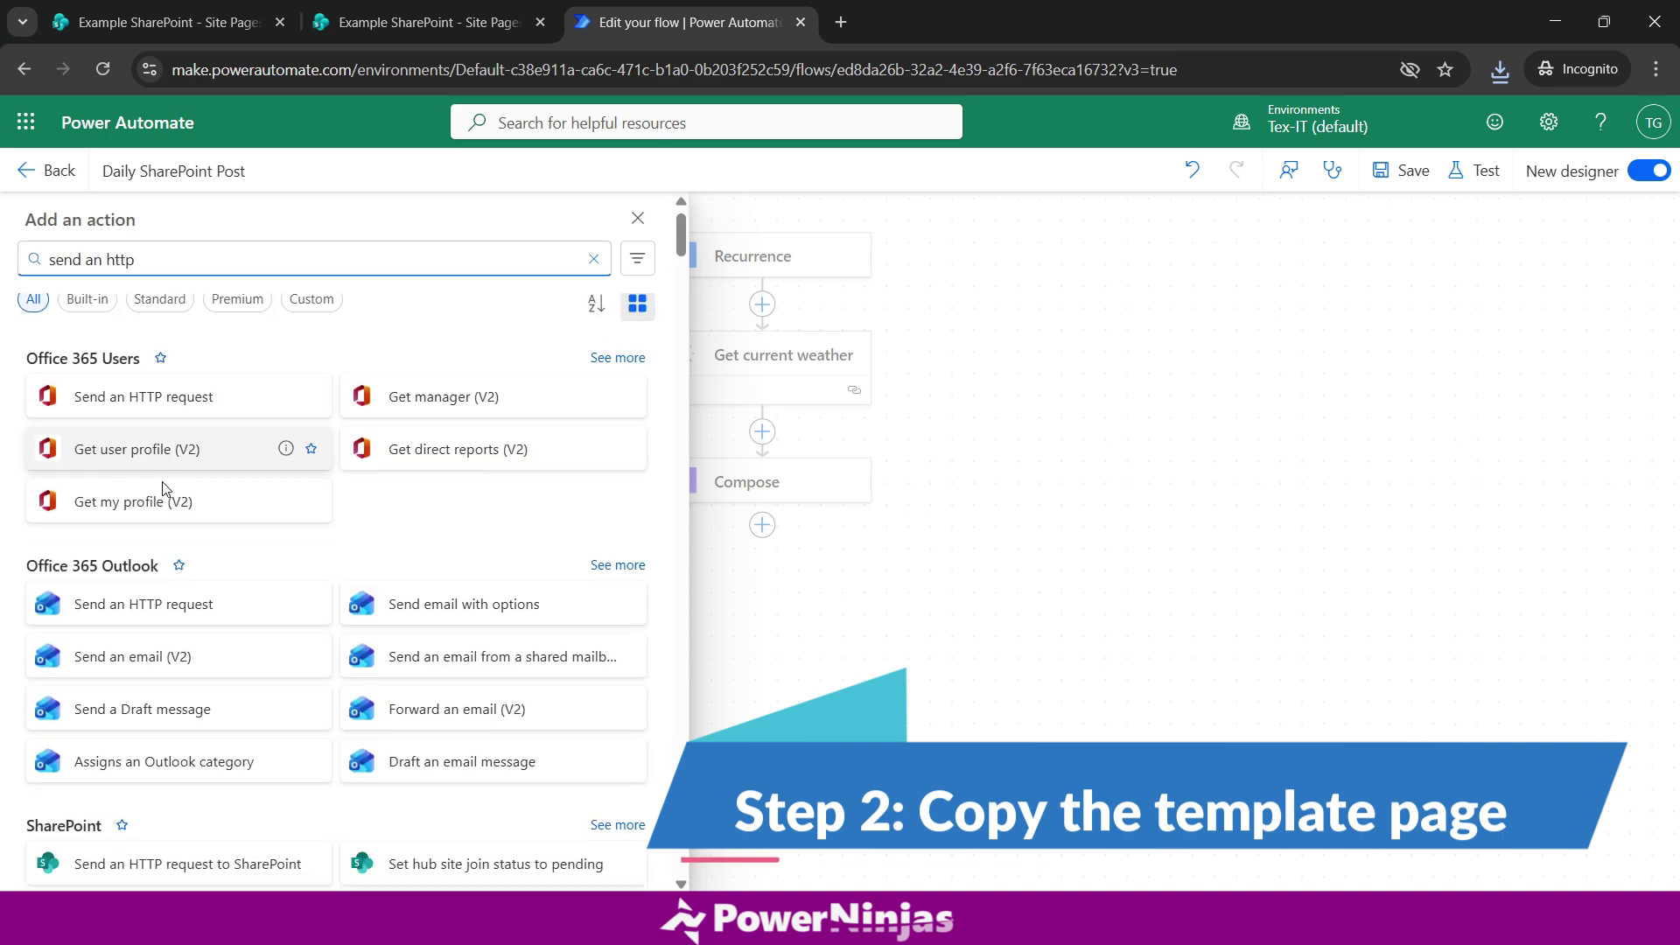
scroll(189, 525, down, 3)
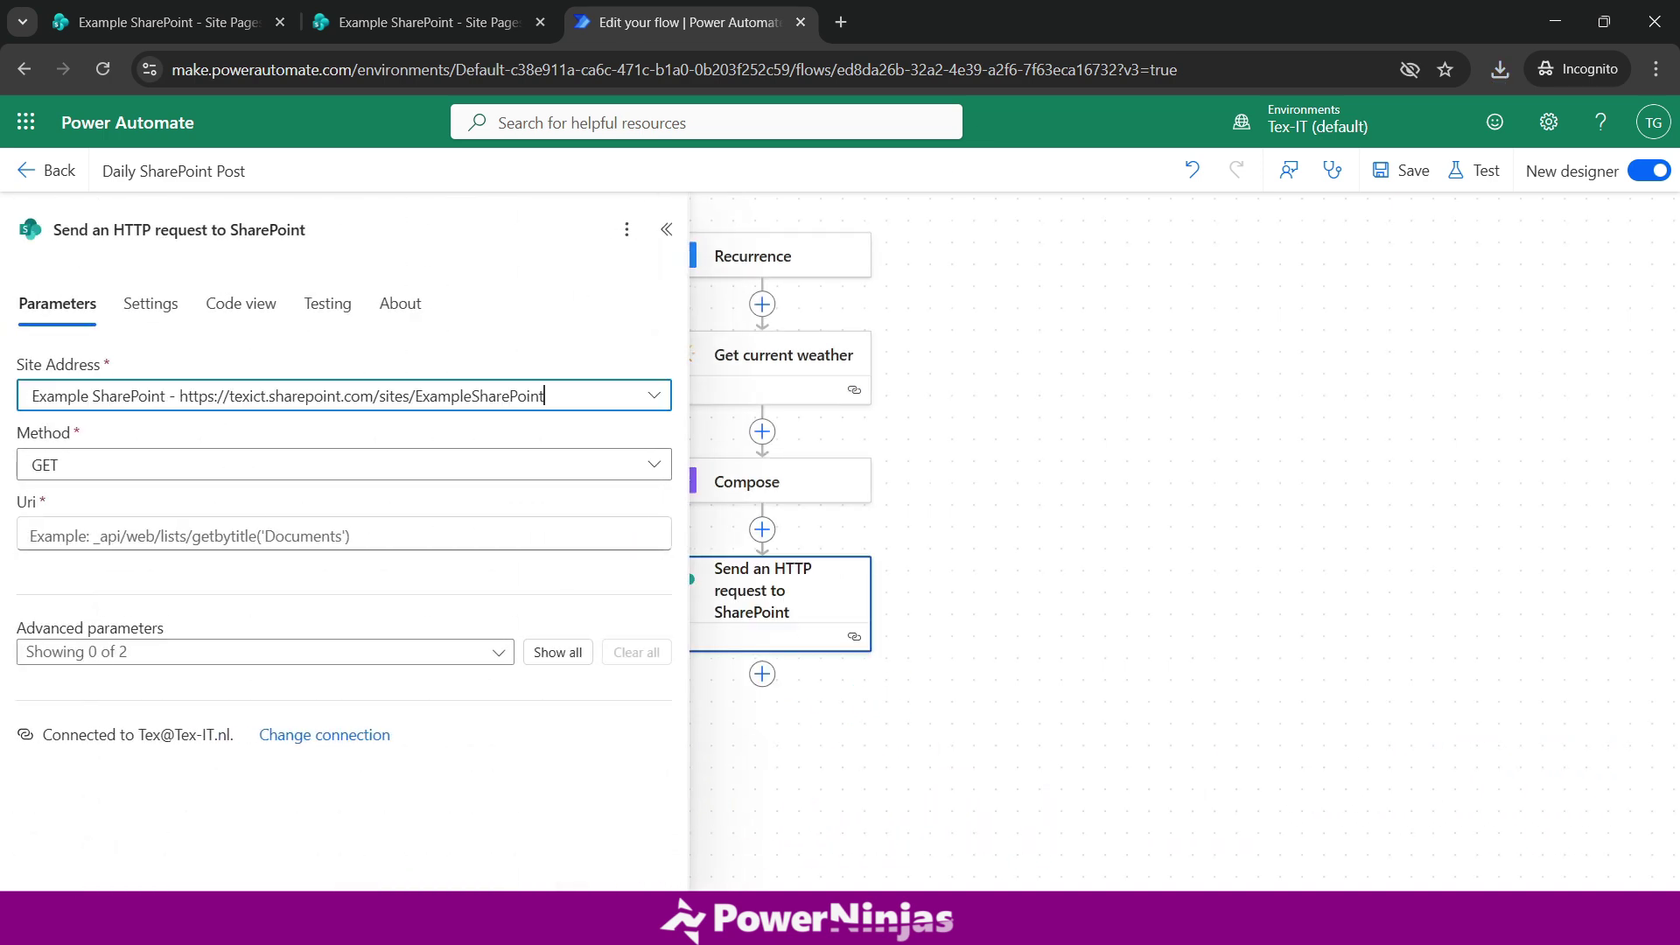
Set the request method to POST and the Uri to _api/web/getfilebyserverrelativeurl('/sites/ExampleSharePoint/SitePages/Weather-Temp.aspx')/copyto(strNewUrl='/sites/ExampleSharePoint/SitePages/Weatherupdate.aspx', bOverwrite=true)
click(110, 464)
click(91, 627)
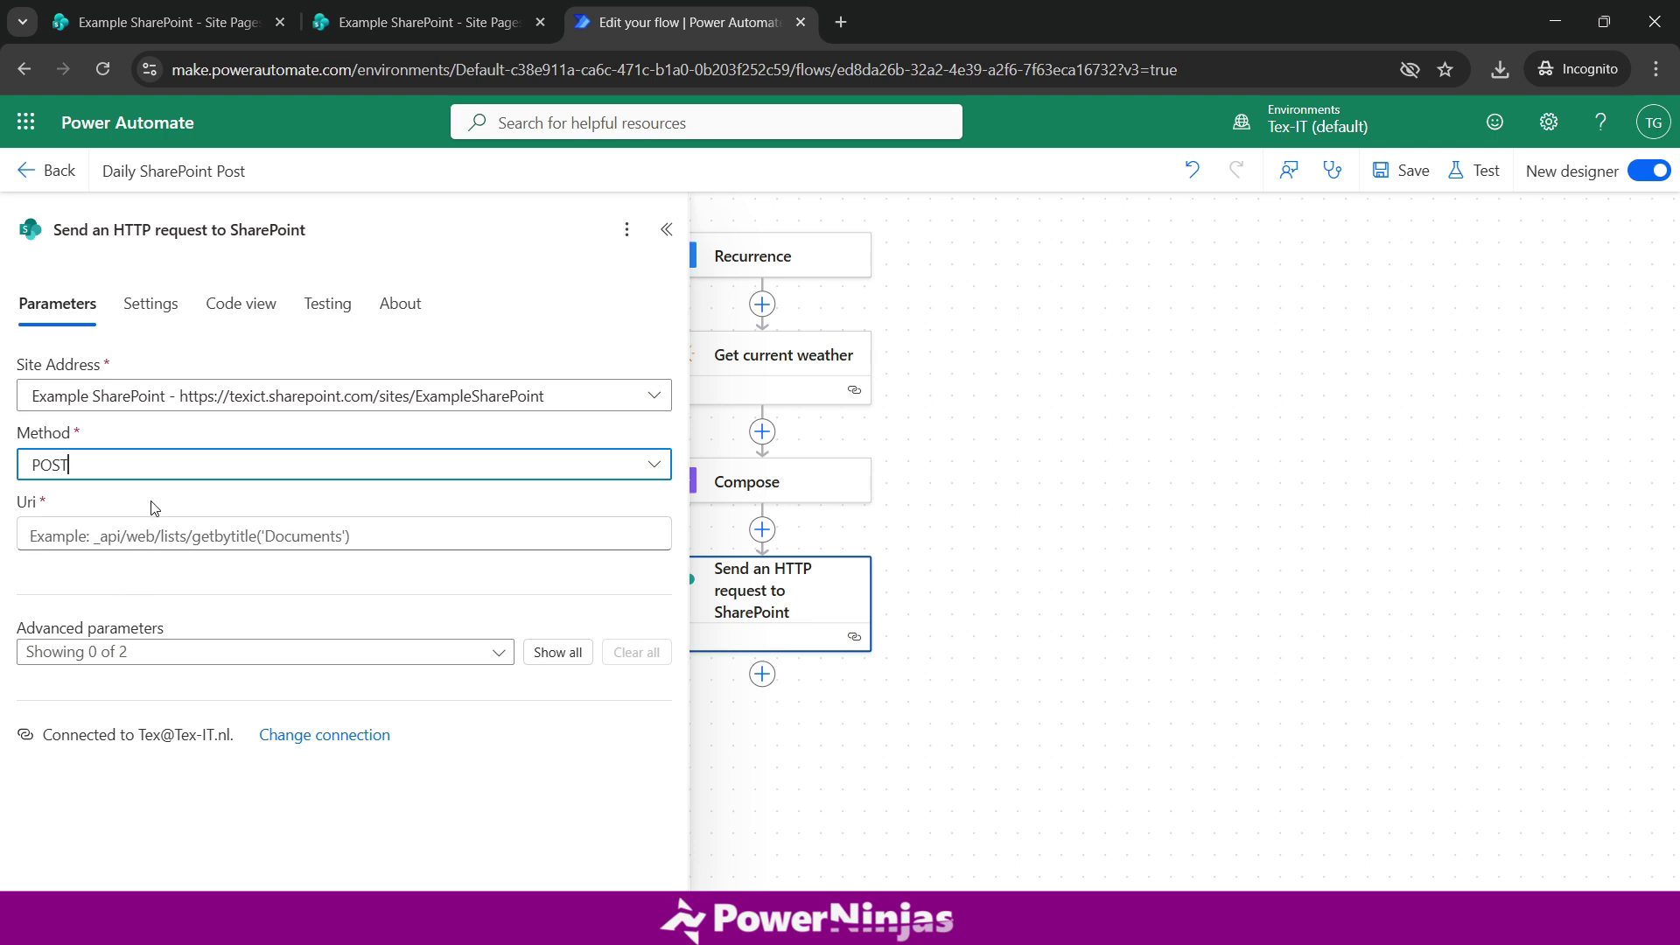
click(154, 508)
click(130, 534)
text(_api/web/getfilebyserverrelativeurl('/sites/ExampleSharePoint/SitePages/Weather-Temp.aspx')/copyto(strNewUrl='/sites/ExampleSharePoint/SitePages/Weatherupdate.aspx',bOverwrite=true))
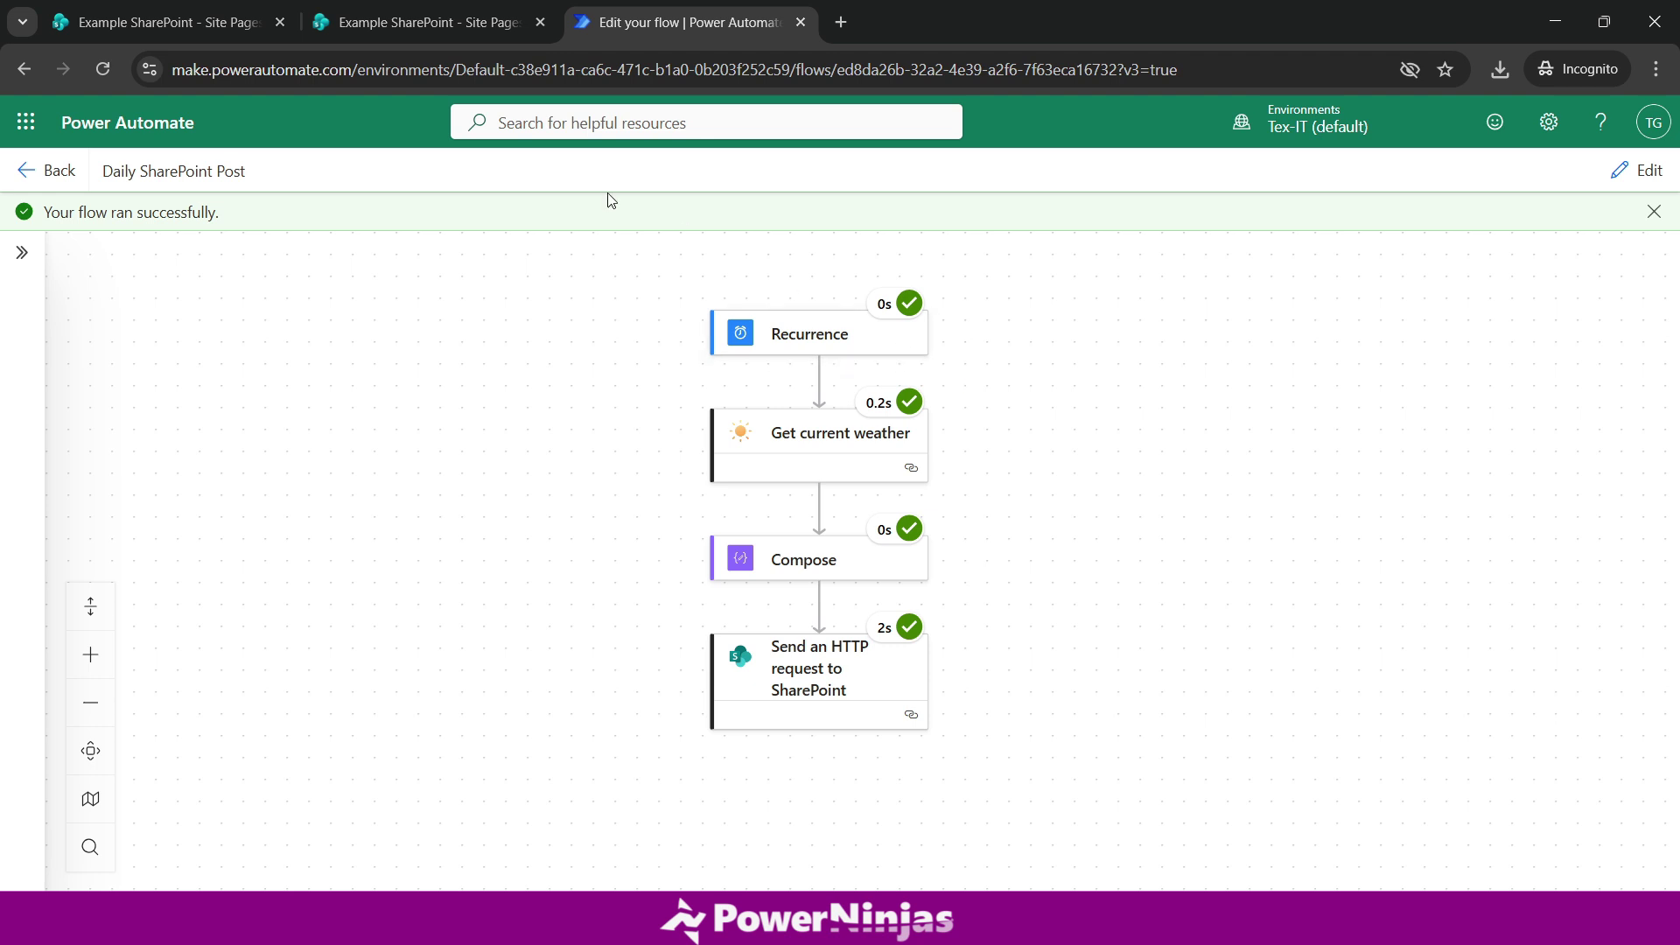
Switch to the Site Pages library of the Example SharePoint site and select the Weatherupdate.aspx page
click(412, 23)
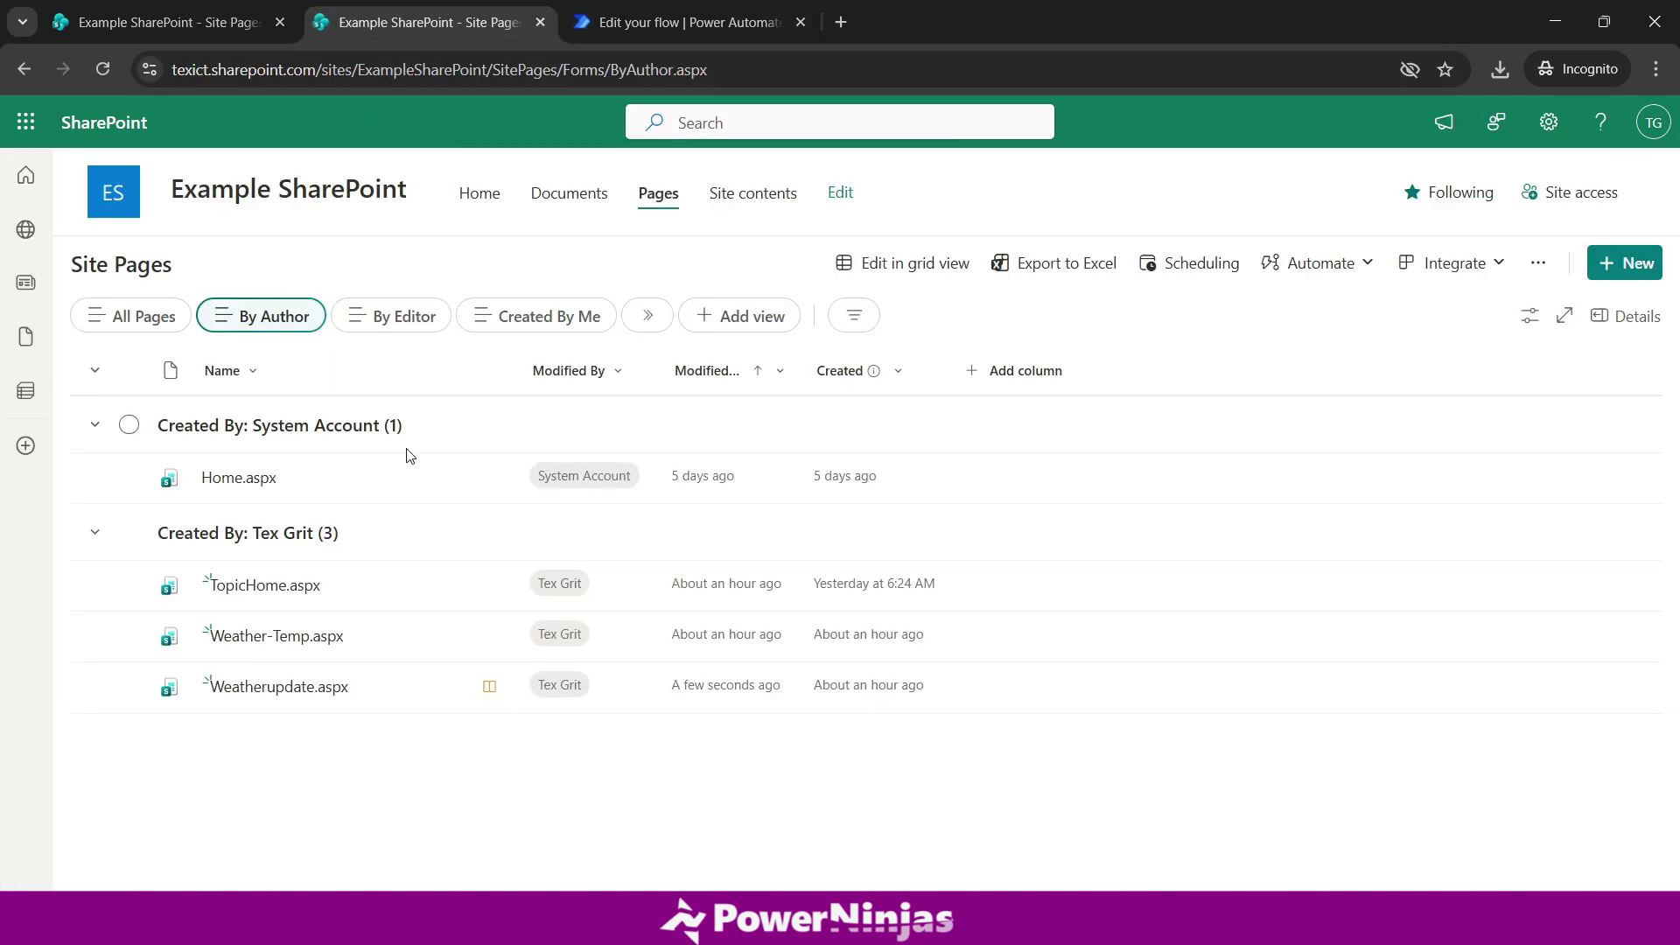
click(129, 689)
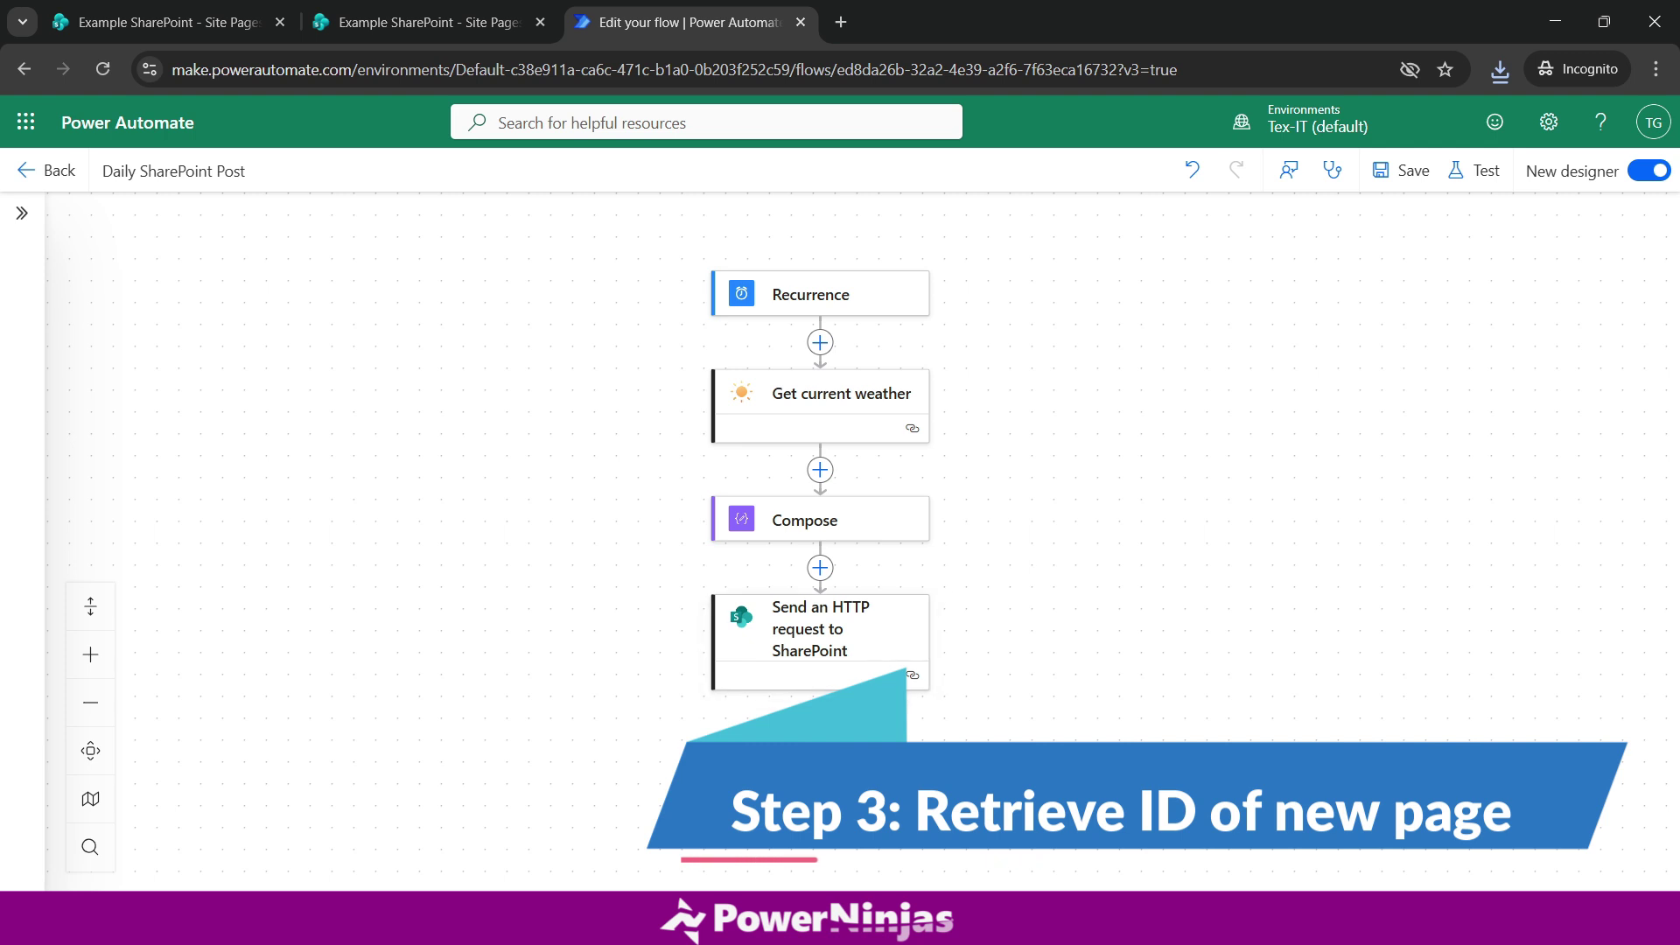
Add a SharePoint Get file metadata using path action after the HTTP request, with the Example SharePoint site and file path Weatherupdate
click(820, 712)
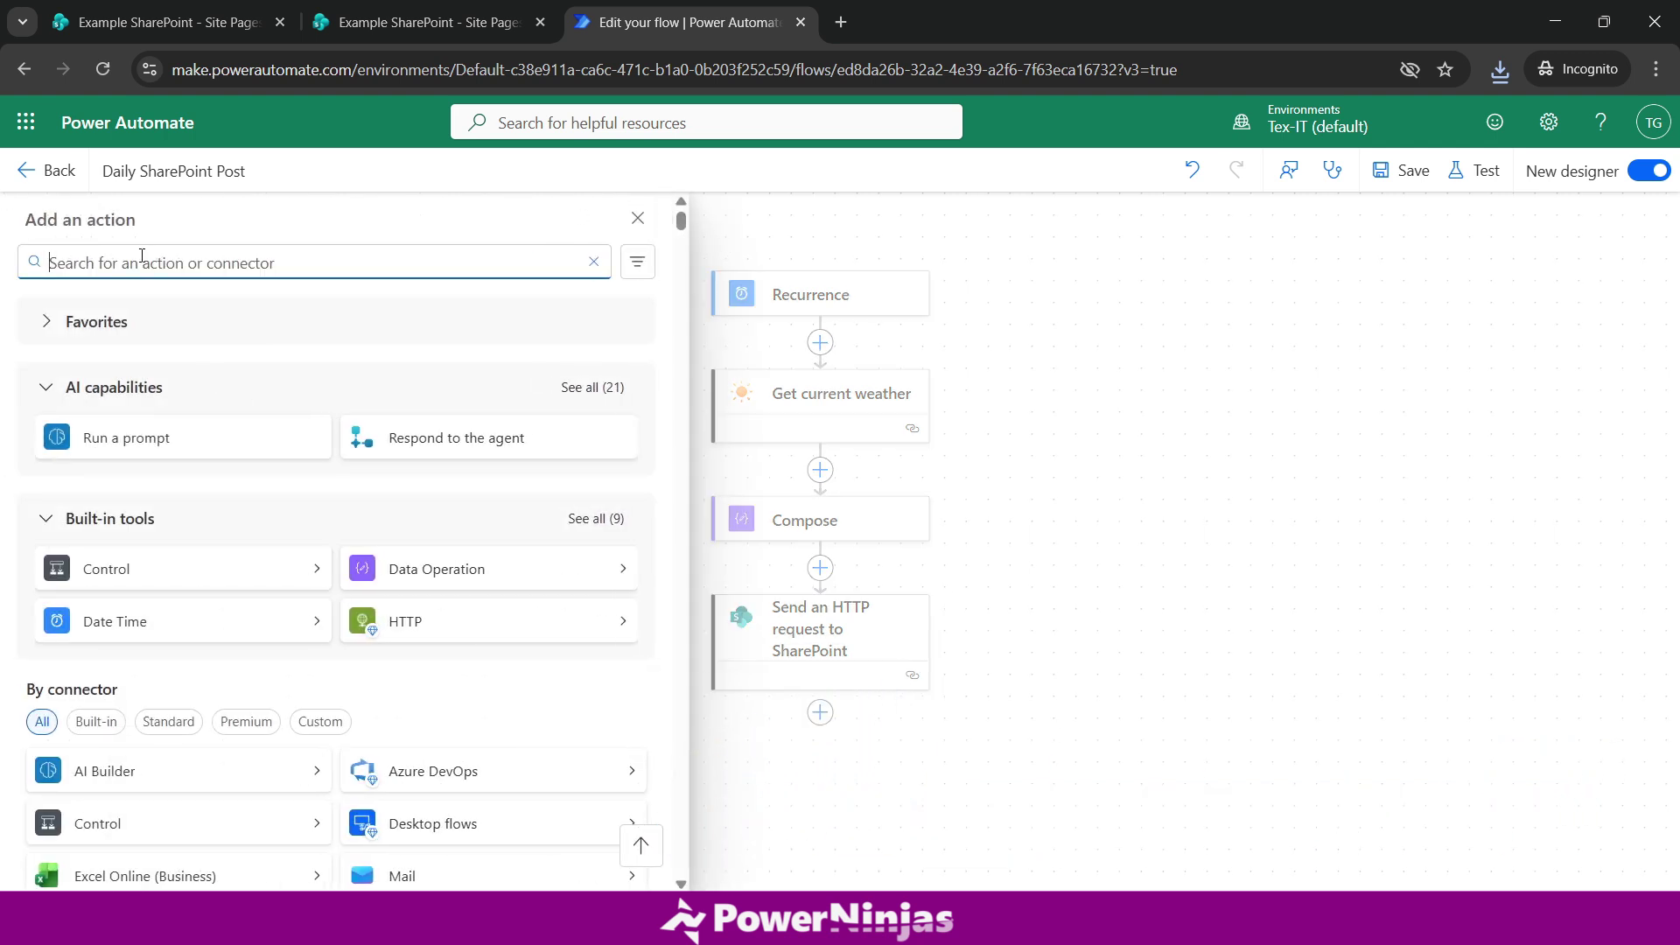
text(get file met)
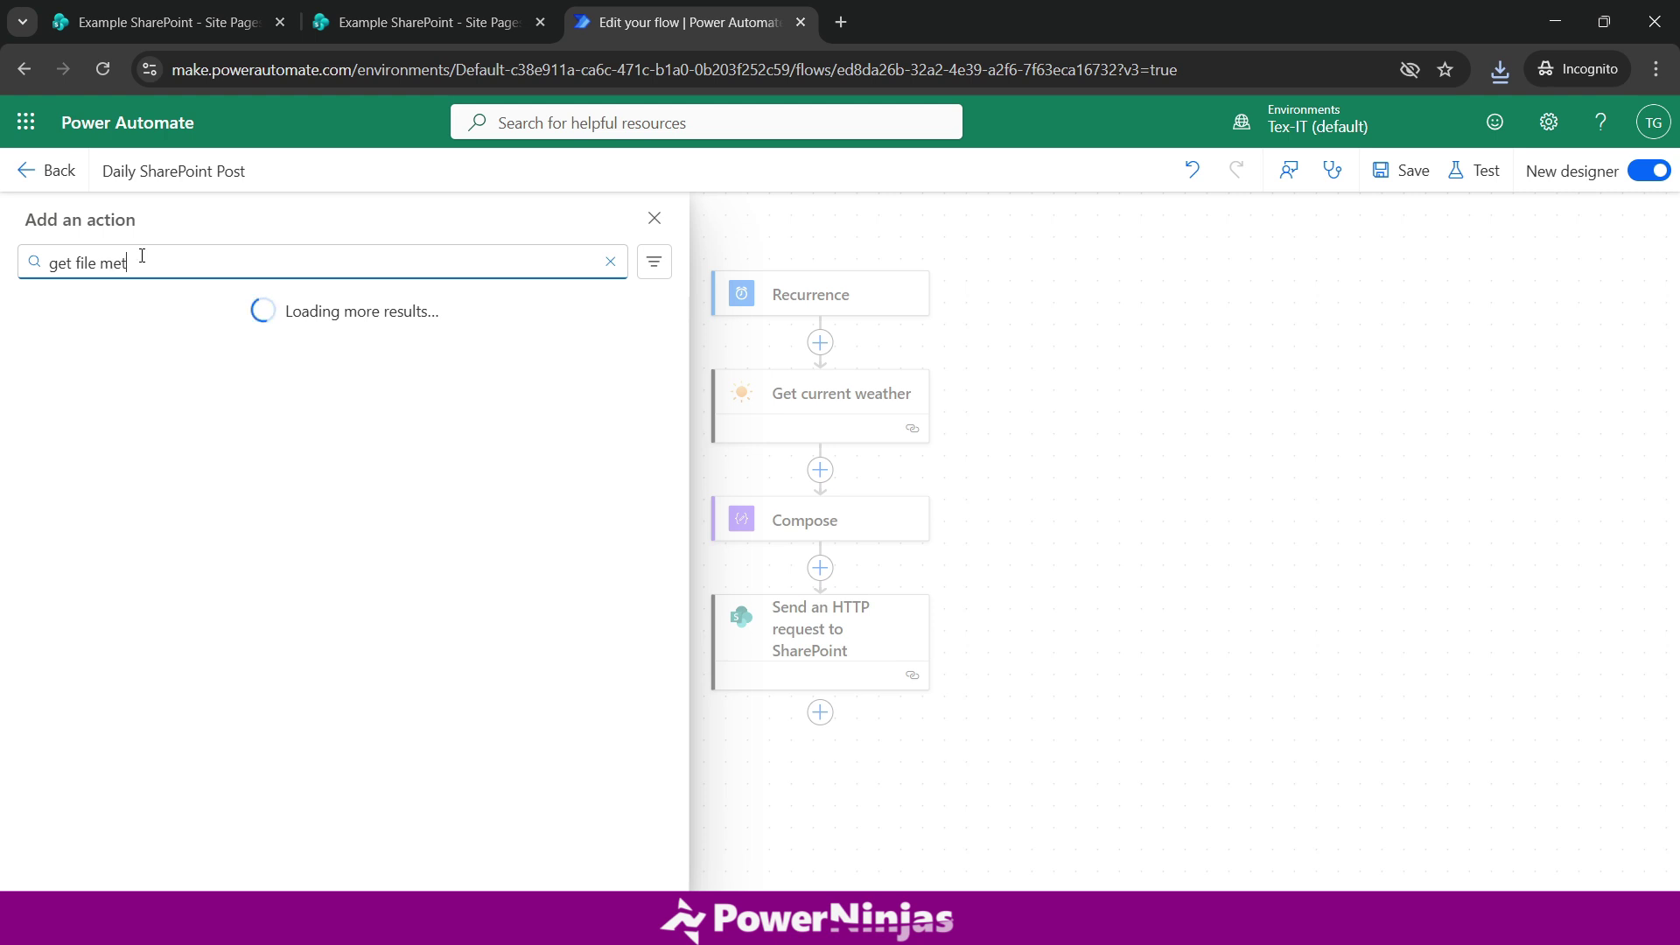
text(adata)
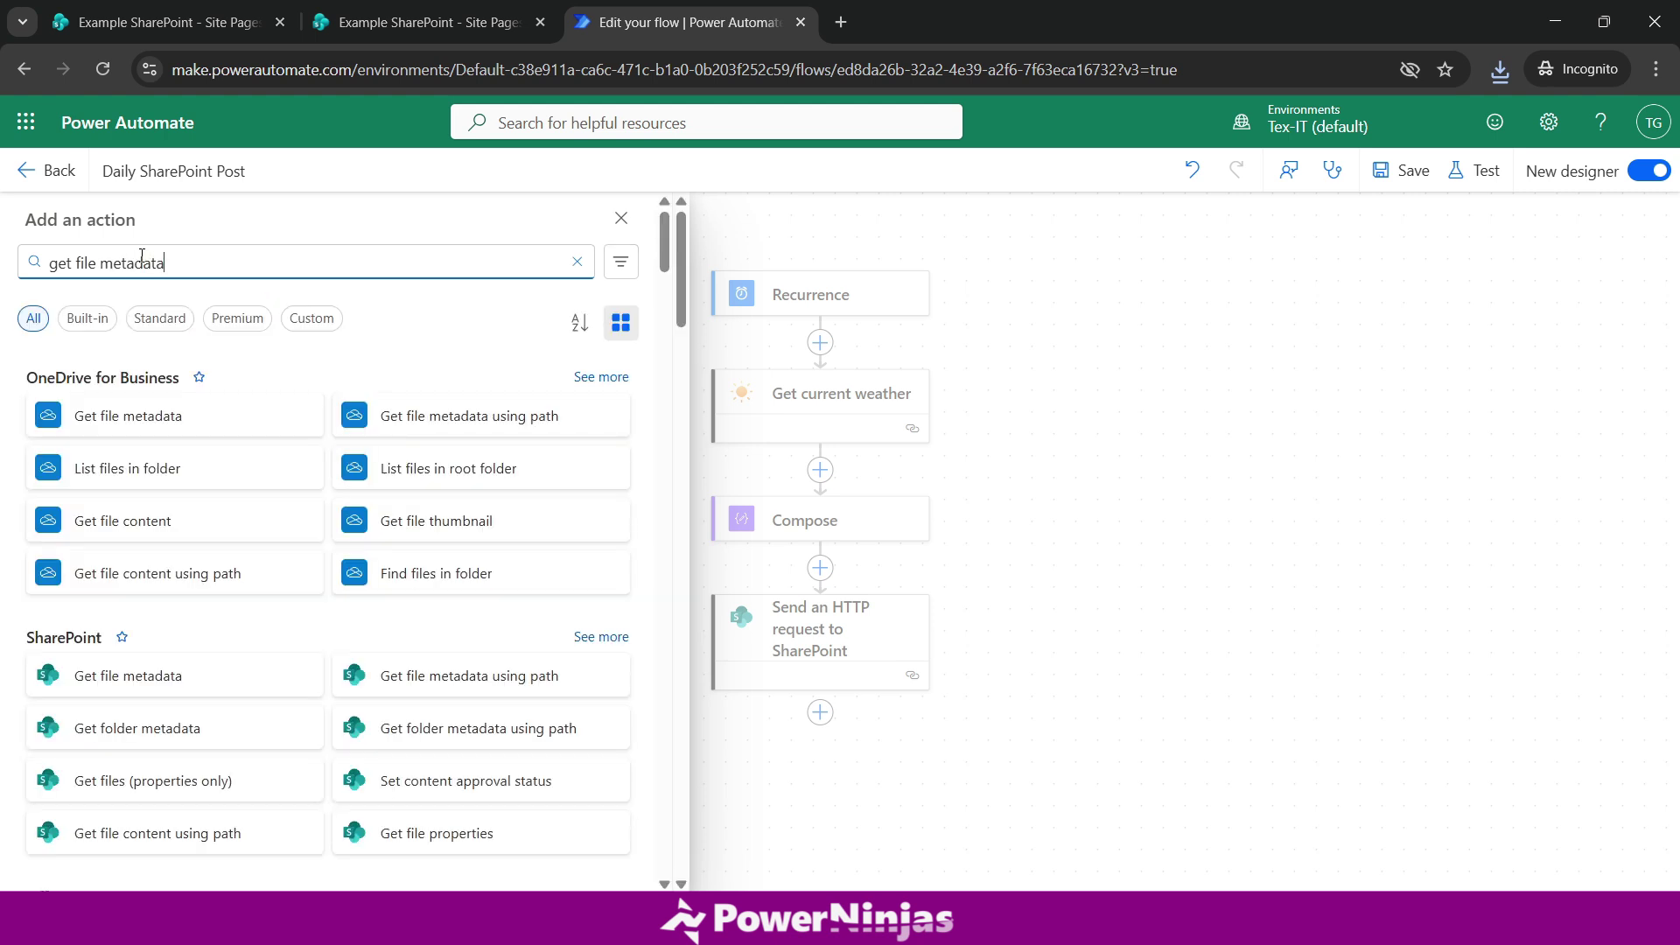
click(444, 693)
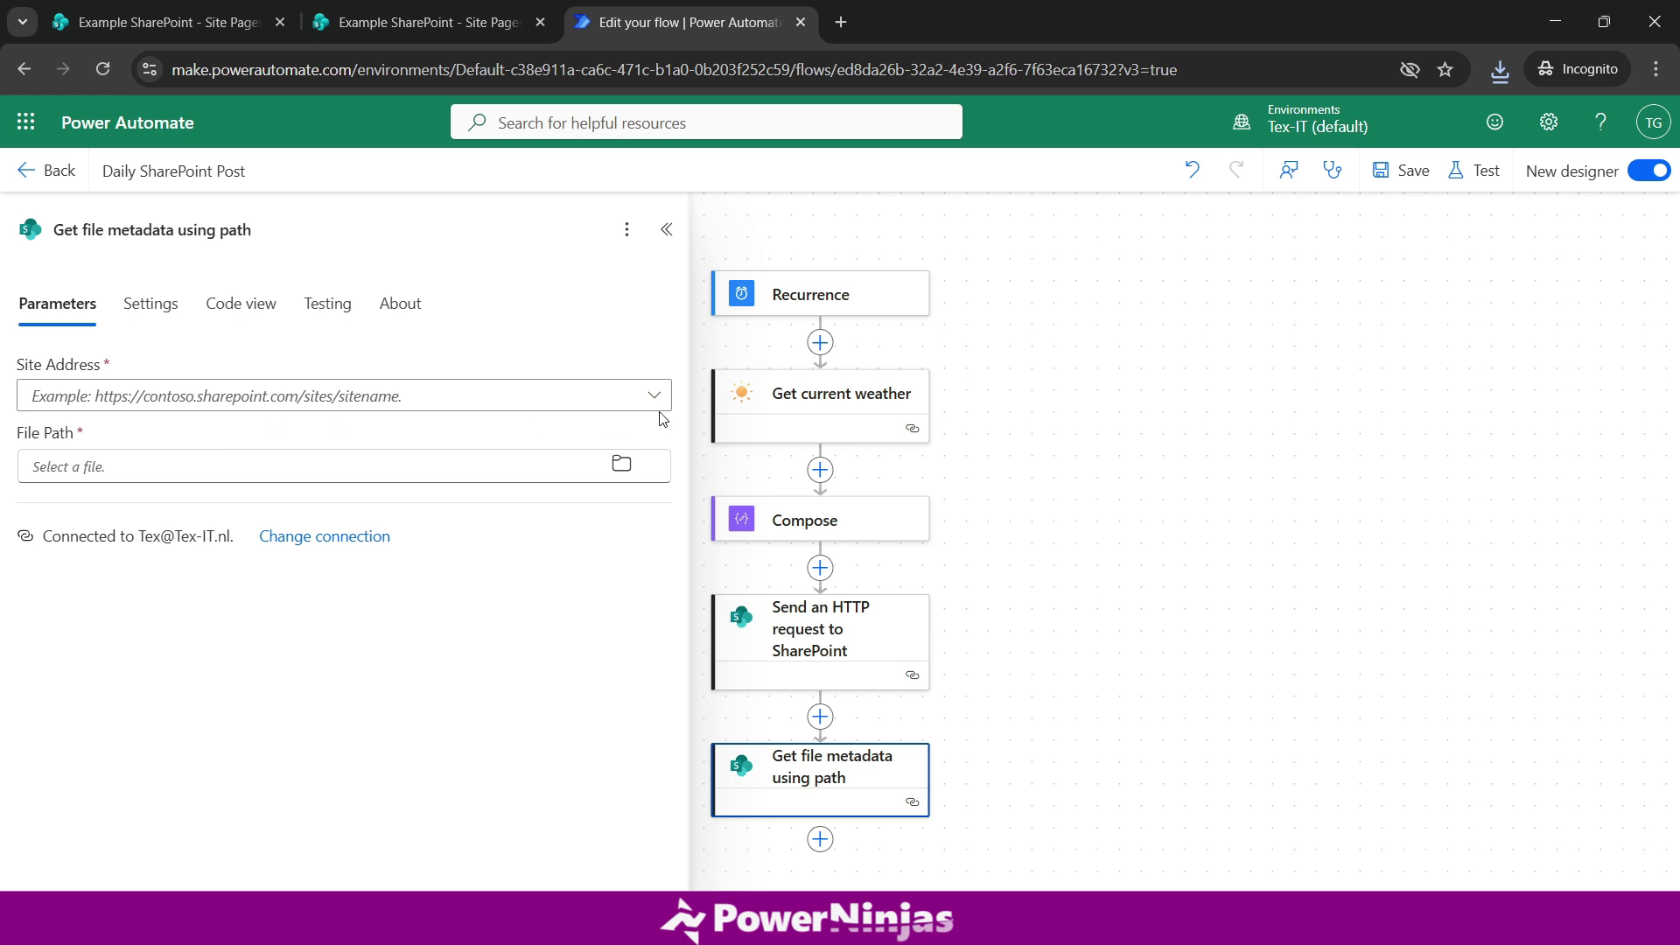
click(176, 478)
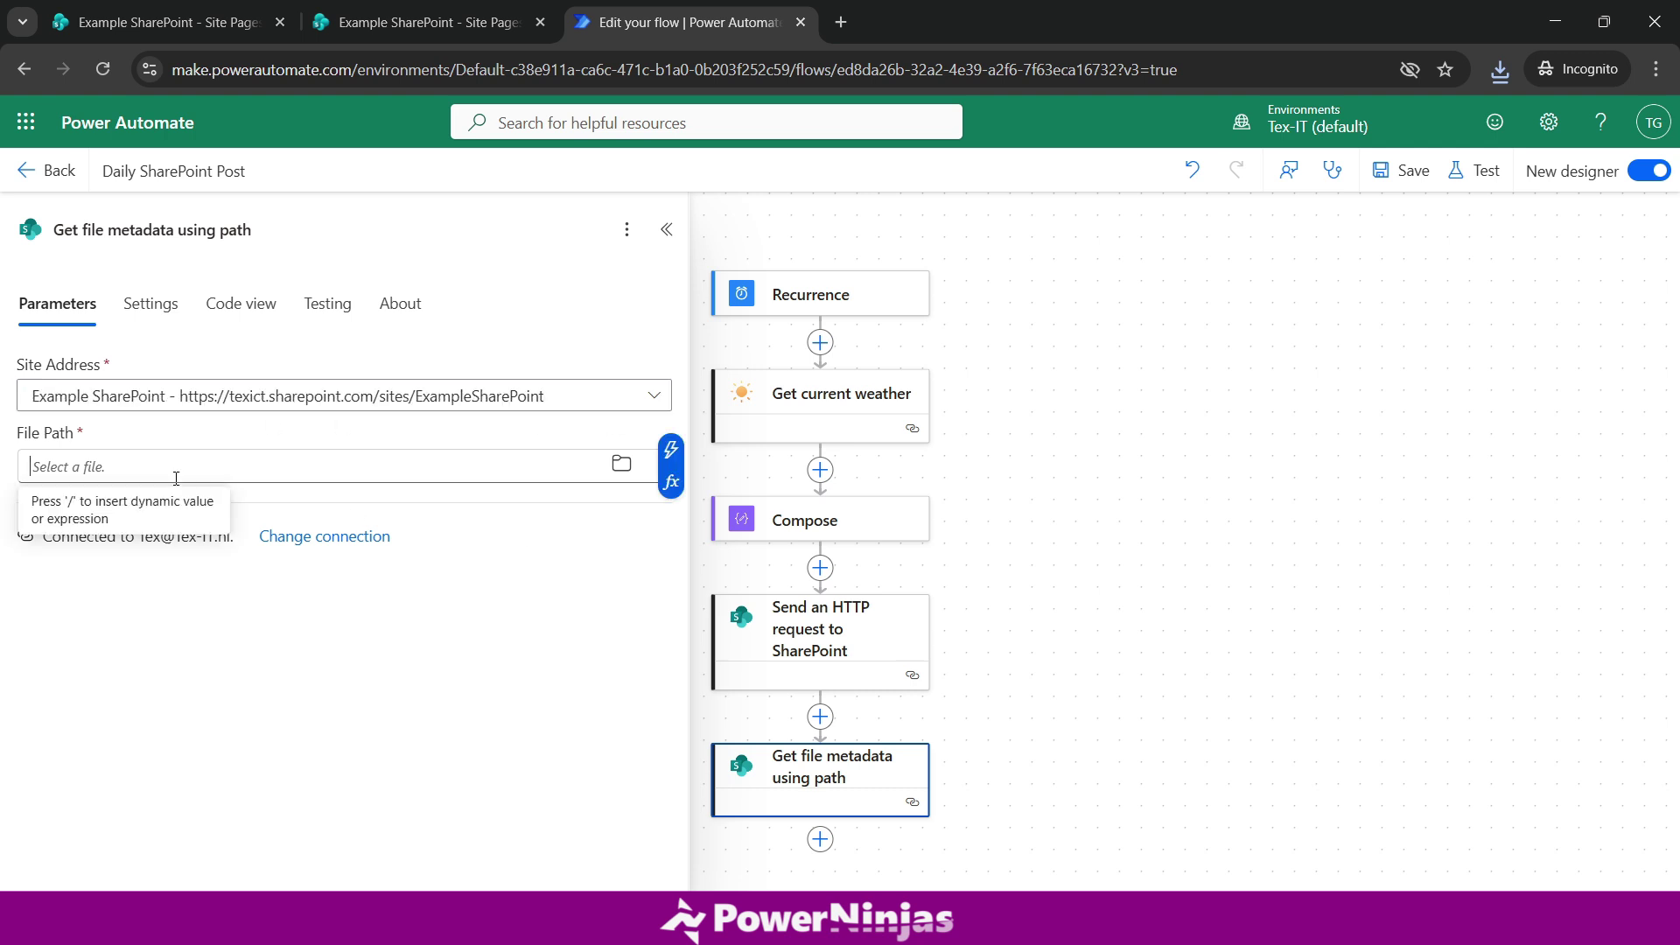
text(Weatherupdate)
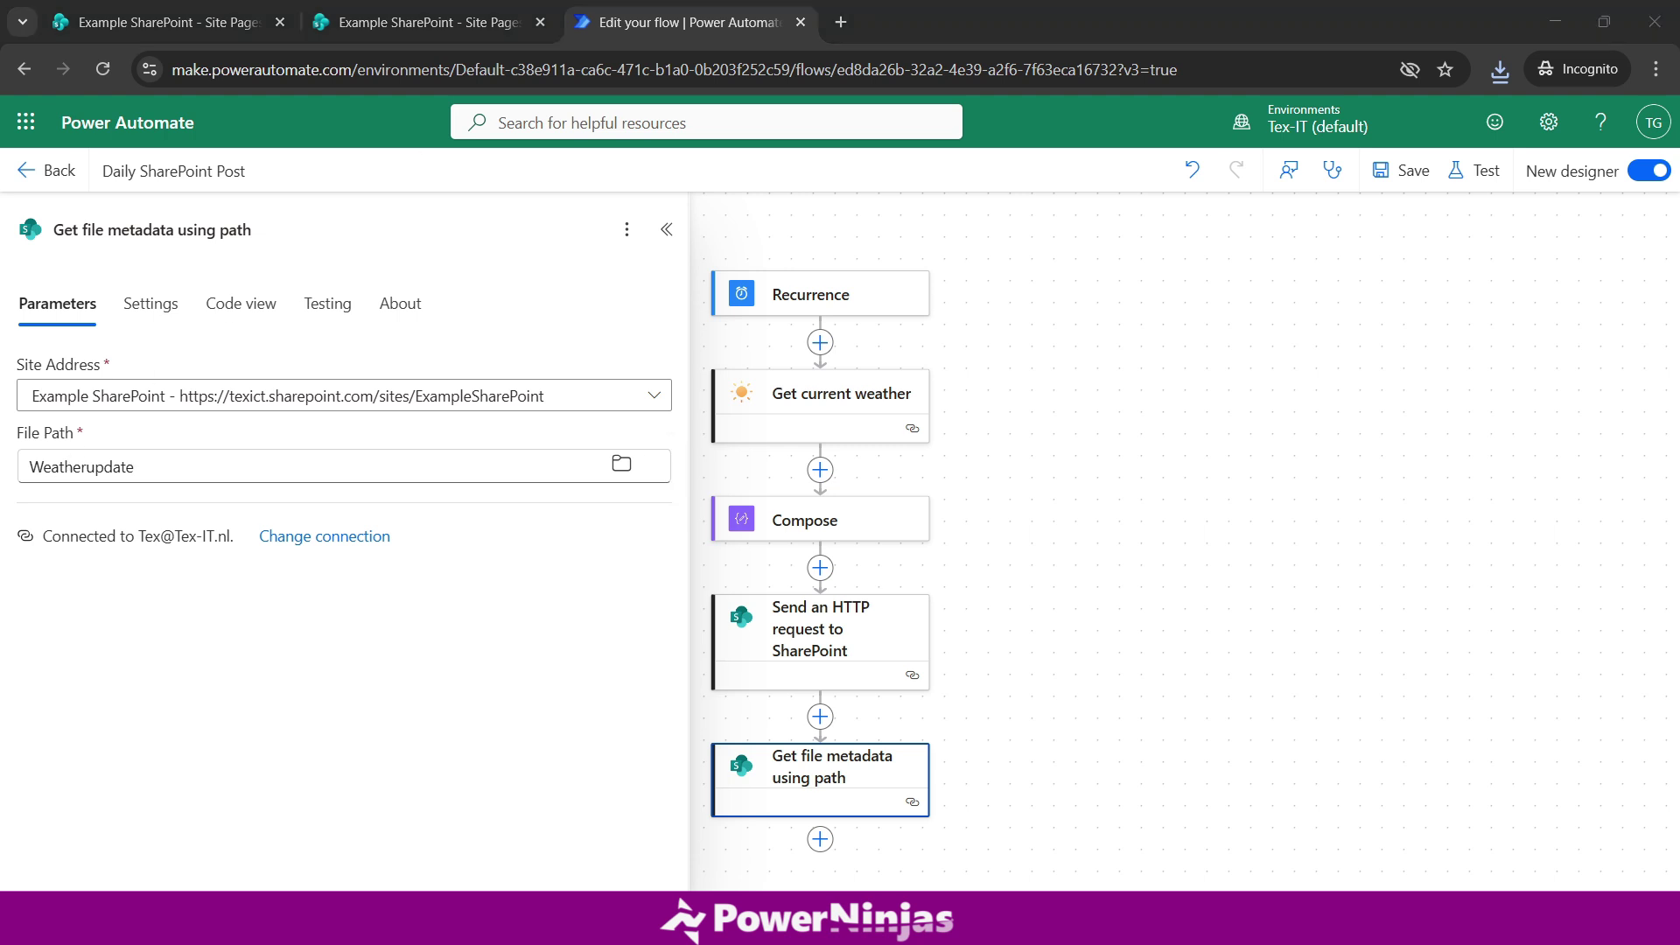
Replace the metadata action's File Path with SitePages/Weatherupdate.aspx, copied from the Uri of the HTTP request action
click(779, 646)
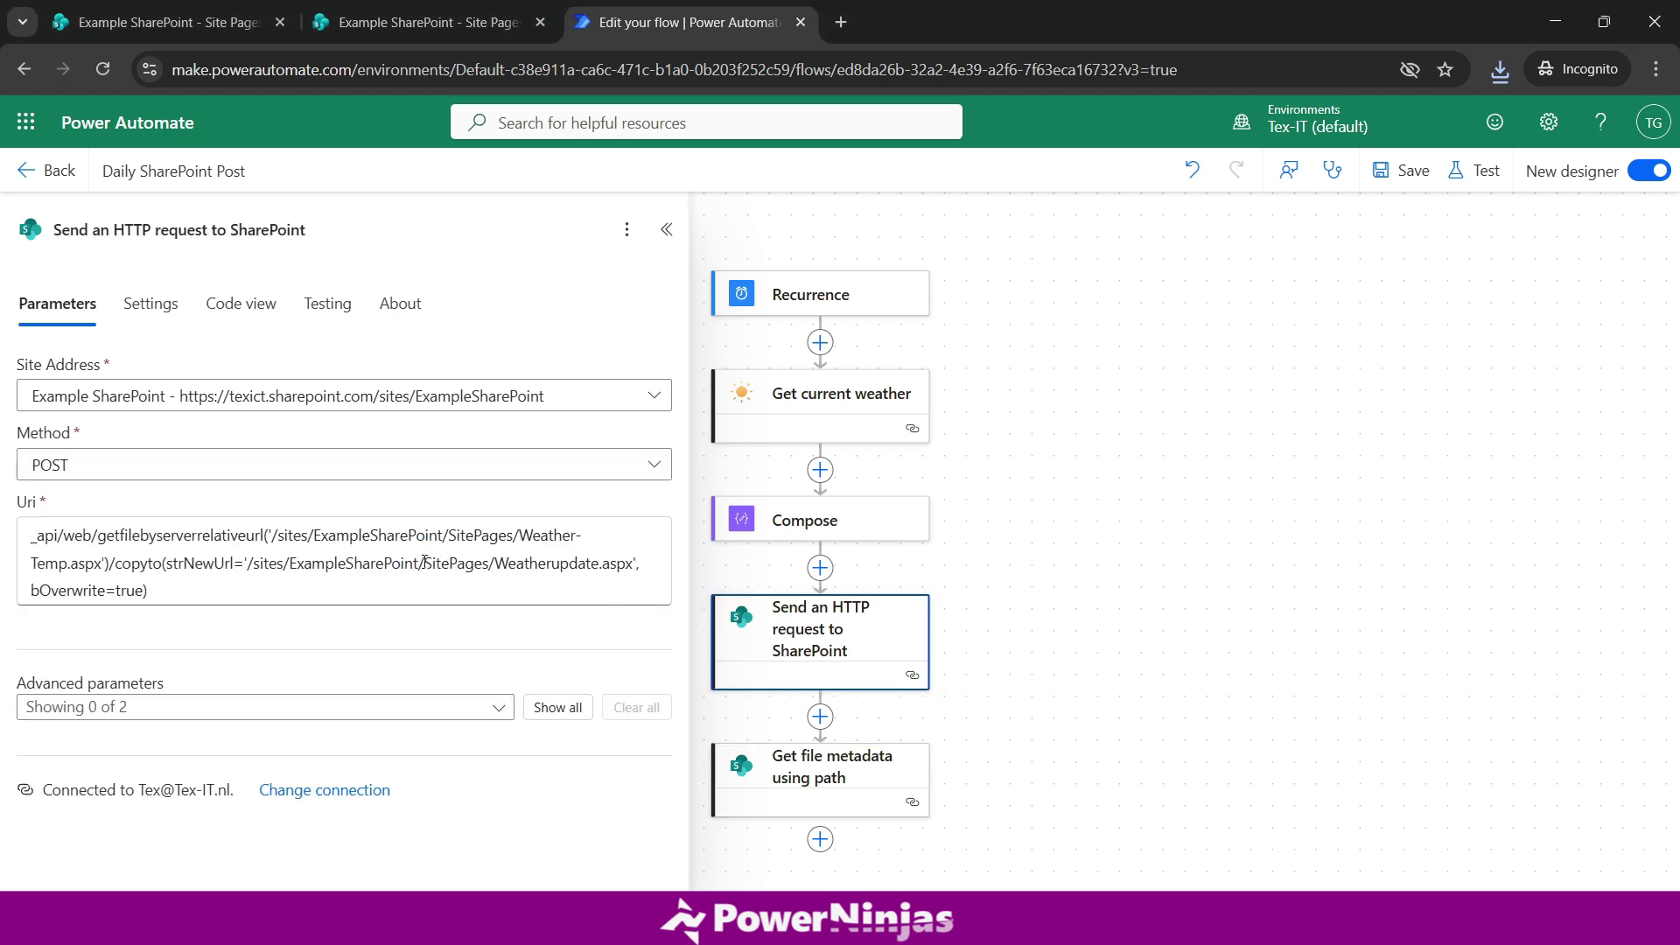
drag(424, 563, 636, 570)
key(ctrl+c)
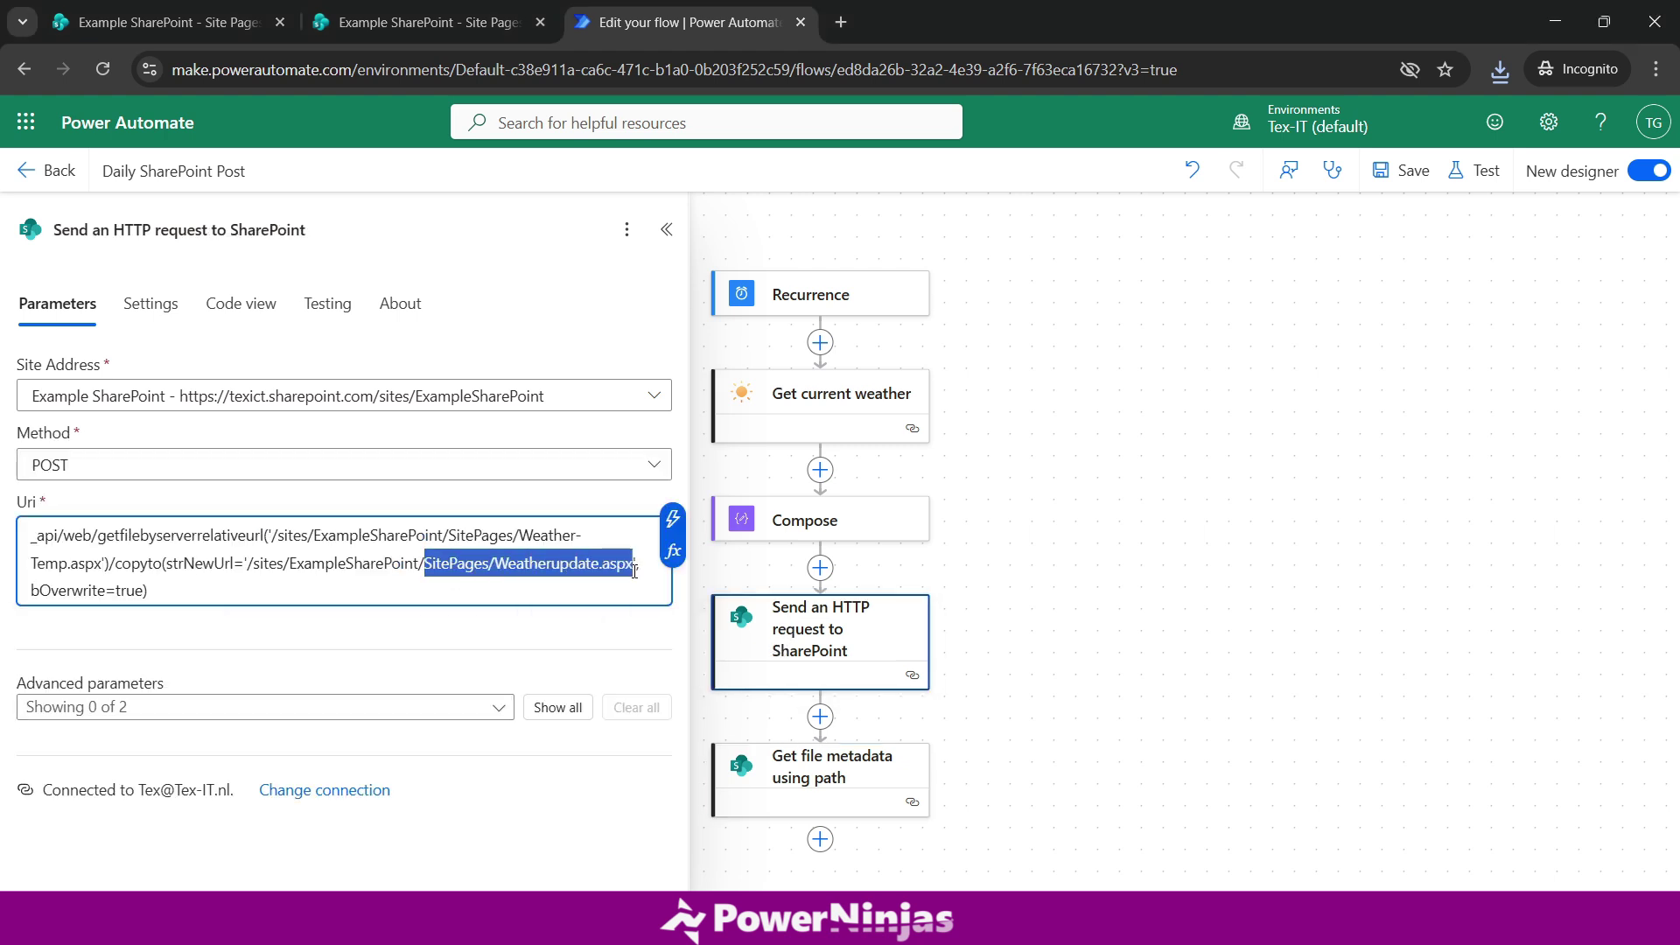
click(831, 783)
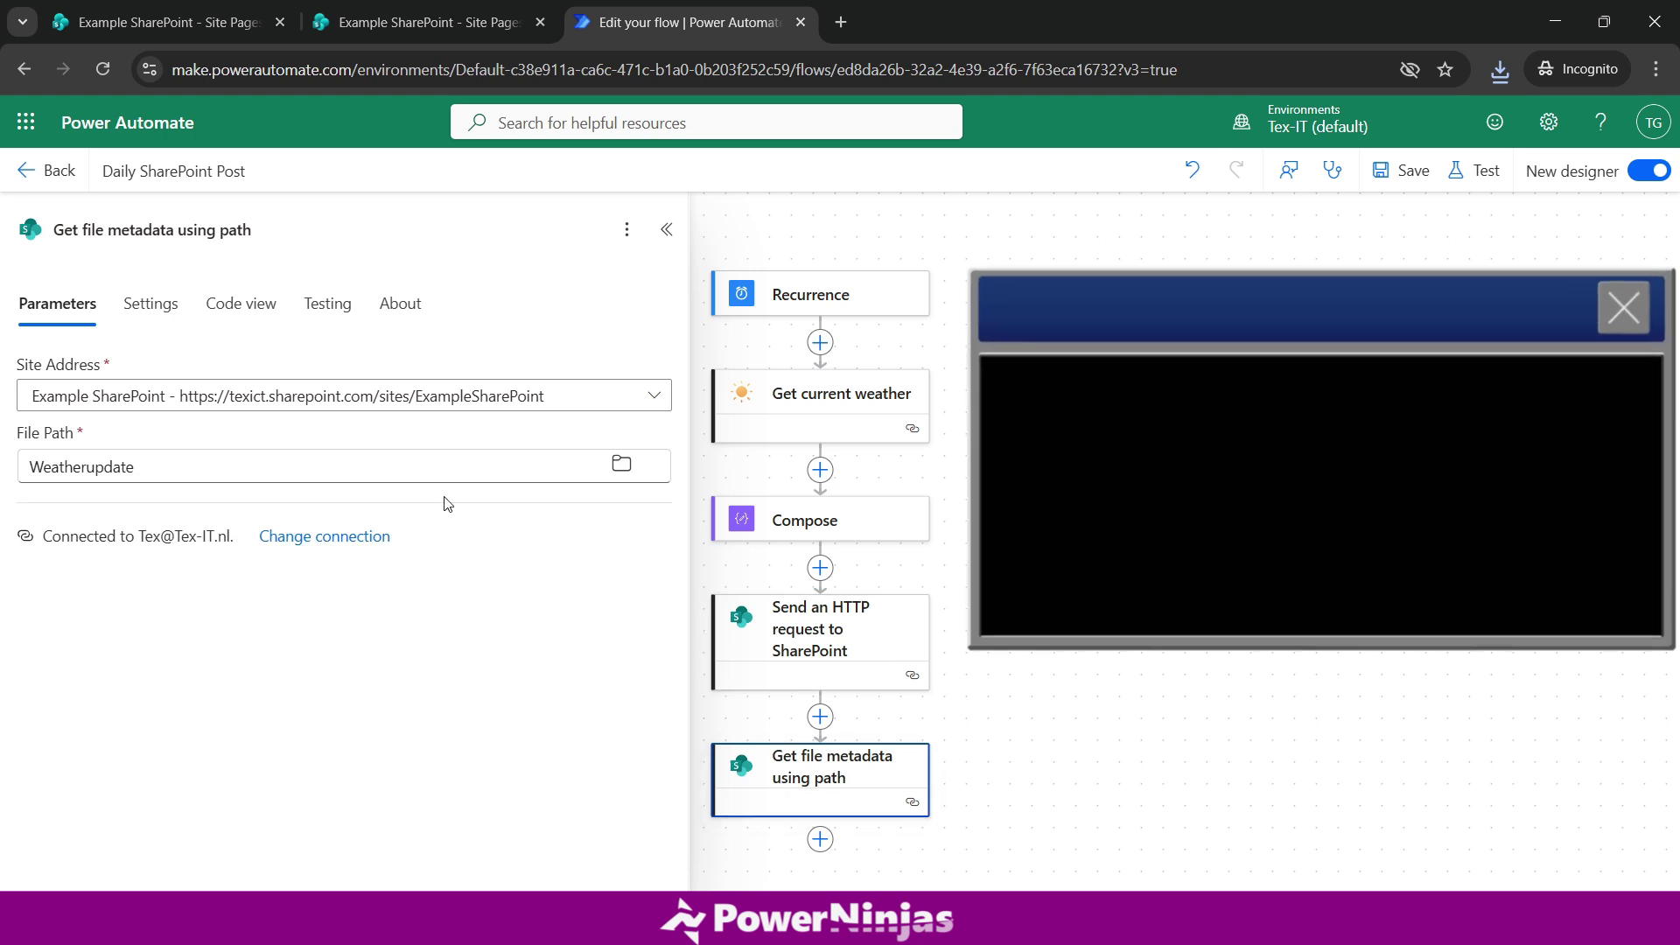
click(135, 466)
key(ctrl+a)
key(ctrl+v)
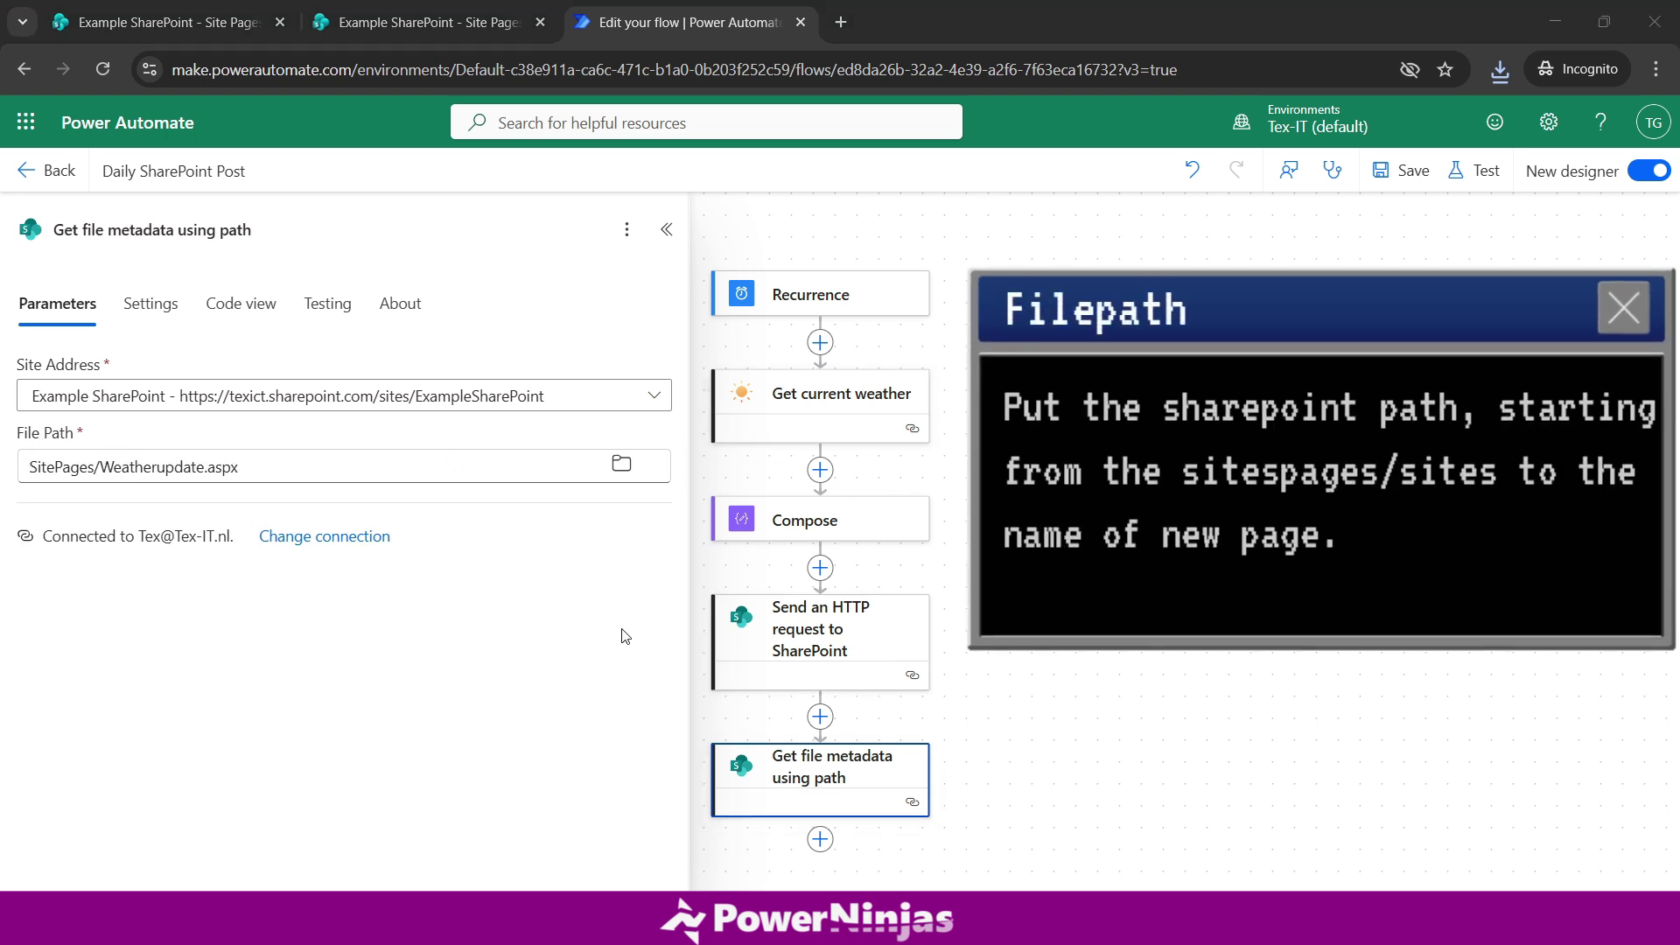
click(596, 651)
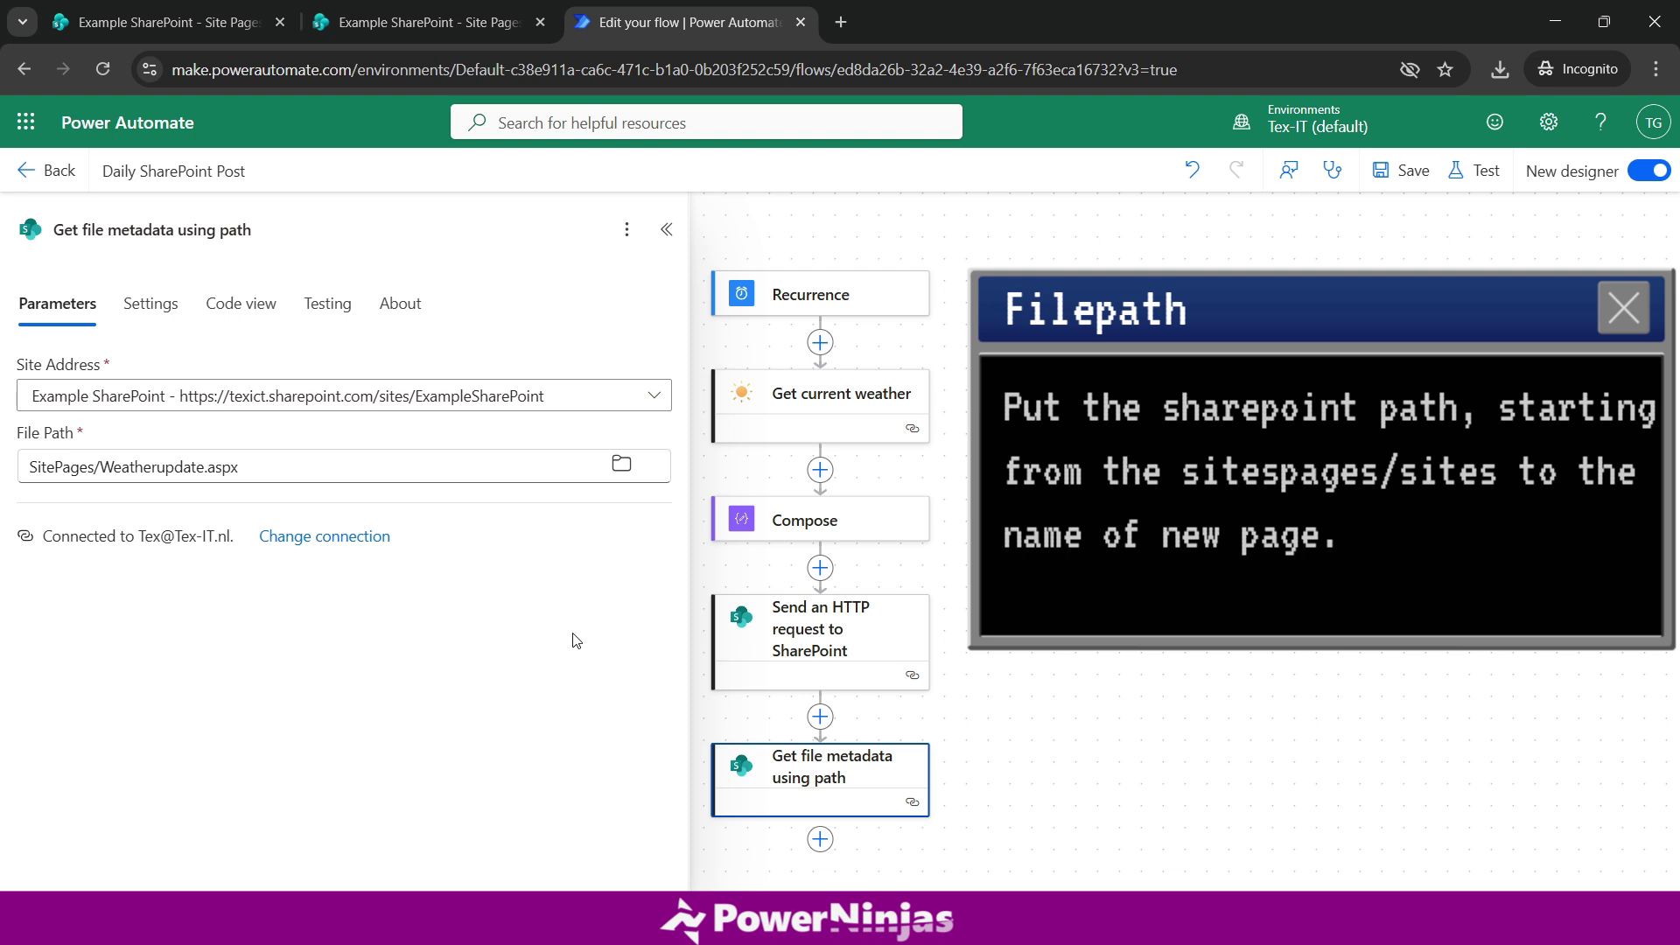
drag(100, 468, 207, 473)
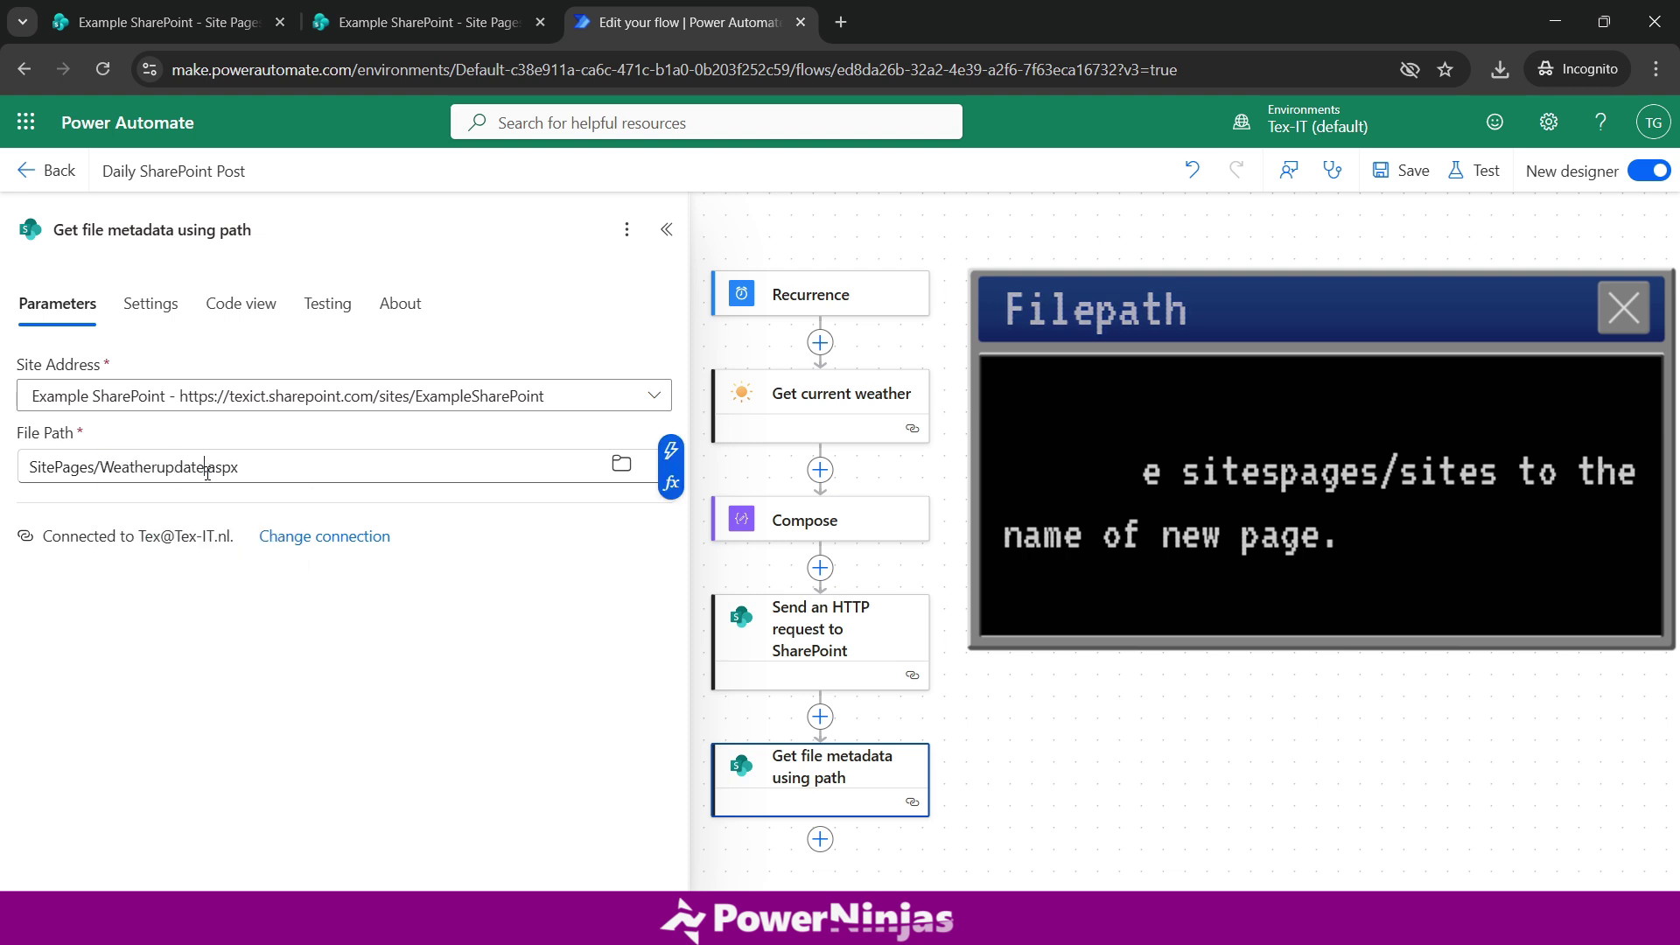
click(208, 472)
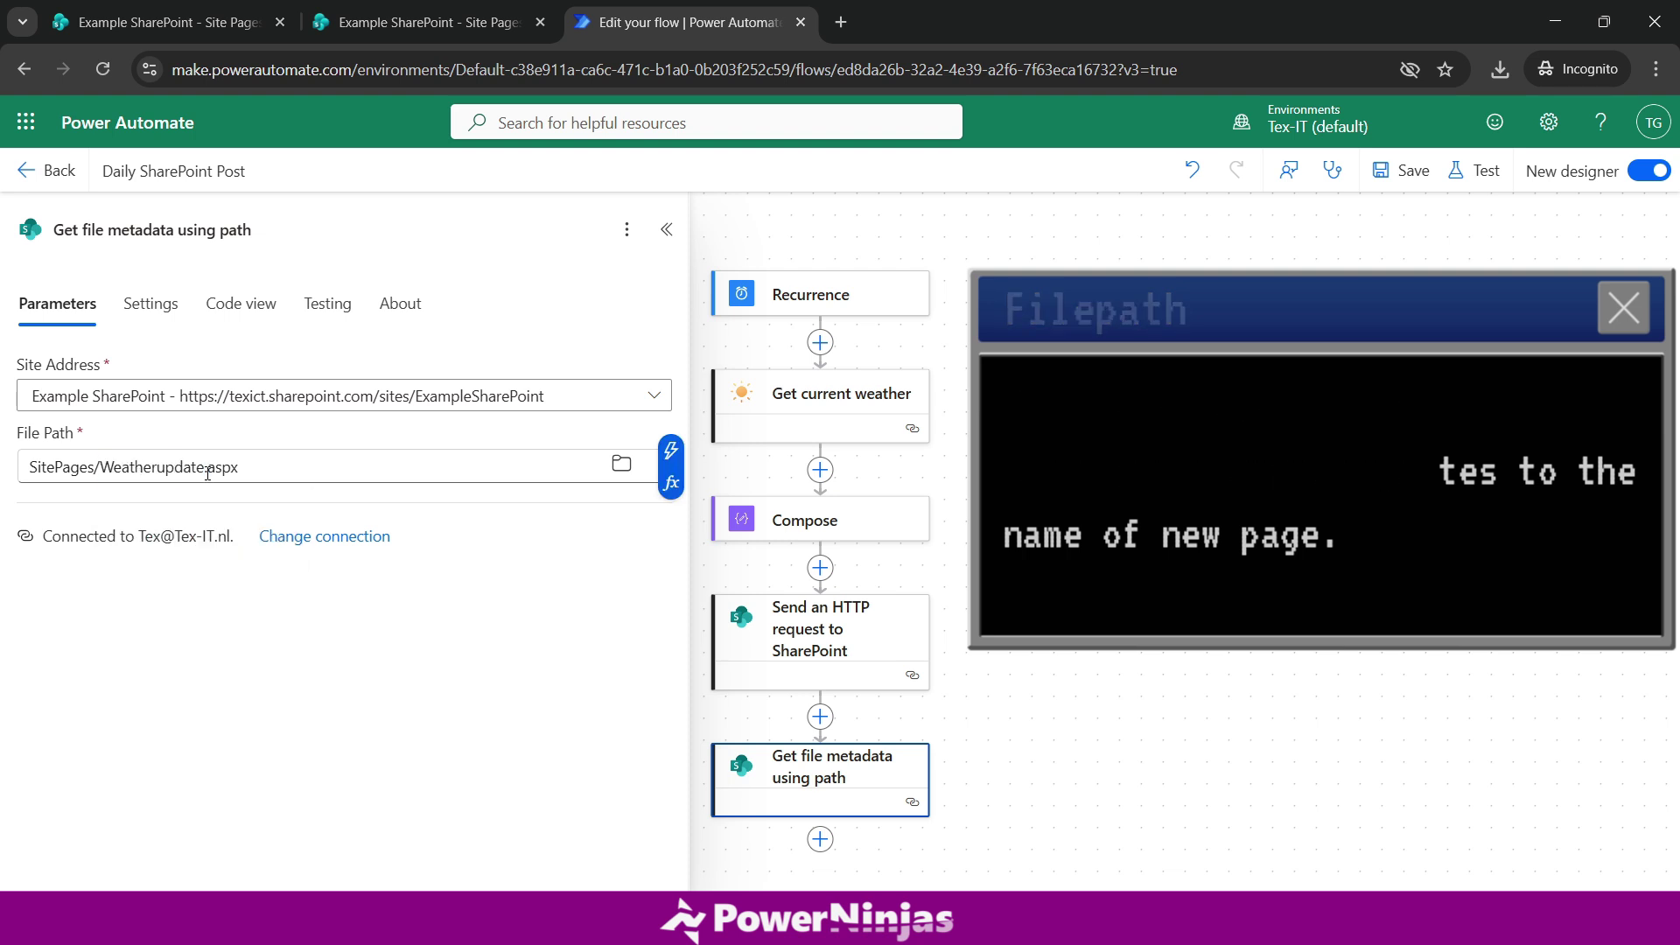
click(672, 452)
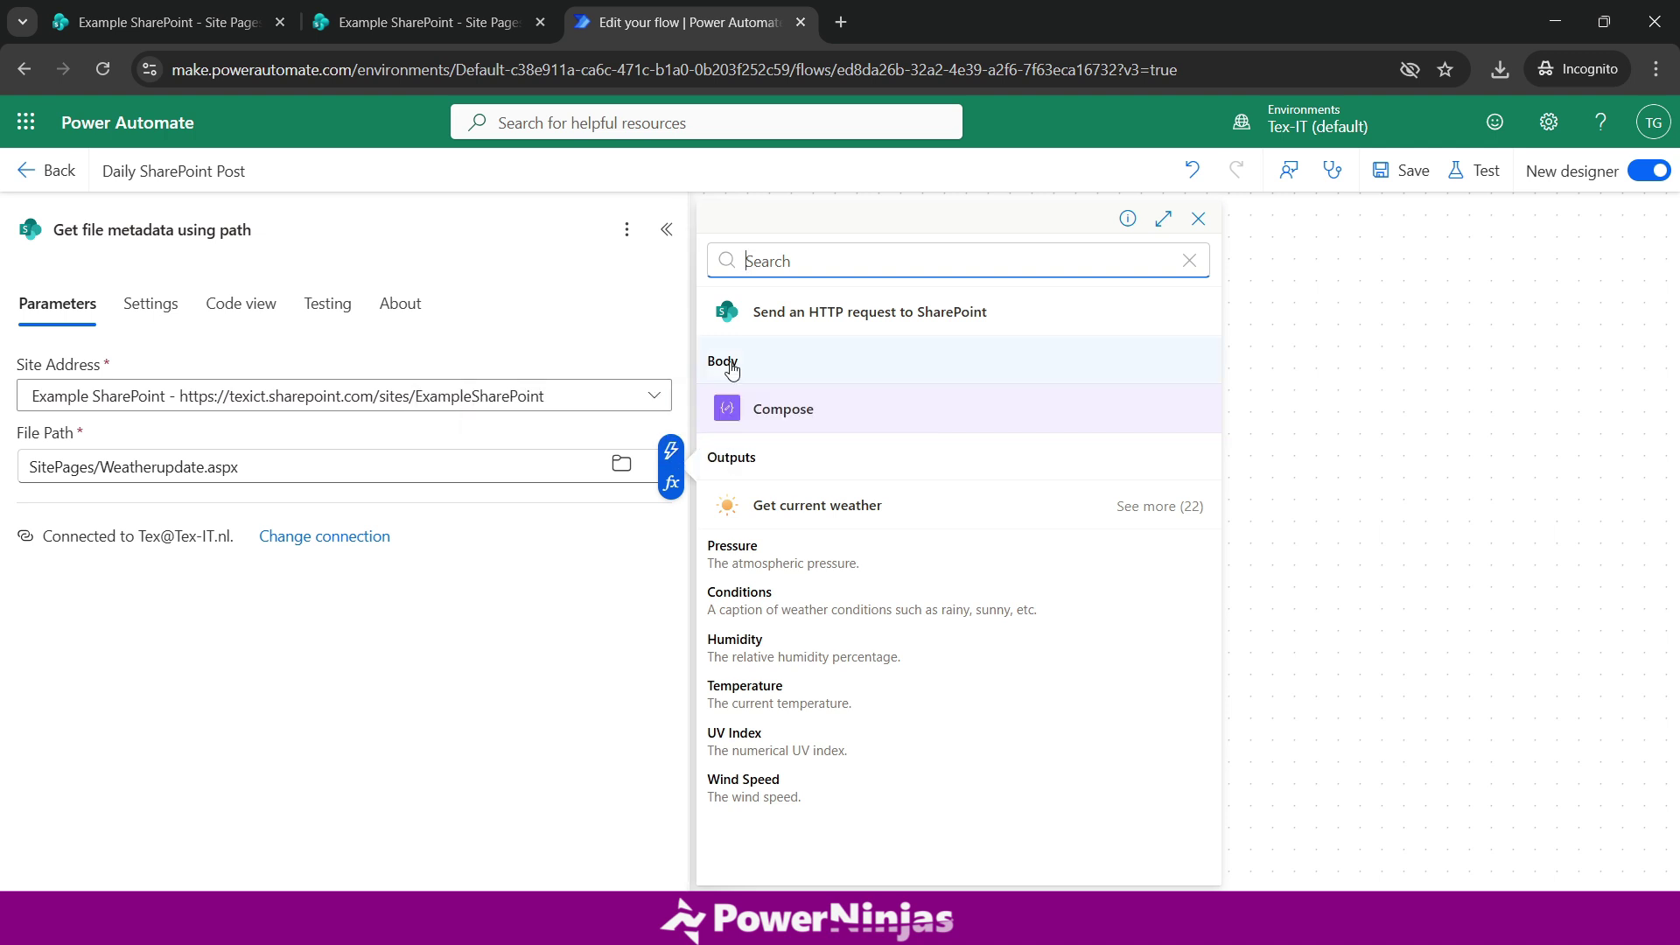
click(670, 449)
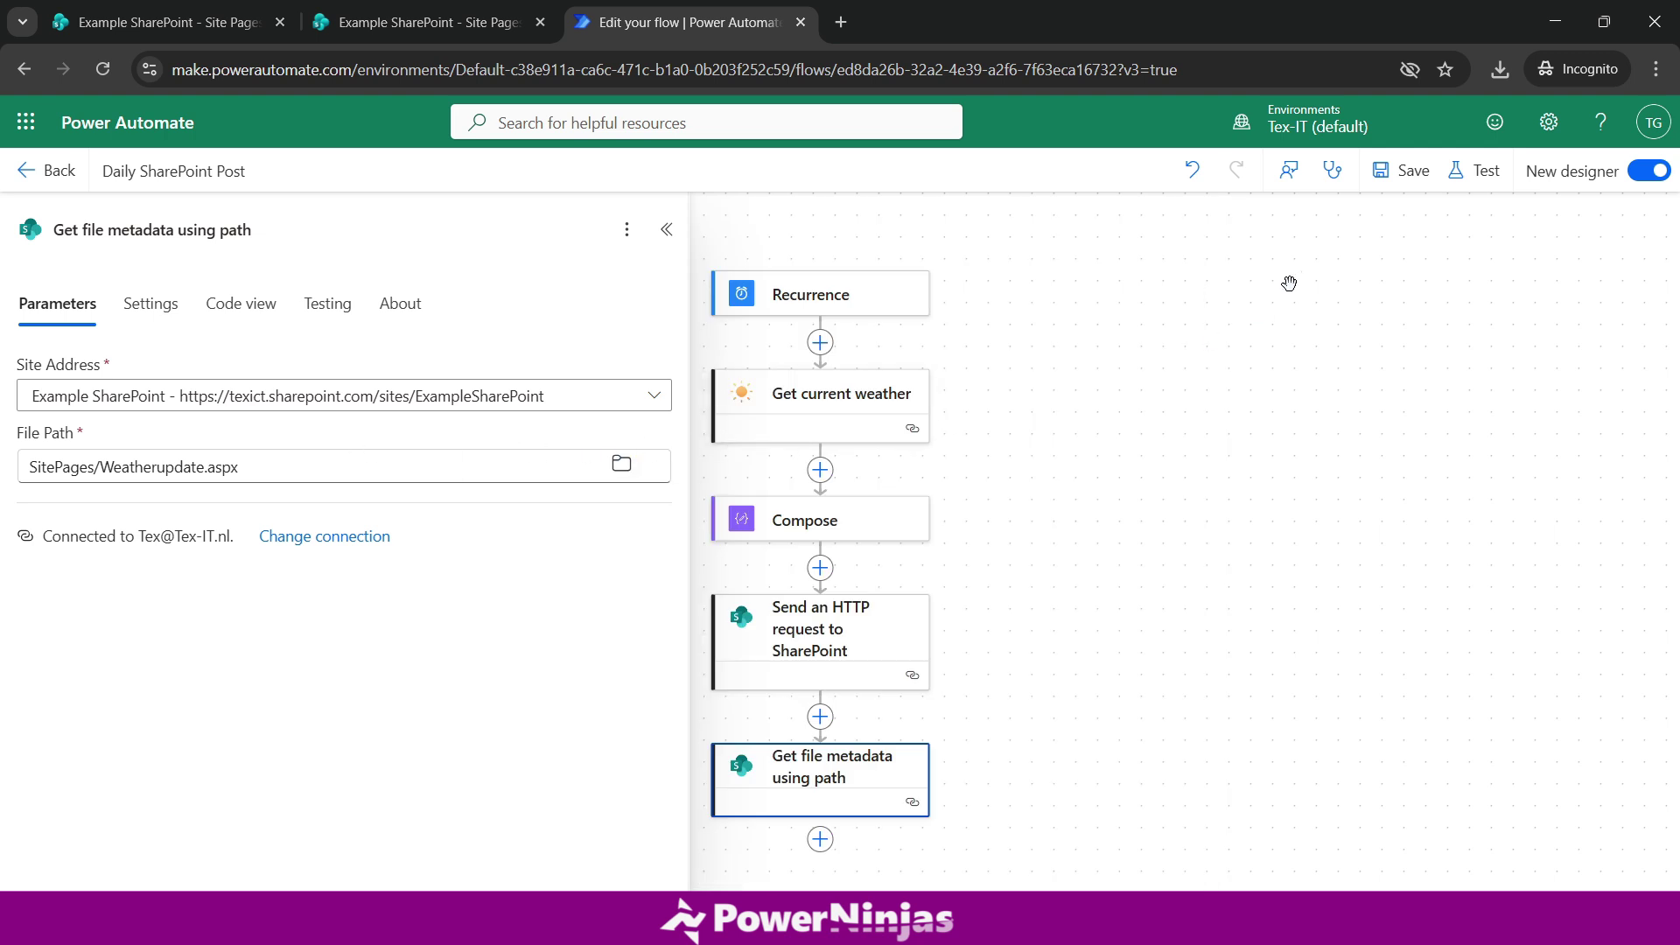
Save the flow, test it manually and run it
click(1407, 175)
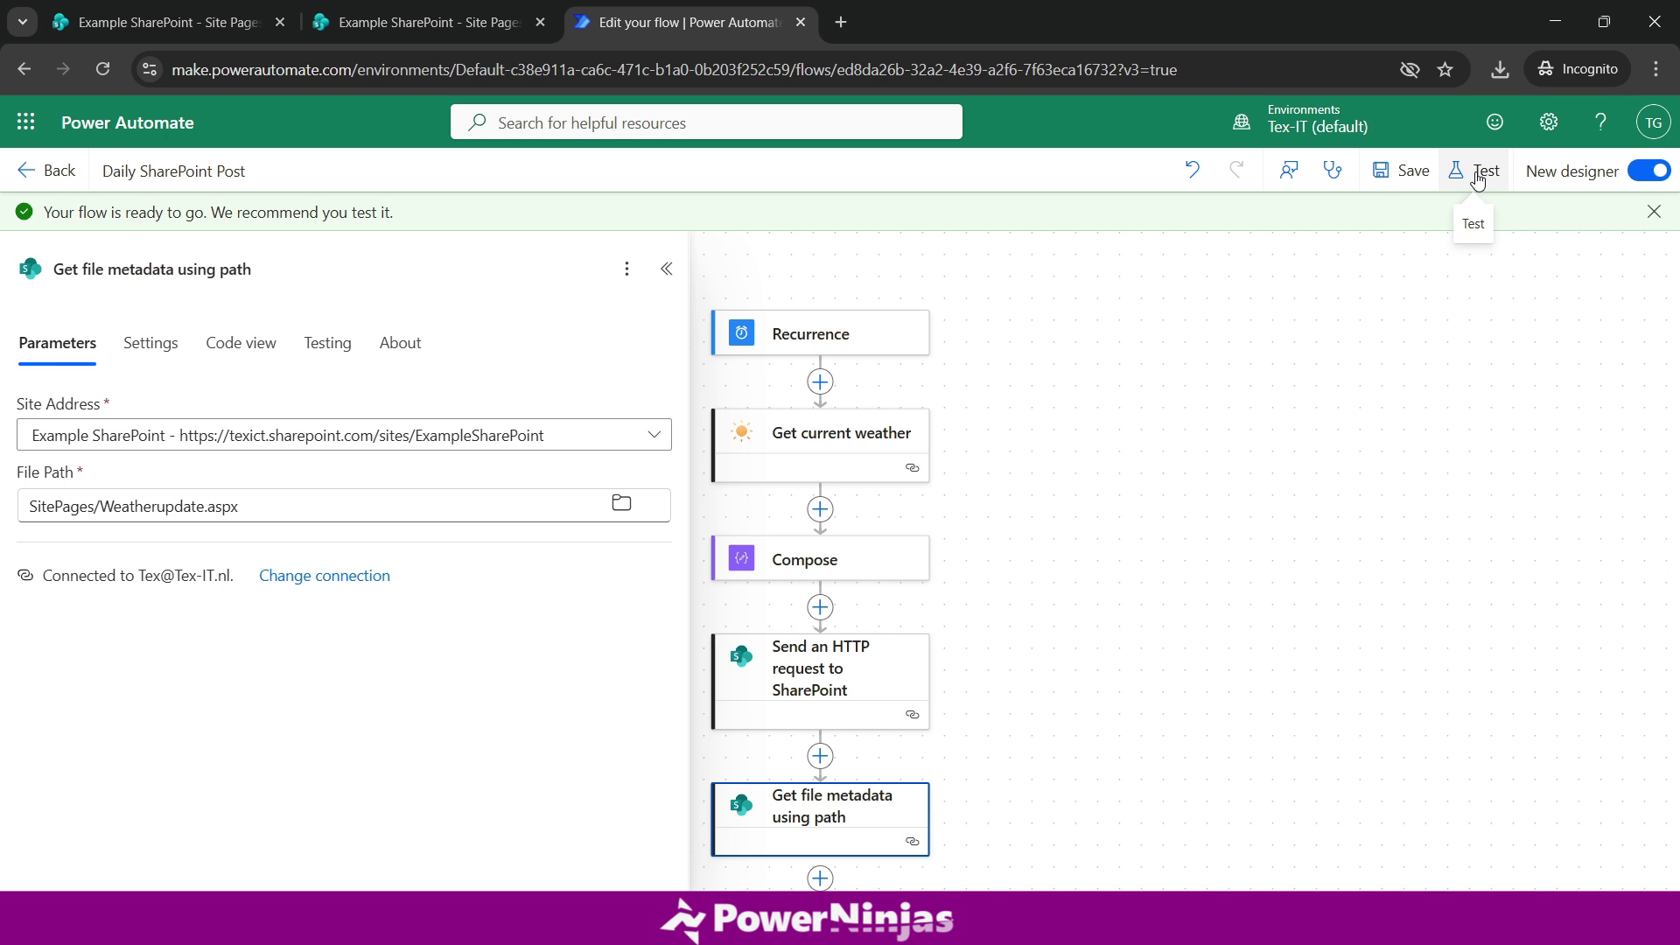
scroll(1249, 476, down, 1)
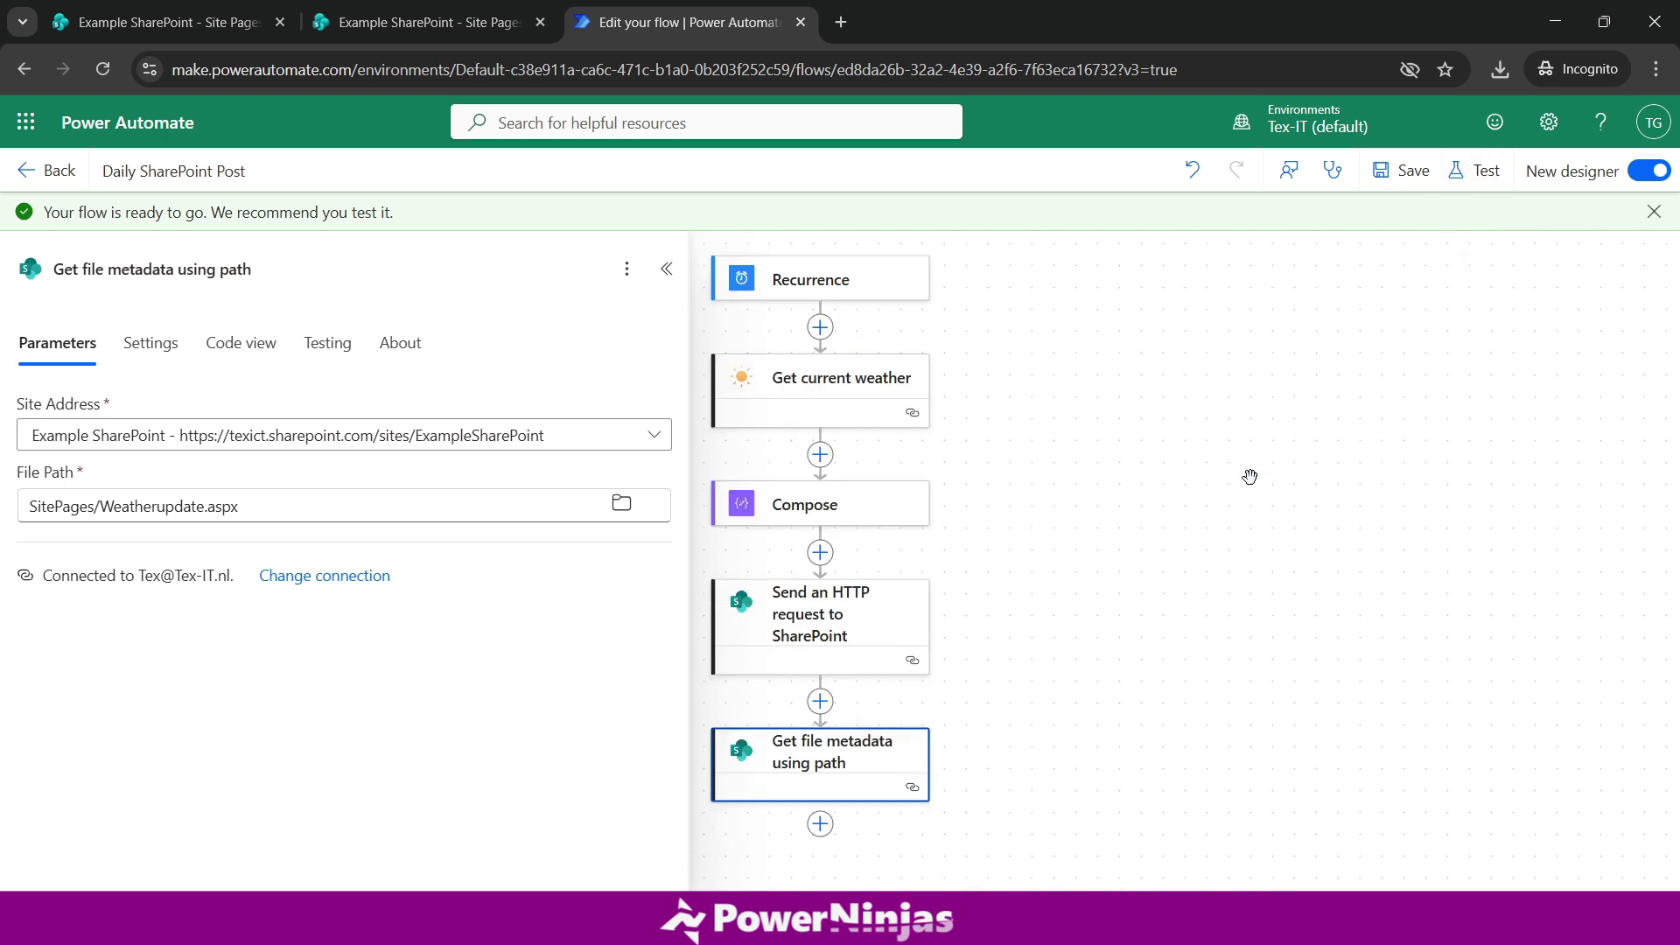
click(1488, 175)
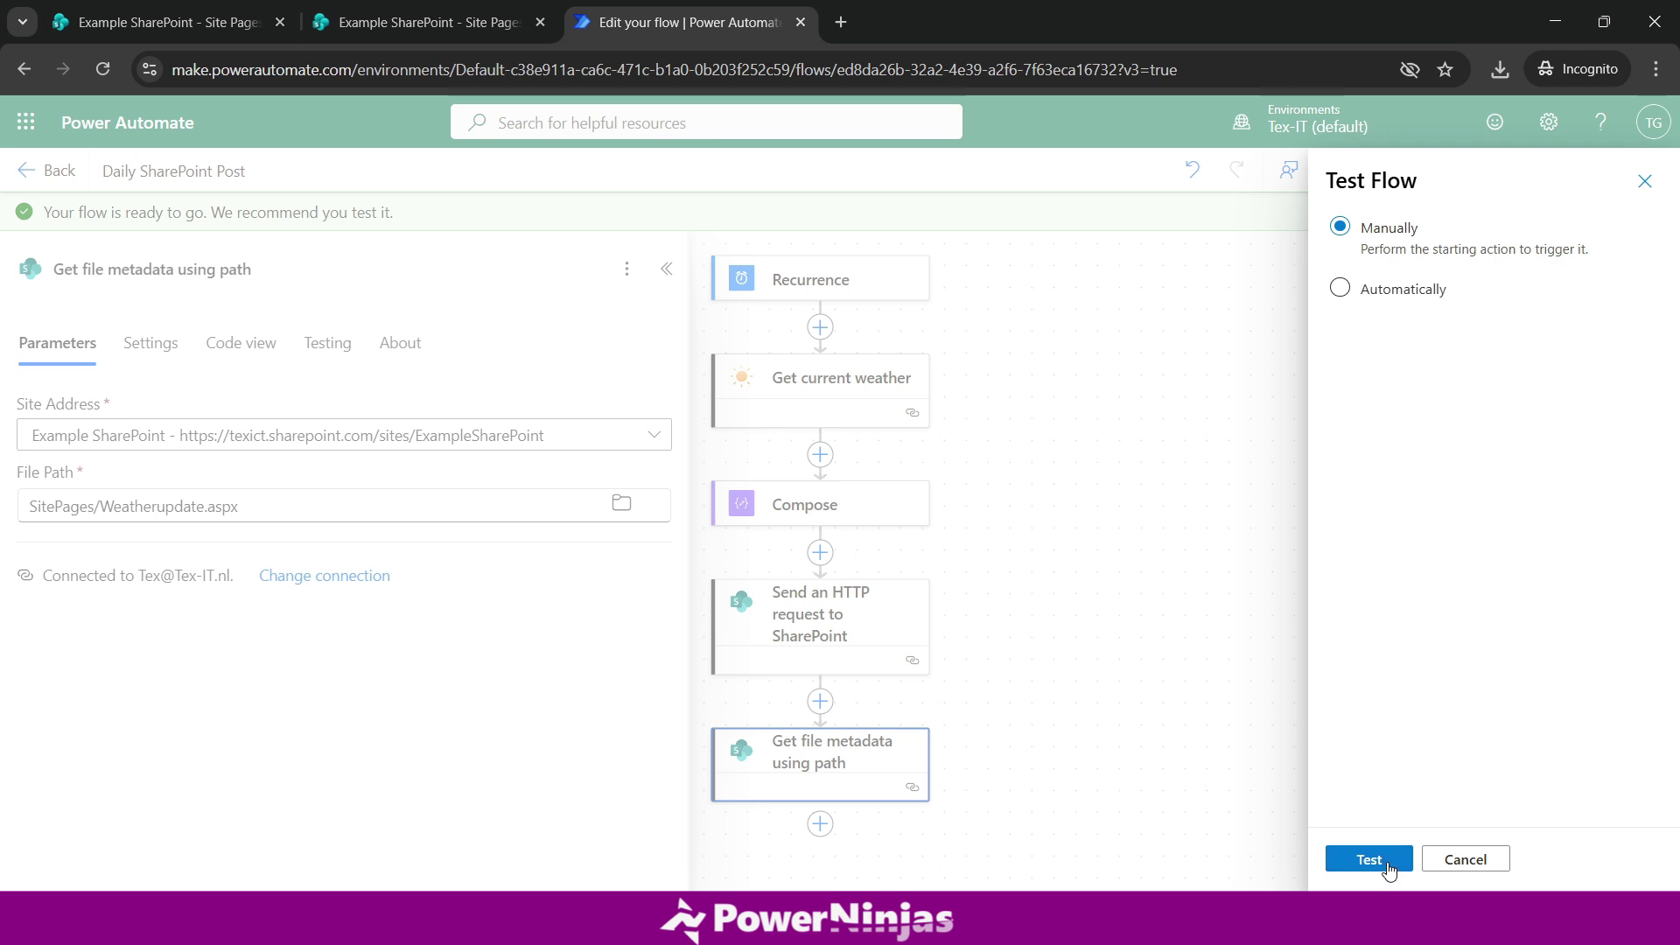
click(1391, 875)
click(1376, 851)
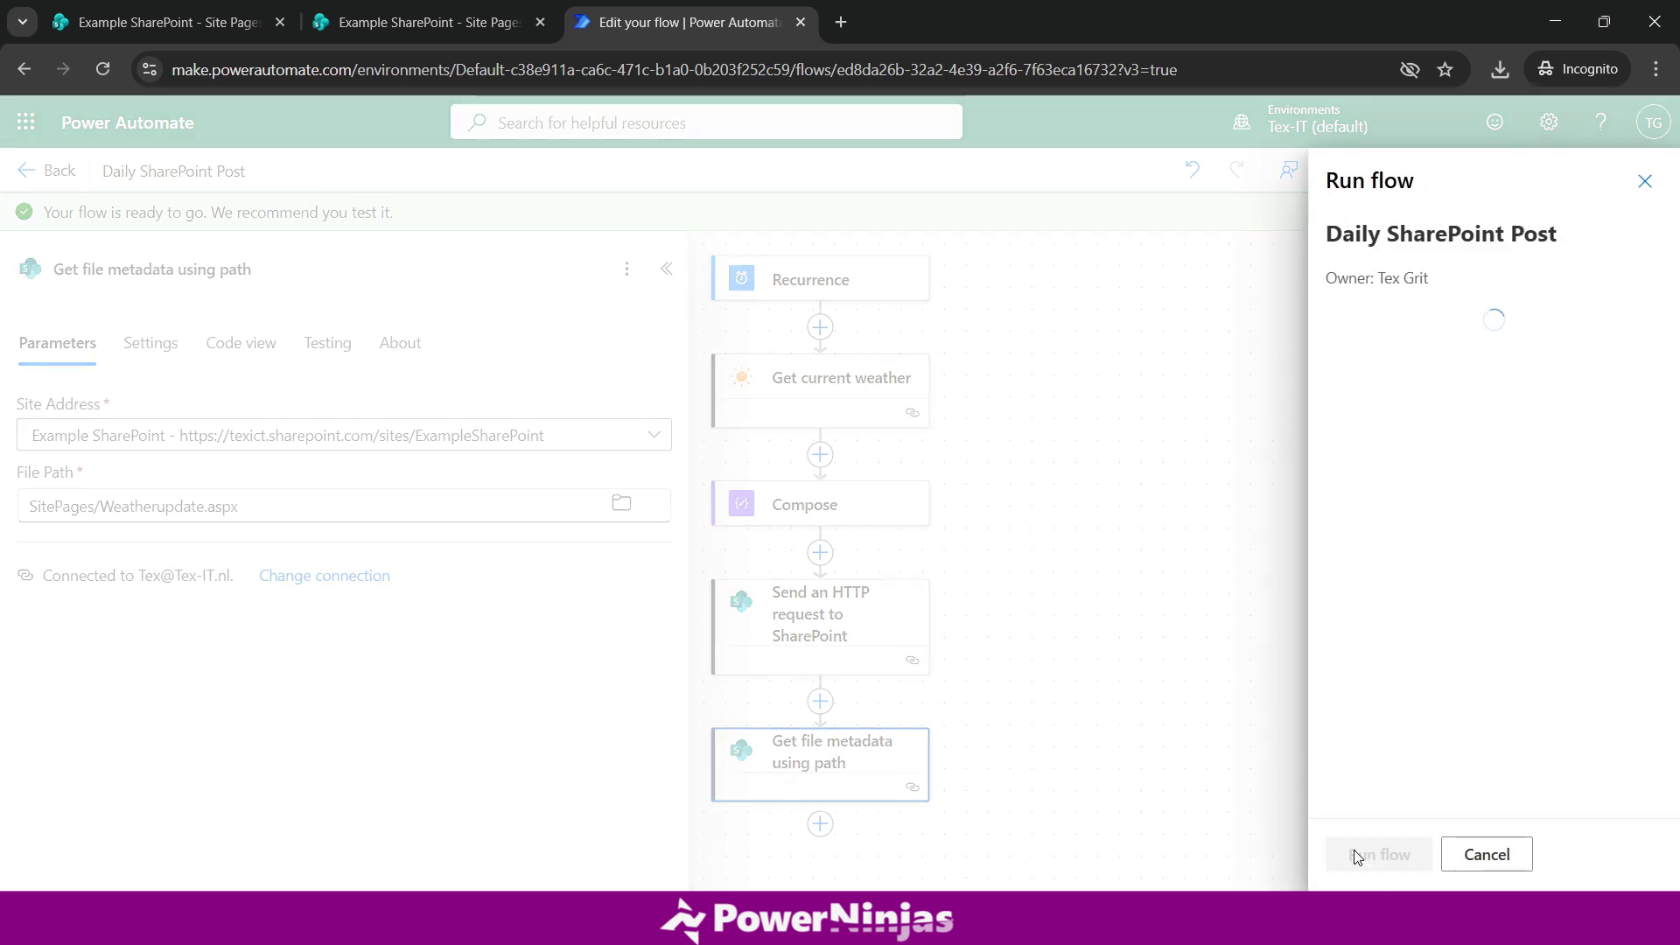
click(1370, 856)
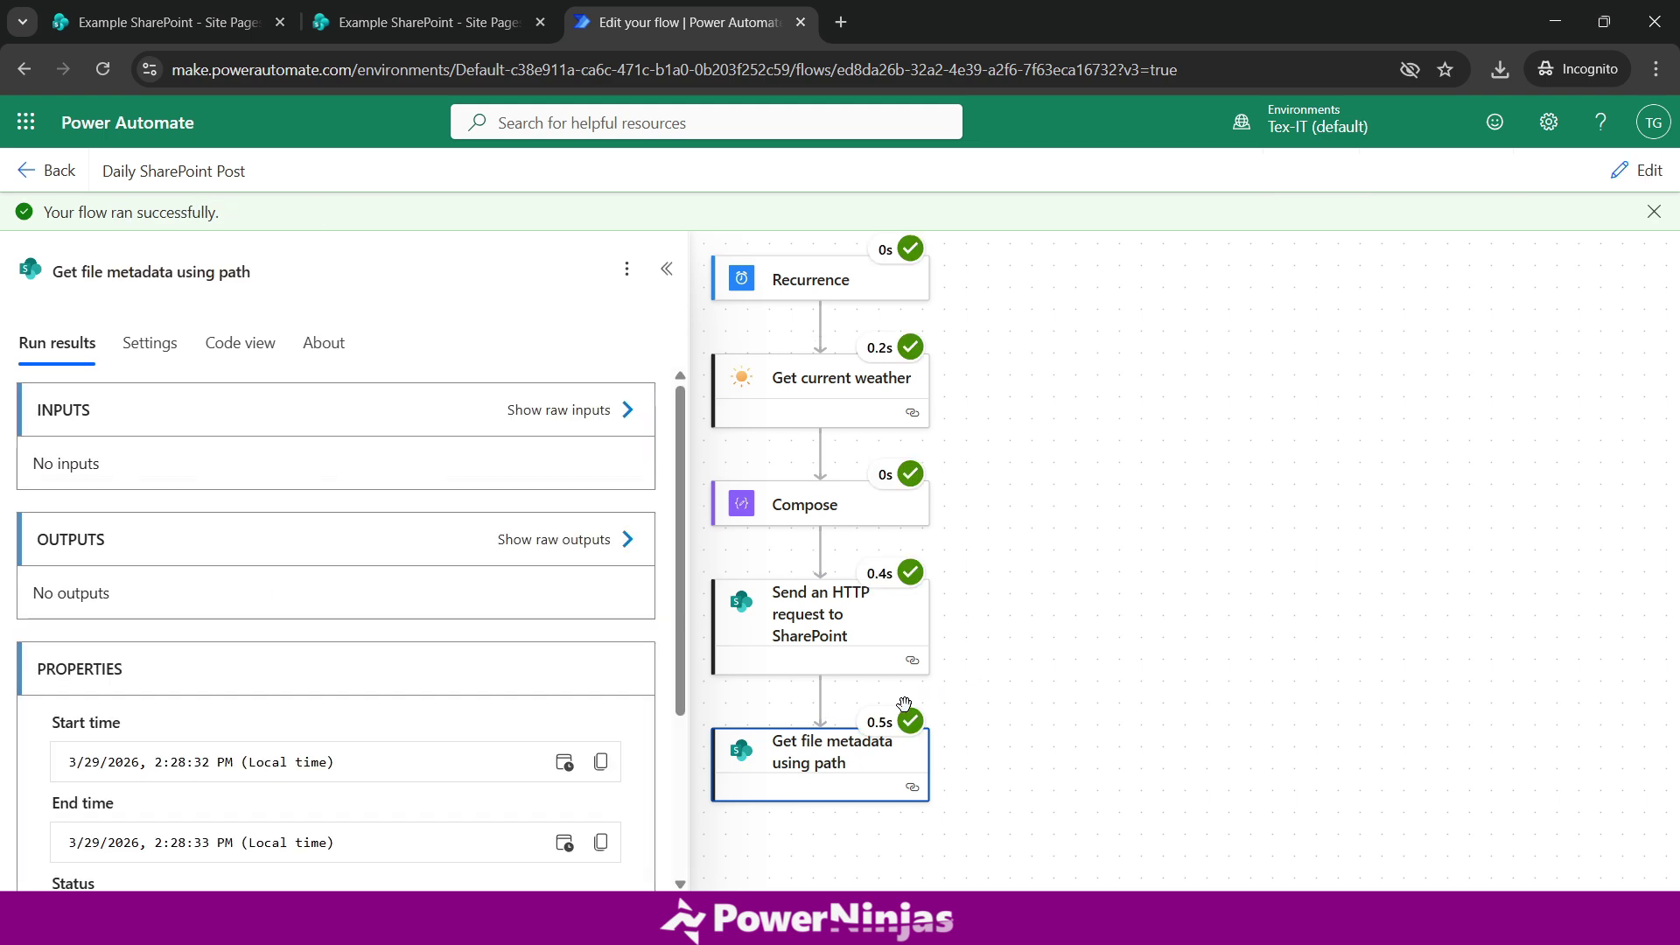
Examine the output body in the run results of the Get file metadata using path action
scroll(581, 760, down, 7)
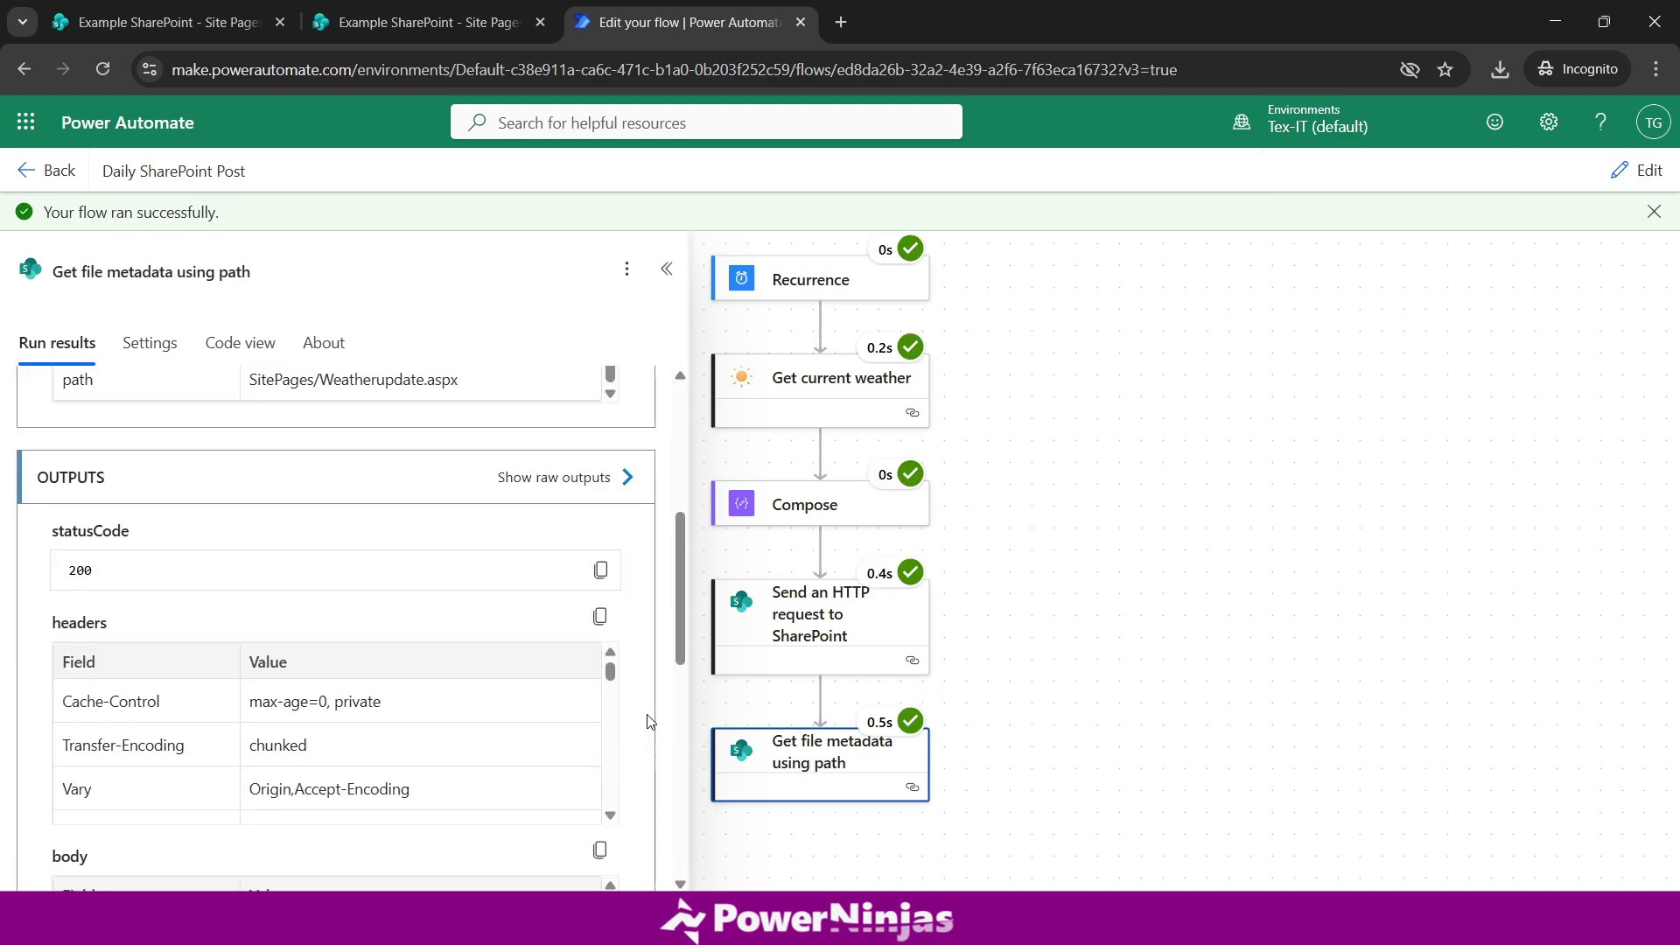
scroll(638, 720, down, 3)
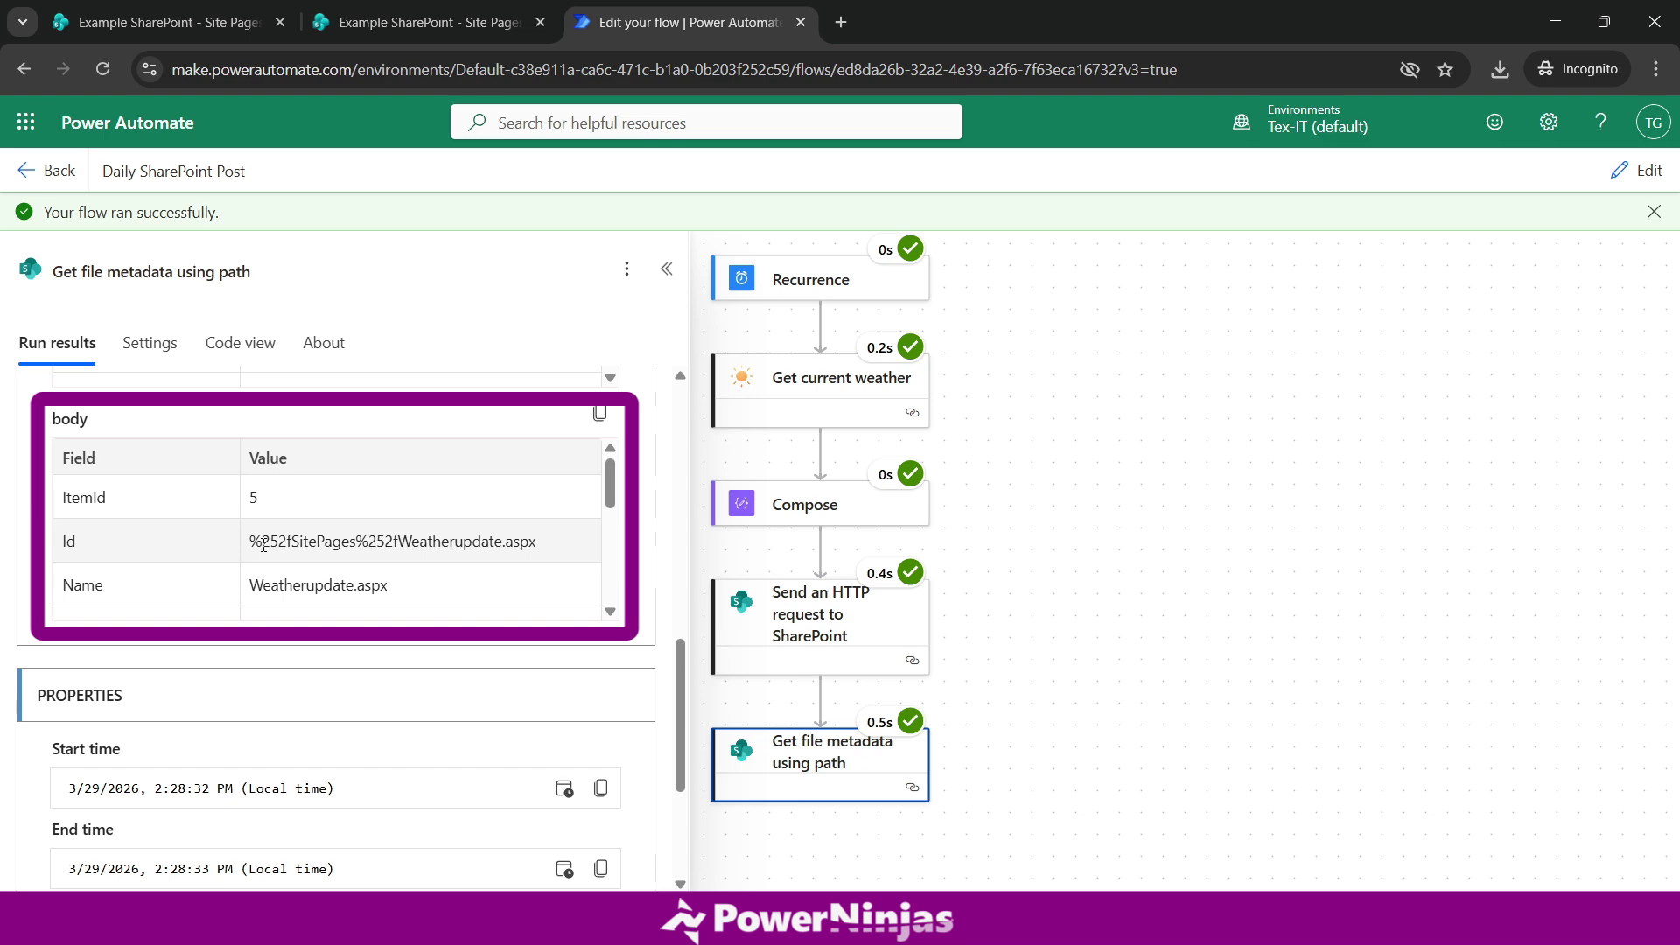
Add a SharePoint Send an HTTP request to SharePoint action after the Get file metadata using path action
scroll(264, 546, down, 3)
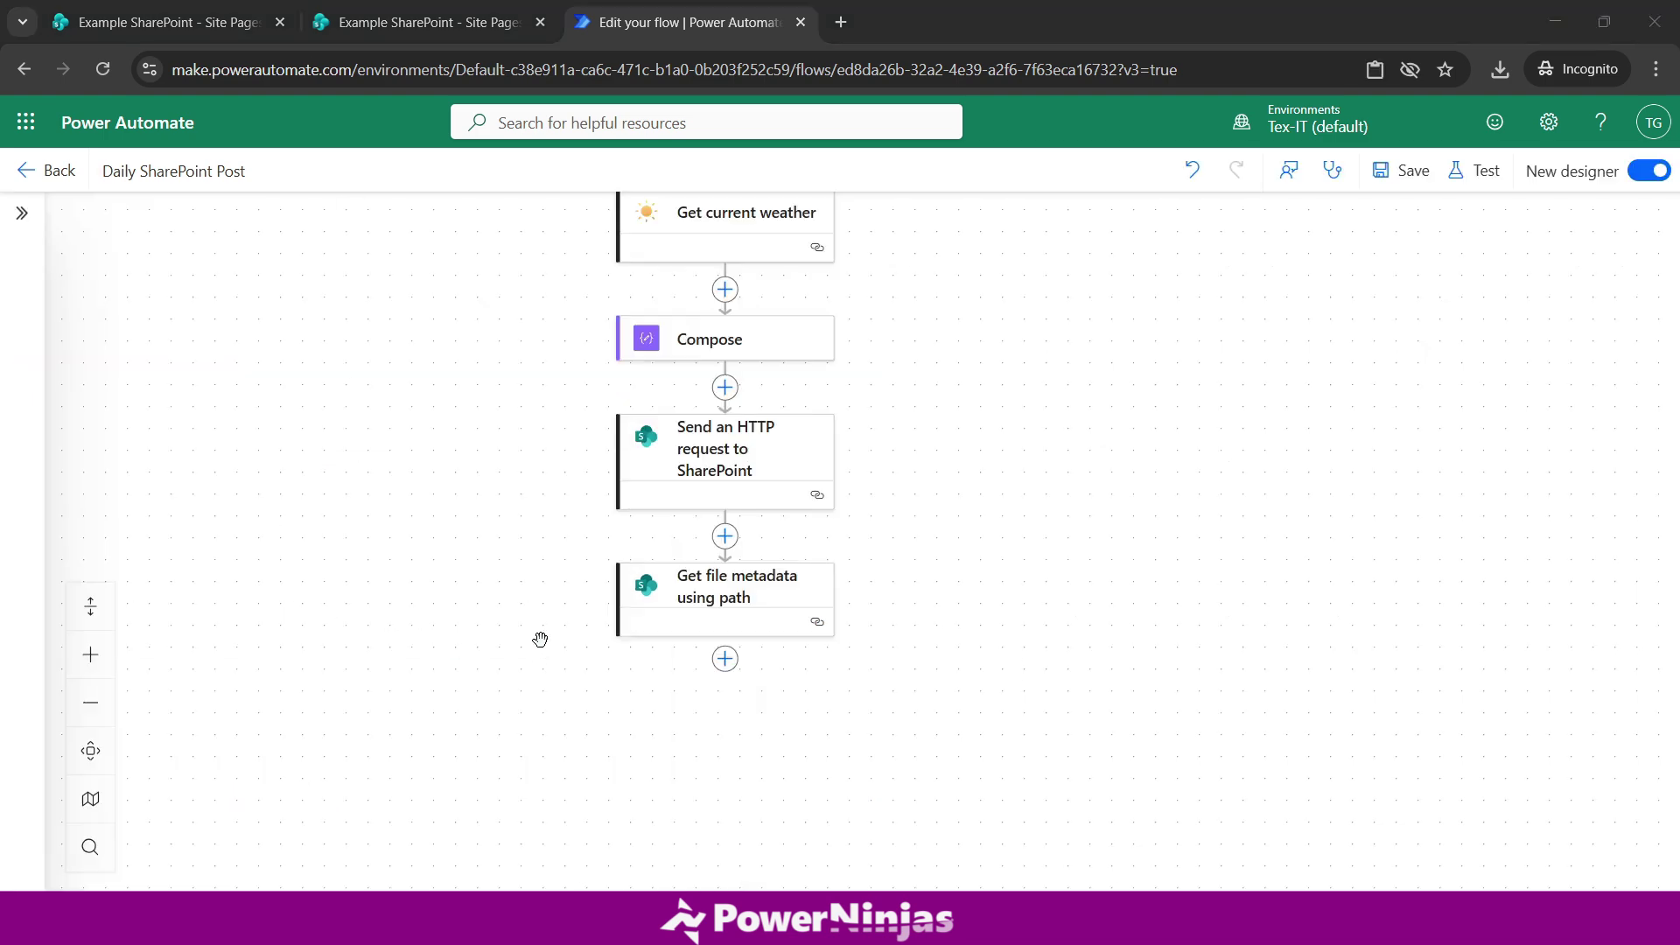
drag(527, 688, 566, 675)
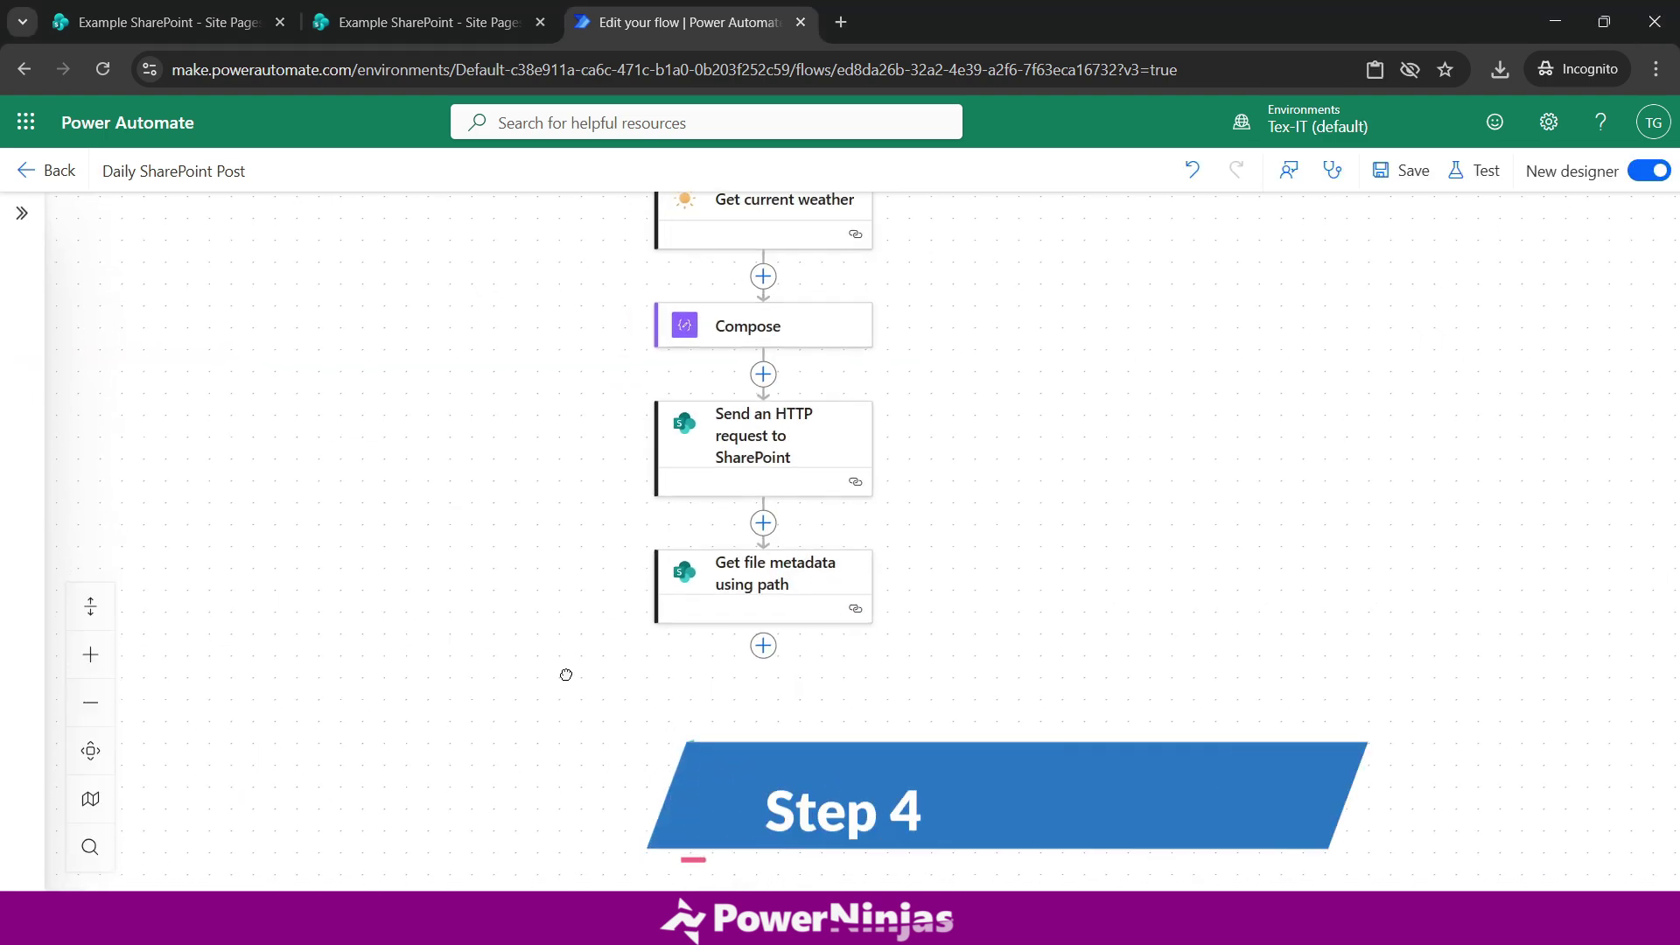
click(763, 644)
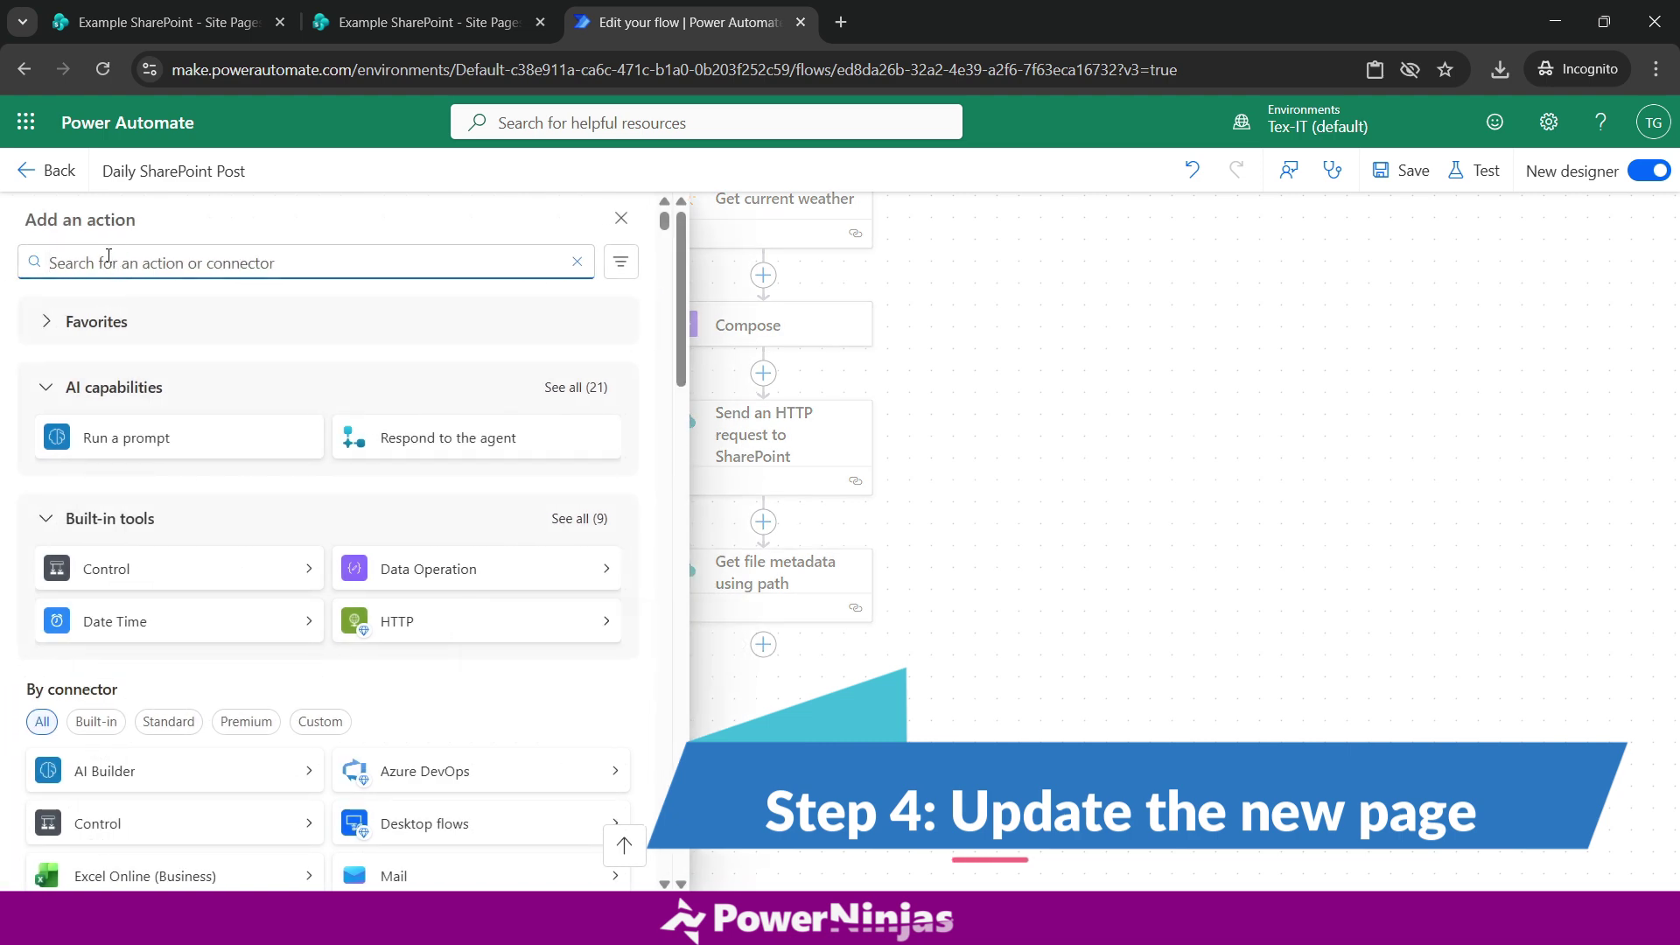
text(send an http)
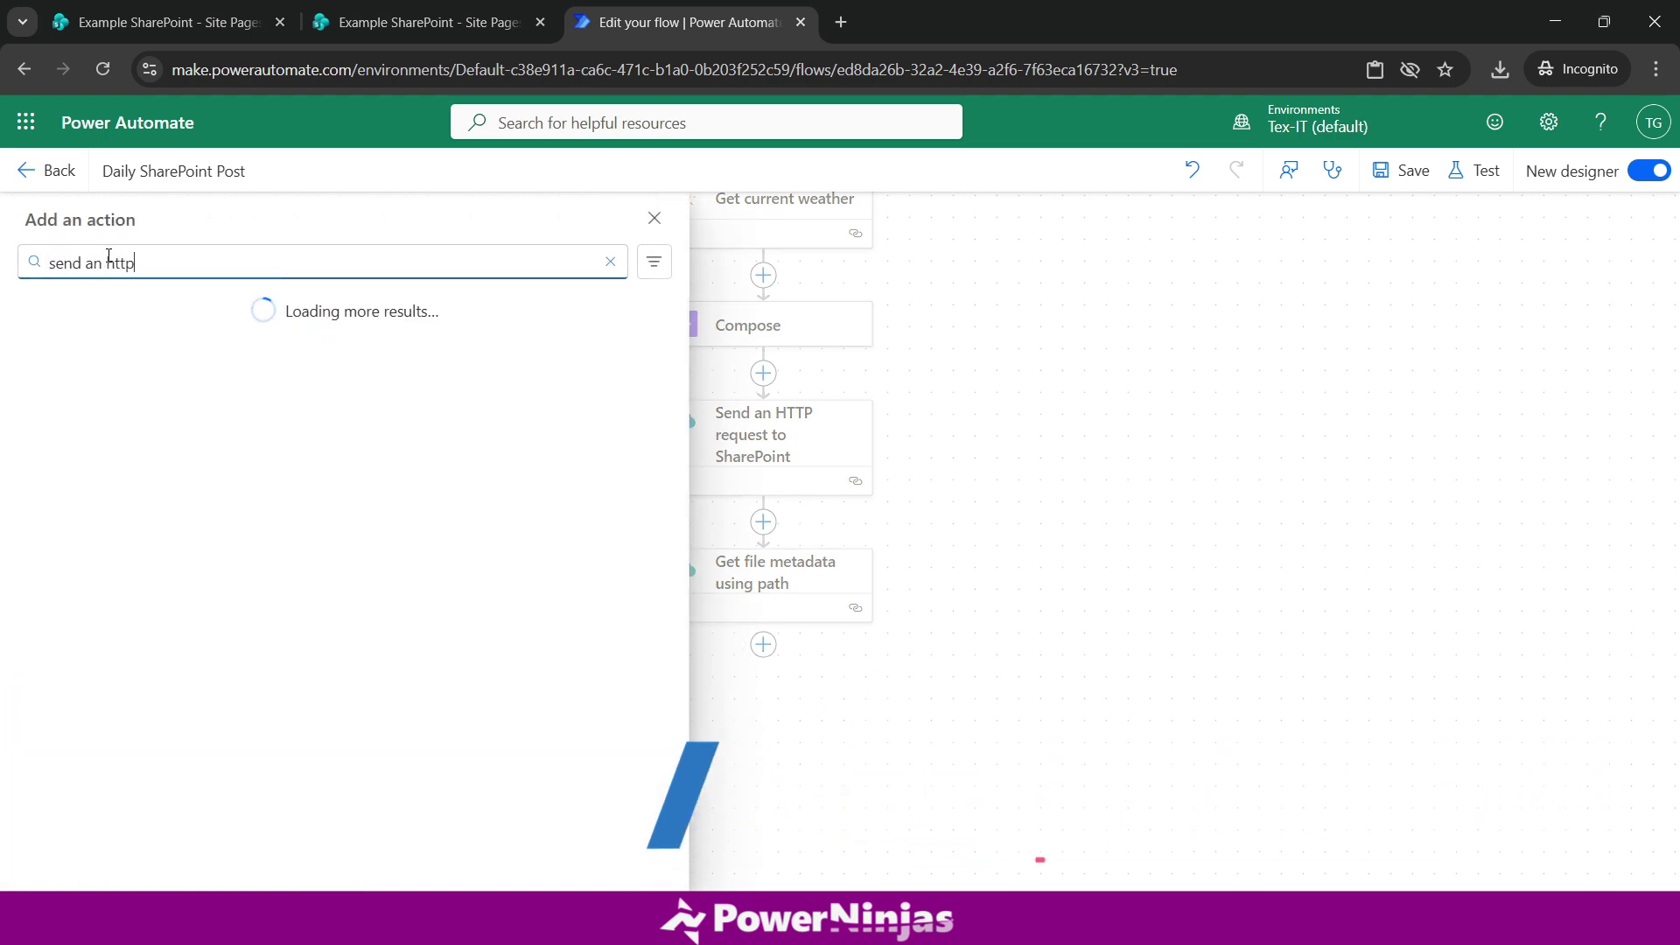
scroll(186, 665, down, 2)
click(186, 776)
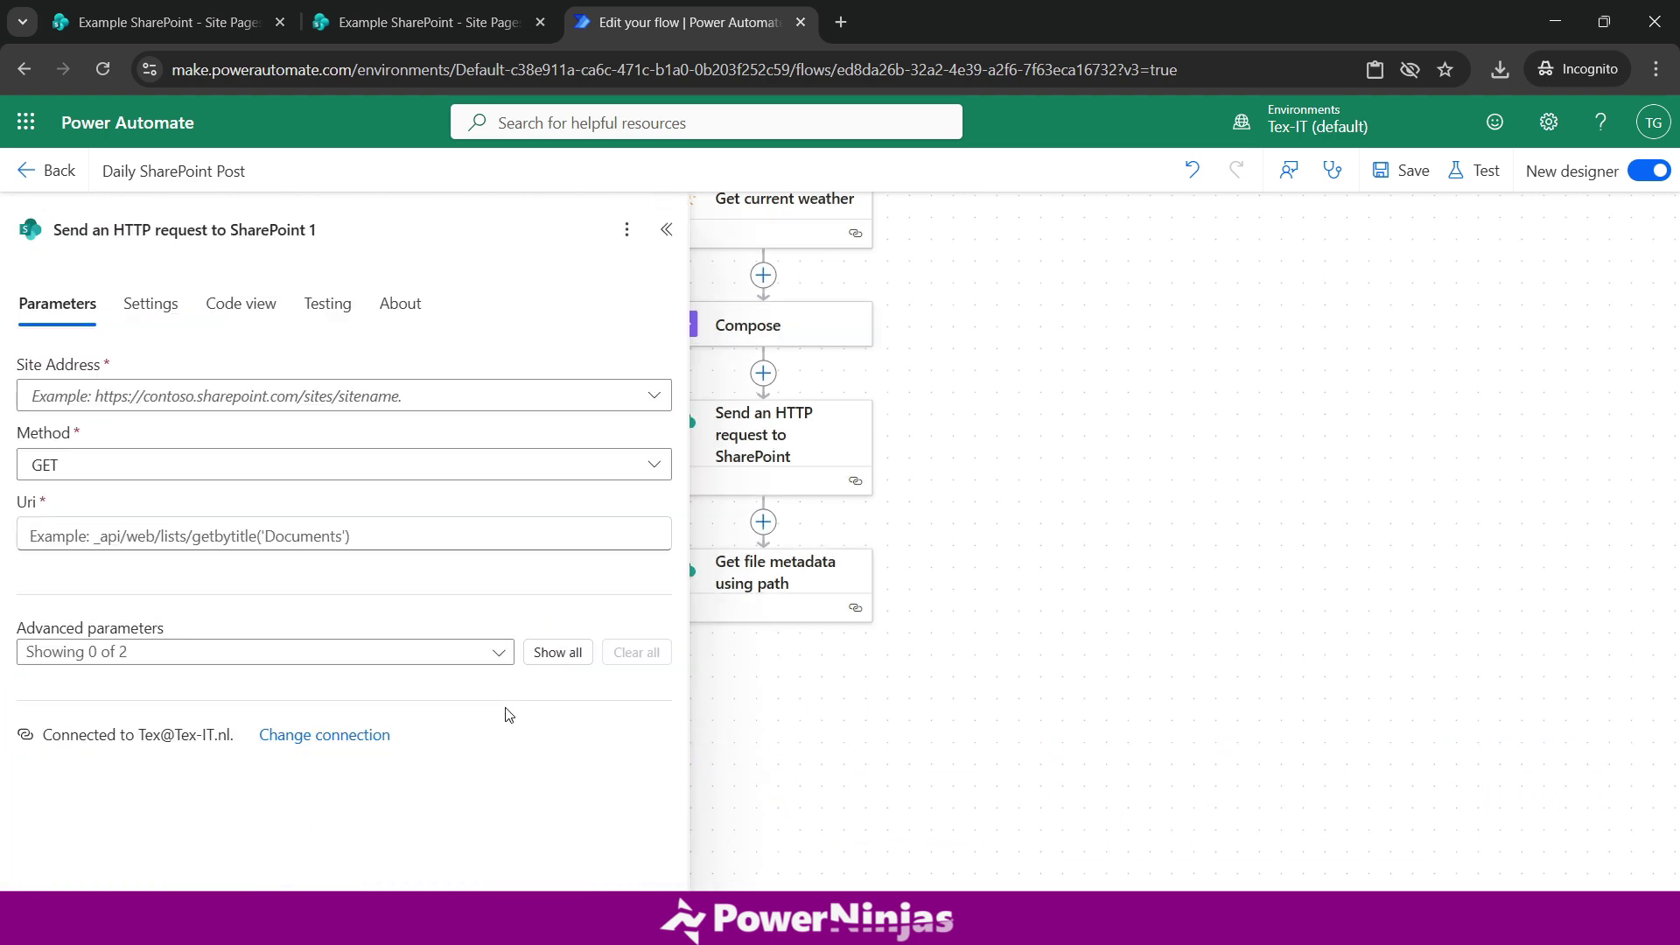
Set the new request's site to Example SharePoint, method to POST and Uri to _api/web/getfilebyserverrelativeurl('/sites/ExampleSharePoint/SitePages/Weatherupdate.aspx')/ListItemAllFields
click(112, 466)
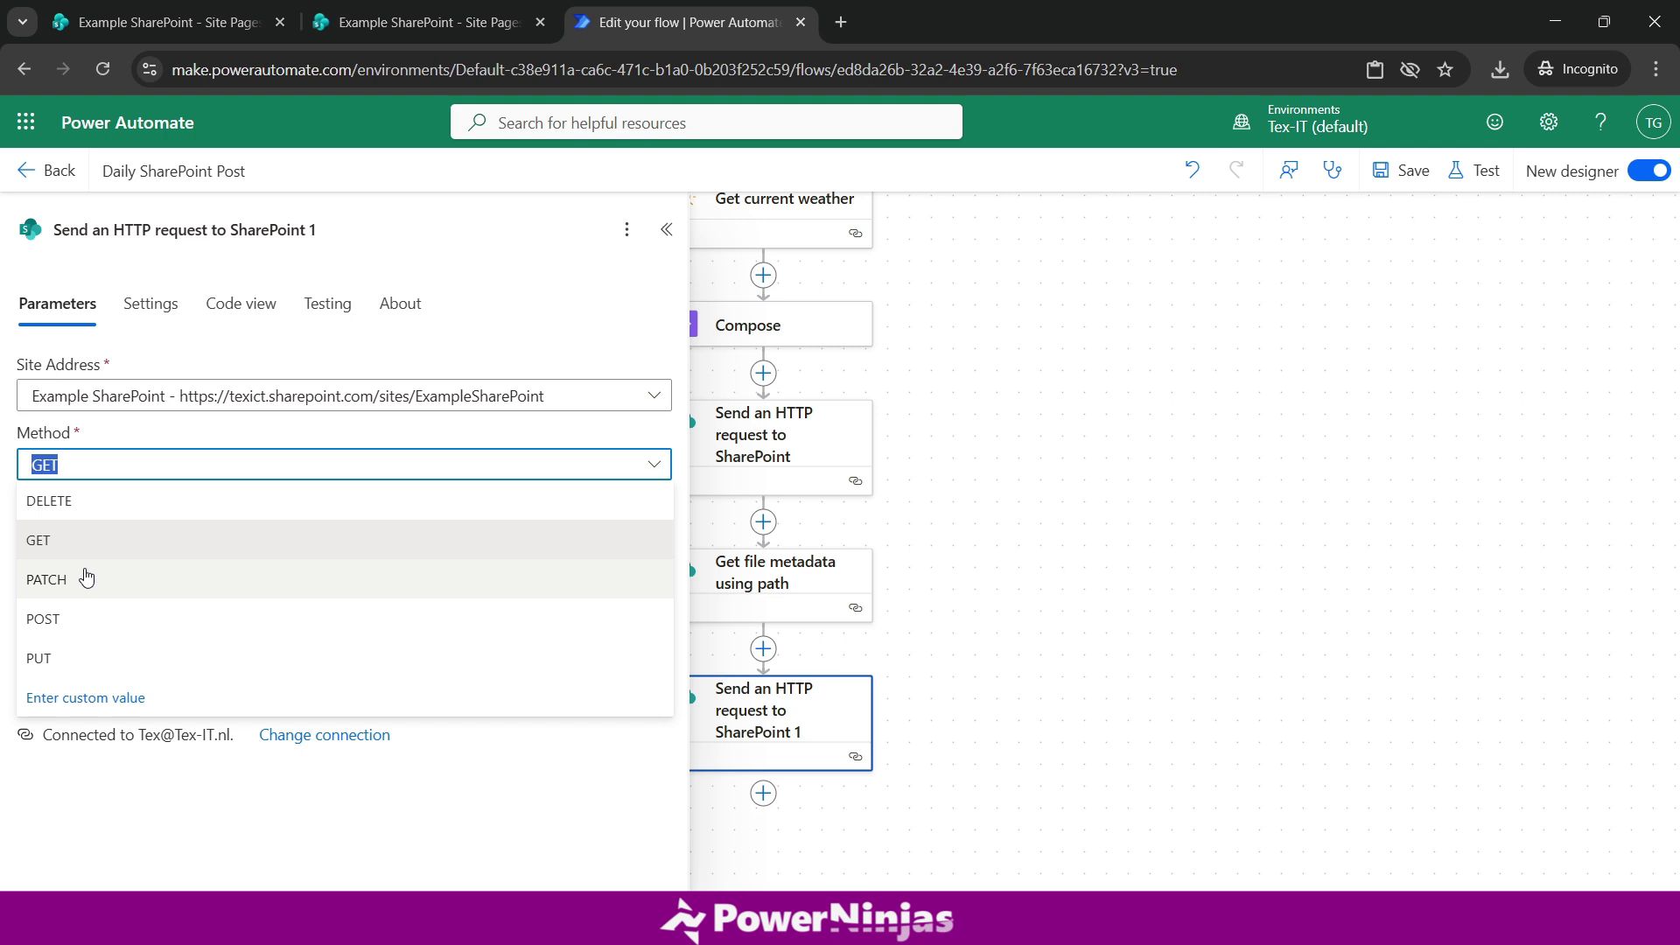
click(66, 619)
text(_api/web/getfilebyserverrelativeurl('/sites/ExampleSharePoint/SitePages/Weatherupdate.aspx')/ListItemAllFields)
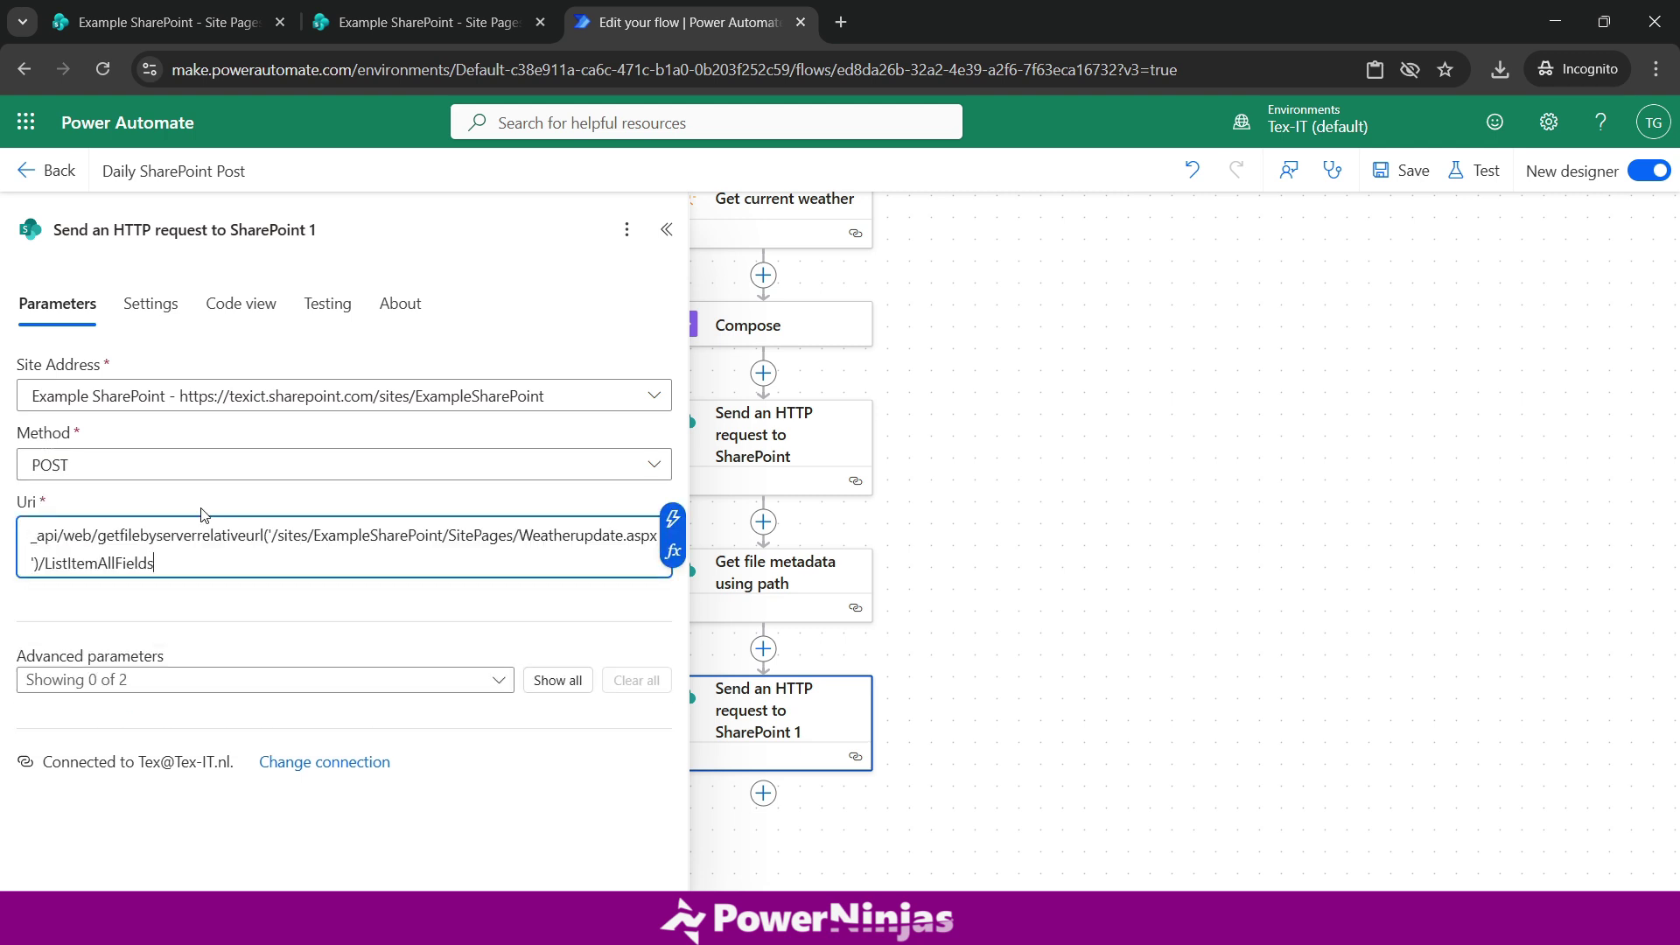
click(227, 508)
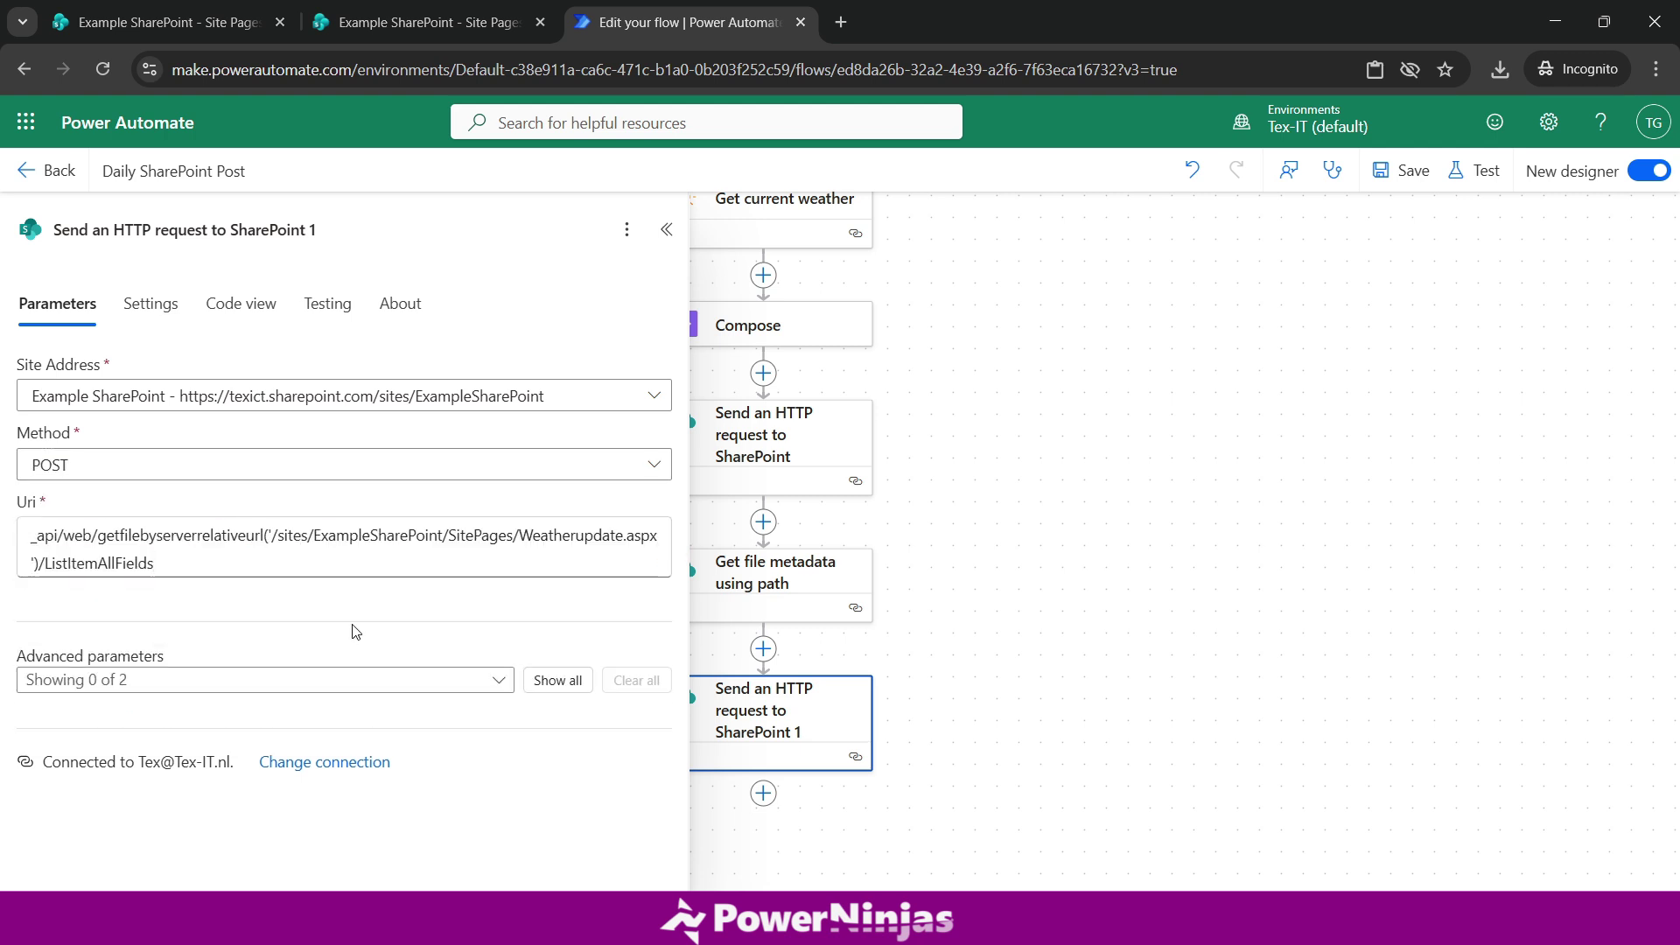
drag(519, 535, 653, 541)
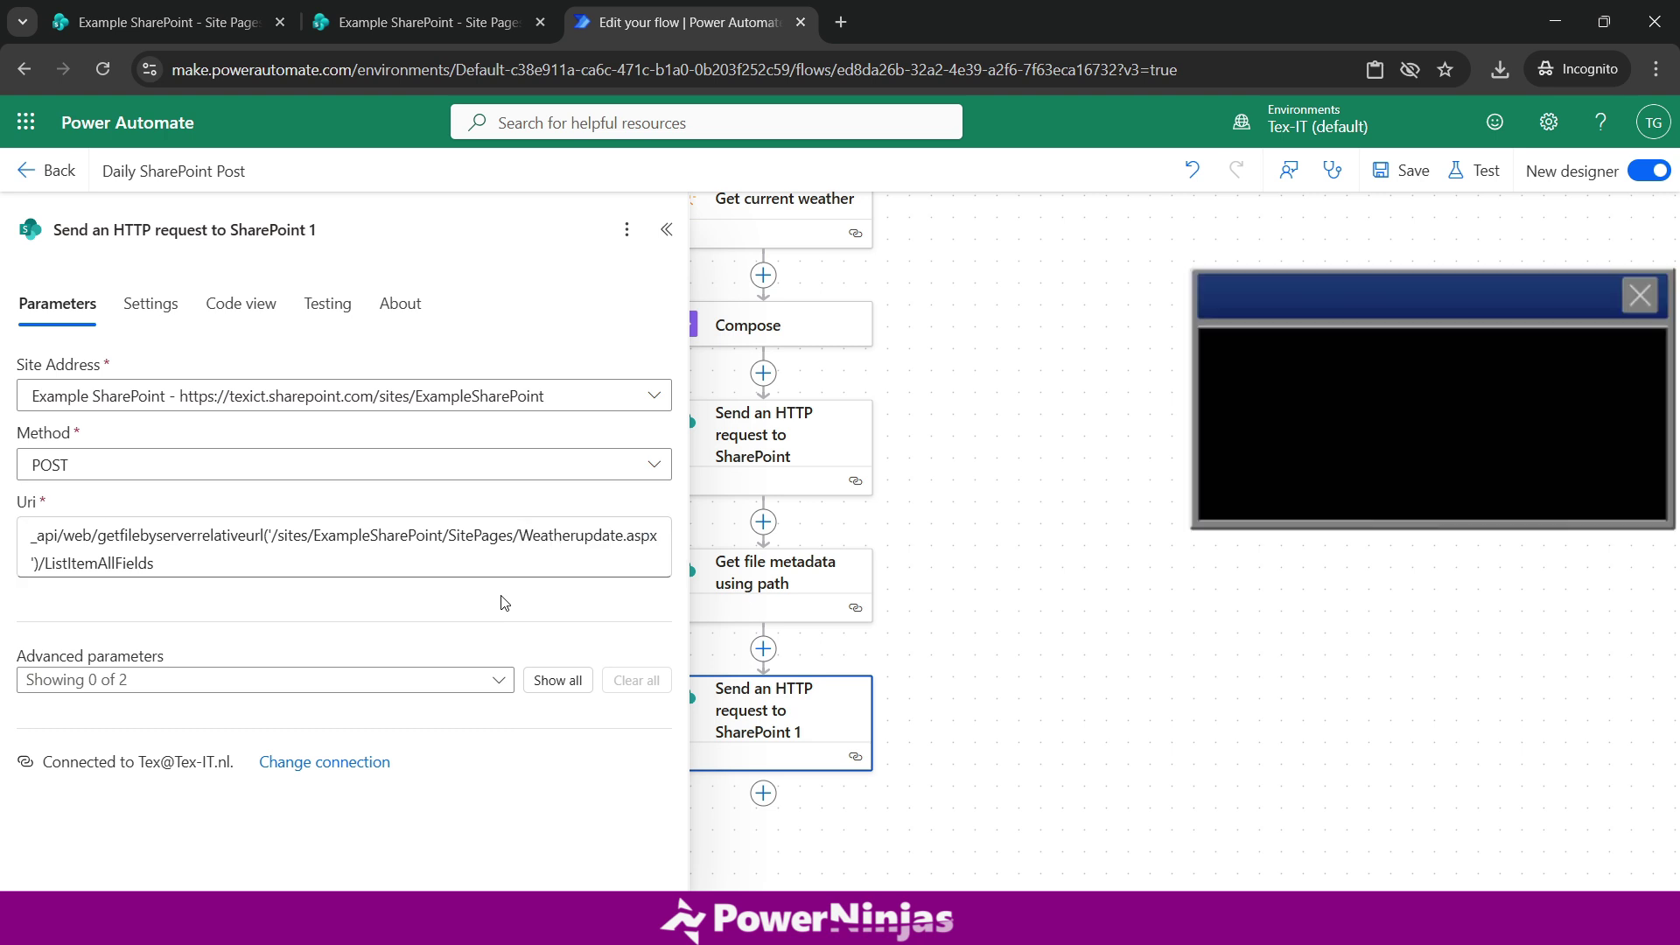
drag(155, 562, 48, 562)
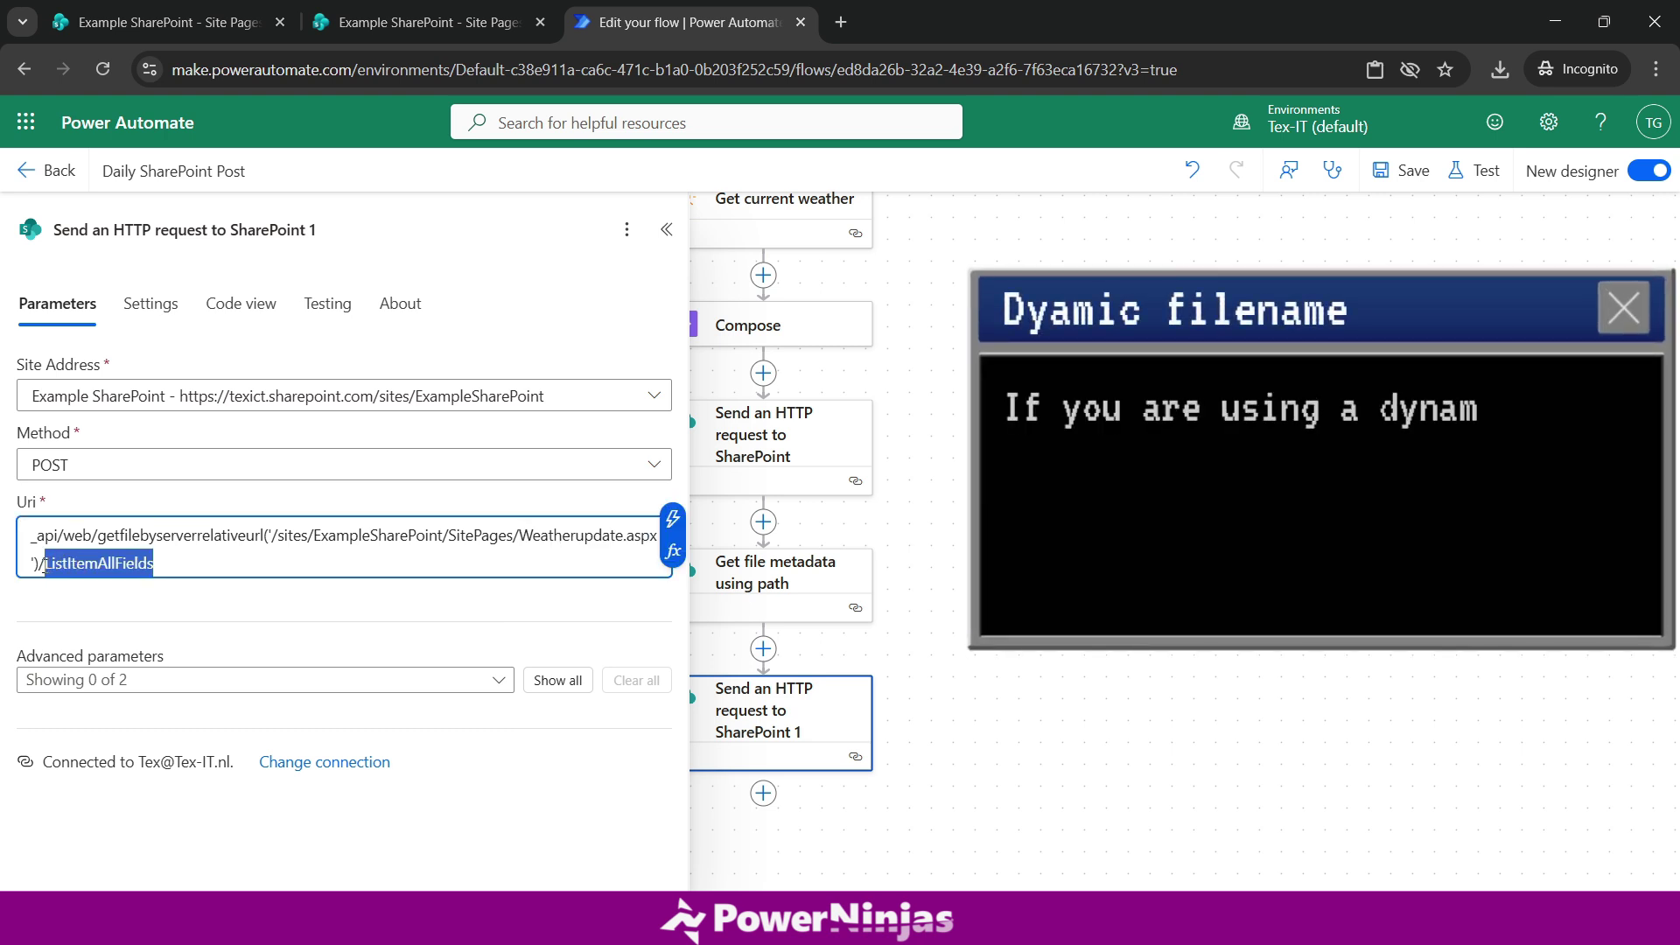
click(189, 612)
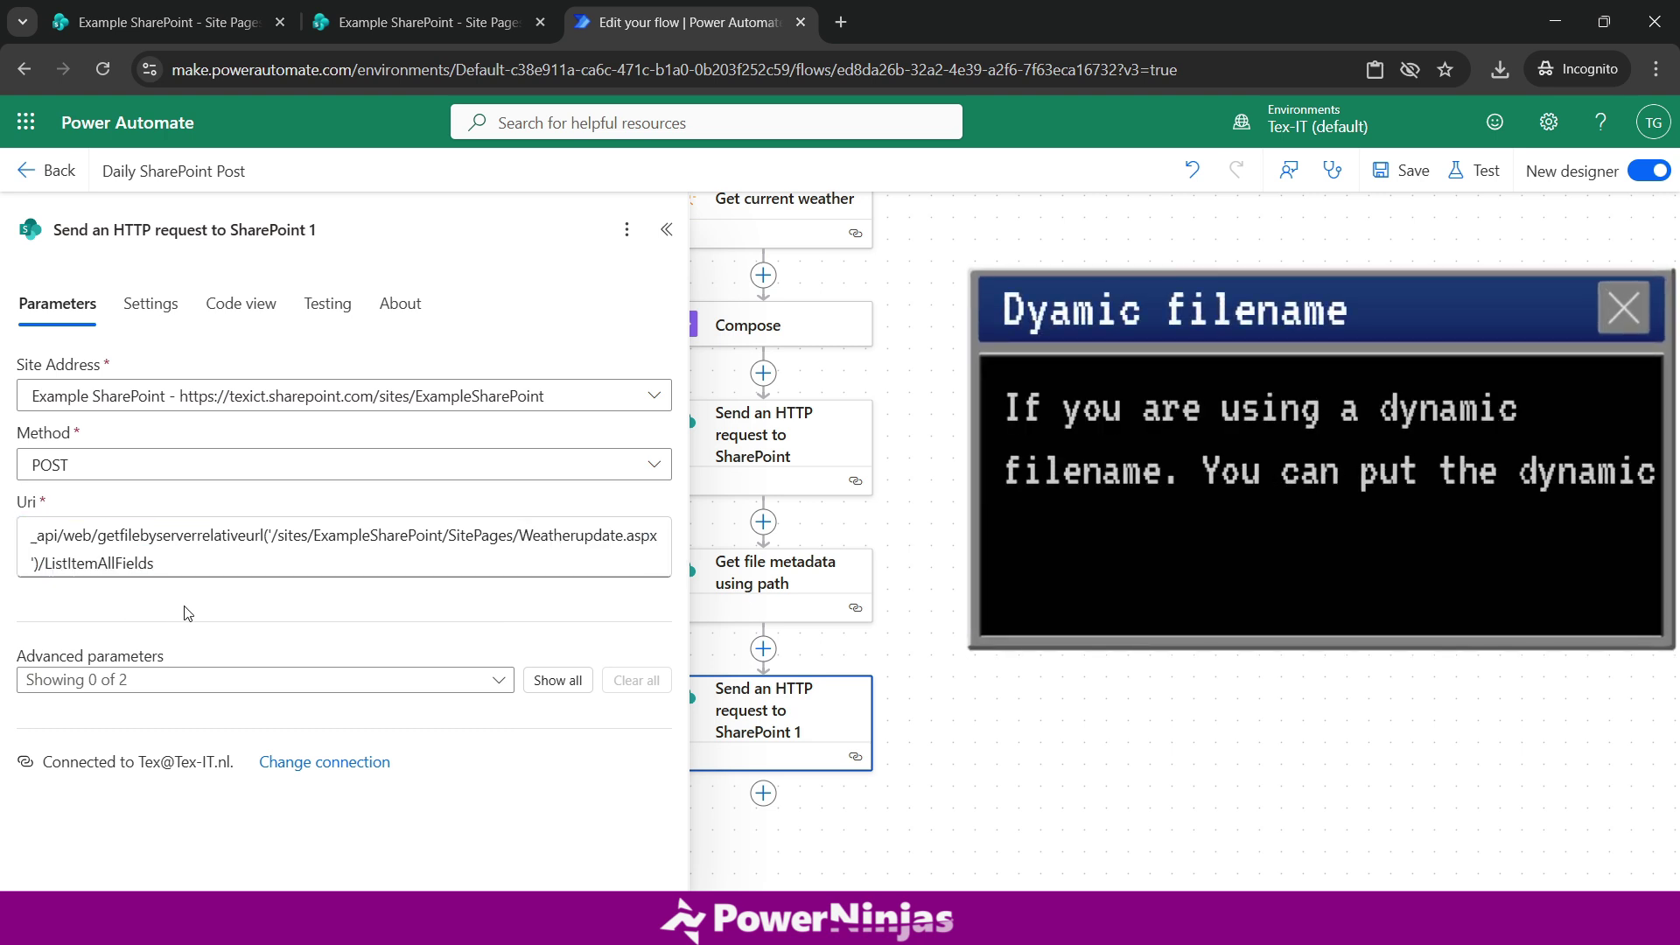
Show all advanced parameters and add the headers Accept and Content-Type, both with the value application/json;odata=nometadata
click(546, 683)
scroll(525, 692, down, 1)
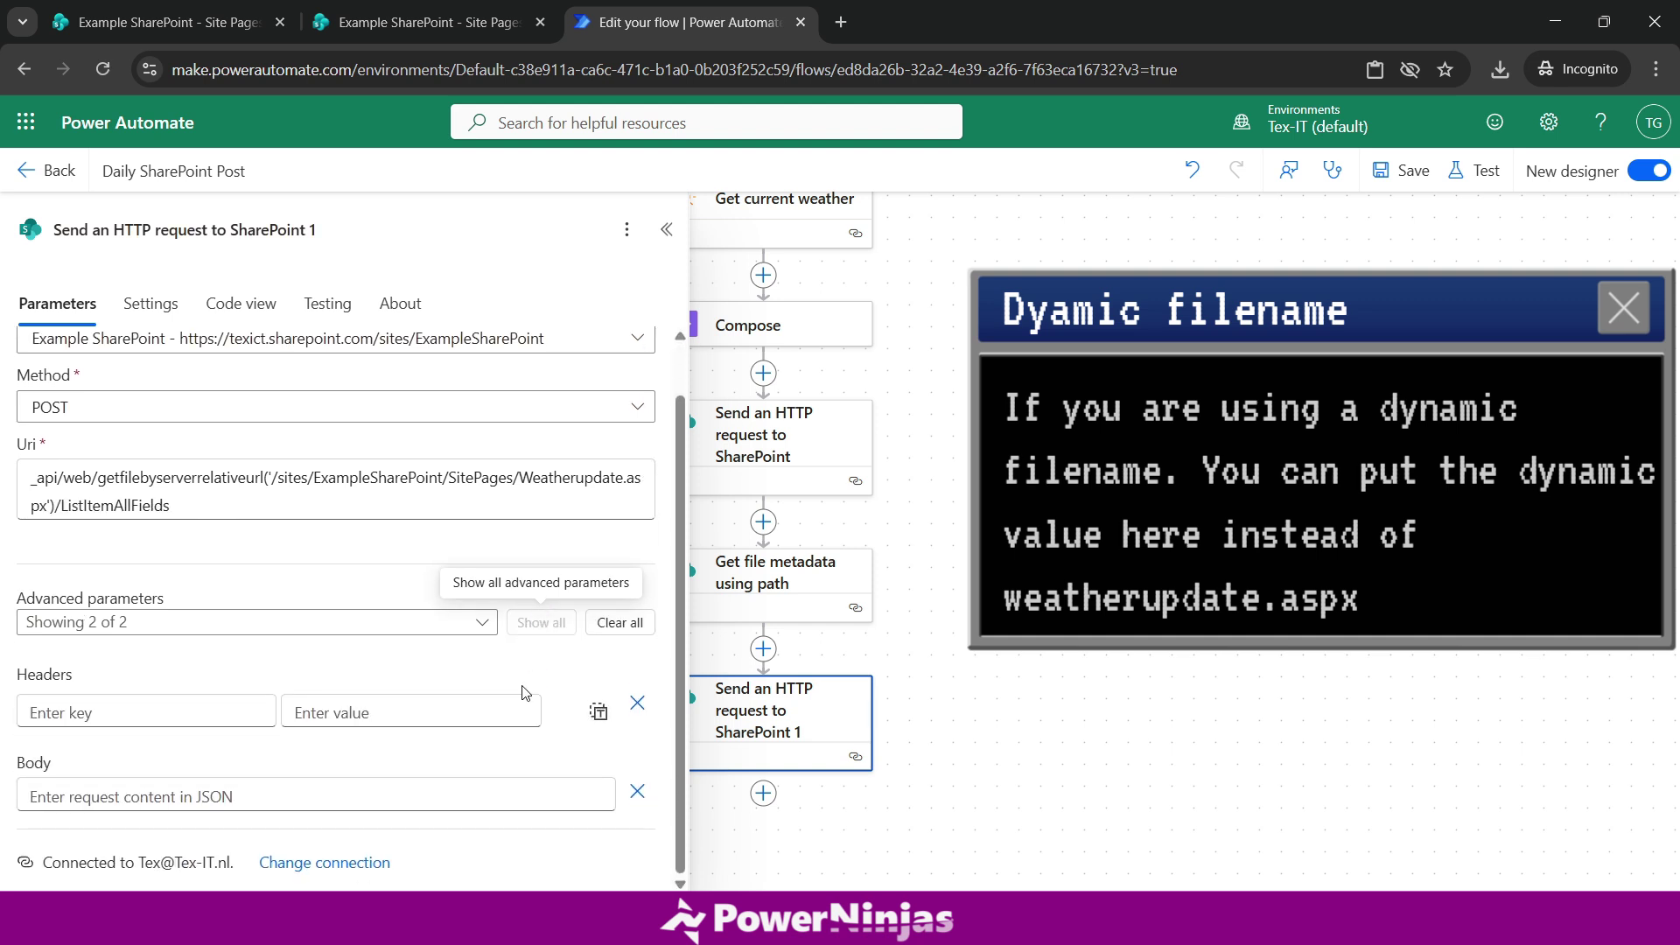
click(153, 714)
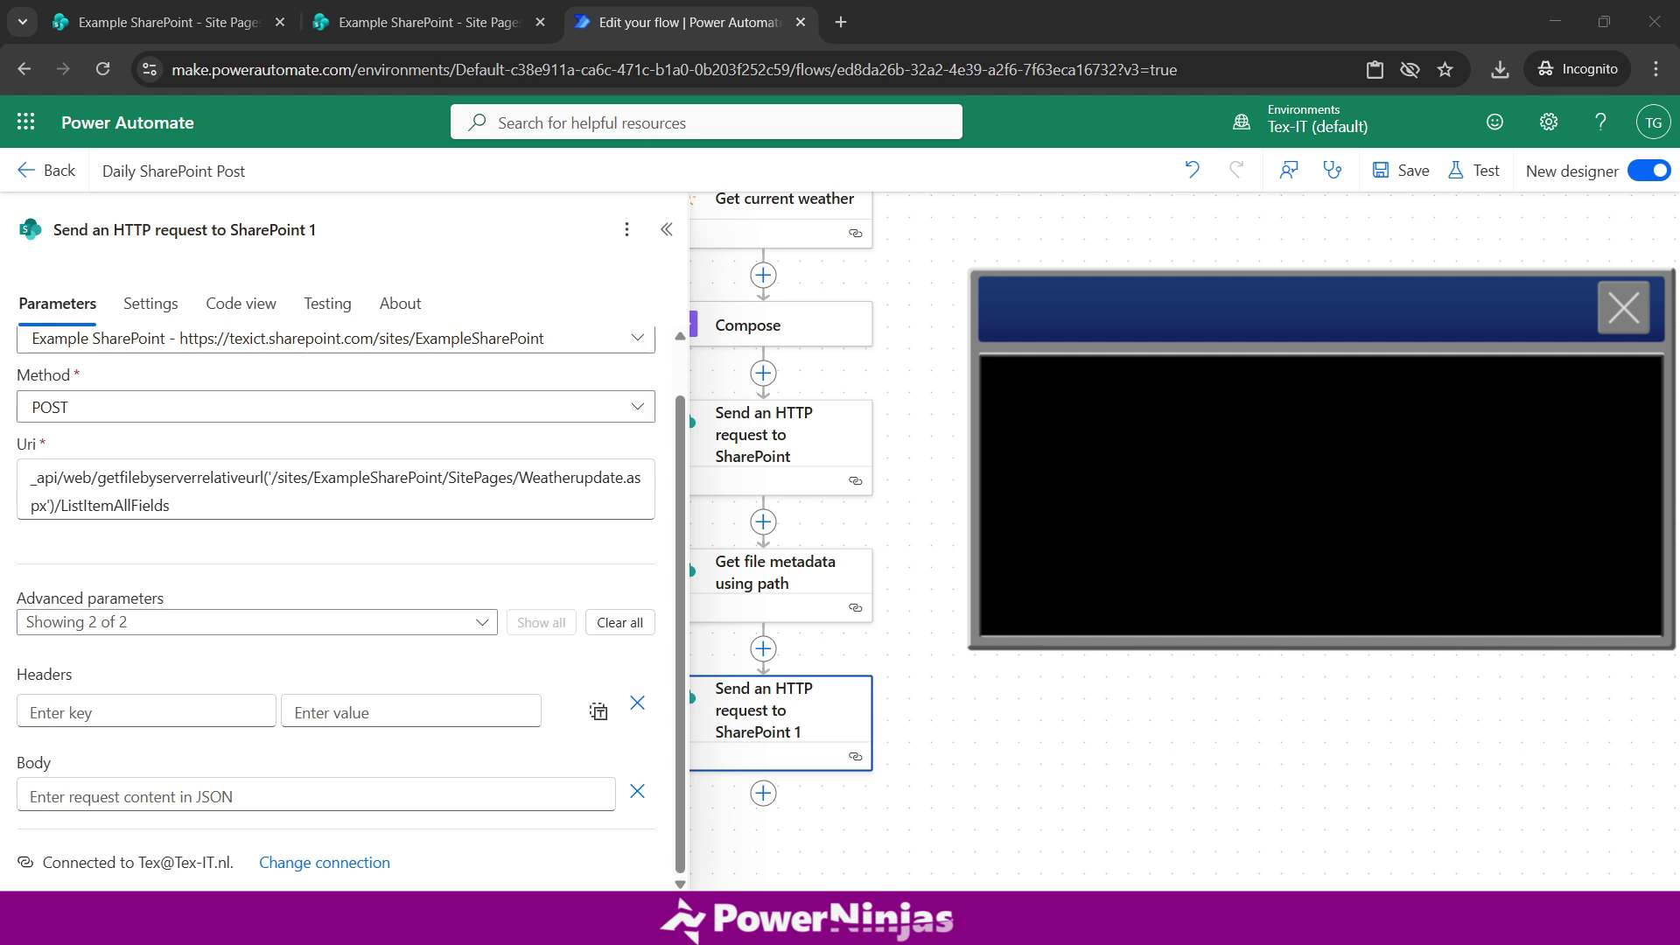
click(116, 705)
text(Accept)
key(Tab)
text(application/json;odata=nometadata)
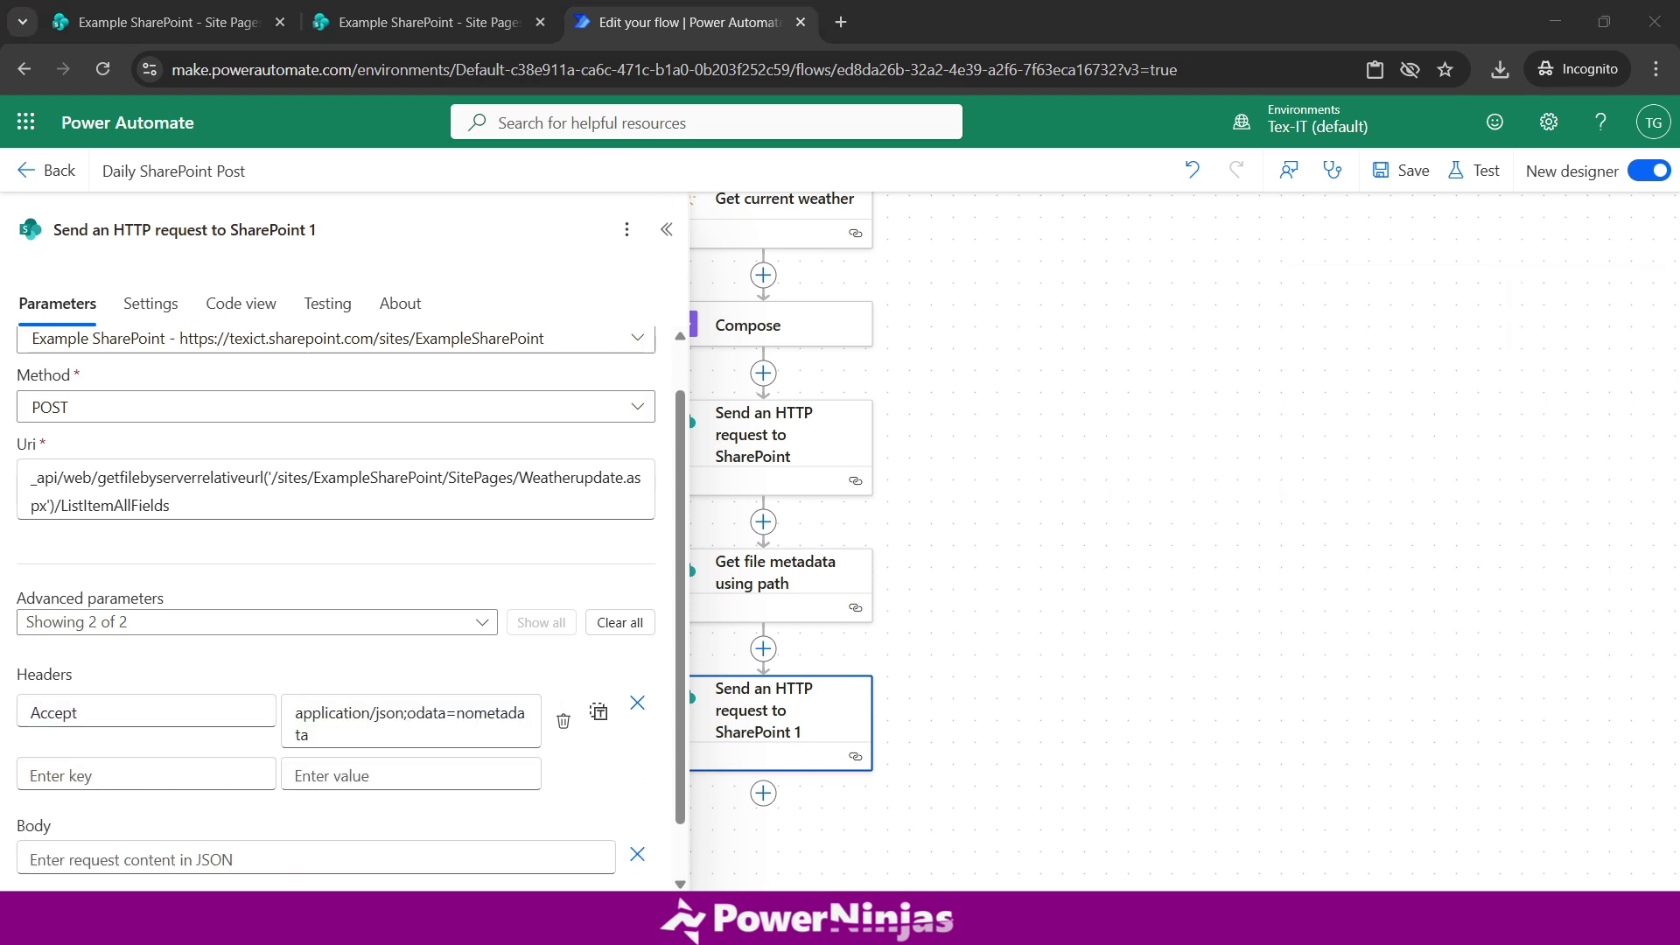
click(146, 776)
text(Content-Type)
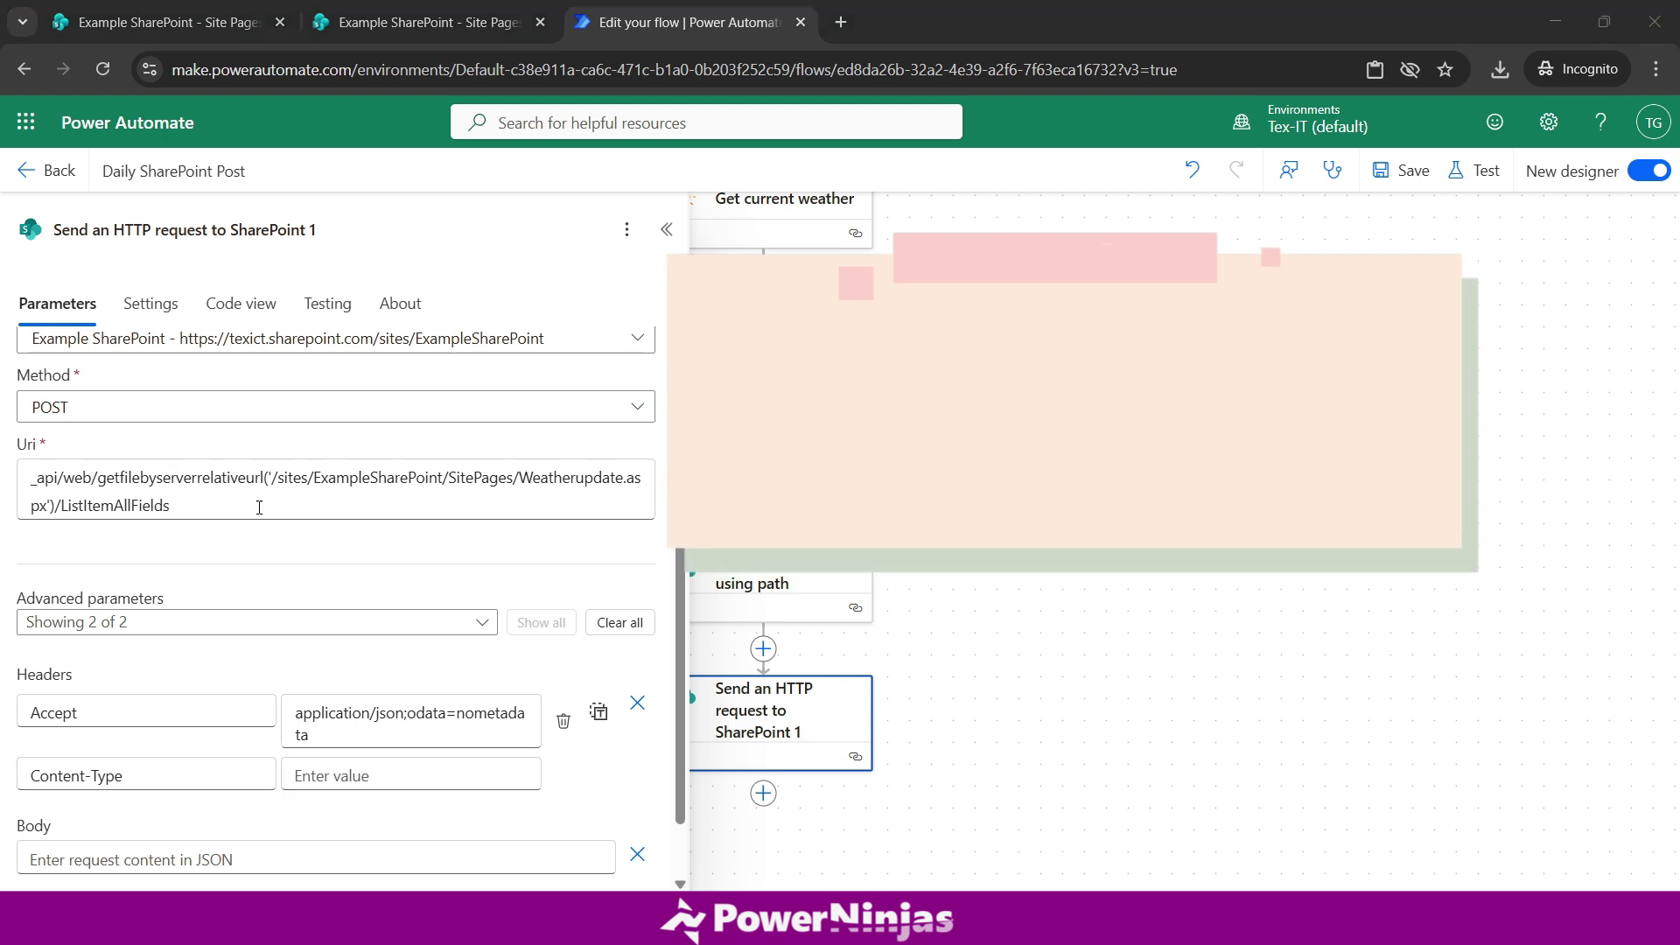
click(345, 780)
text(application/json;odata=nometadata)
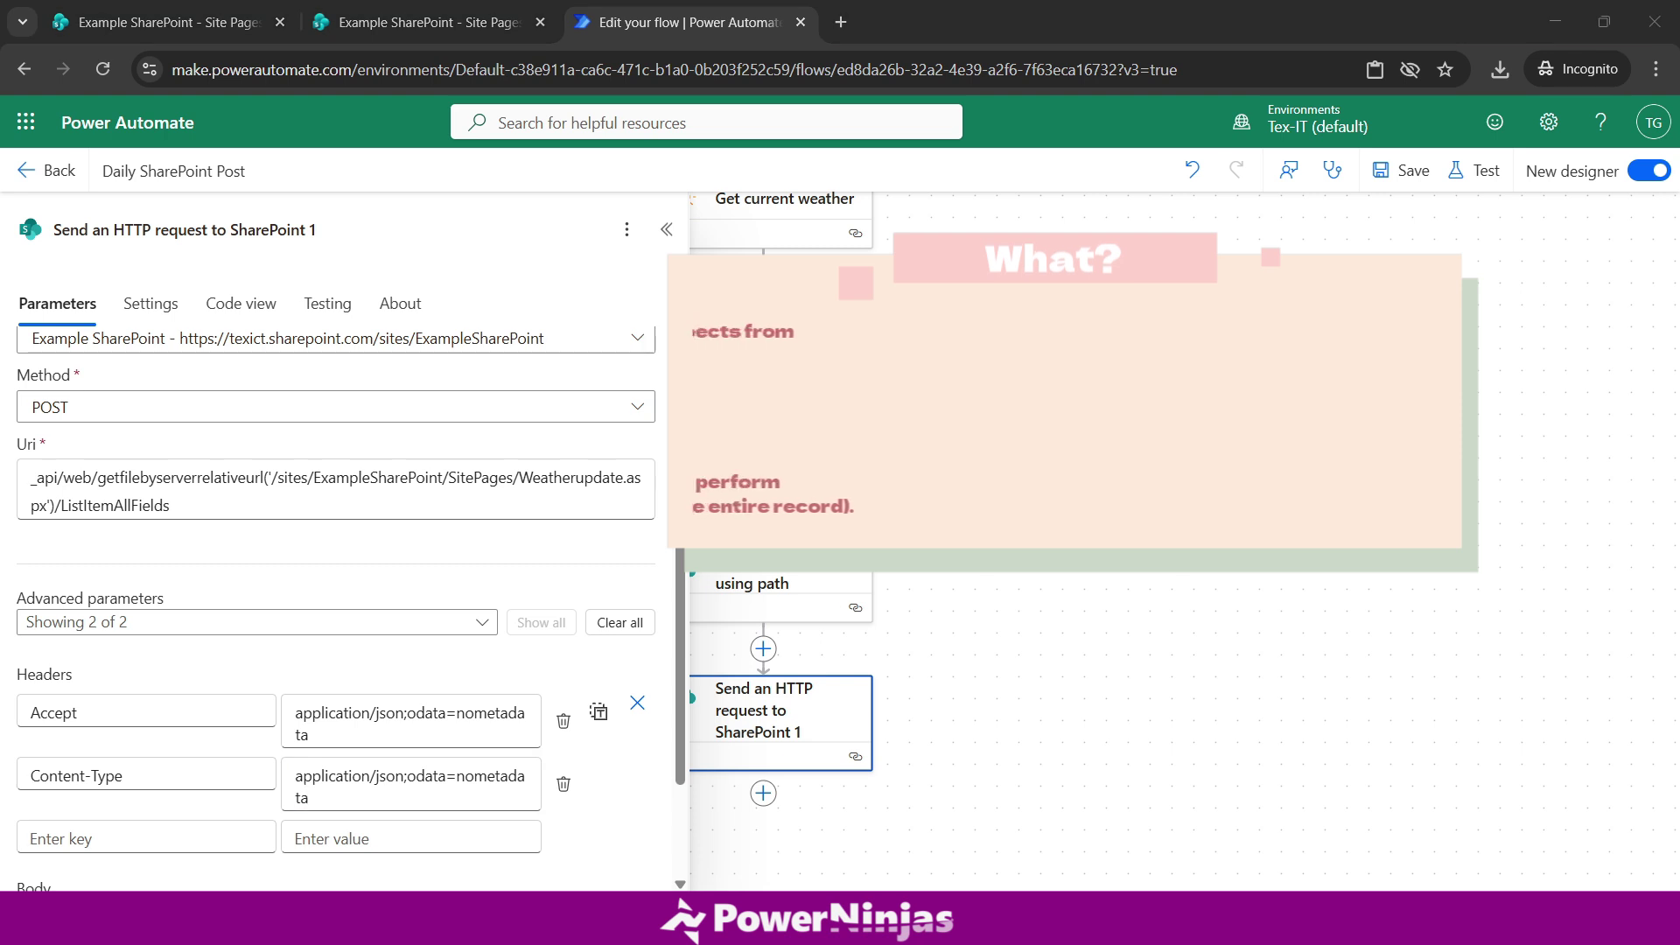
Add the headers IF-MATCH with value * and X-HTTP-Method with value MERGE to the new request
click(90, 834)
text(IF-MATCH)
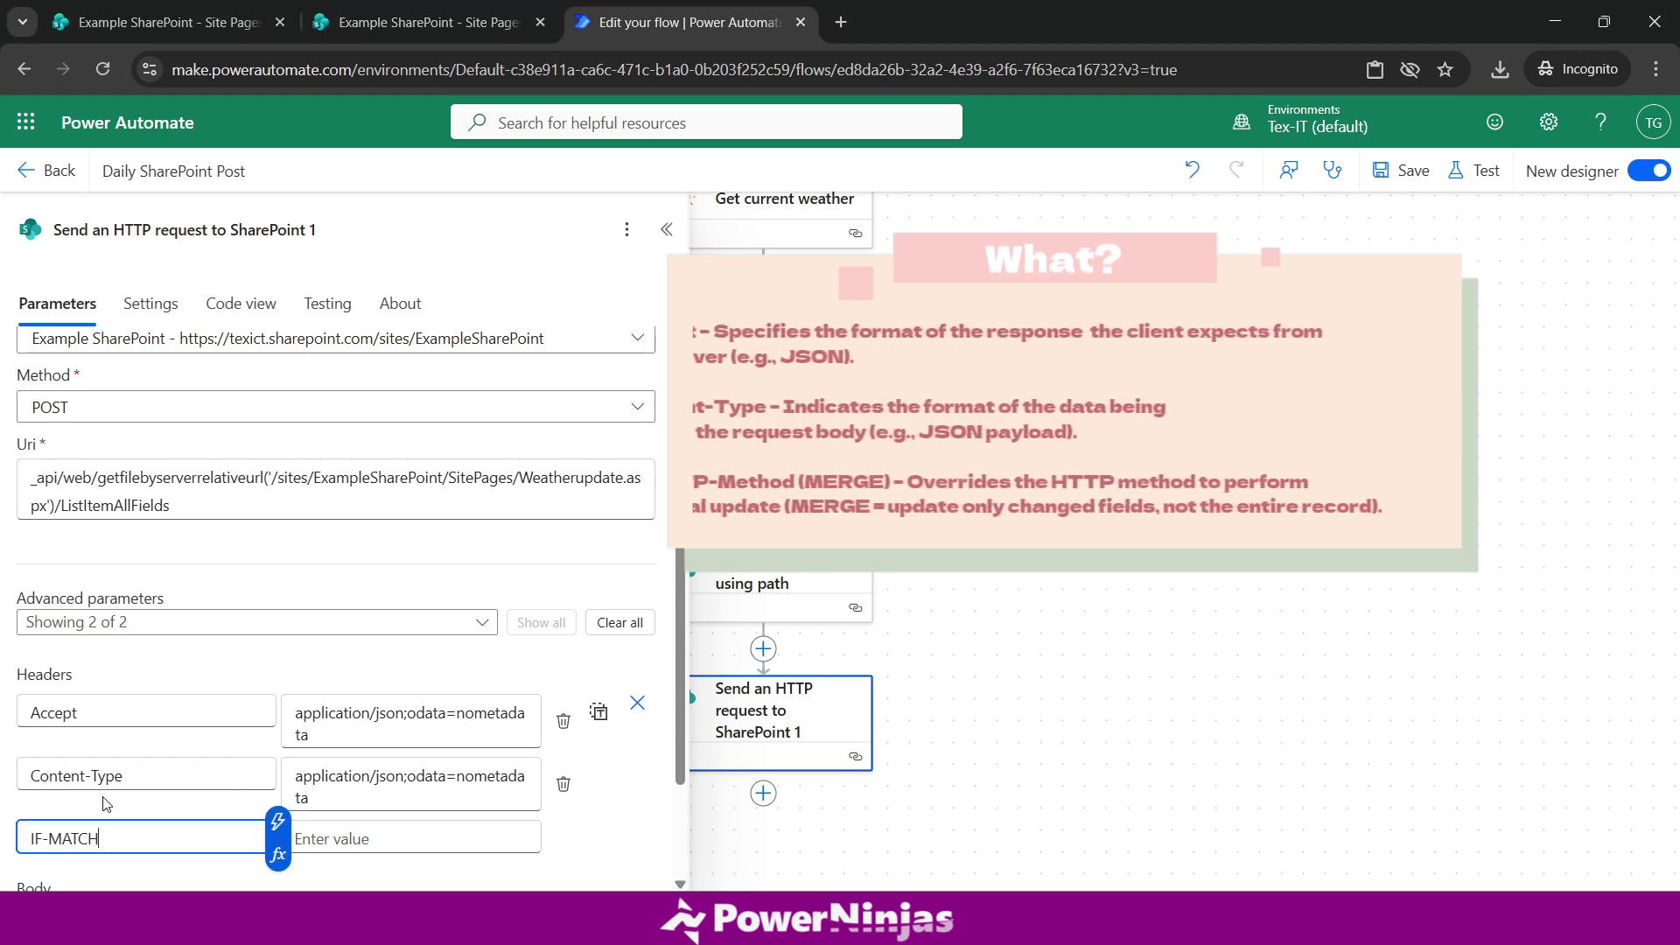
scroll(262, 840, down, 1)
click(366, 838)
text(*)
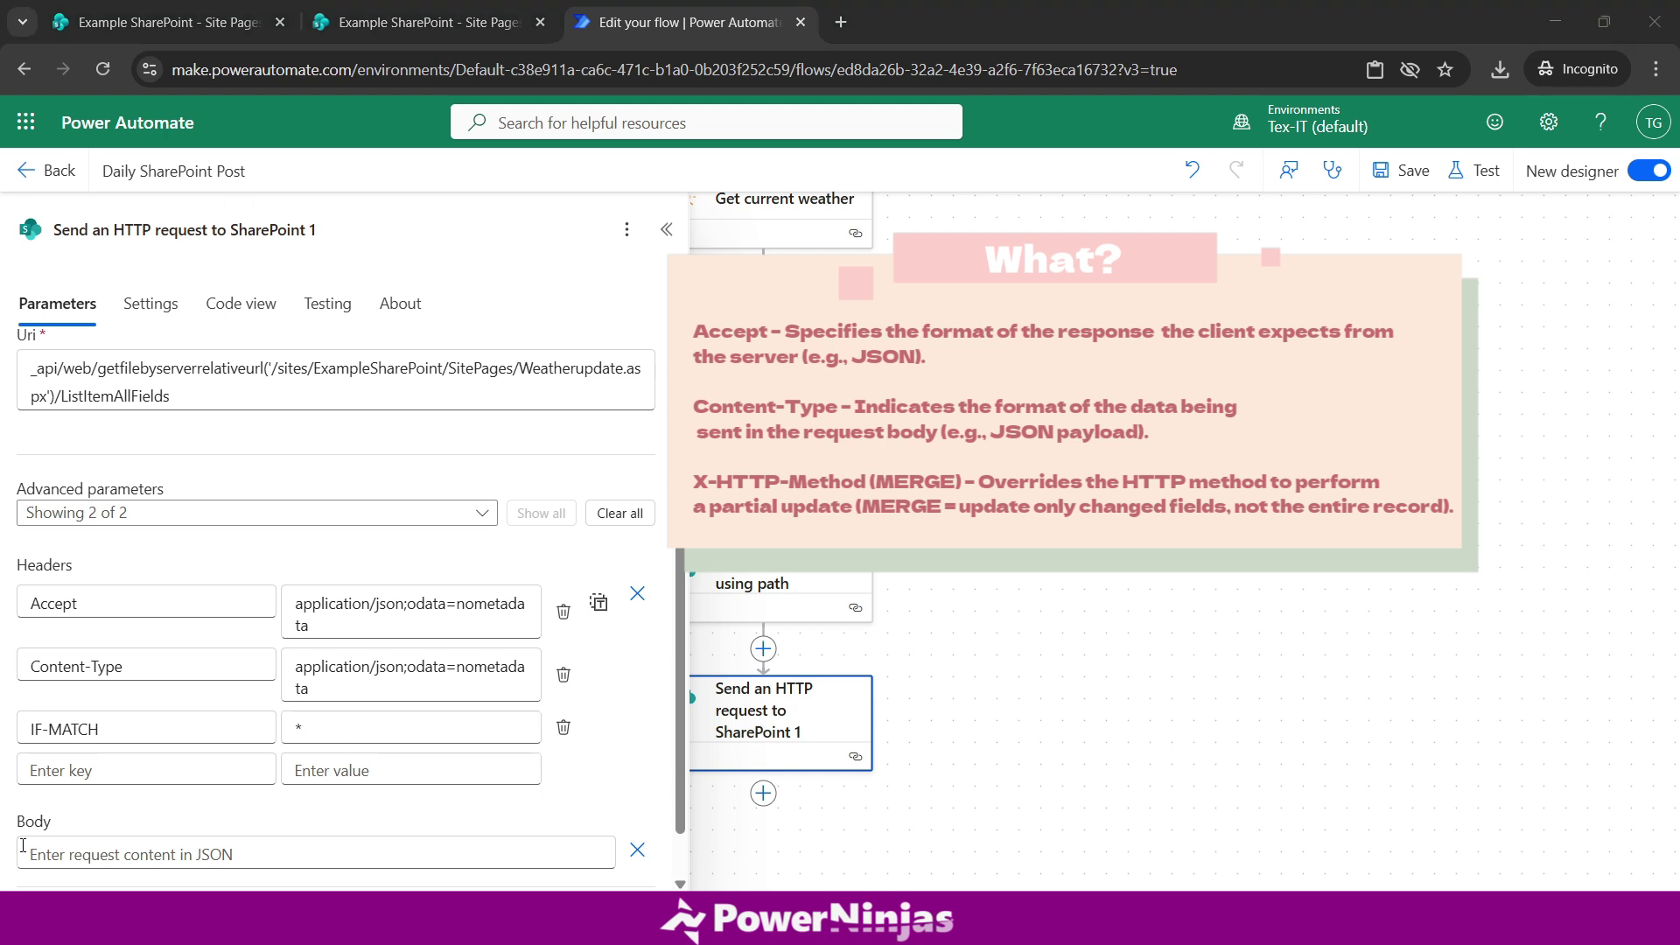
click(92, 770)
text(X-HTTP-Method)
click(305, 769)
text(MERGE)
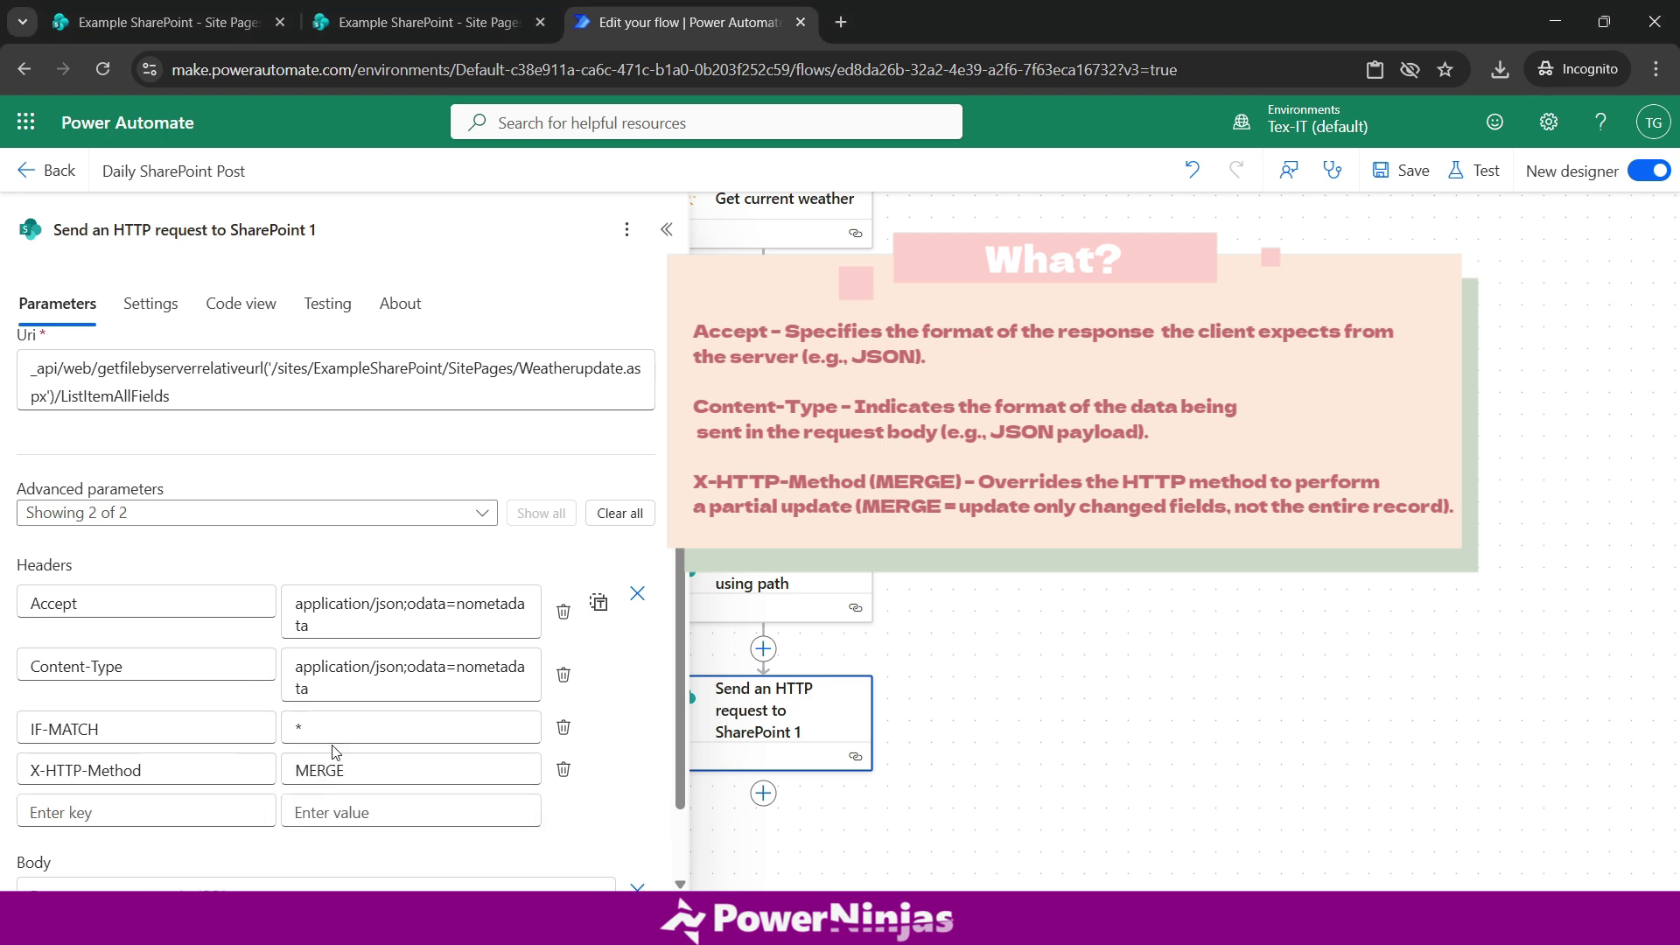
Paste a JSON body with Title "Daily Weather Update", Description set to the Compose Outputs and PromotedState 2
scroll(331, 756, down, 1)
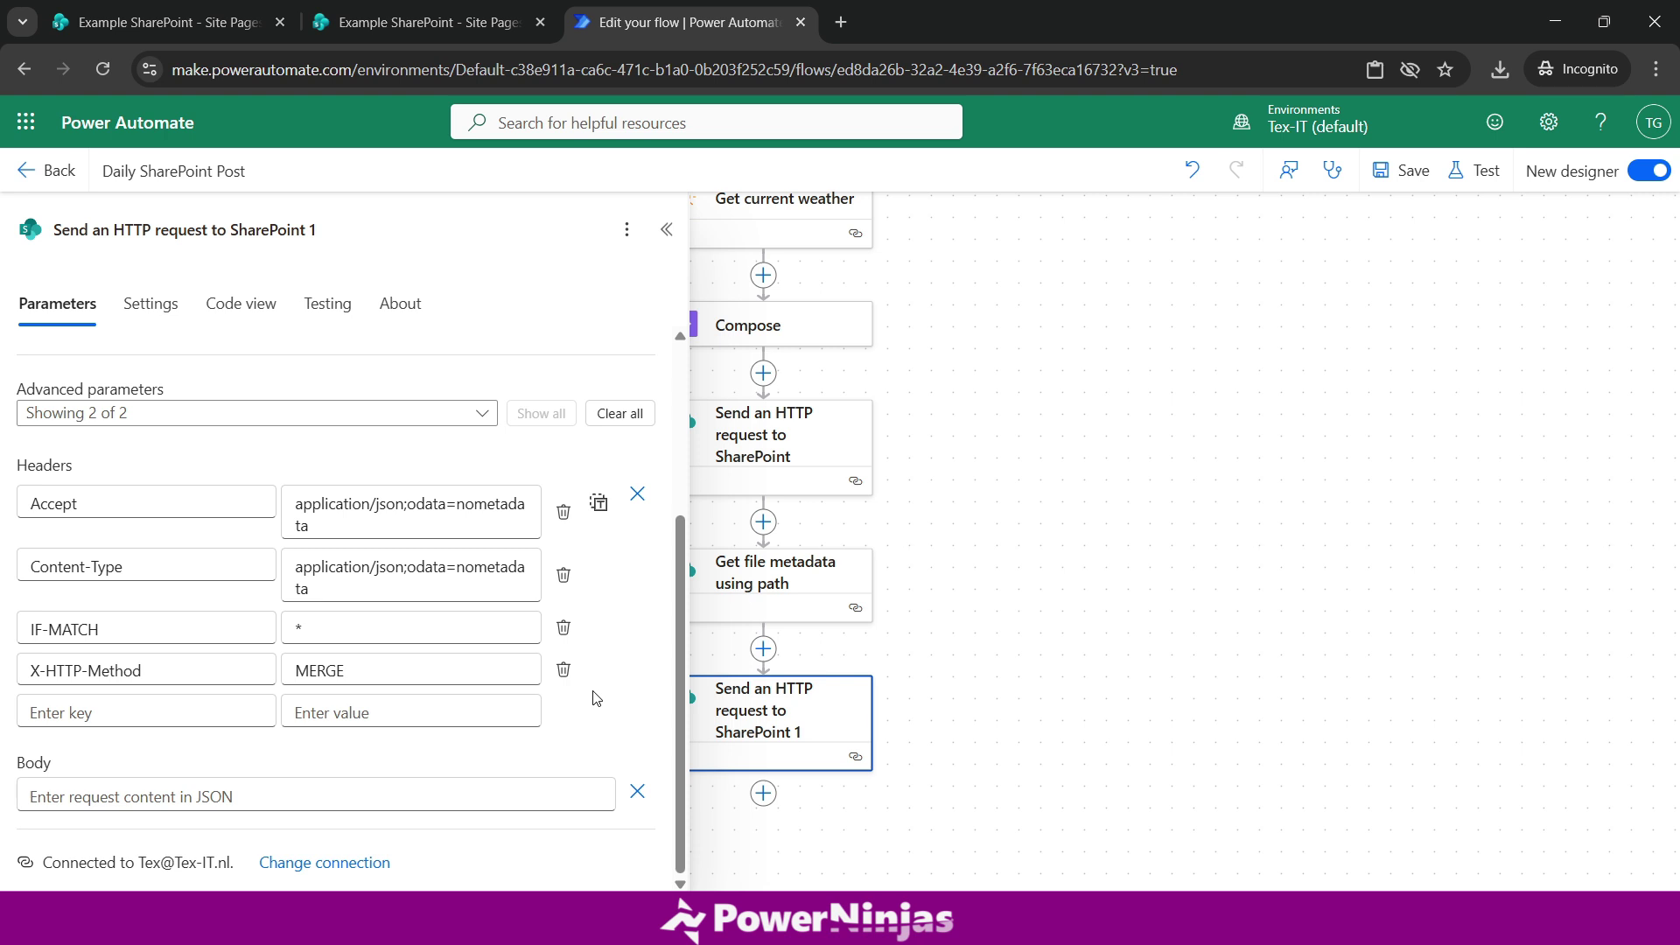
click(435, 793)
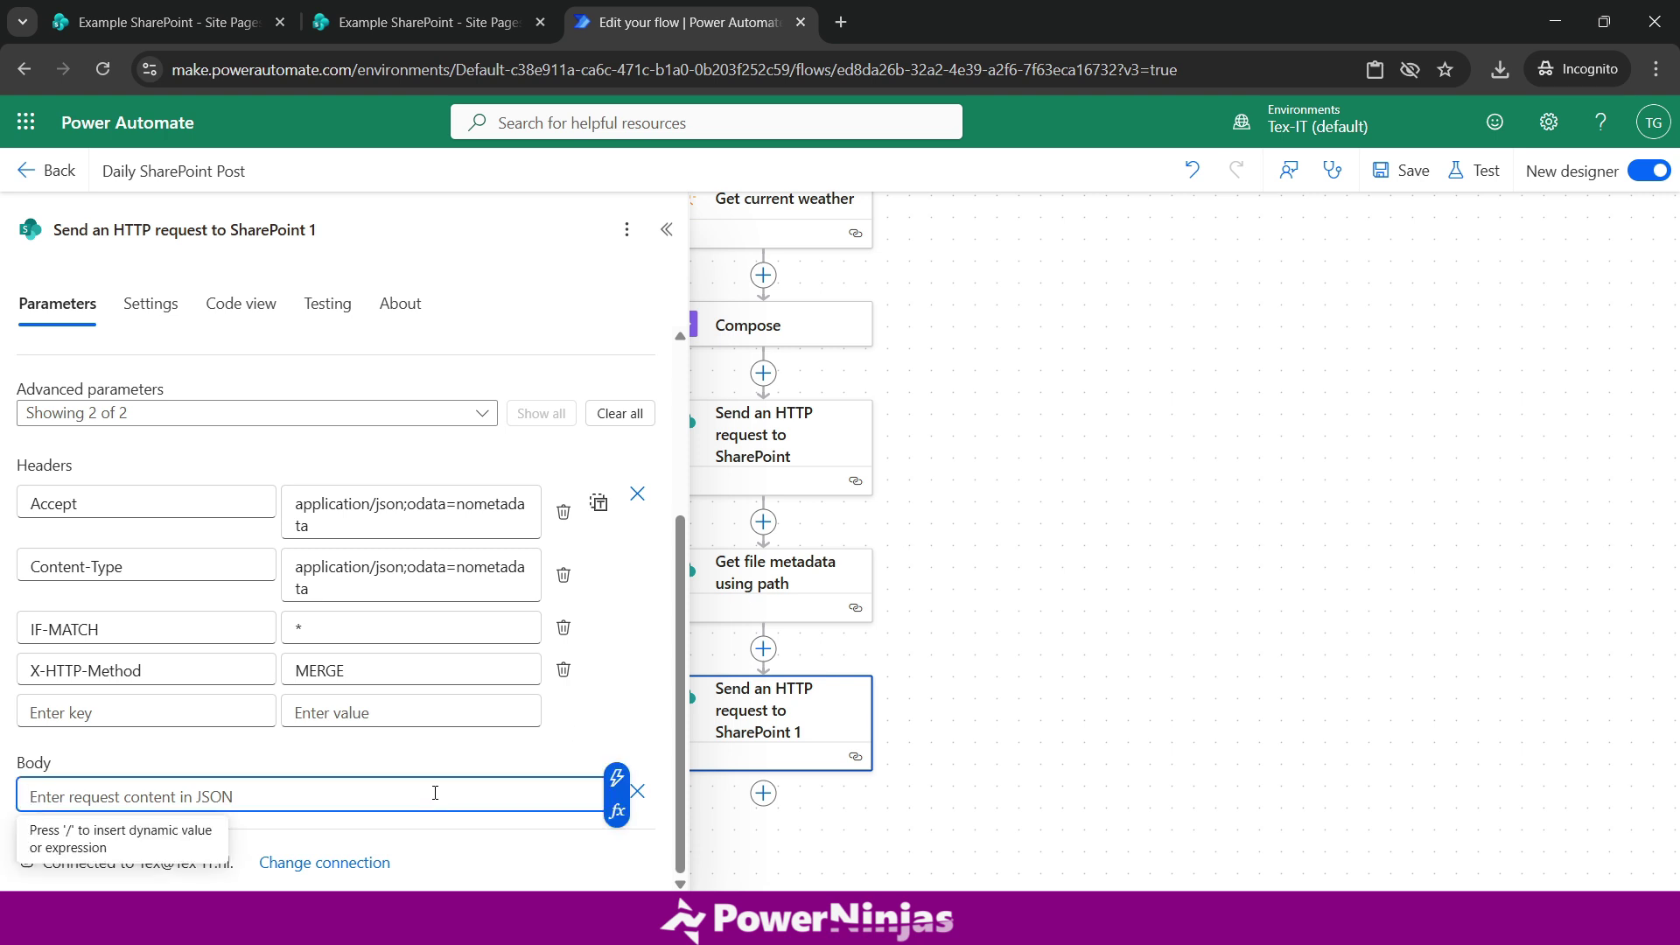
key(ctrl+v)
scroll(435, 793, down, 1)
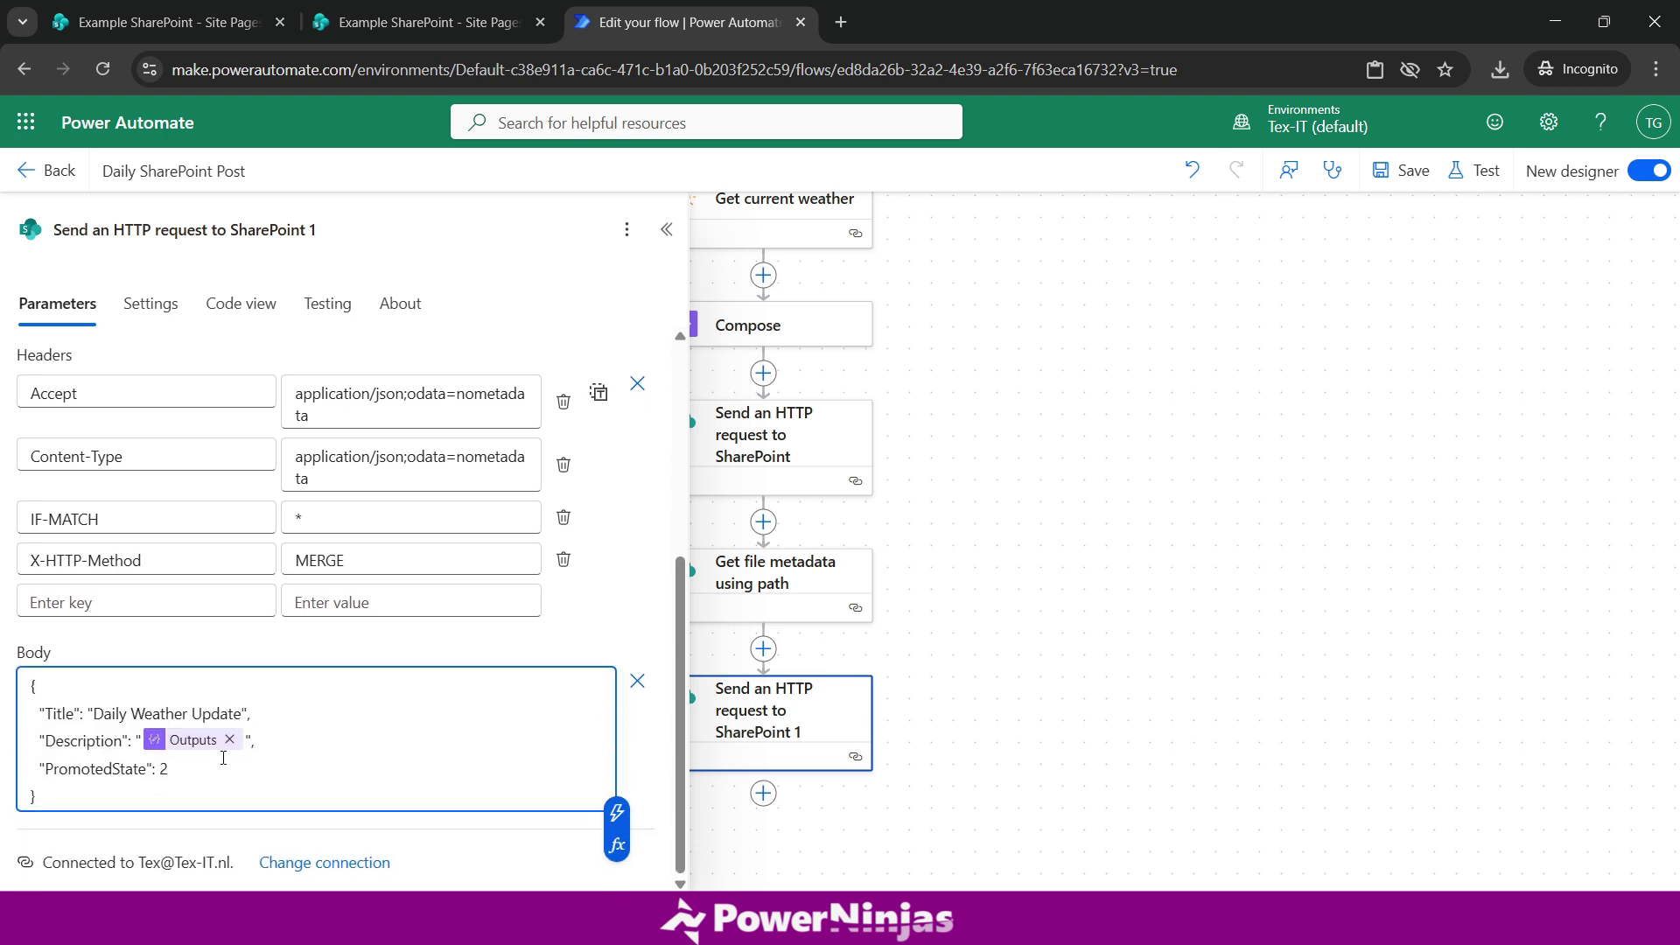
click(335, 754)
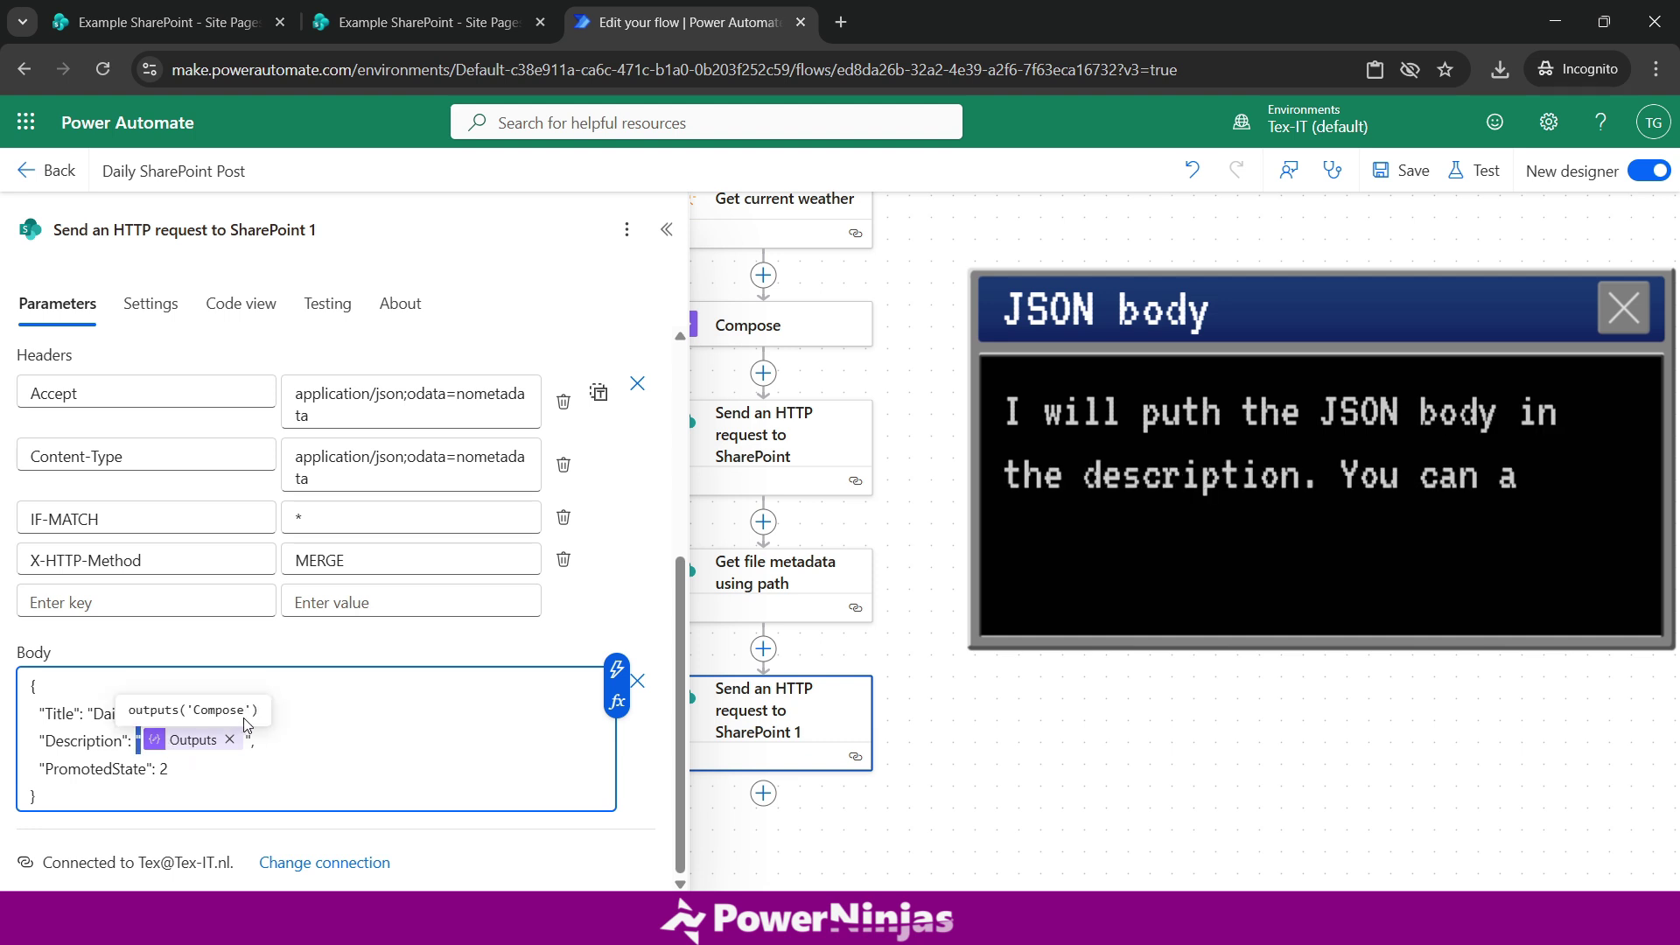
Replace the Title text in the JSON body with the Compose action's Outputs dynamic content
drag(243, 713, 87, 714)
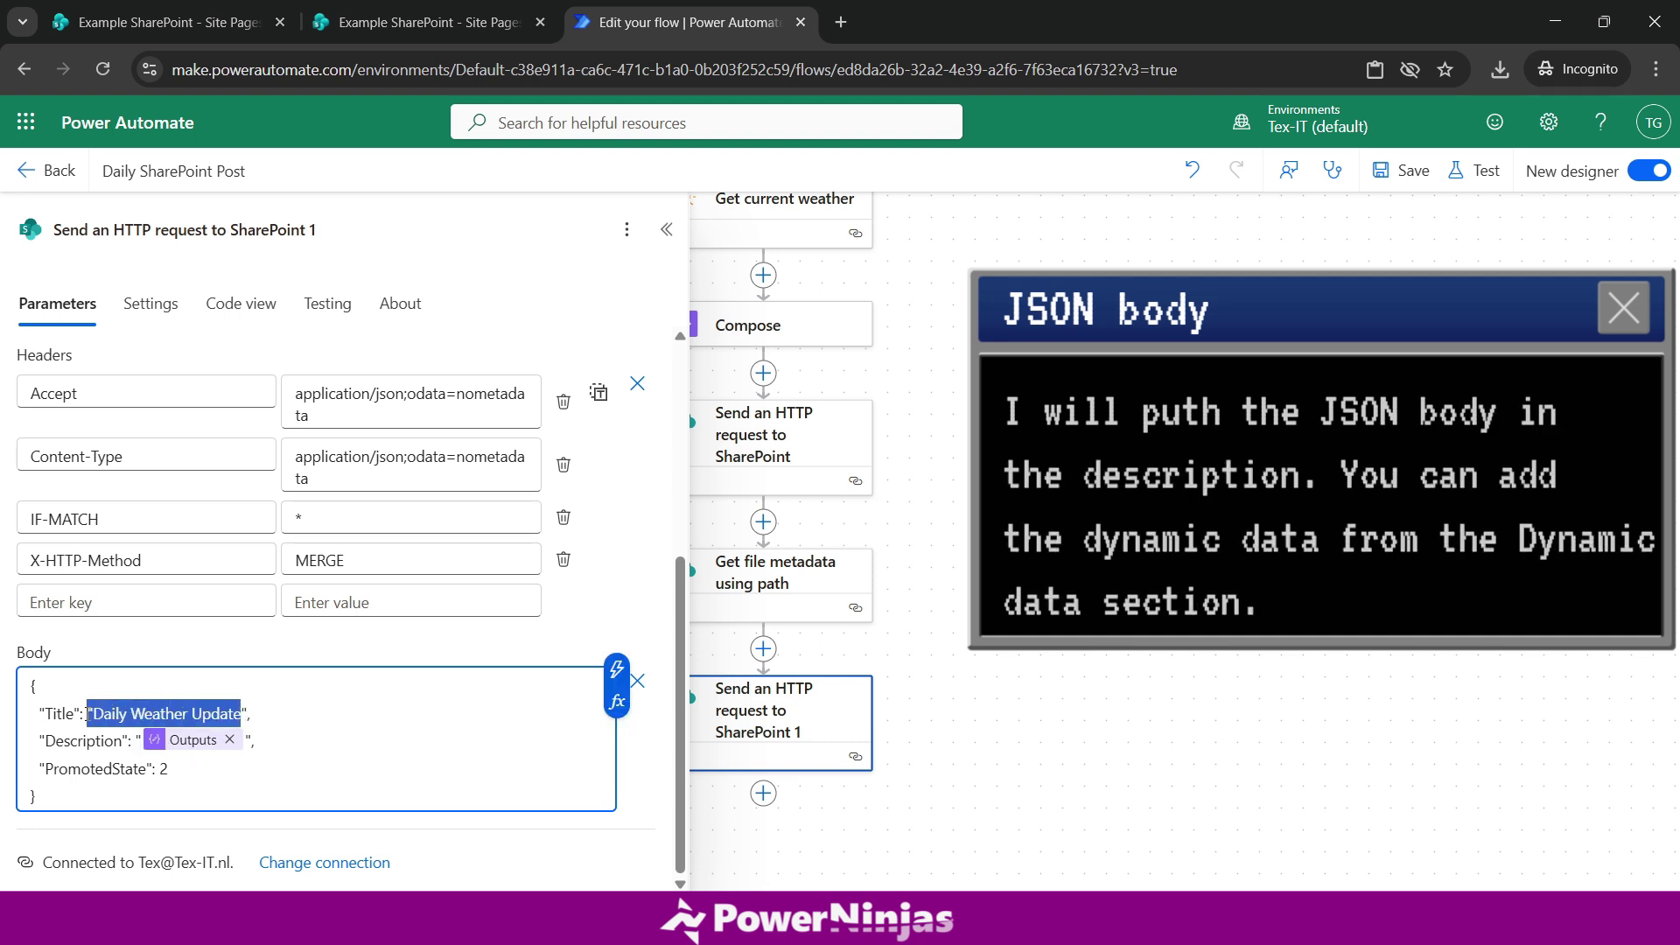
key(BackSpace)
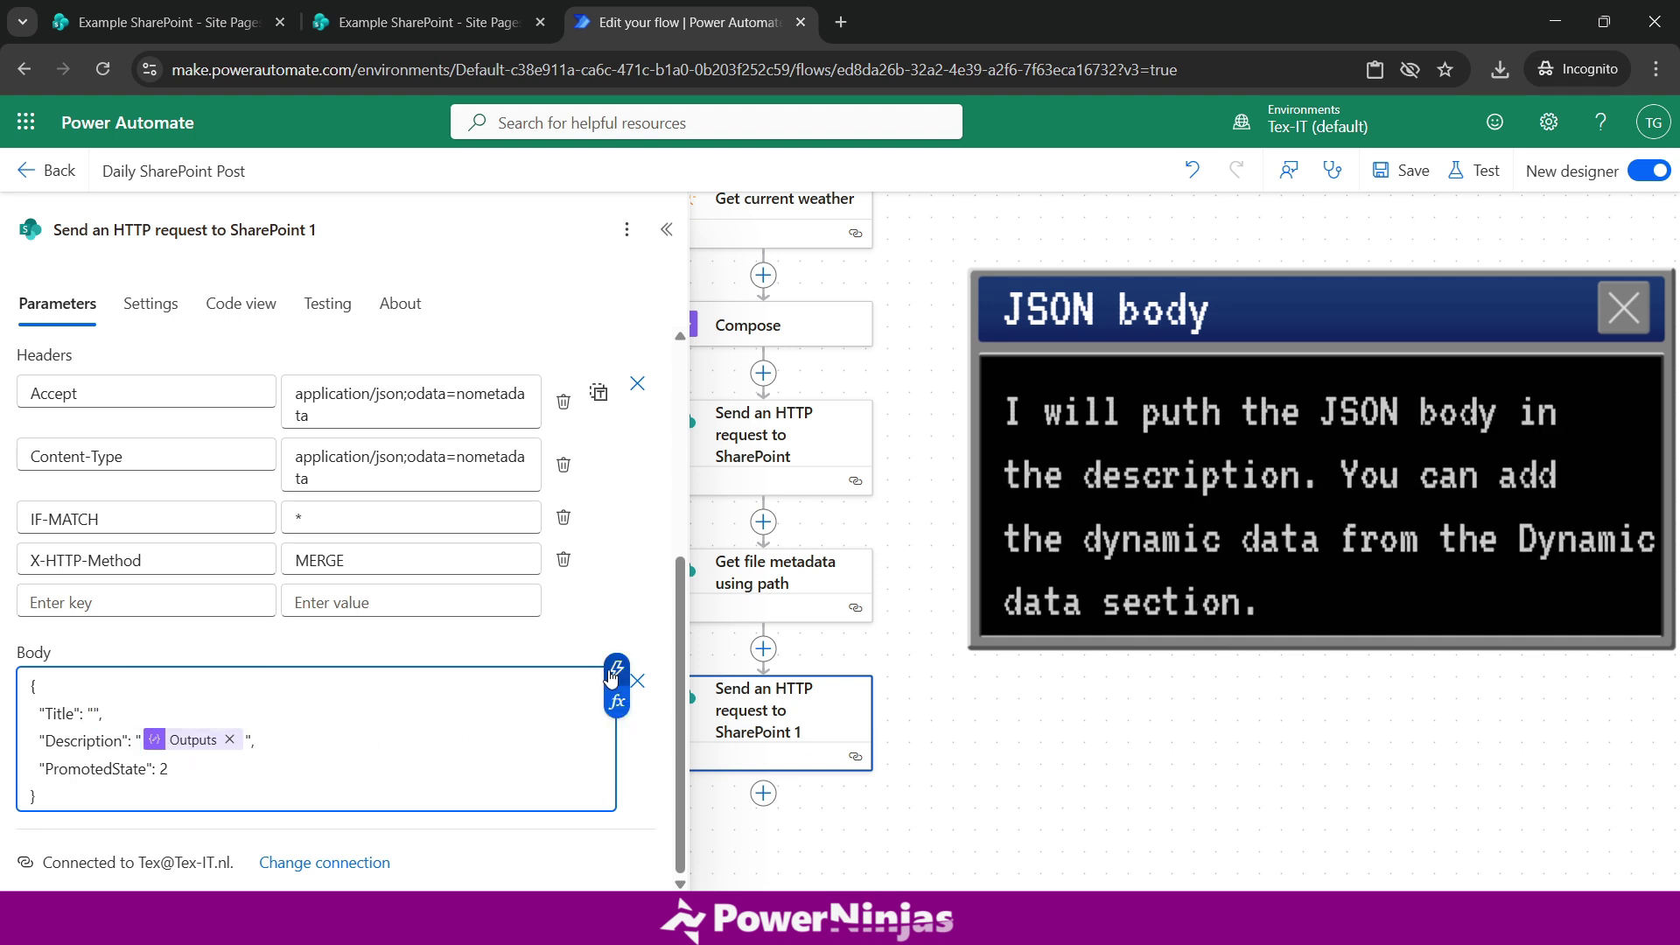
click(613, 672)
click(729, 792)
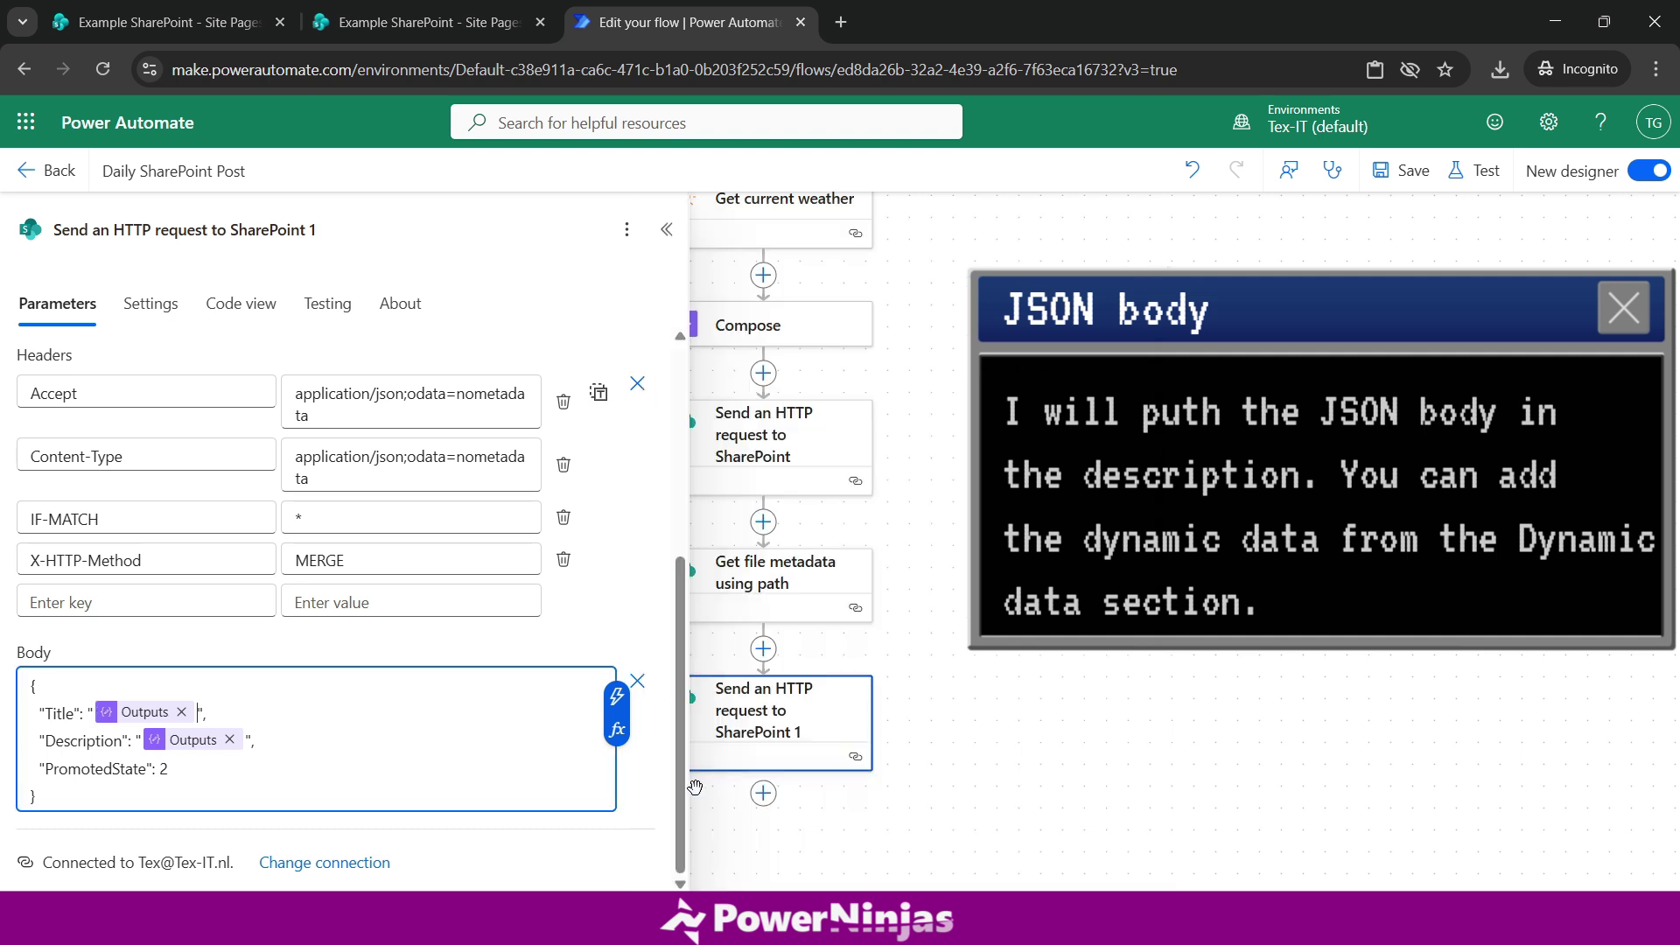
click(186, 772)
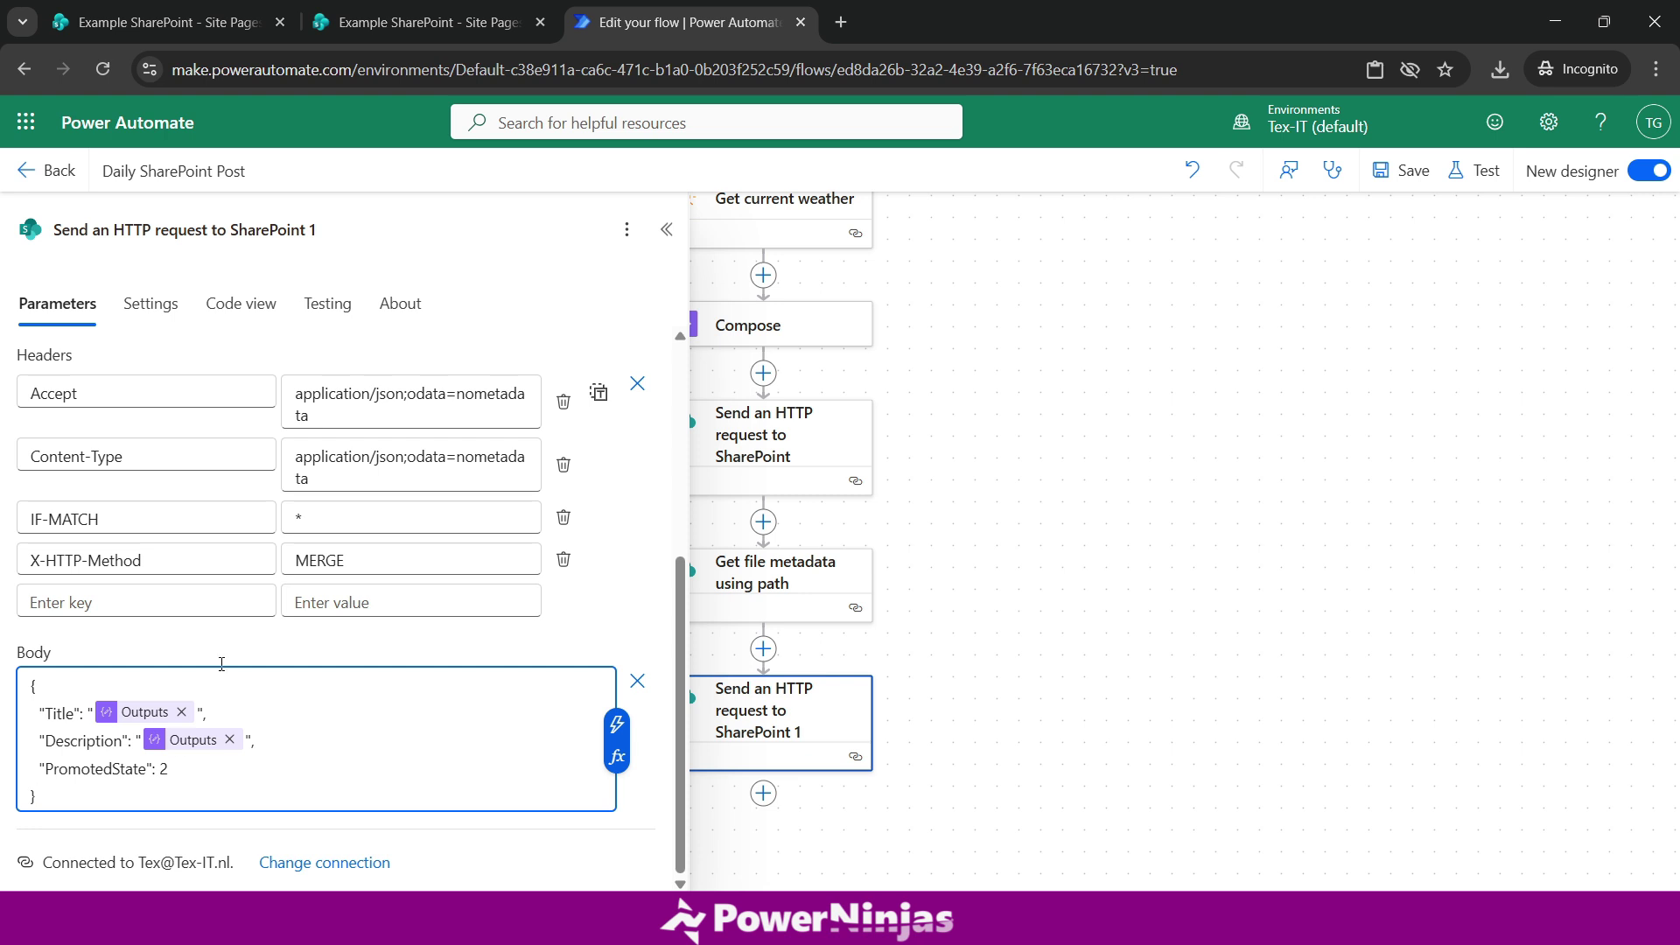
Rename the new action as Send an HTTP request to SharePoint (update page) and save the flow
click(308, 231)
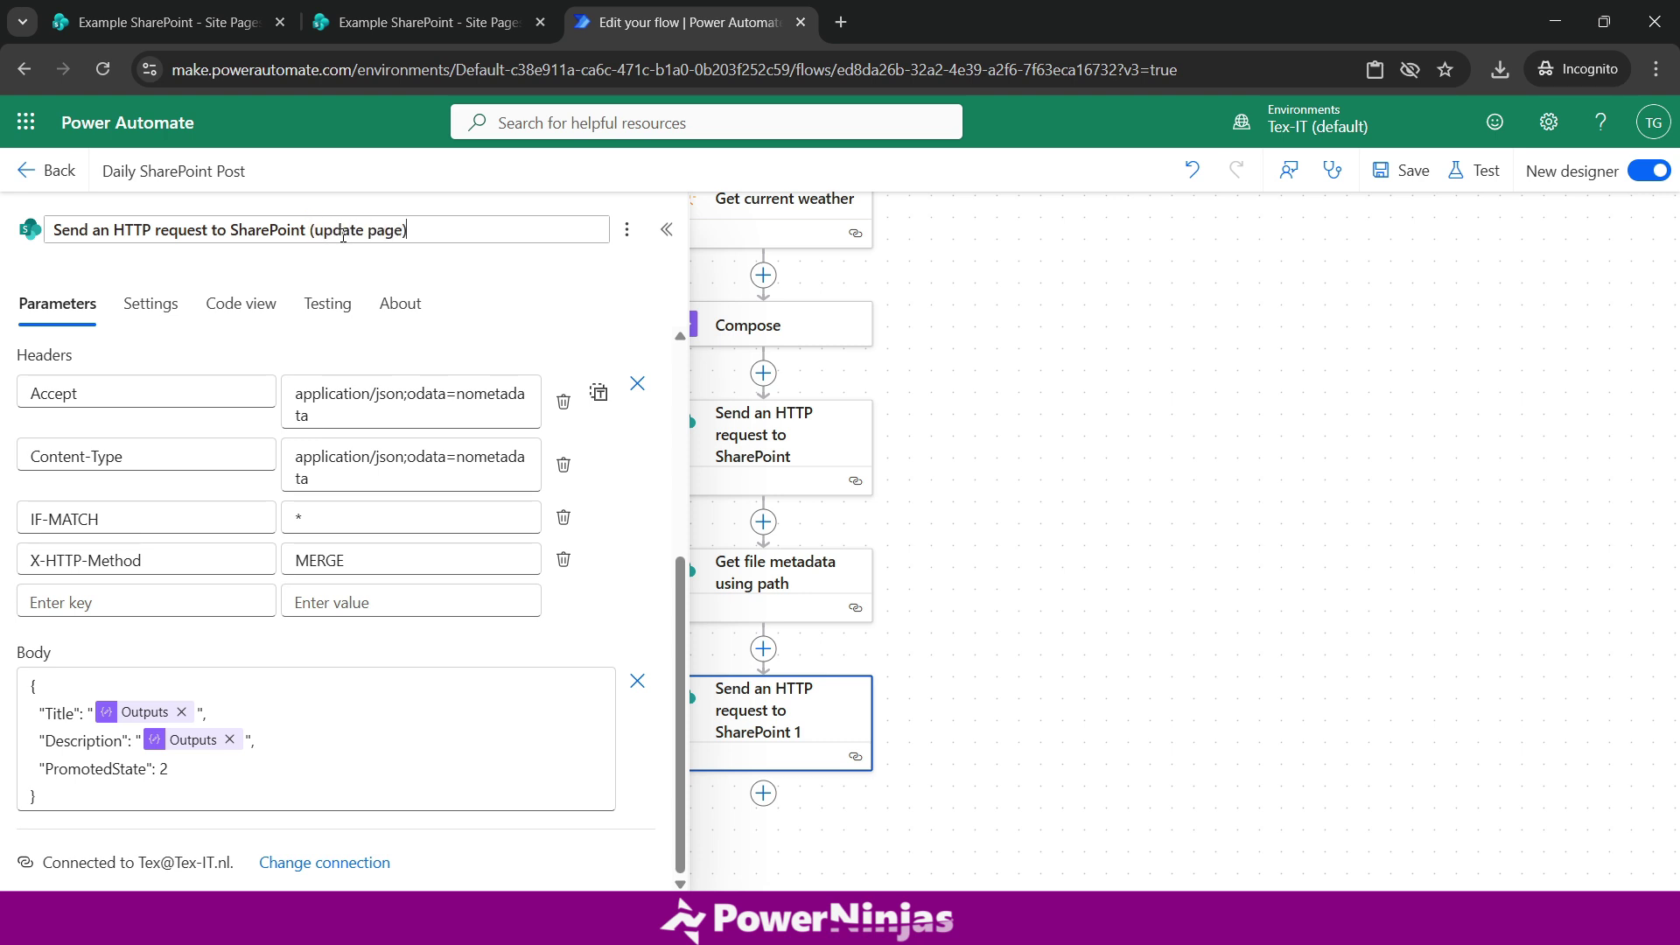
click(1400, 171)
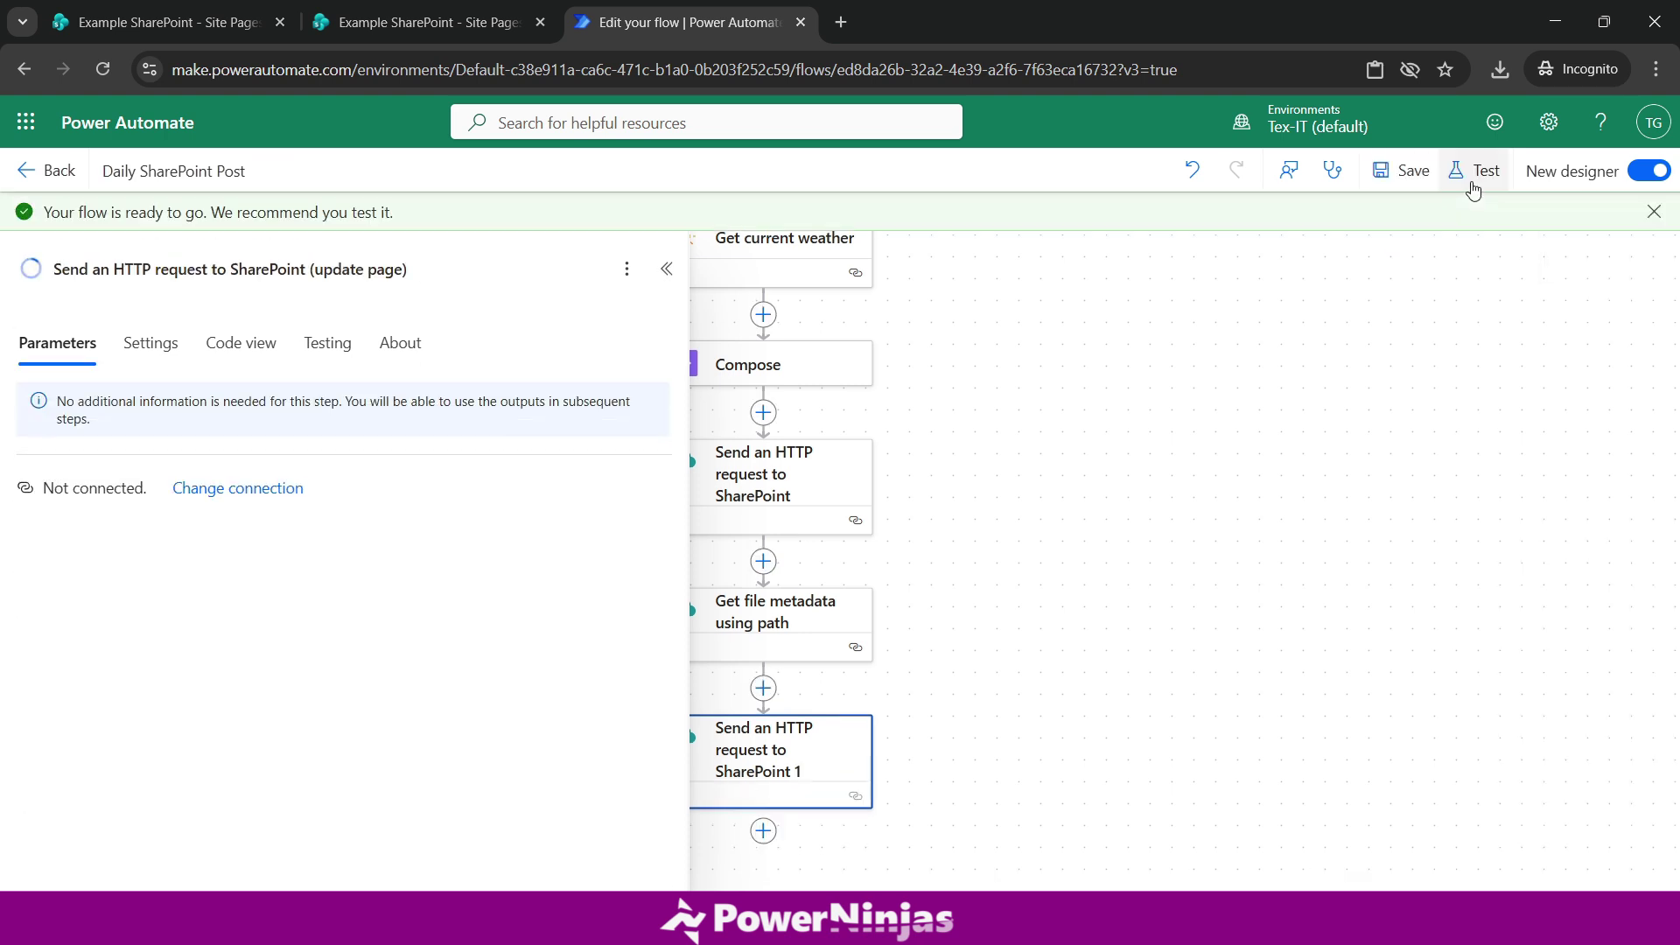
Run a manual test of the flow
click(1474, 175)
click(1371, 237)
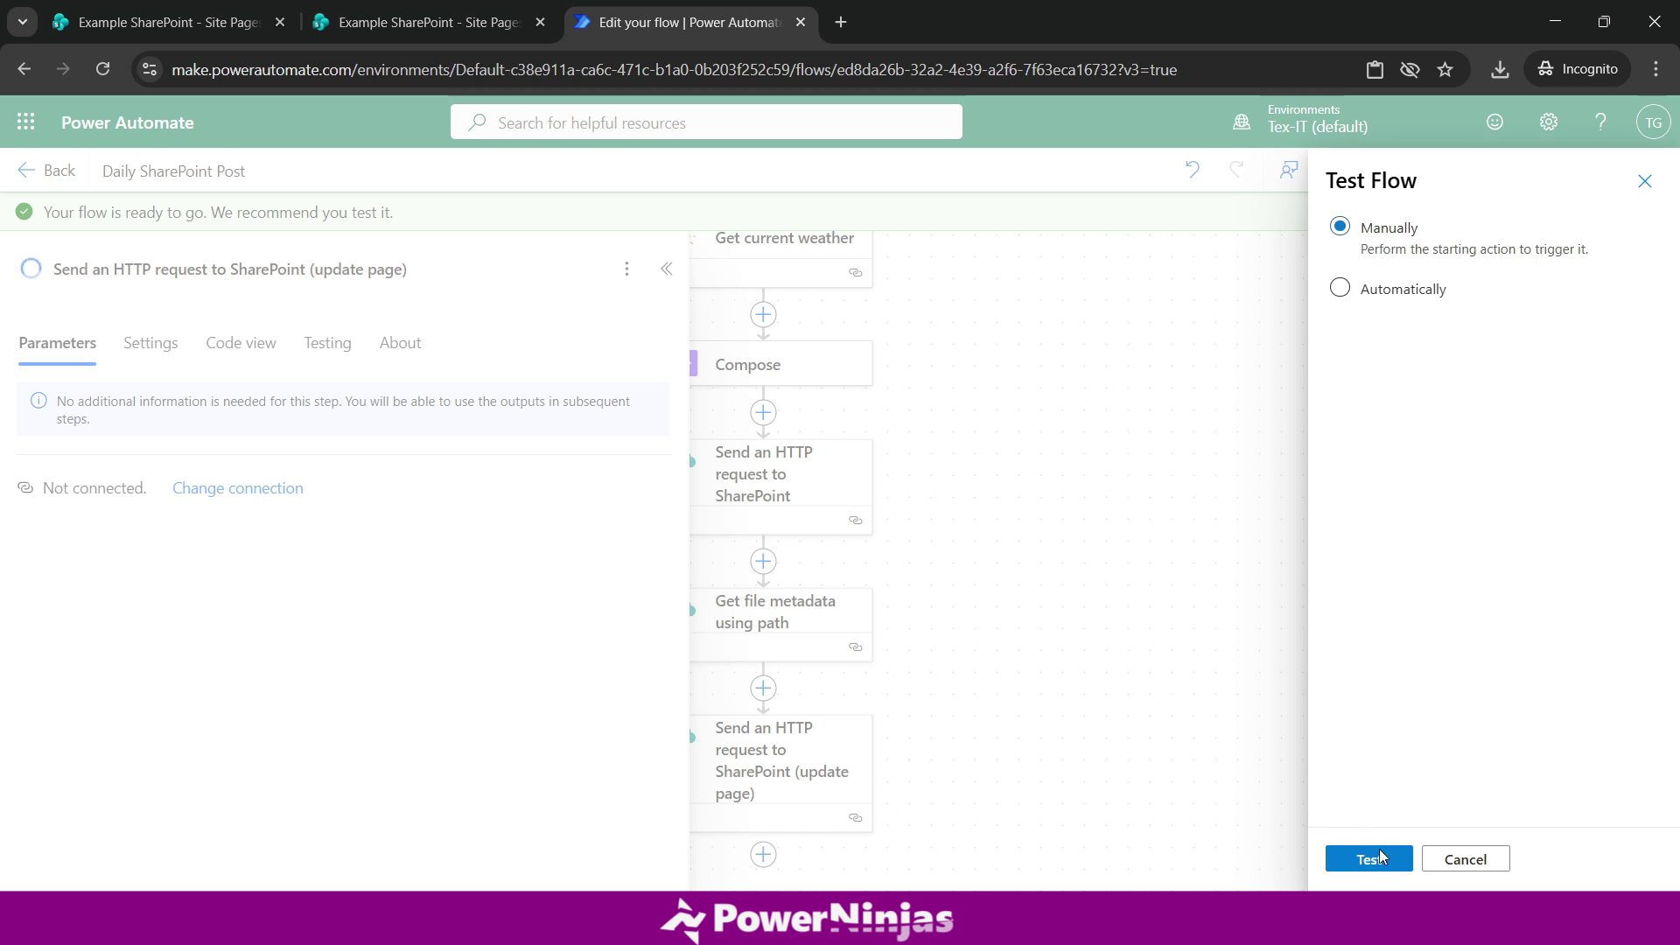
click(1382, 857)
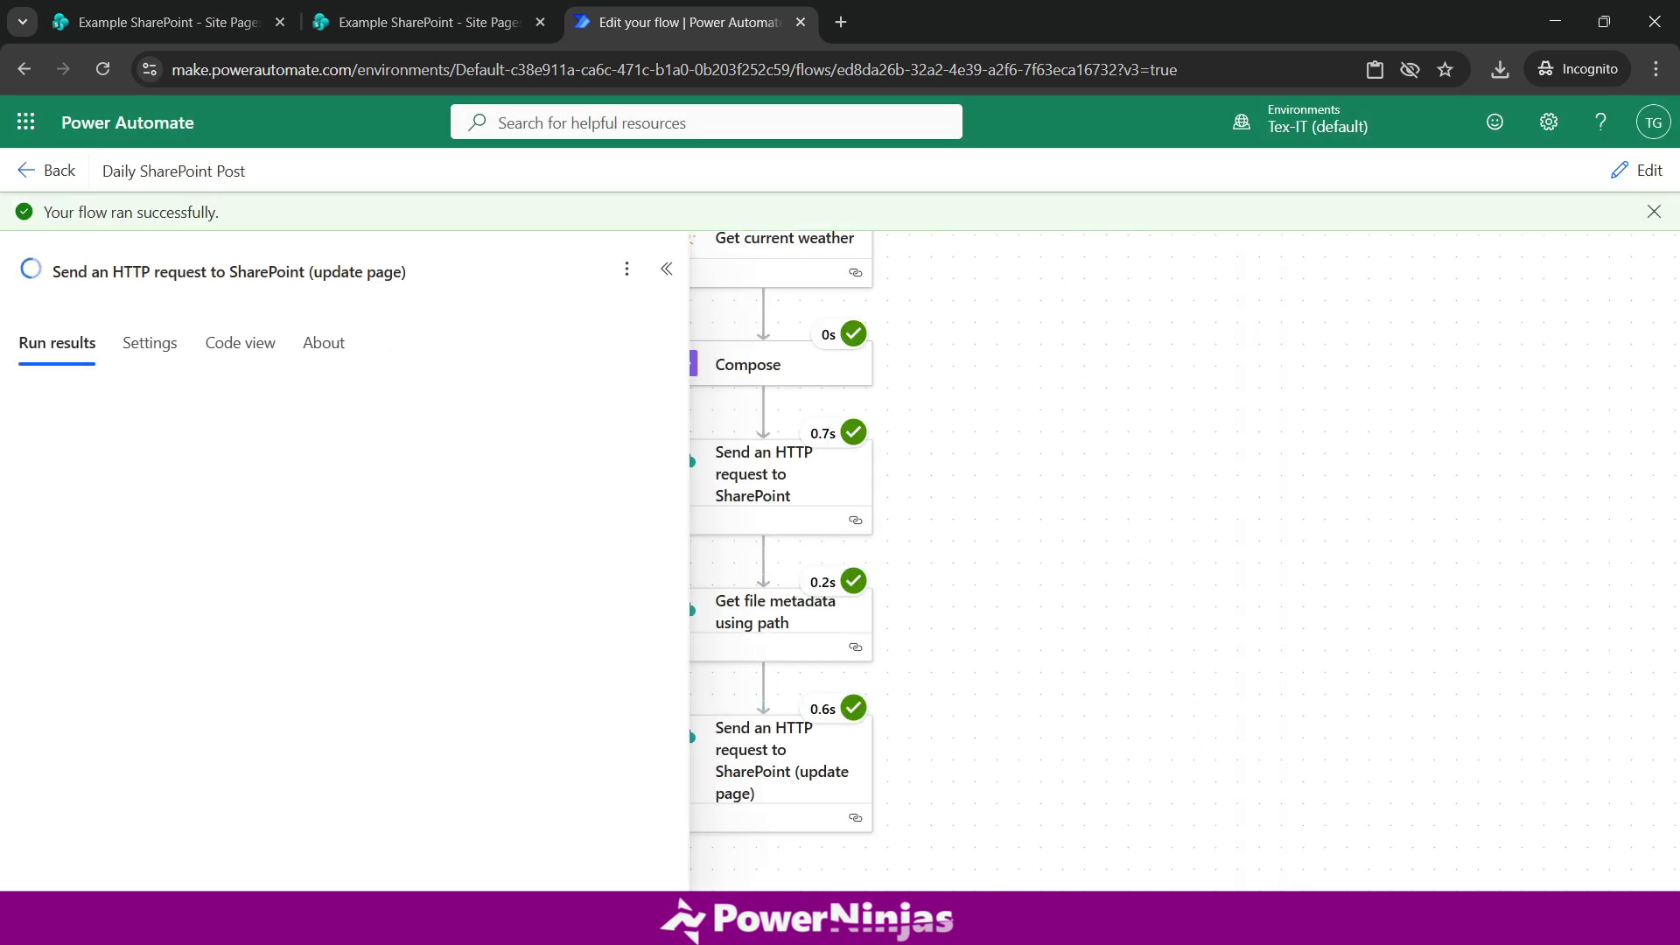
Switch to SharePoint, open Weatherupdate.aspx from Site Pages and check the page title
click(420, 25)
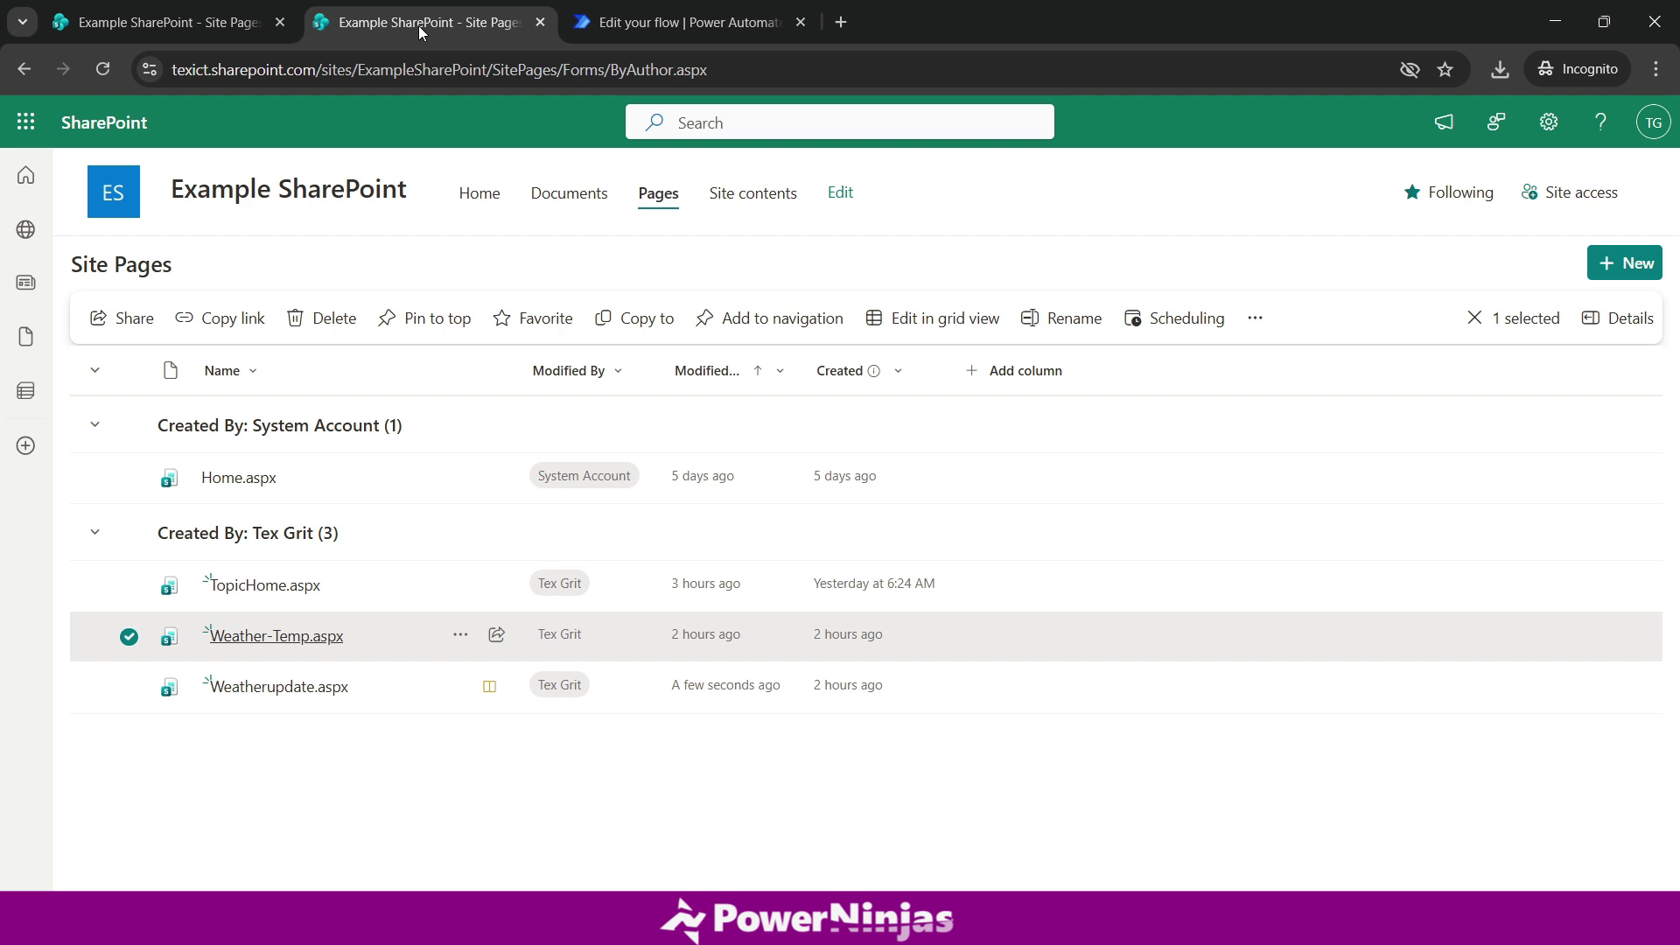
click(294, 688)
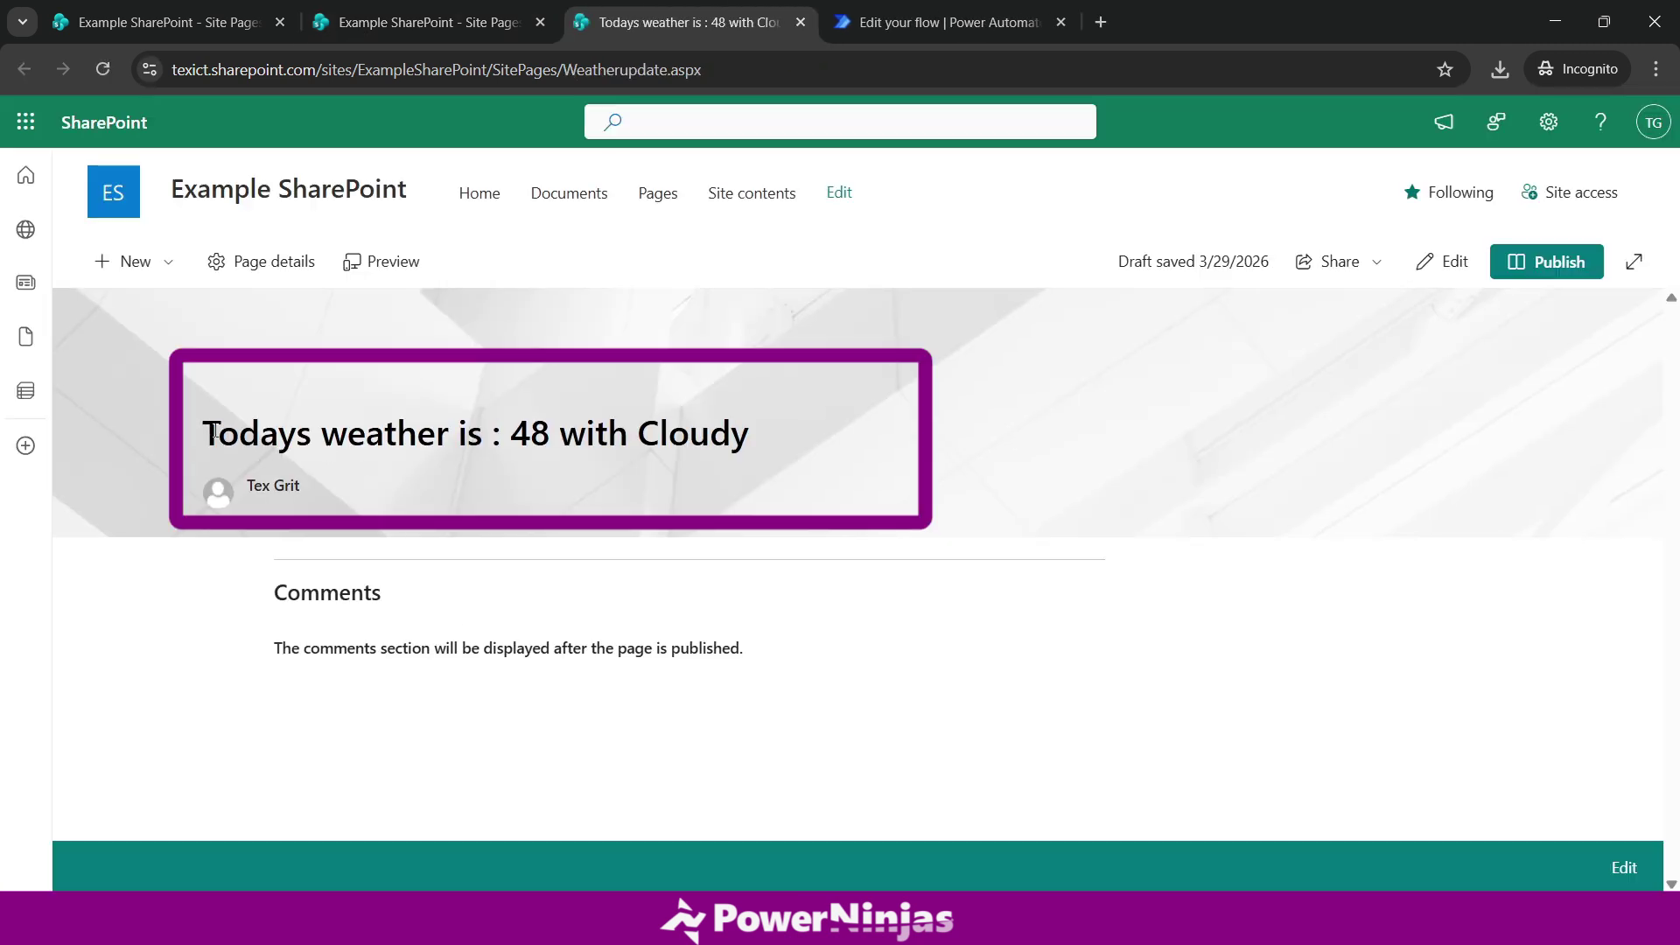
mouse_move(214, 430)
mouse_down()
mouse_move(823, 431)
mouse_move(191, 432)
mouse_up()
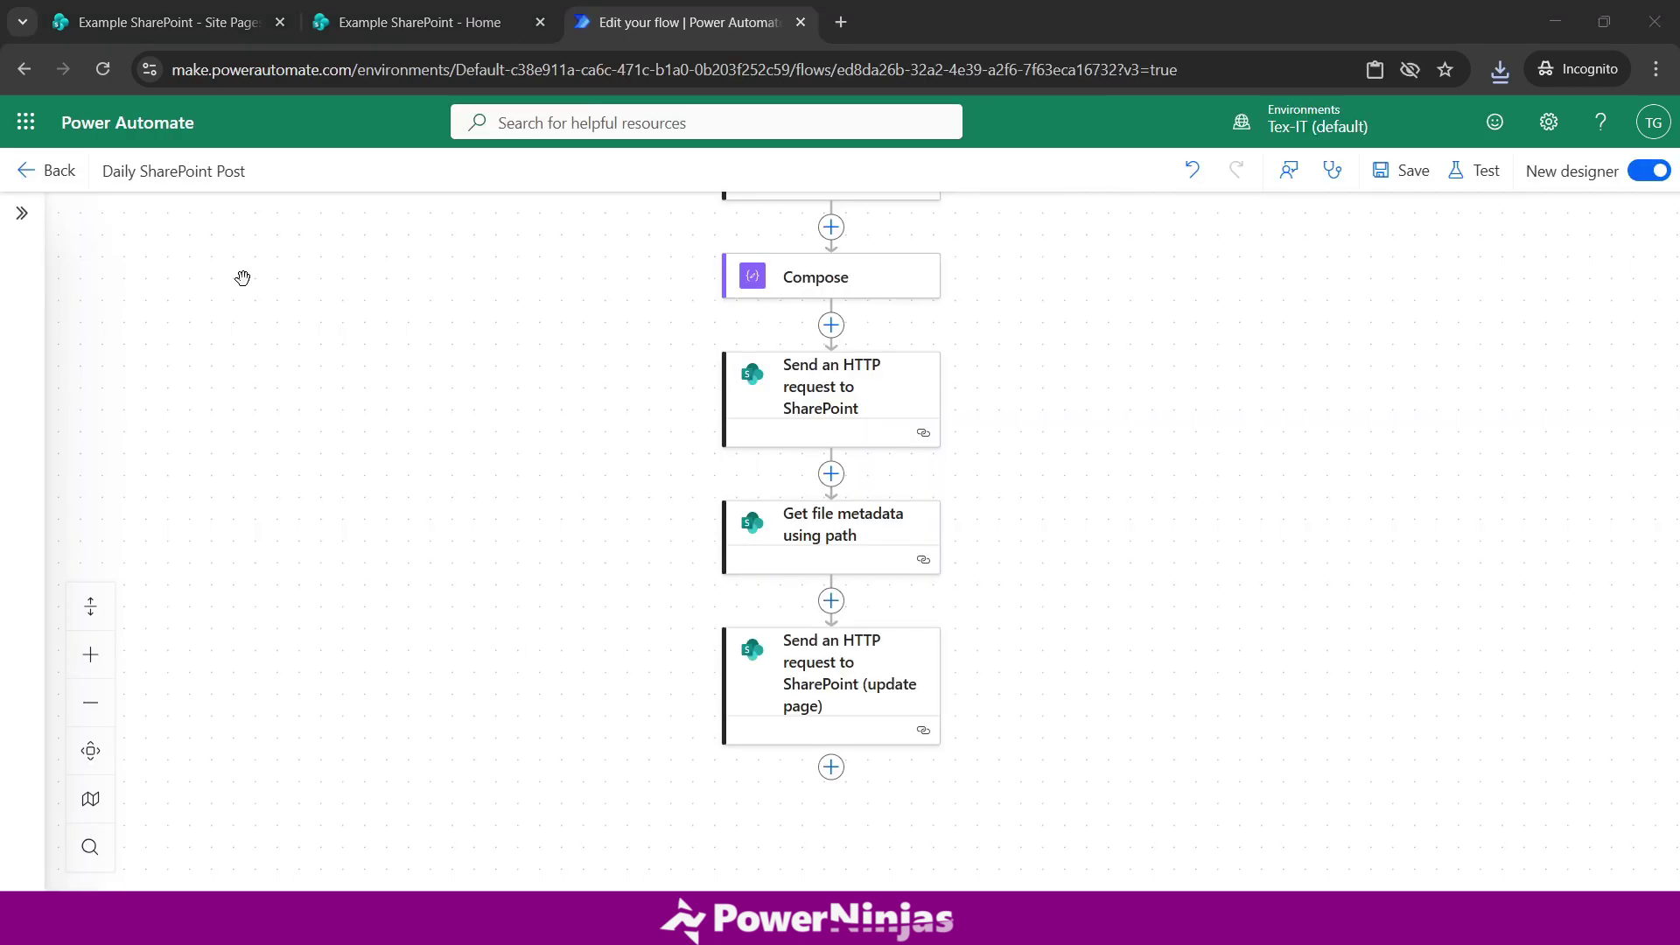
drag(622, 639, 559, 495)
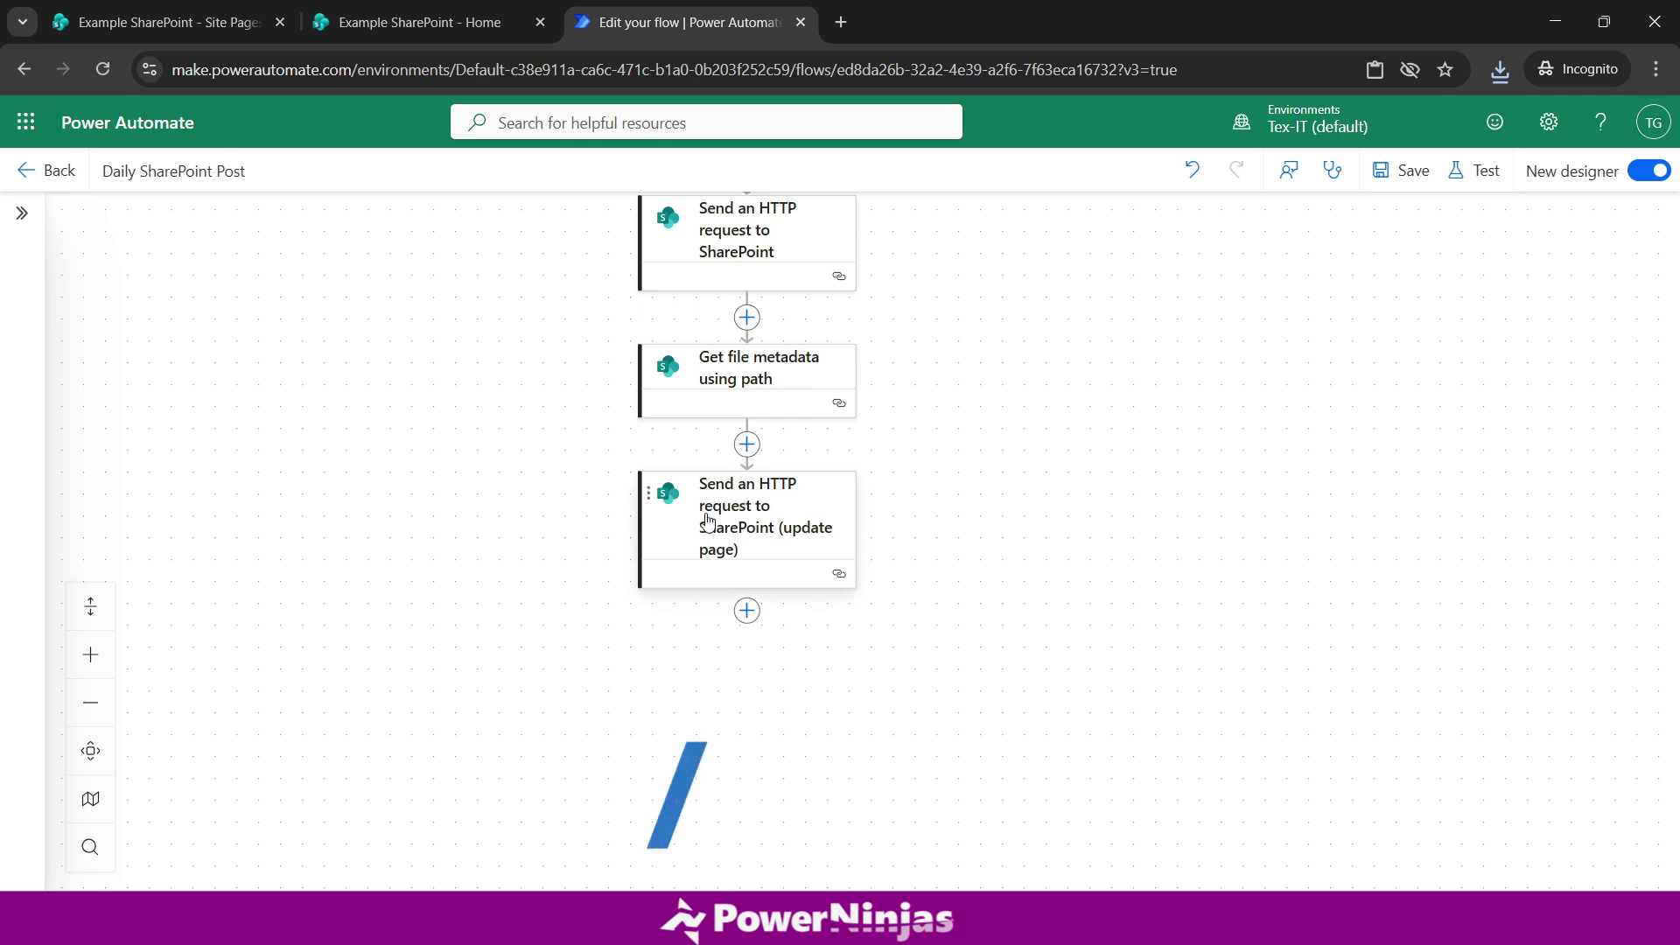
Add a Send an HTTP request to SharePoint action after the update page action, using the Example SharePoint site and the POST method
click(747, 611)
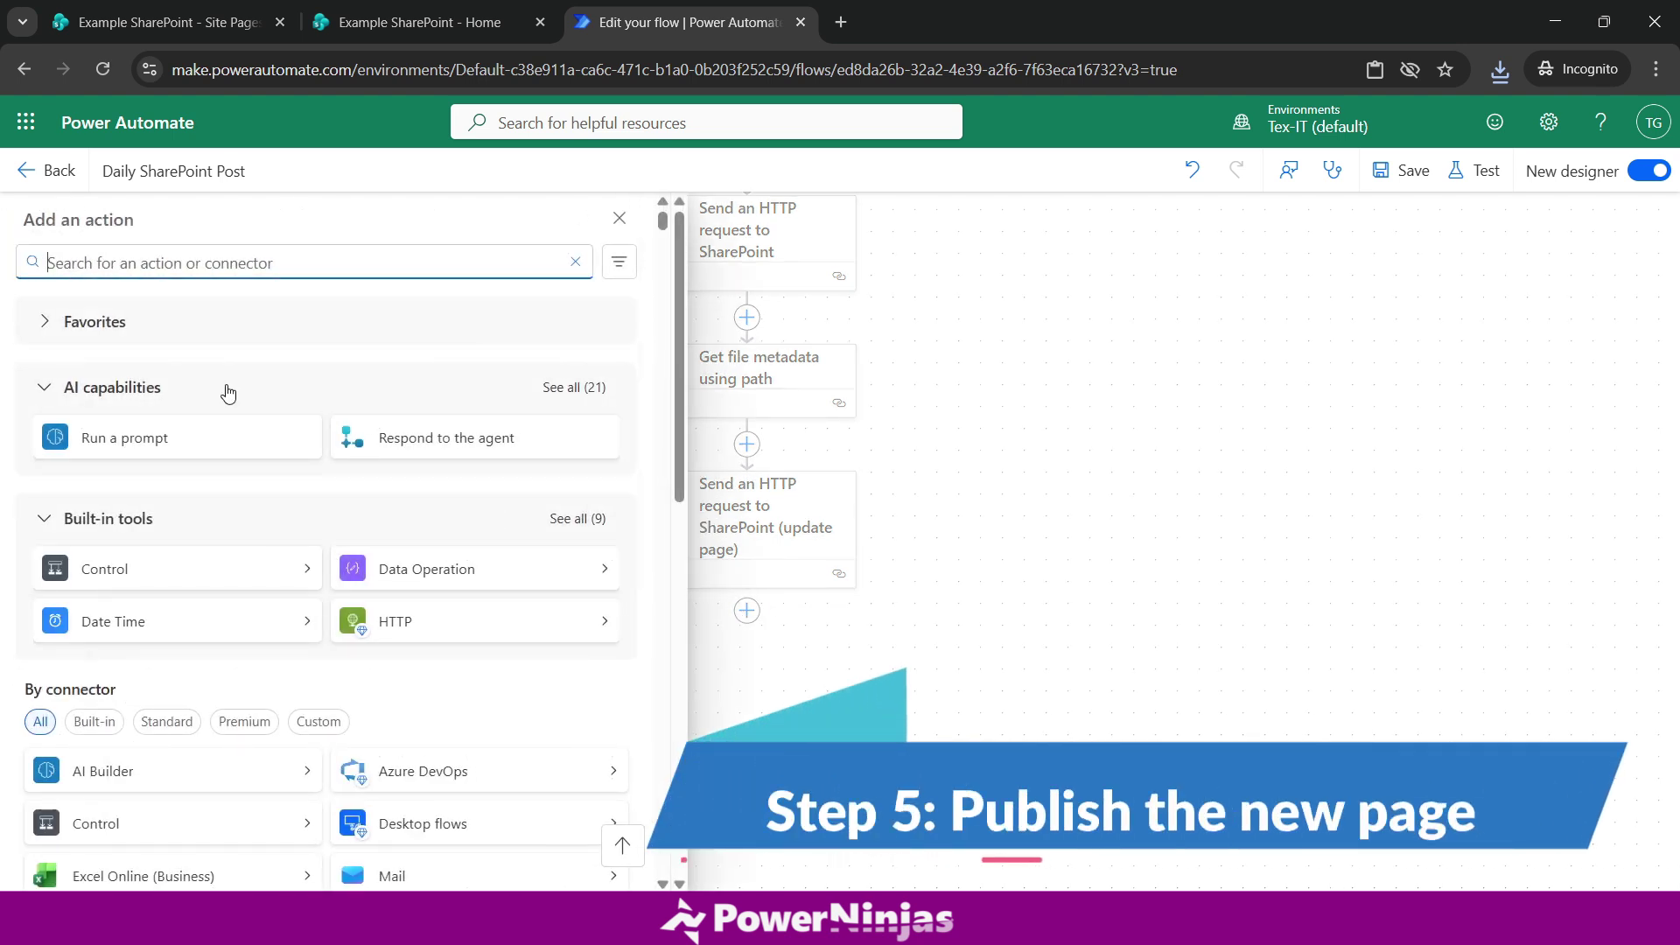
text(send an http)
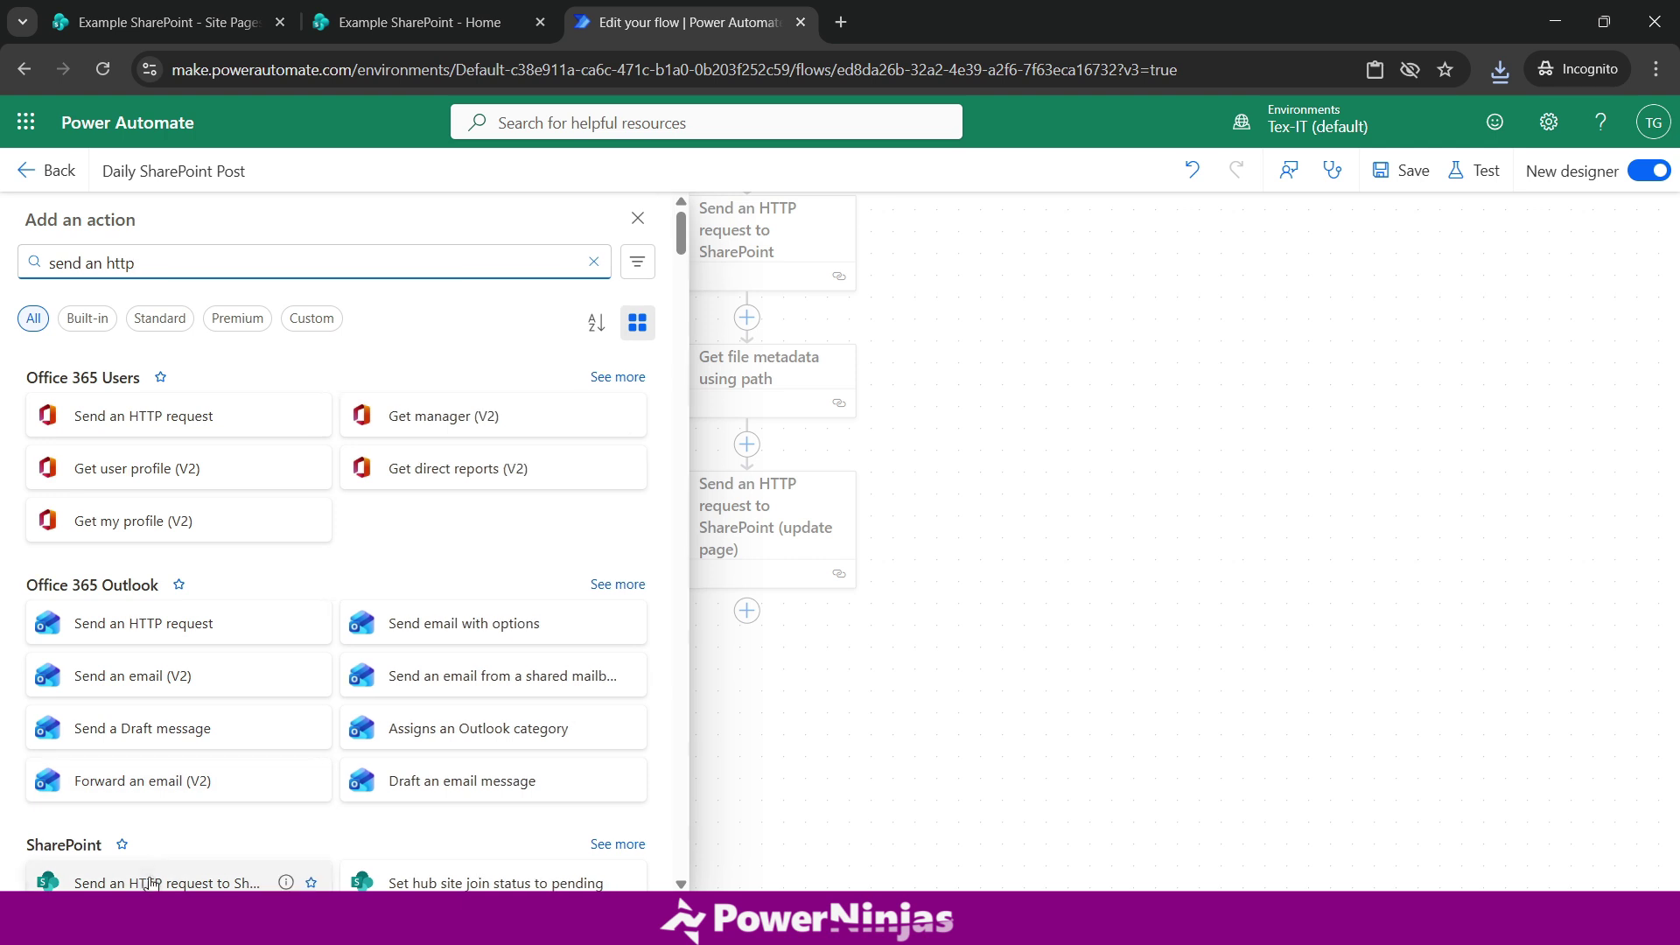
click(166, 880)
click(82, 468)
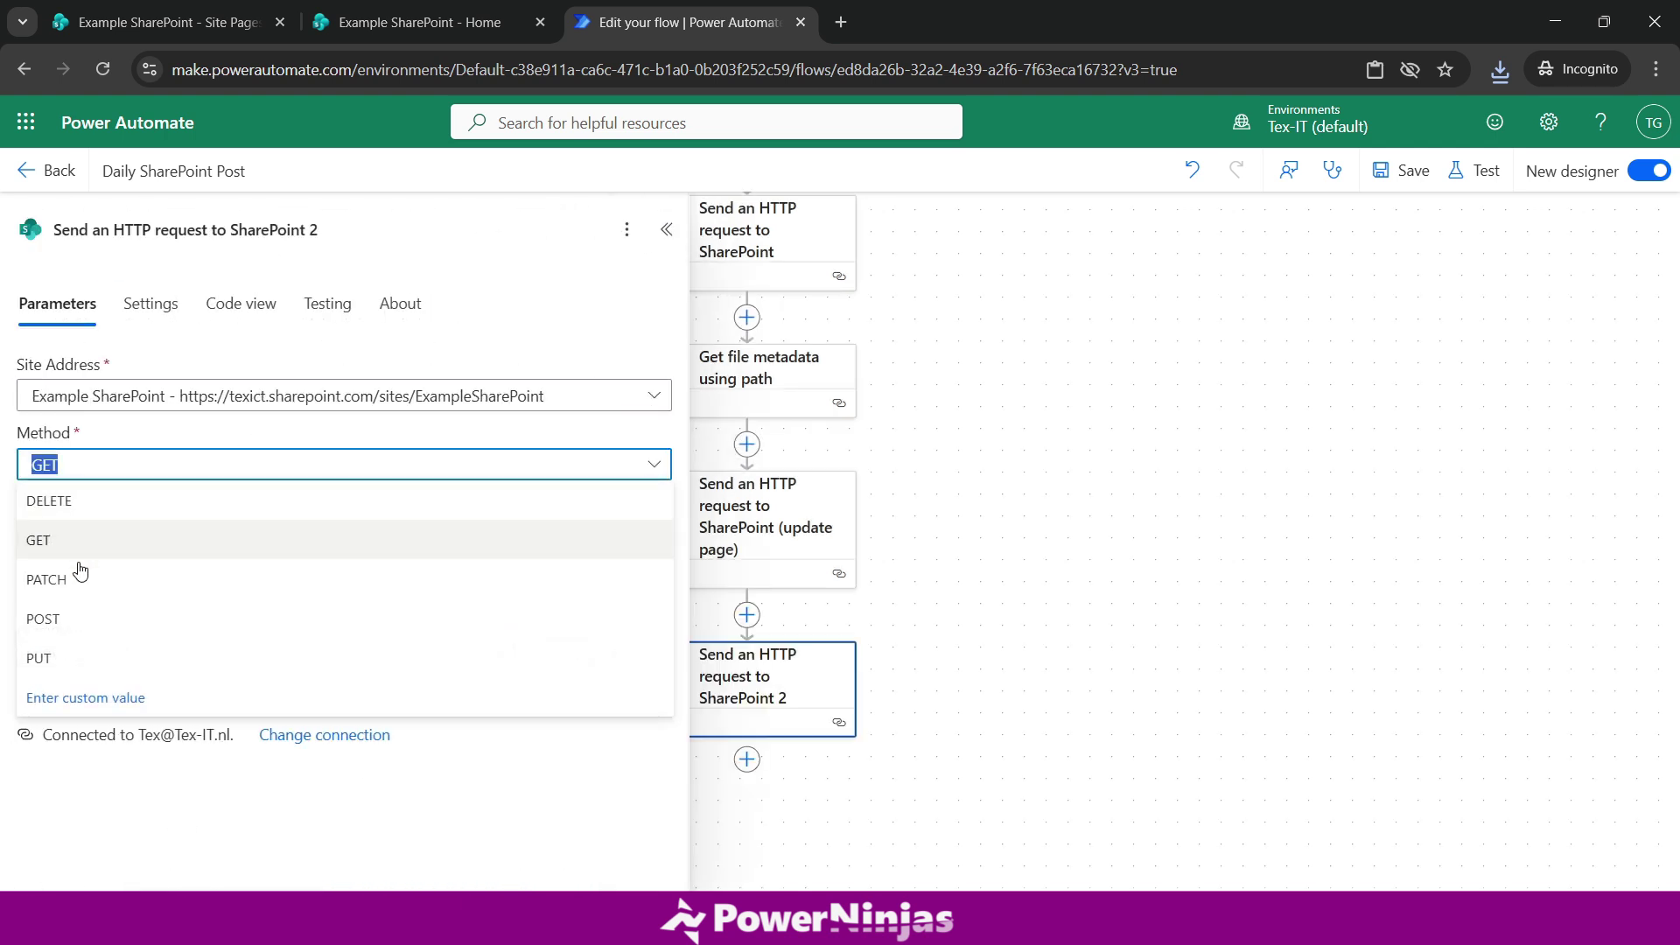
click(78, 618)
Set the Uri to _api/web/getfilebyserverrelativeurl('/sites/ExampleSharePoint/SitePages/Weatherupdate.aspx')/Publish() and save the flow
click(86, 536)
text(_api/web/getfilebyserverrelativeurl('/sites/ExampleSharePoint/SitePages/Weatherupdate.aspx')/Publish())
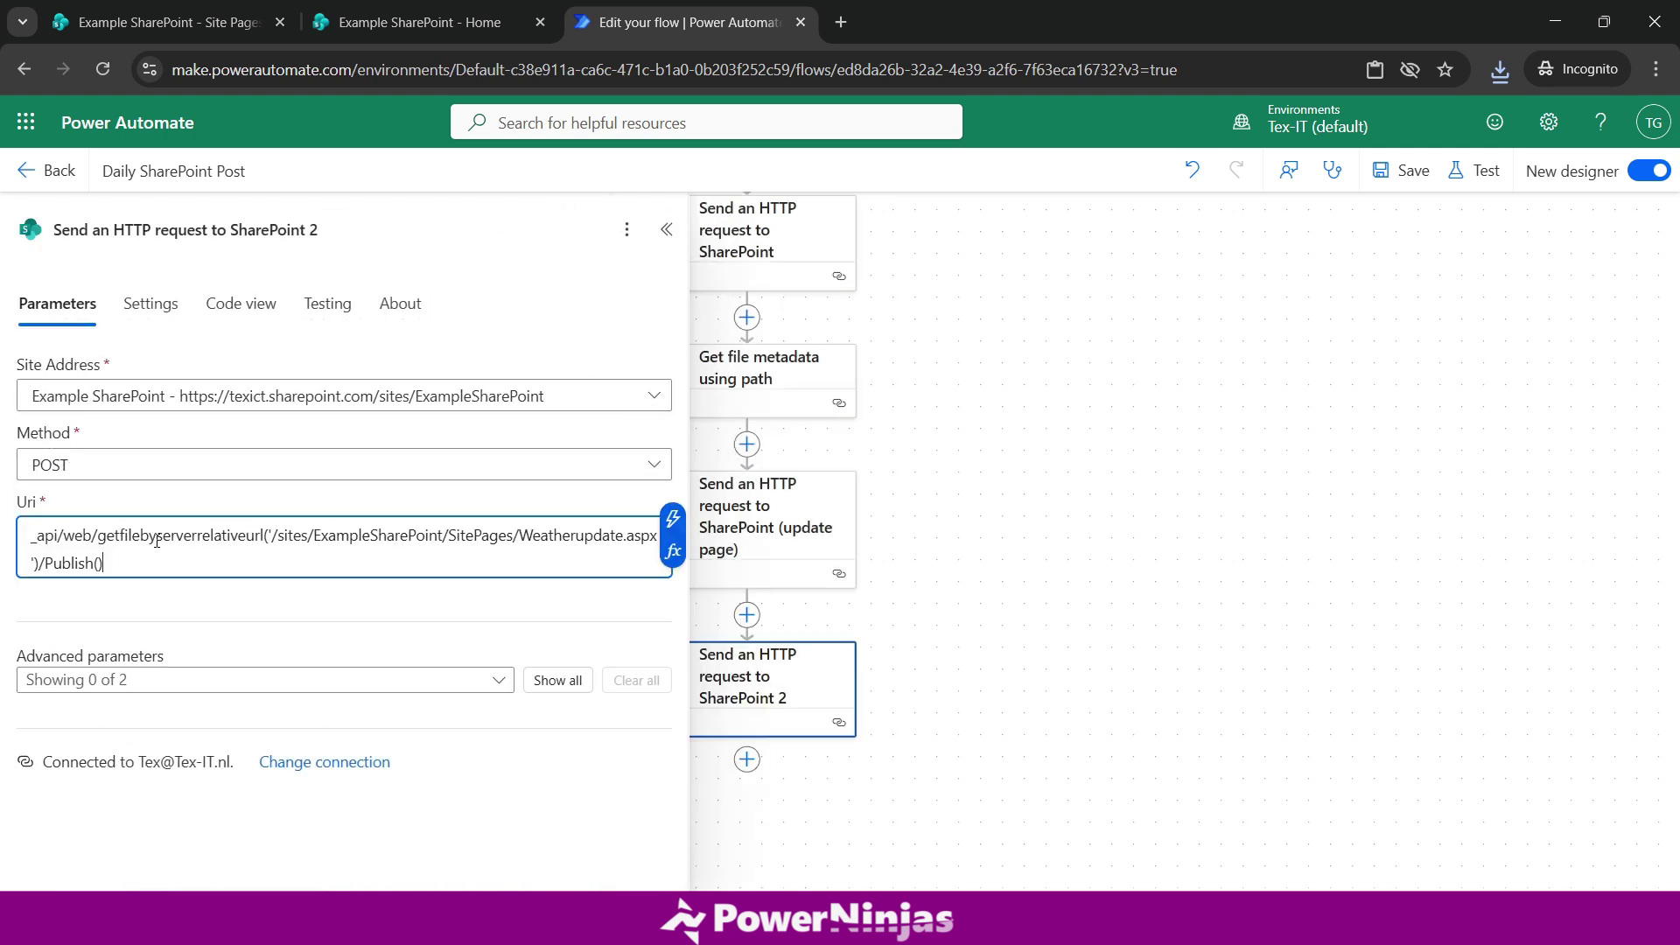
click(171, 626)
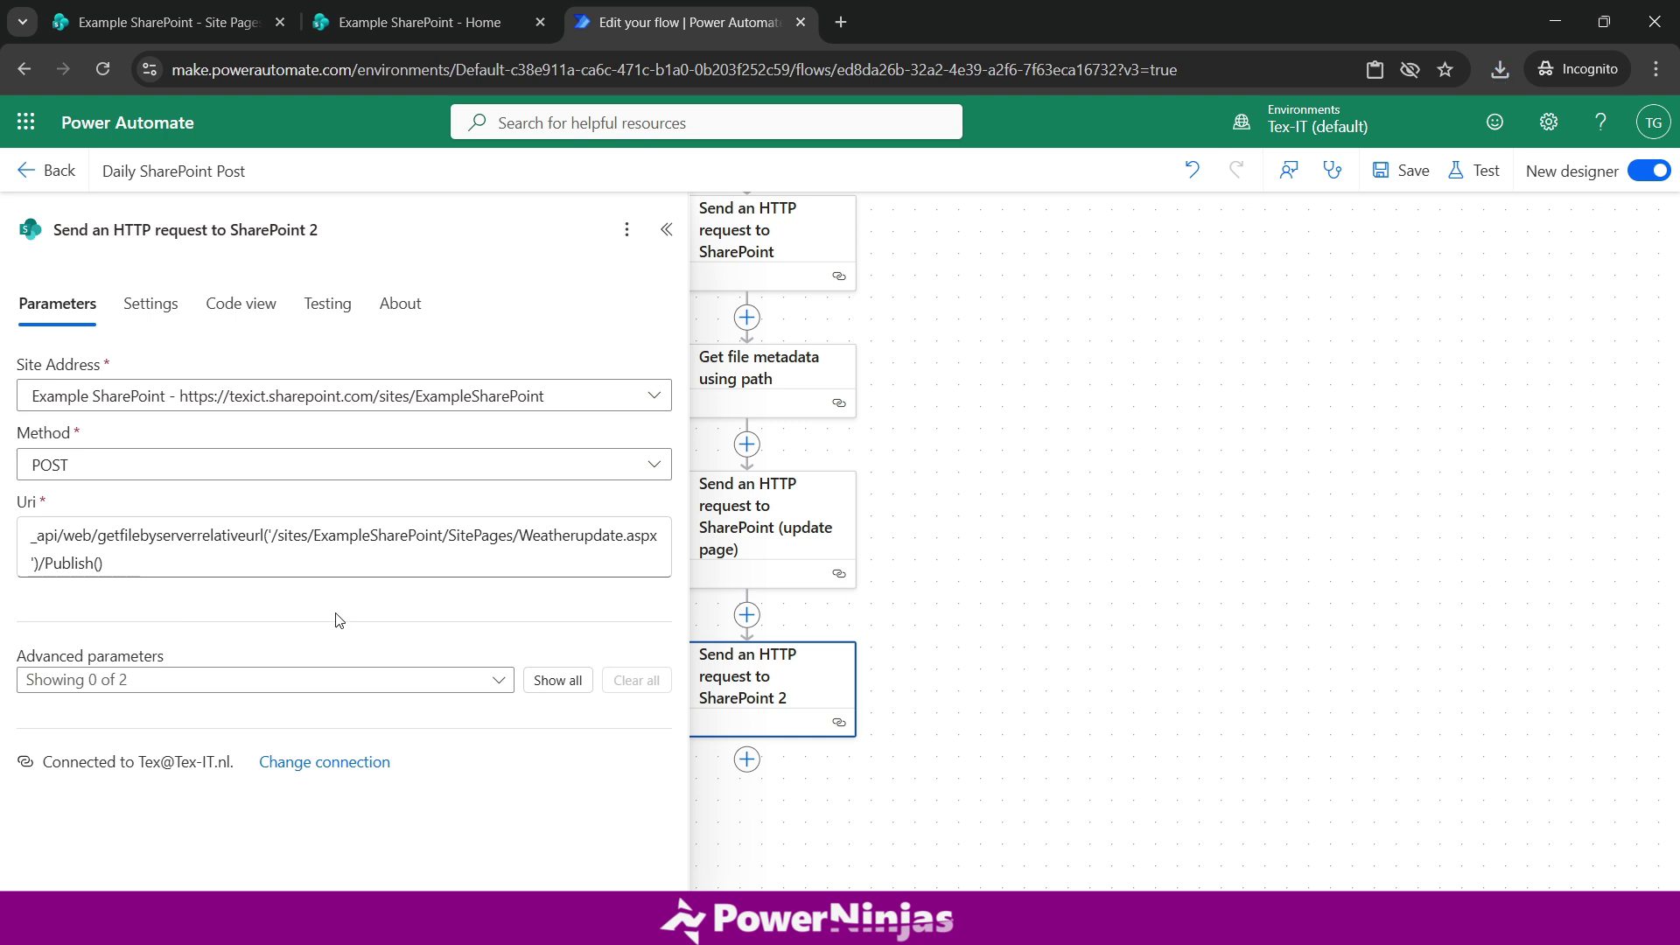
drag(525, 541, 624, 538)
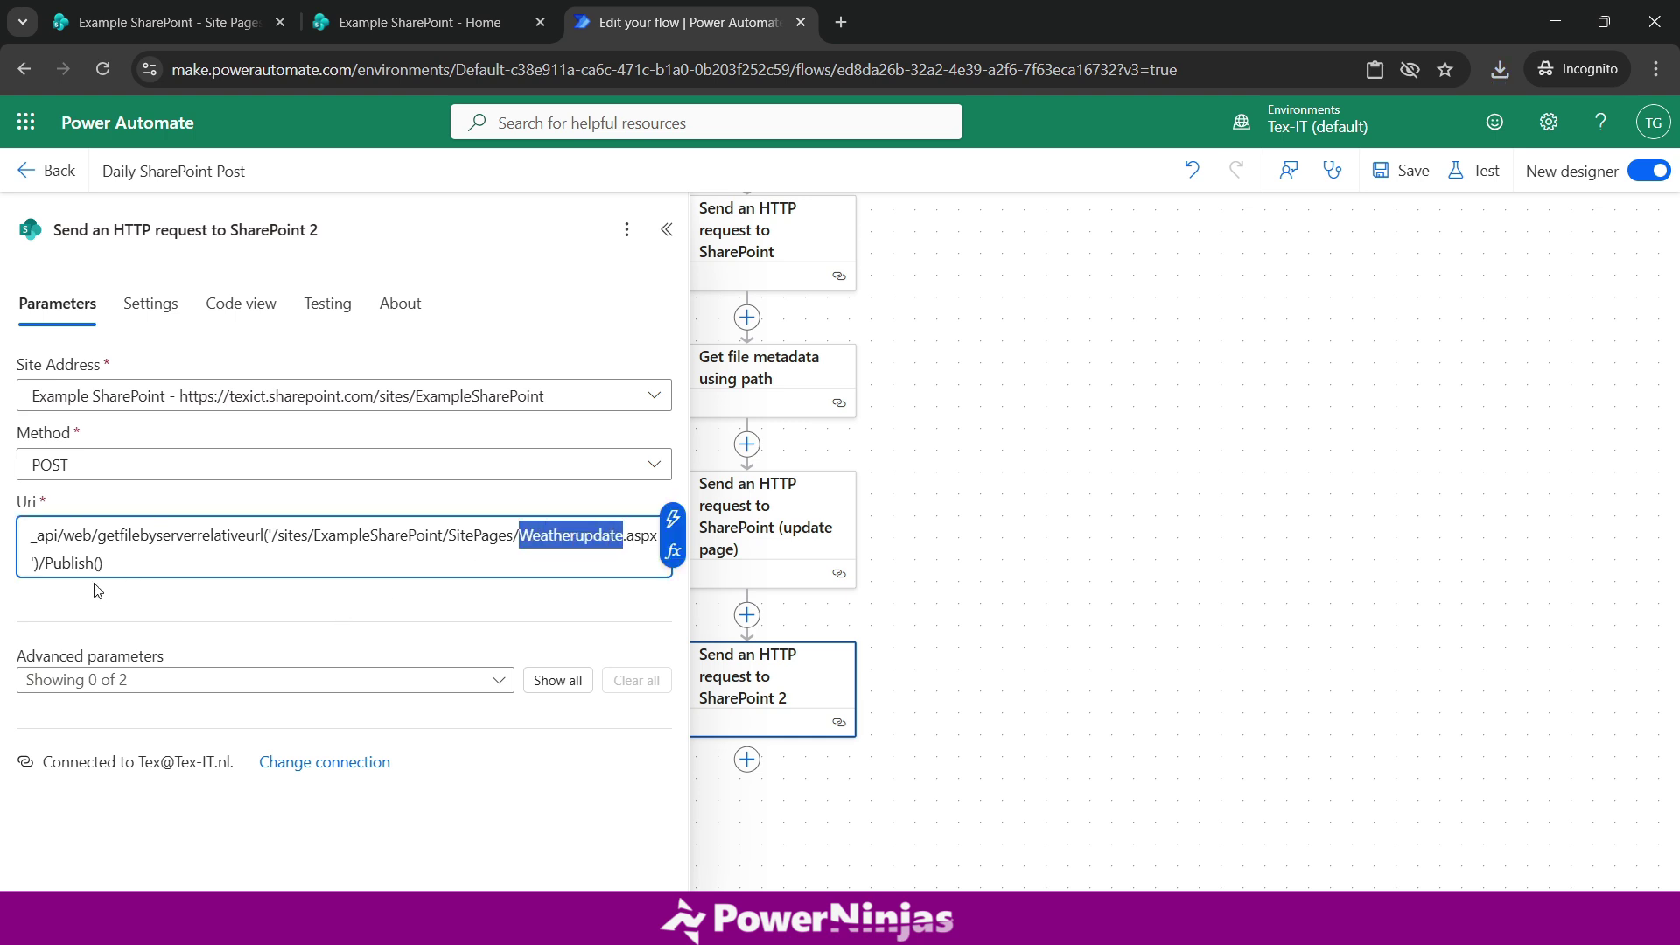
double_click(49, 564)
click(252, 630)
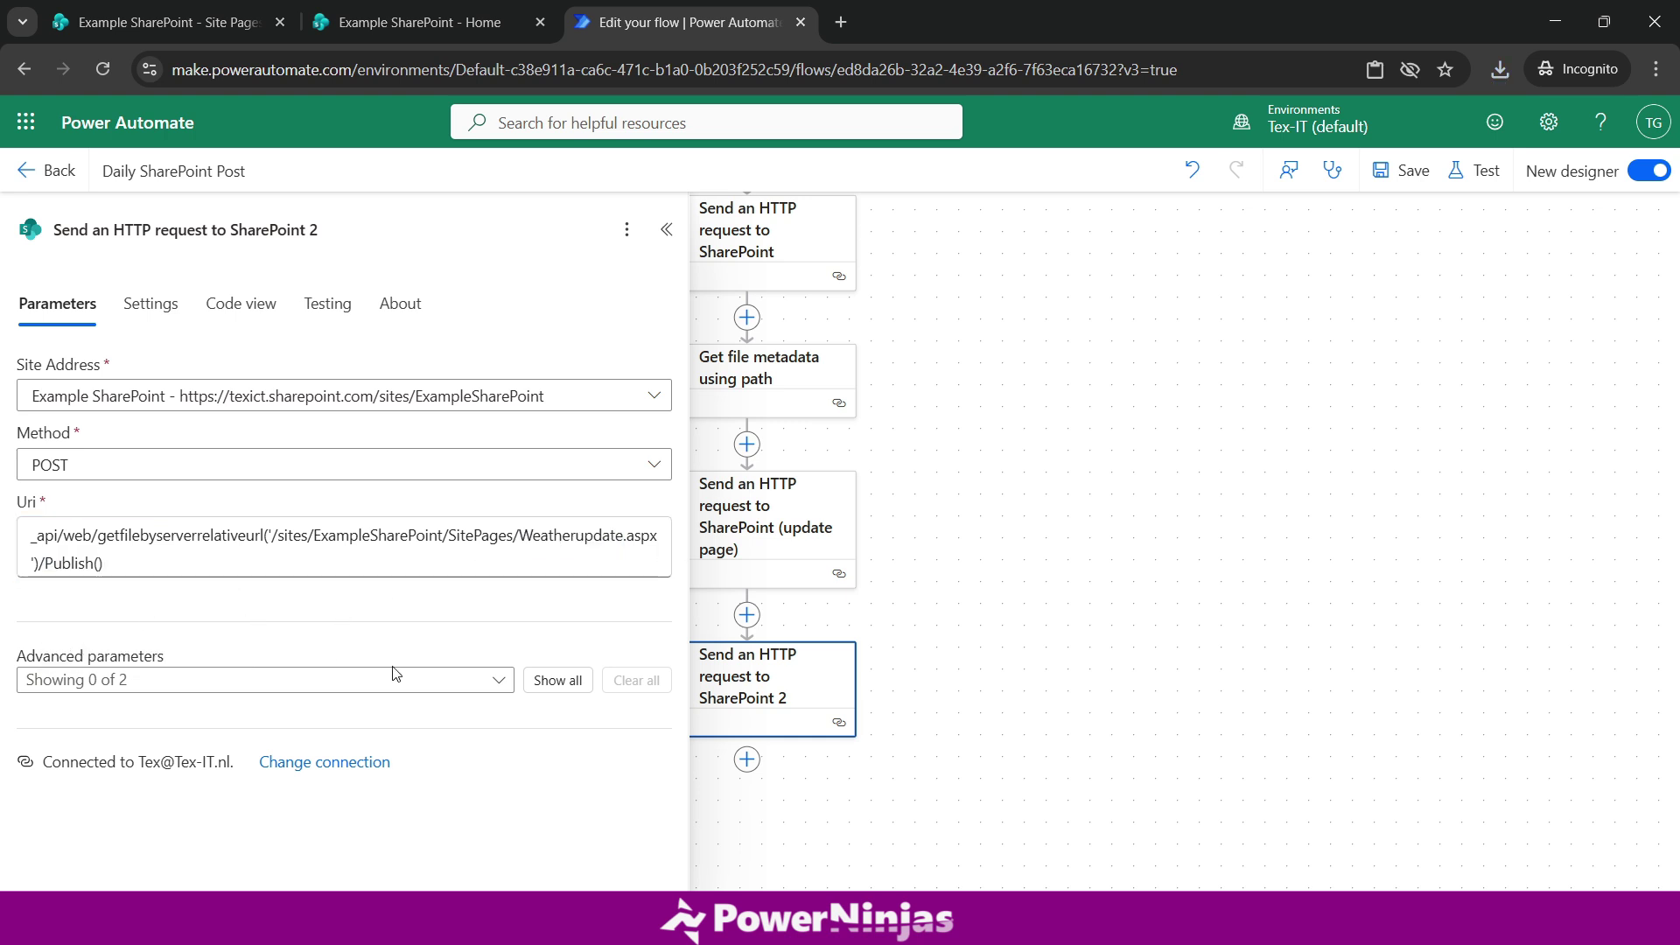
click(1403, 171)
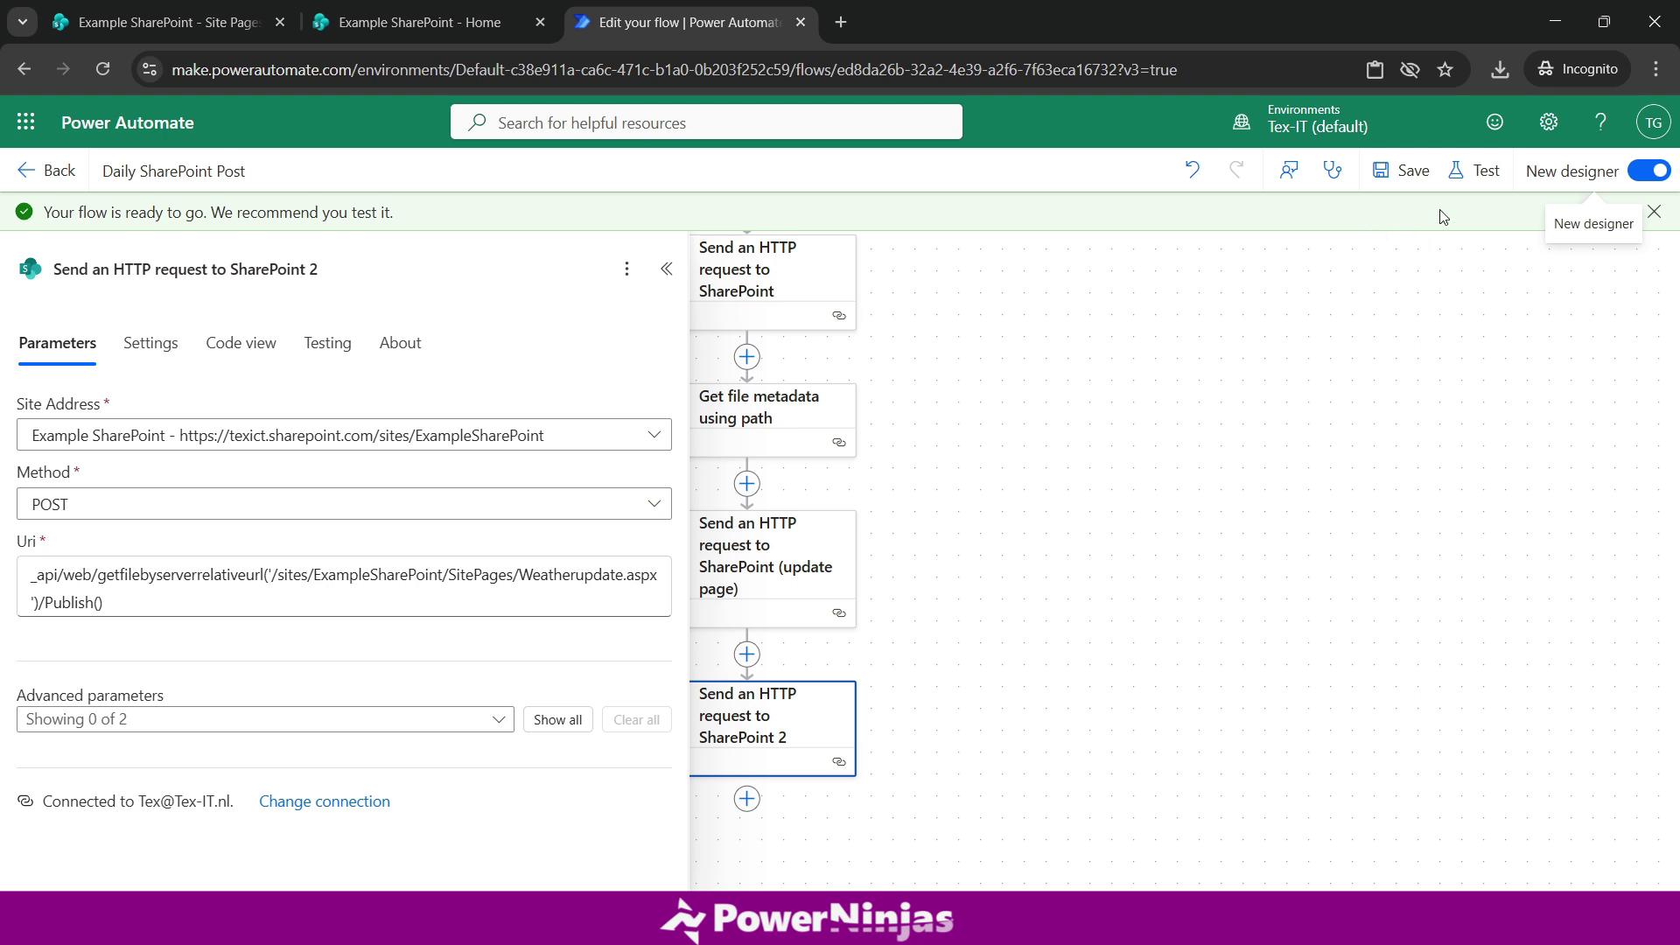
Run a manual test of the flow with the new publish request
click(1479, 172)
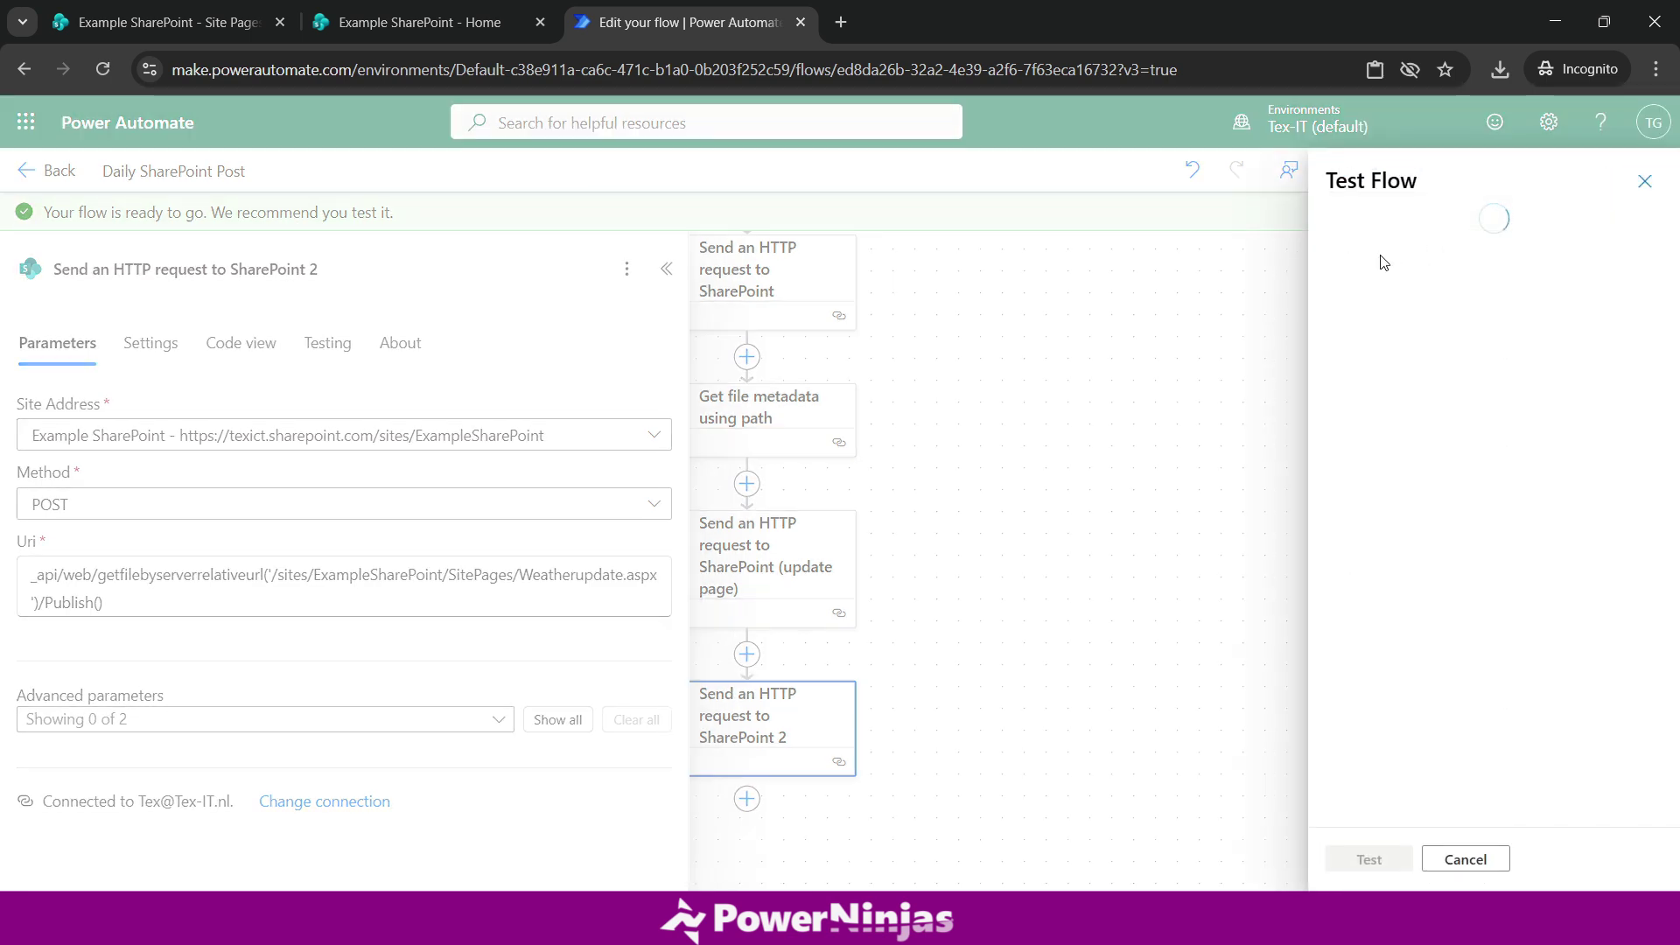
click(1368, 229)
click(1368, 858)
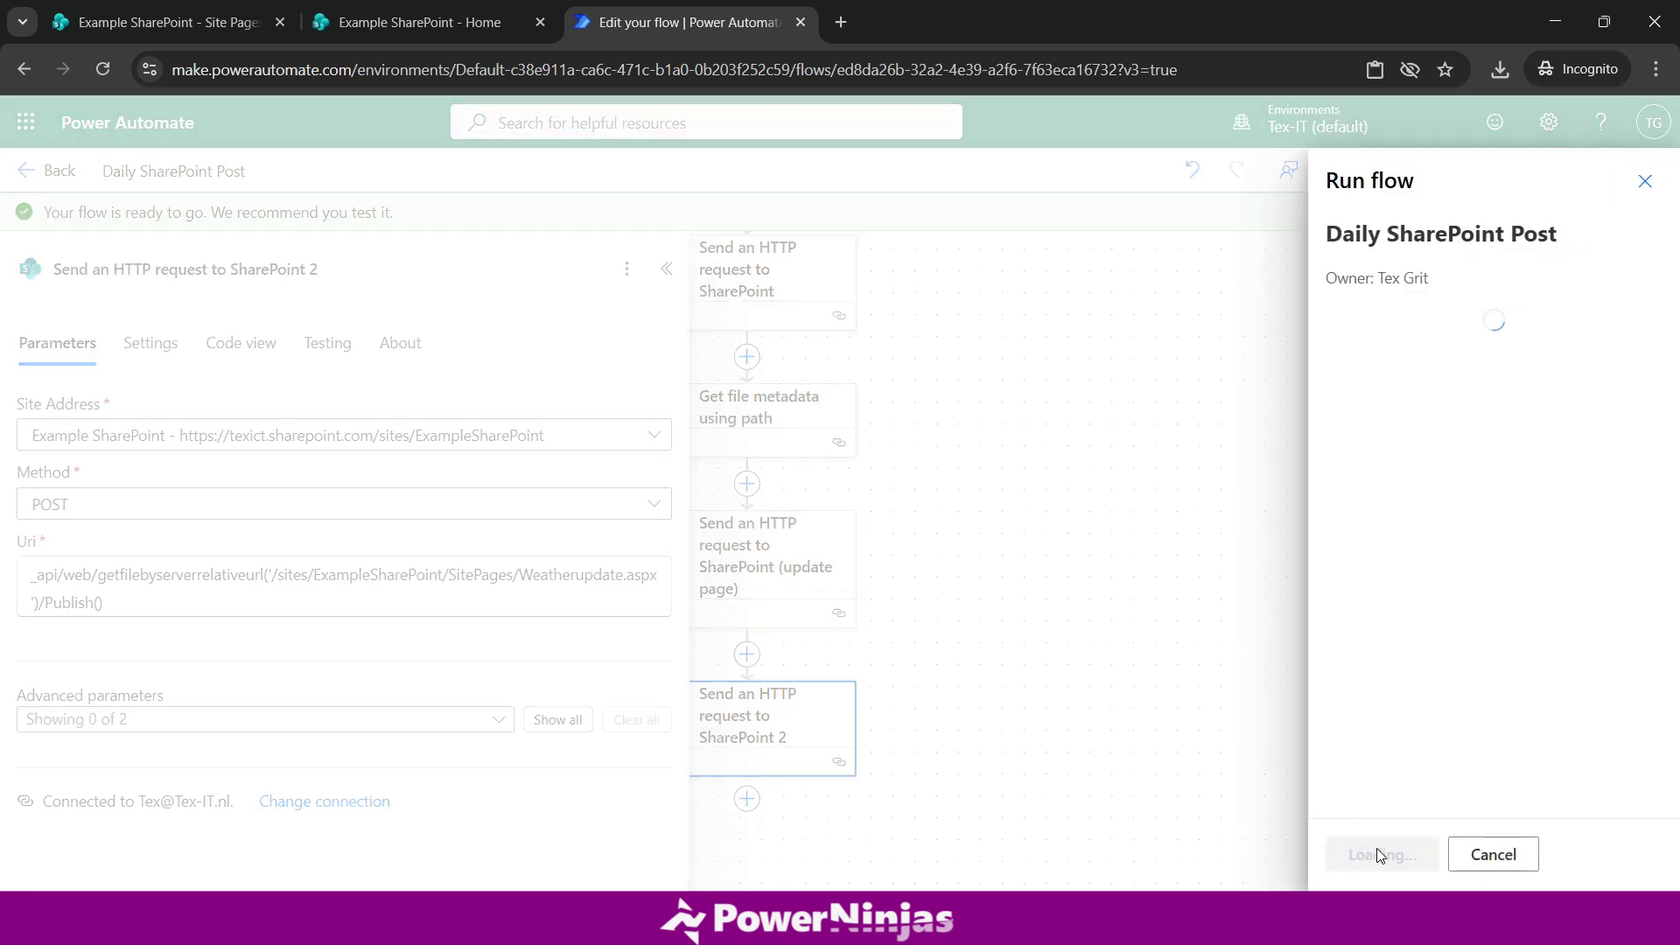
click(1374, 858)
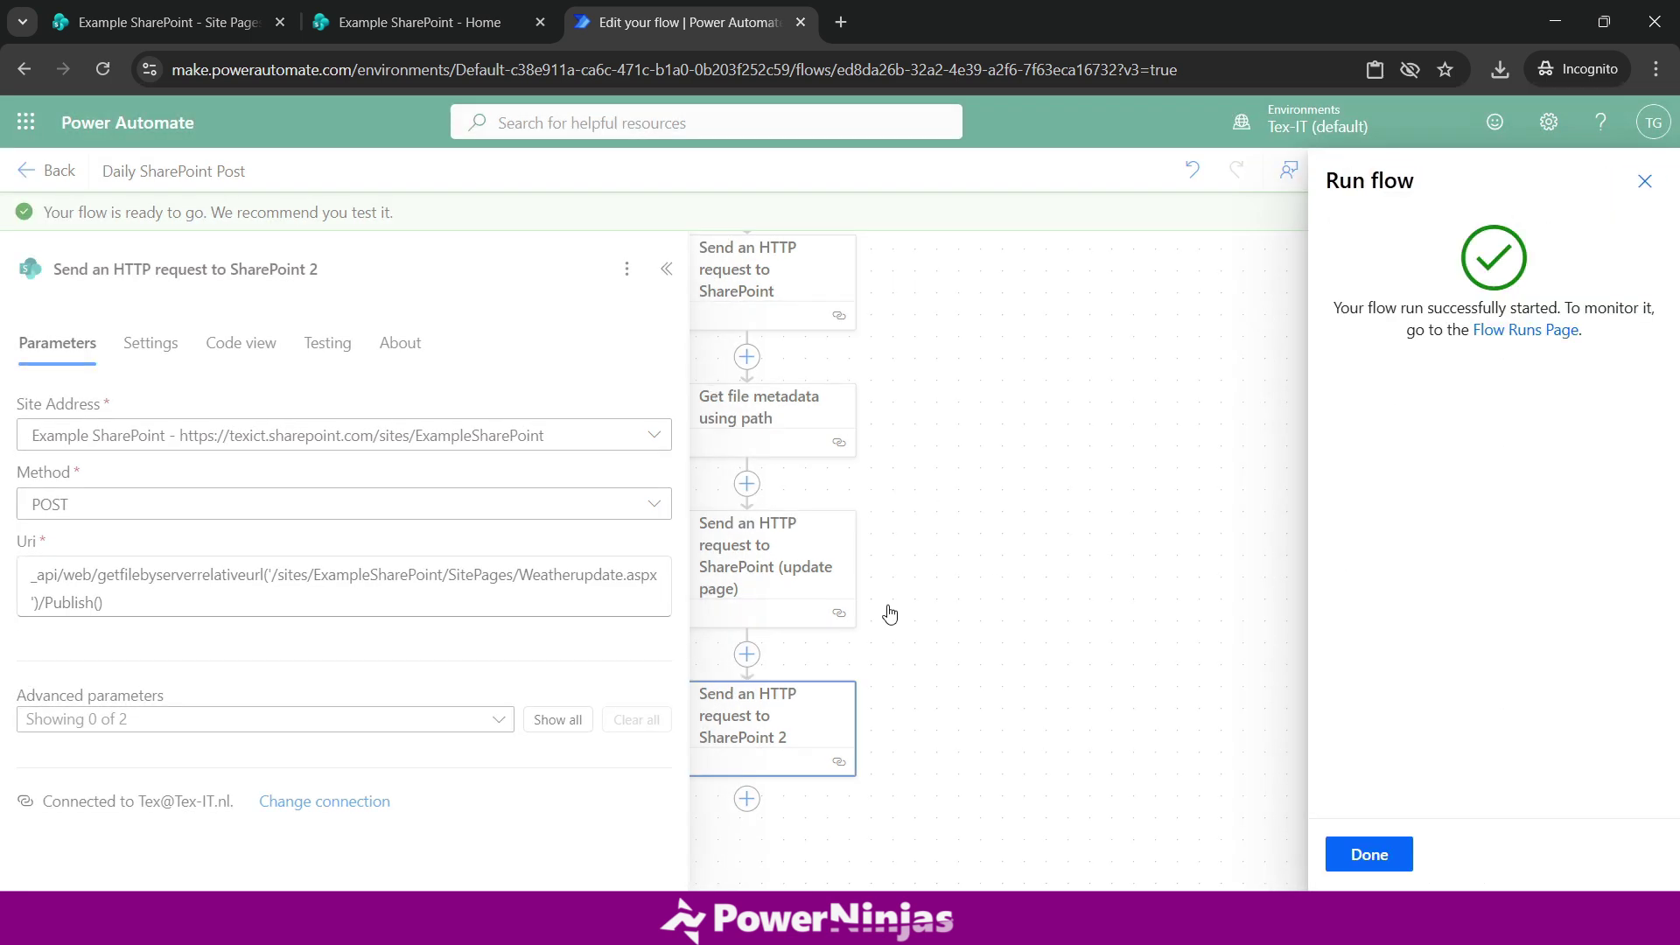
click(1386, 866)
Switch to SharePoint, open Weatherupdate.aspx from Site Pages and check its publishing status
click(418, 31)
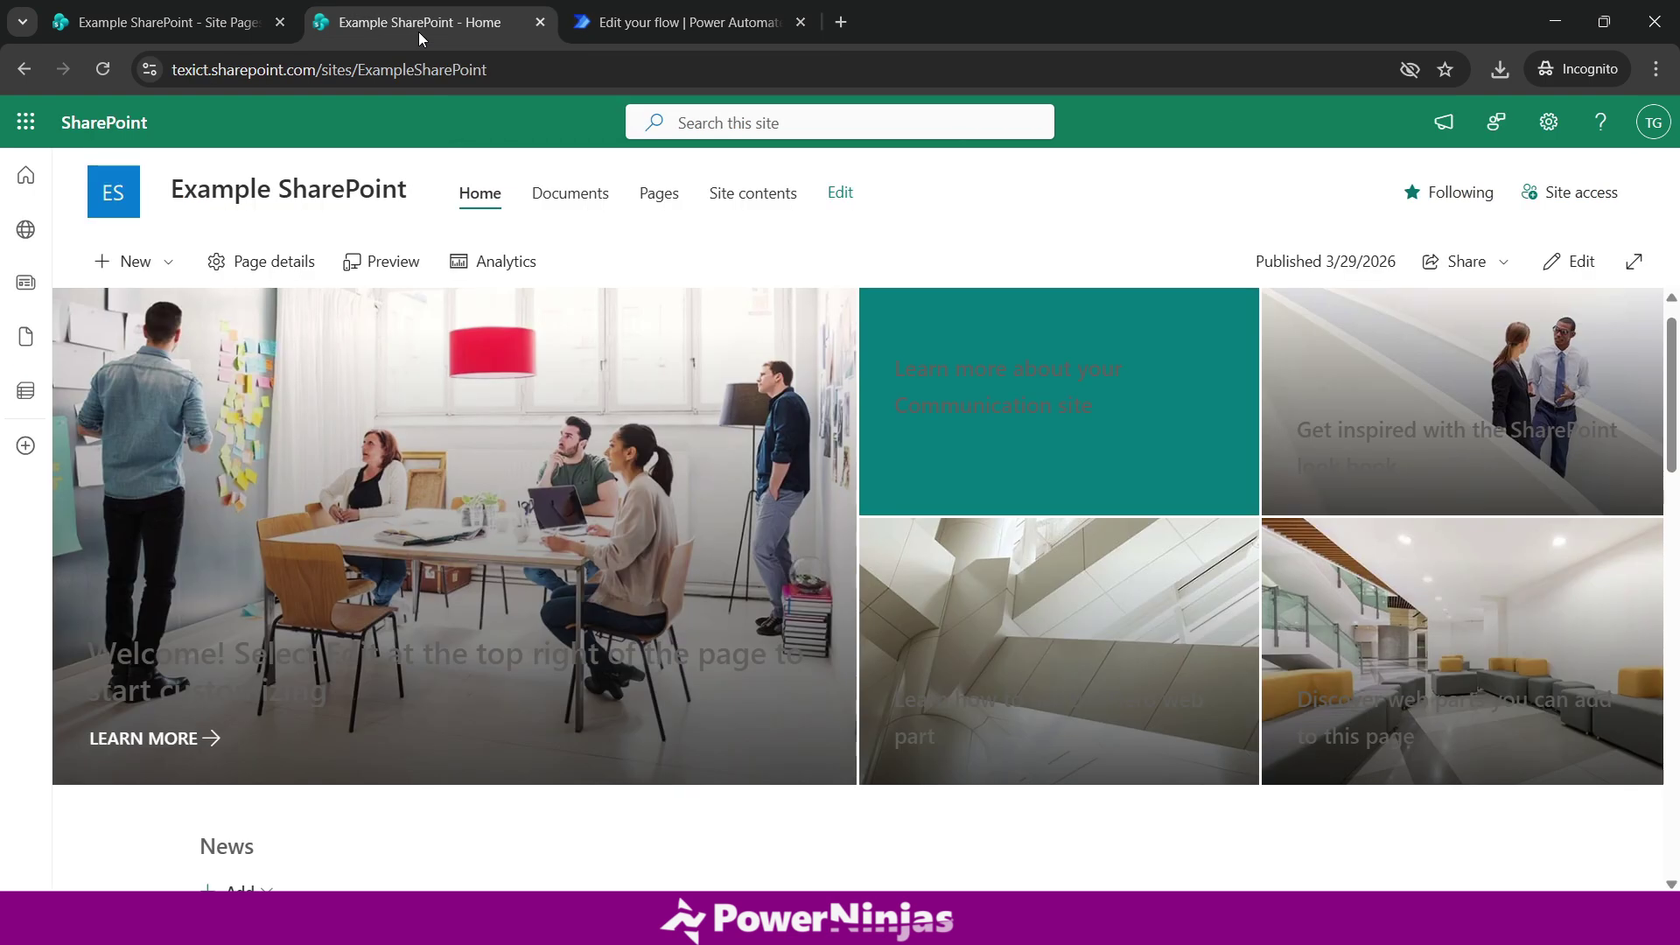
click(622, 29)
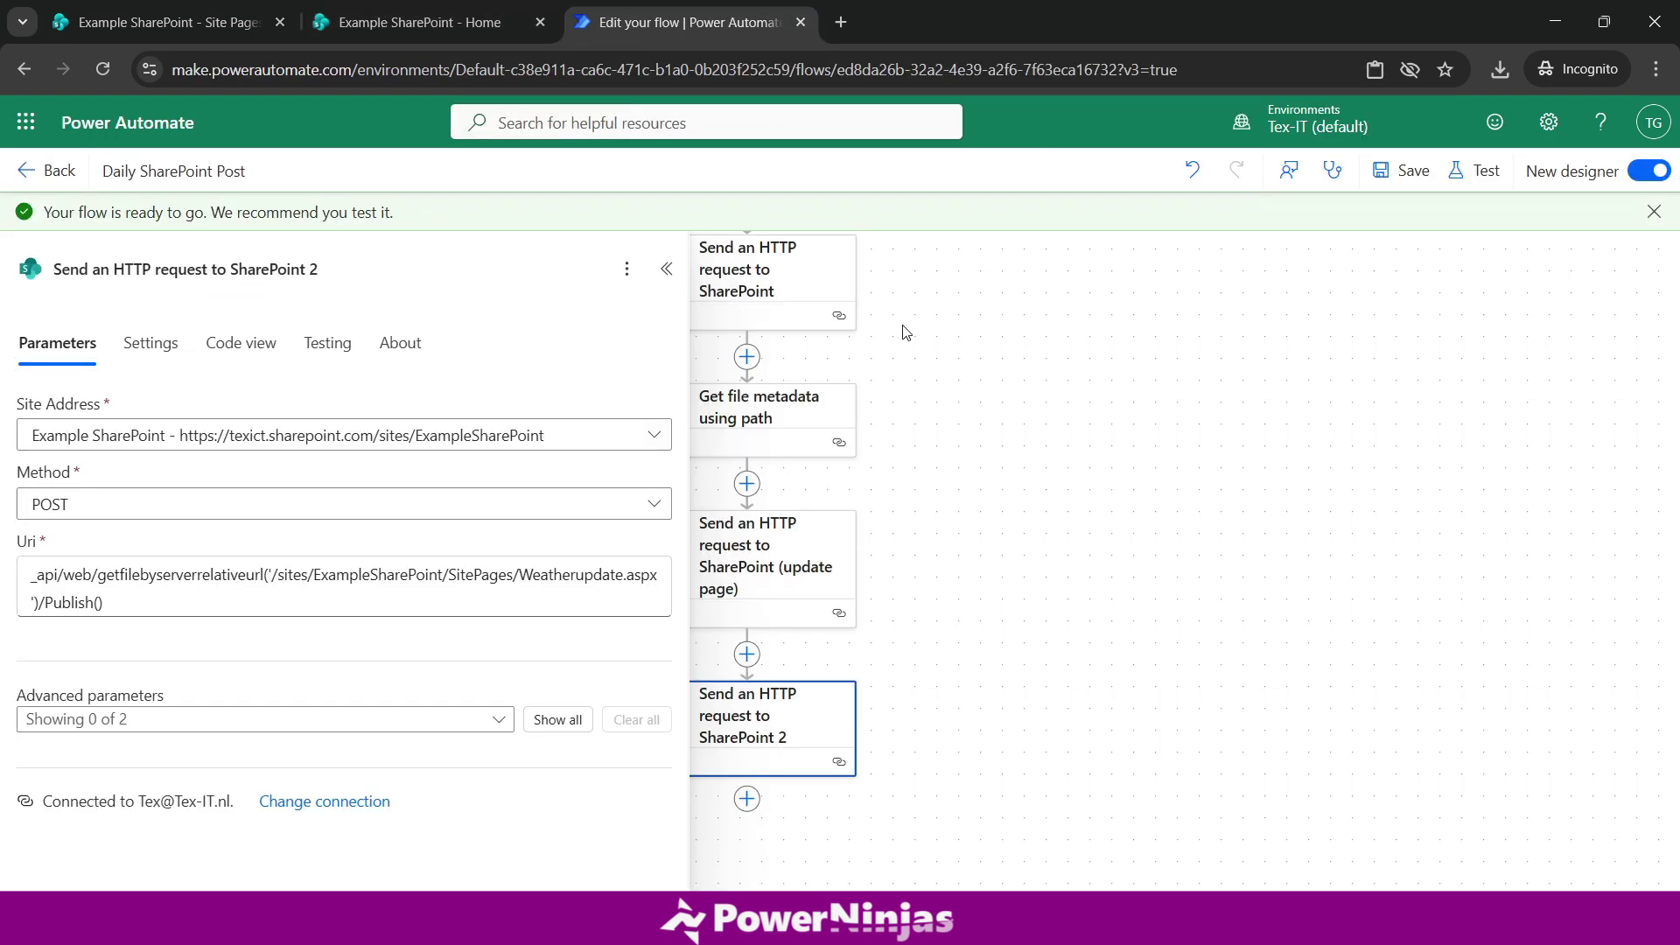
click(418, 28)
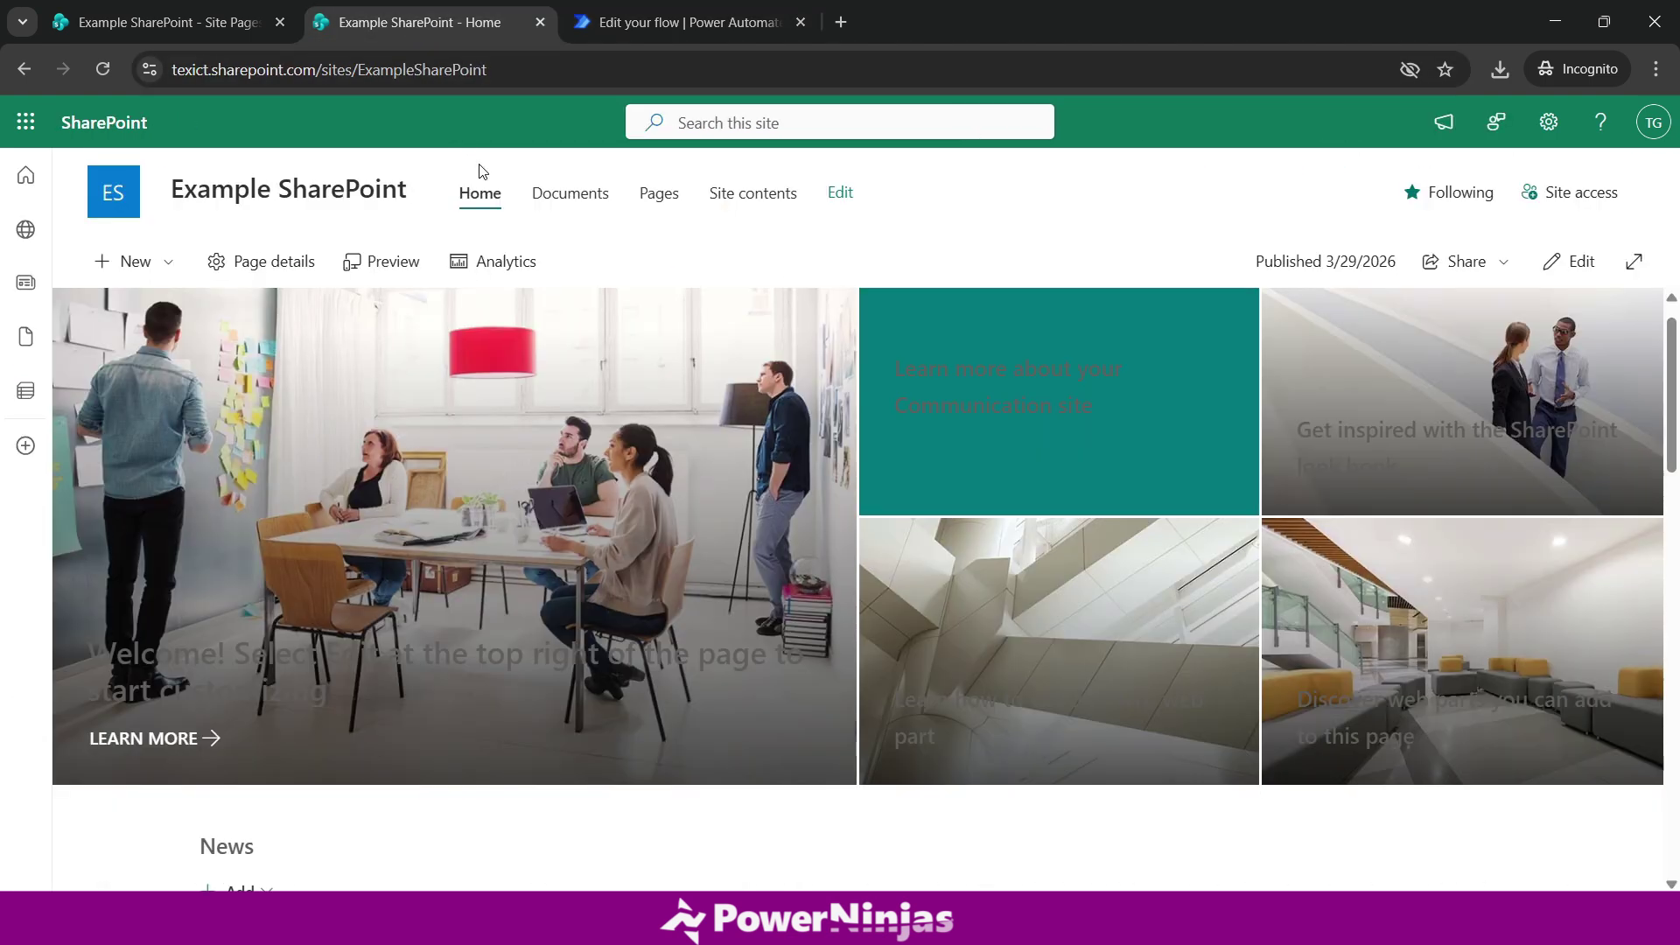
click(658, 193)
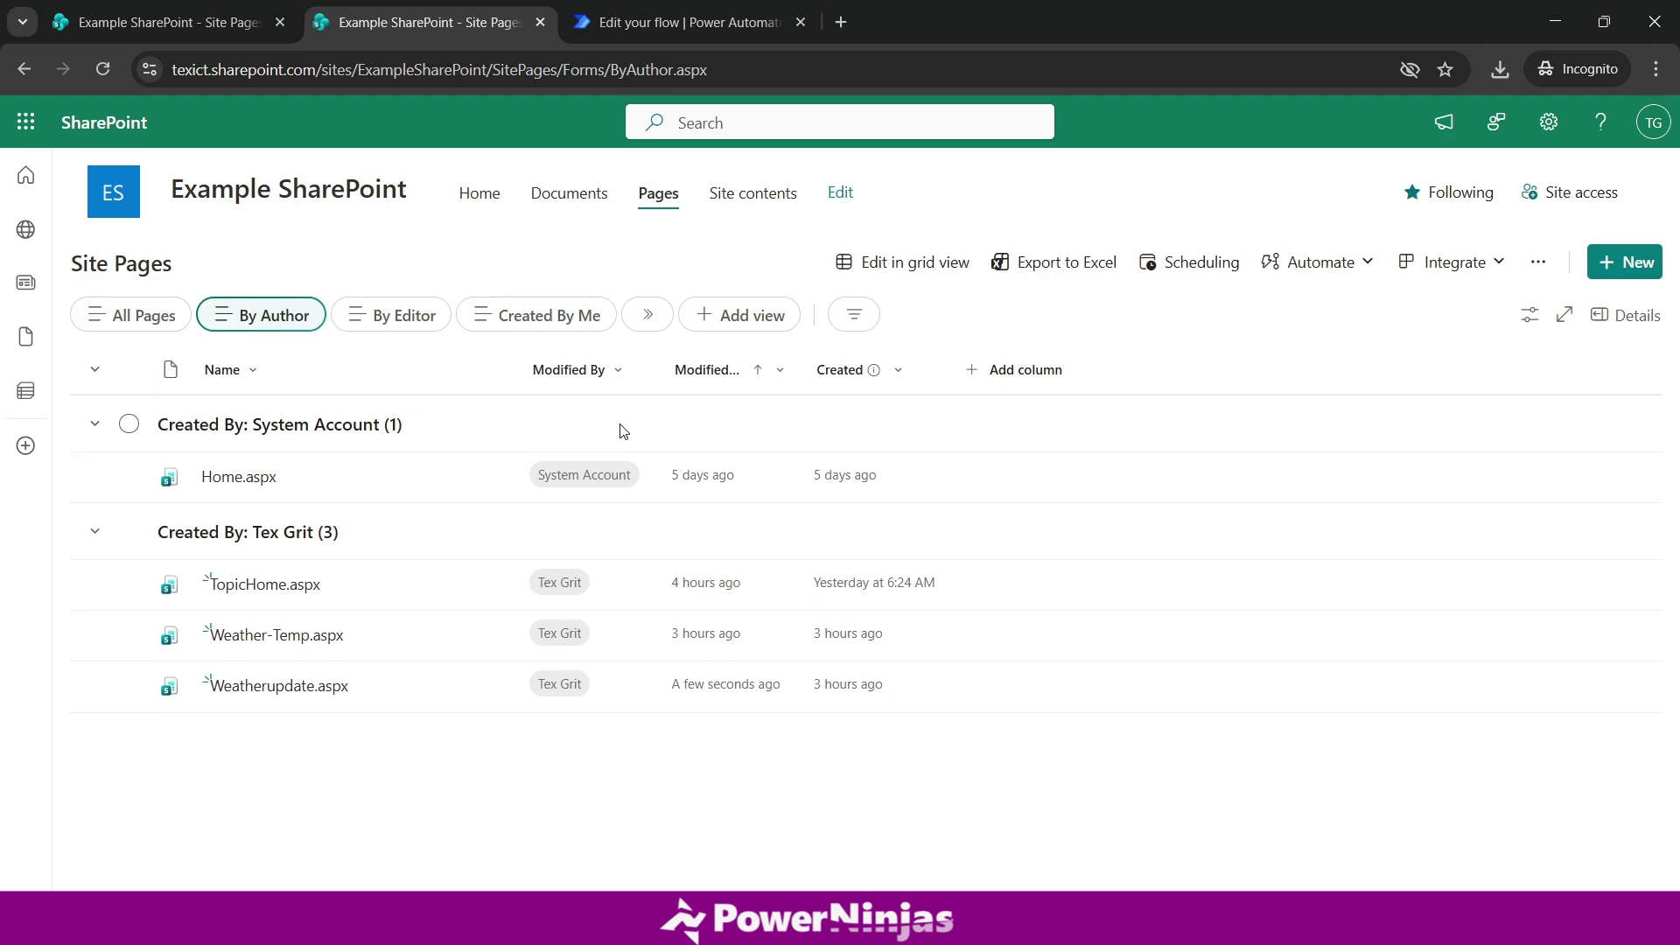
click(297, 689)
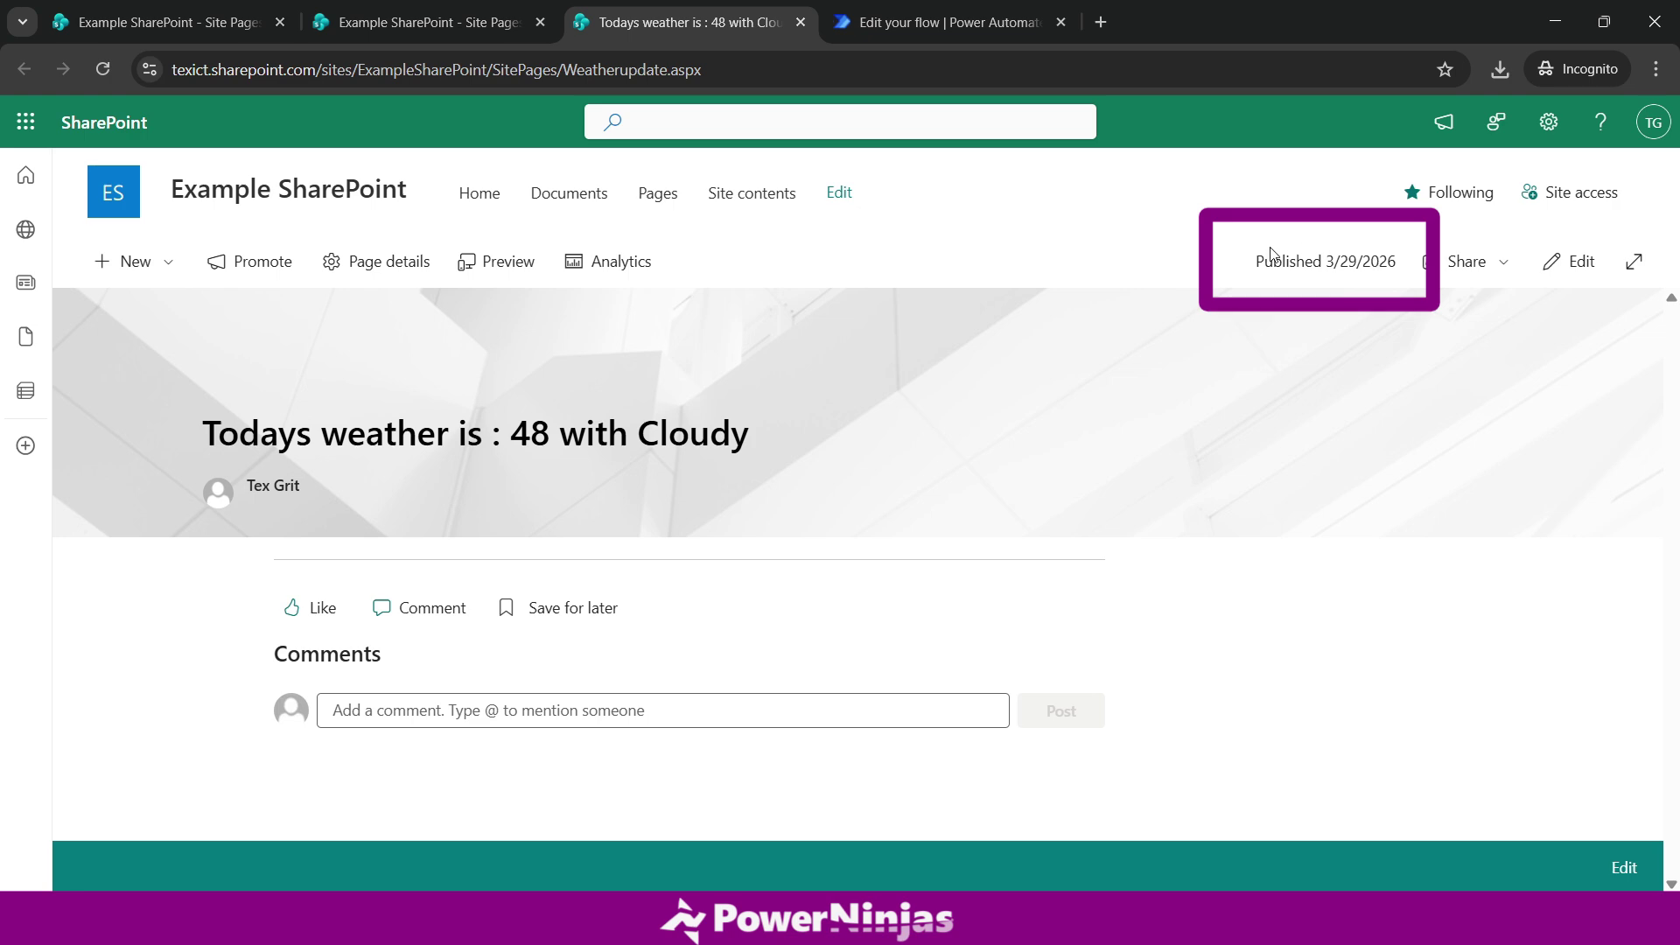
click(461, 28)
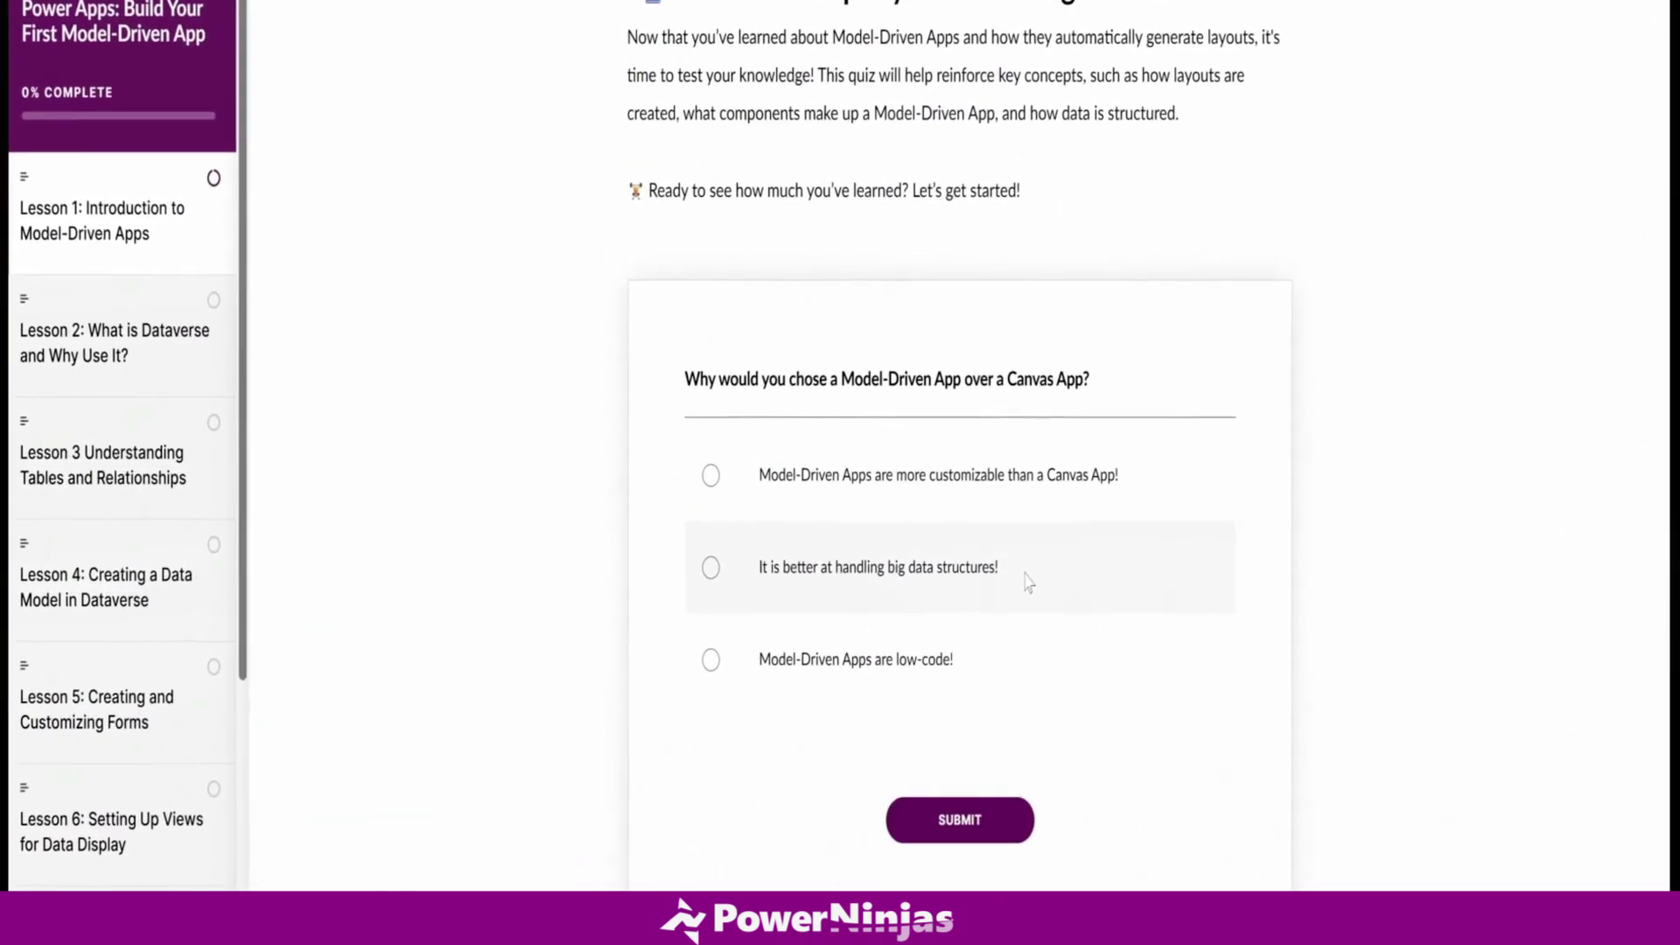
click(1027, 577)
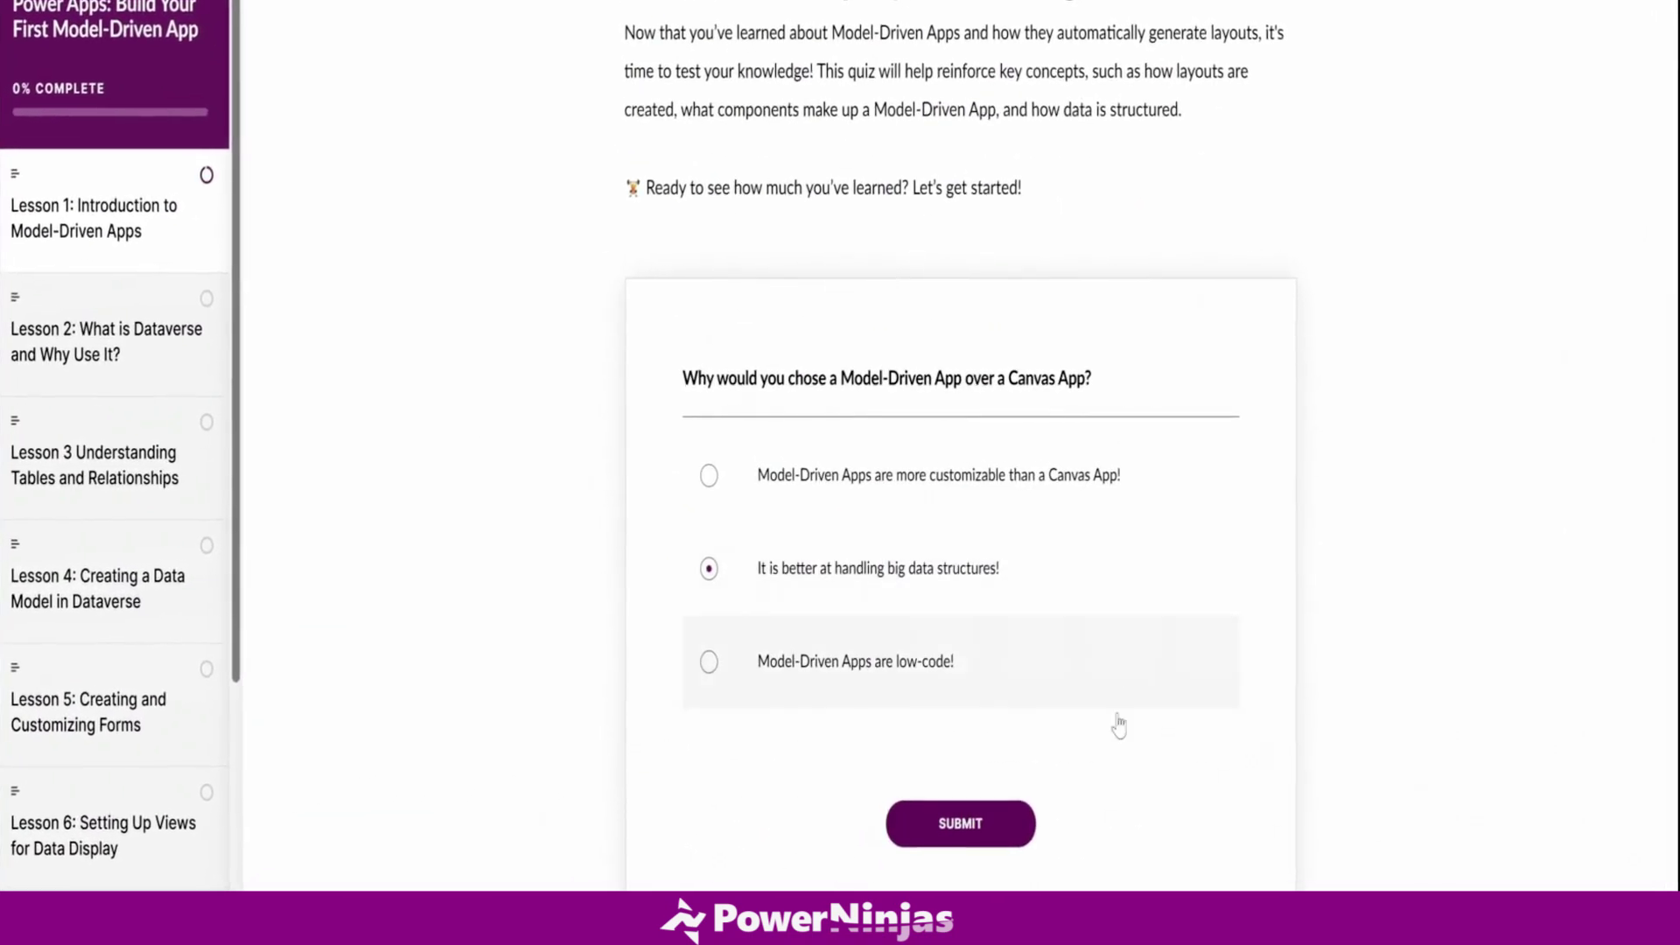
click(1007, 829)
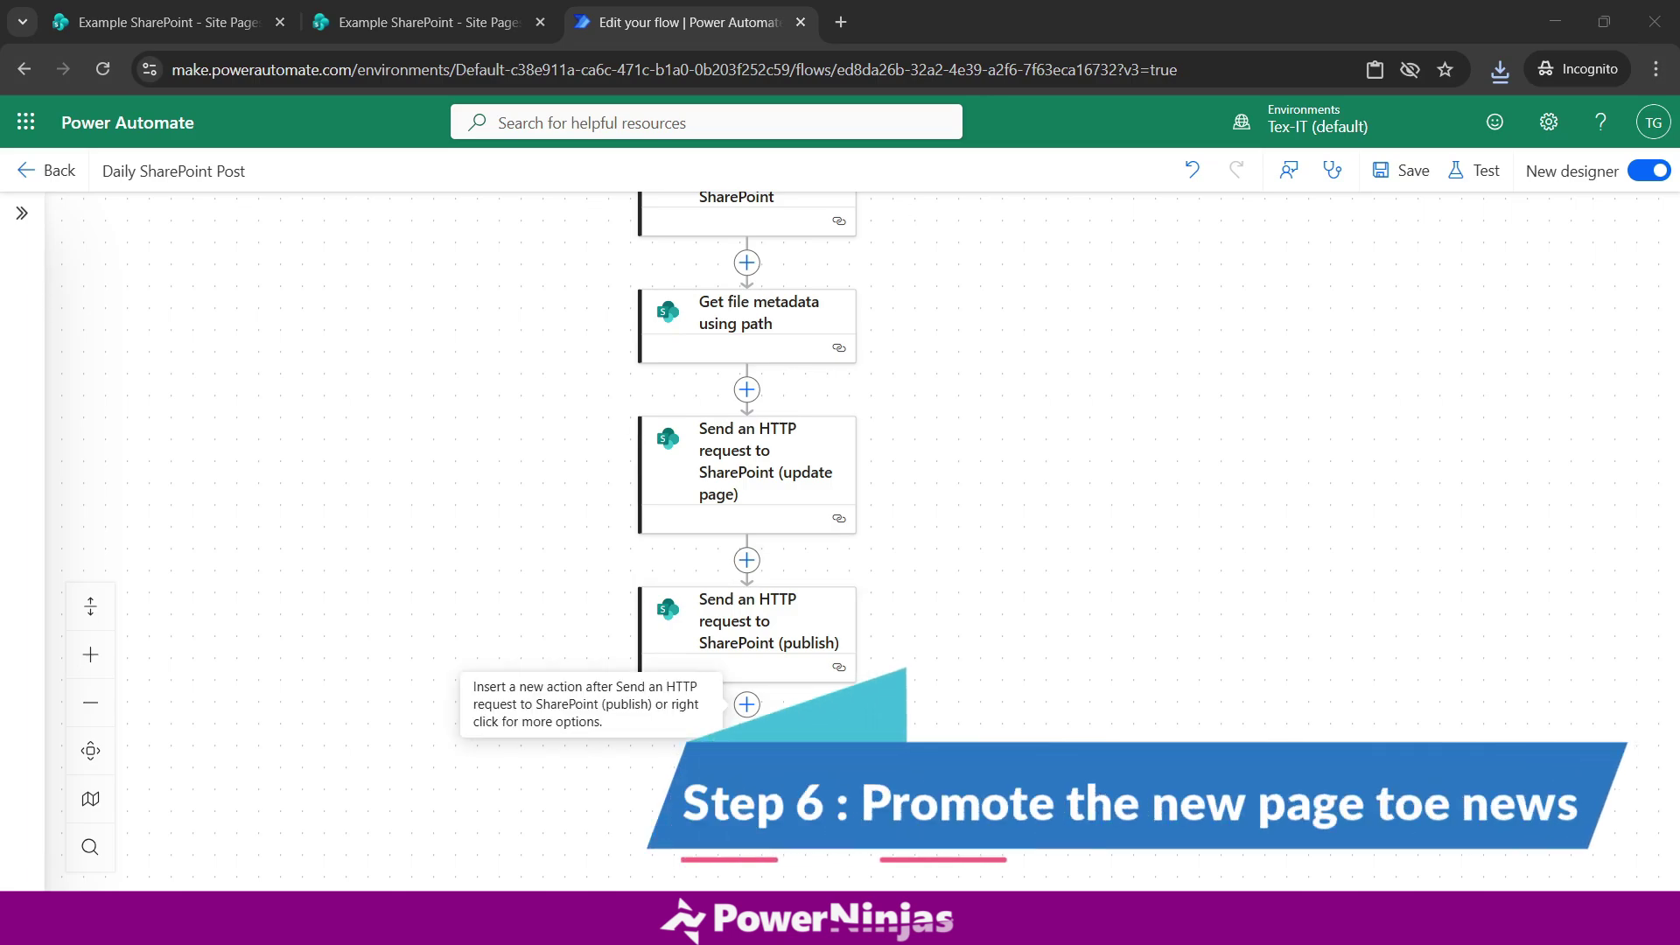
Add a Send an HTTP request to SharePoint action after the publish action, using the Example SharePoint site and the POST method
drag(747, 704, 803, 735)
click(803, 739)
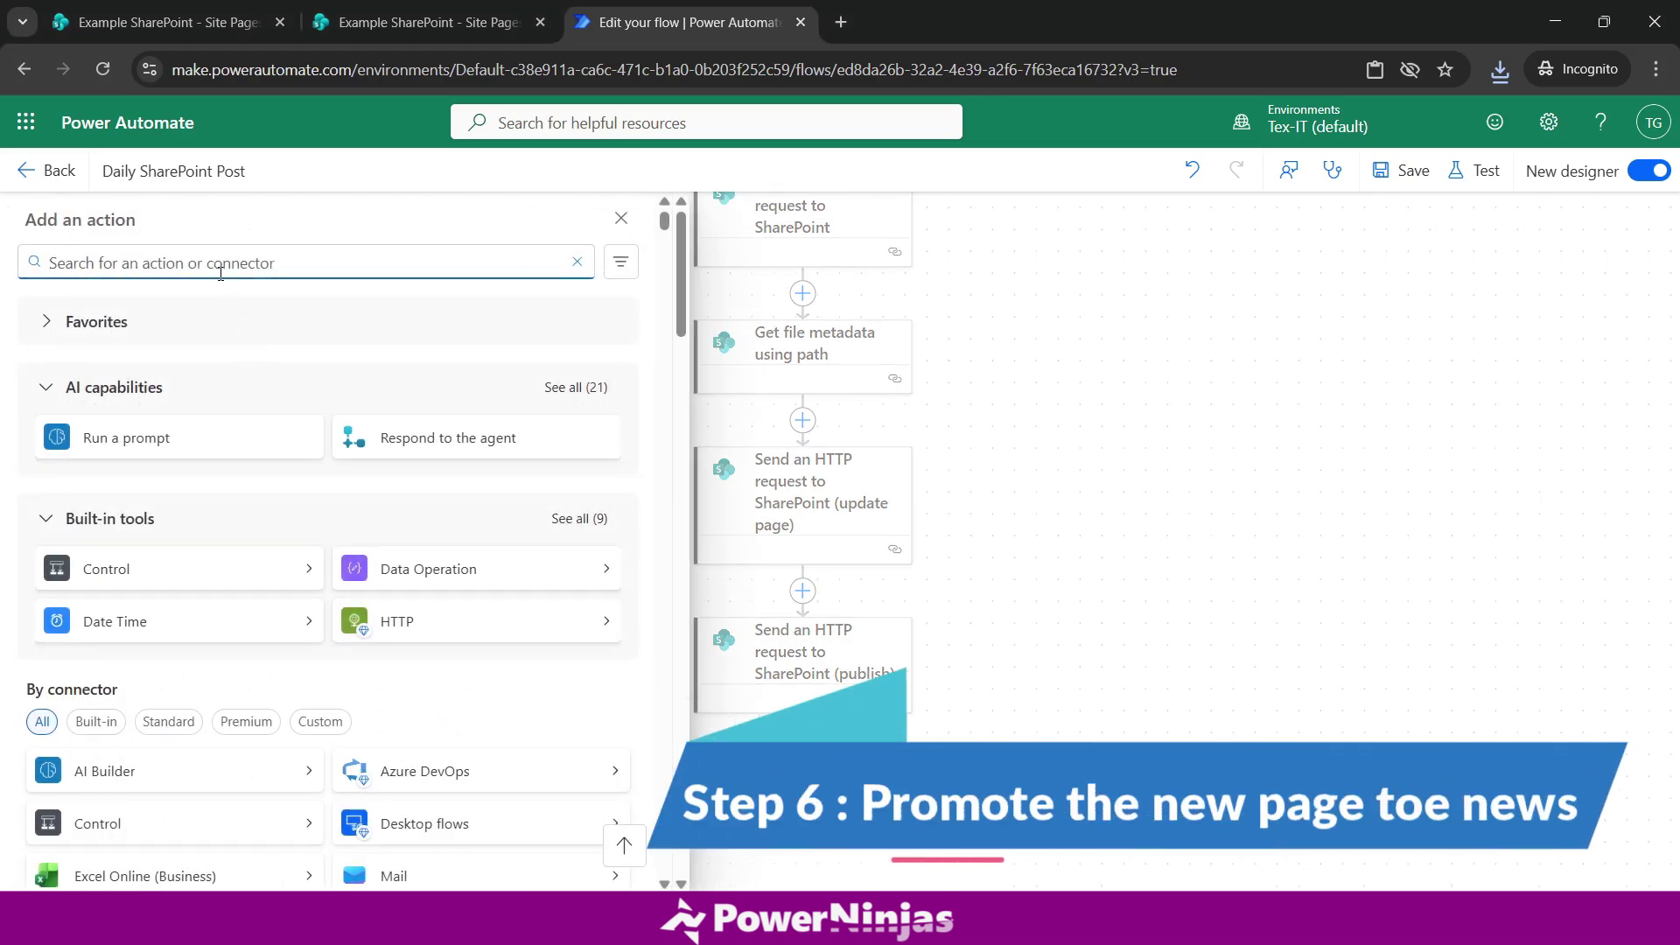
text(send an http)
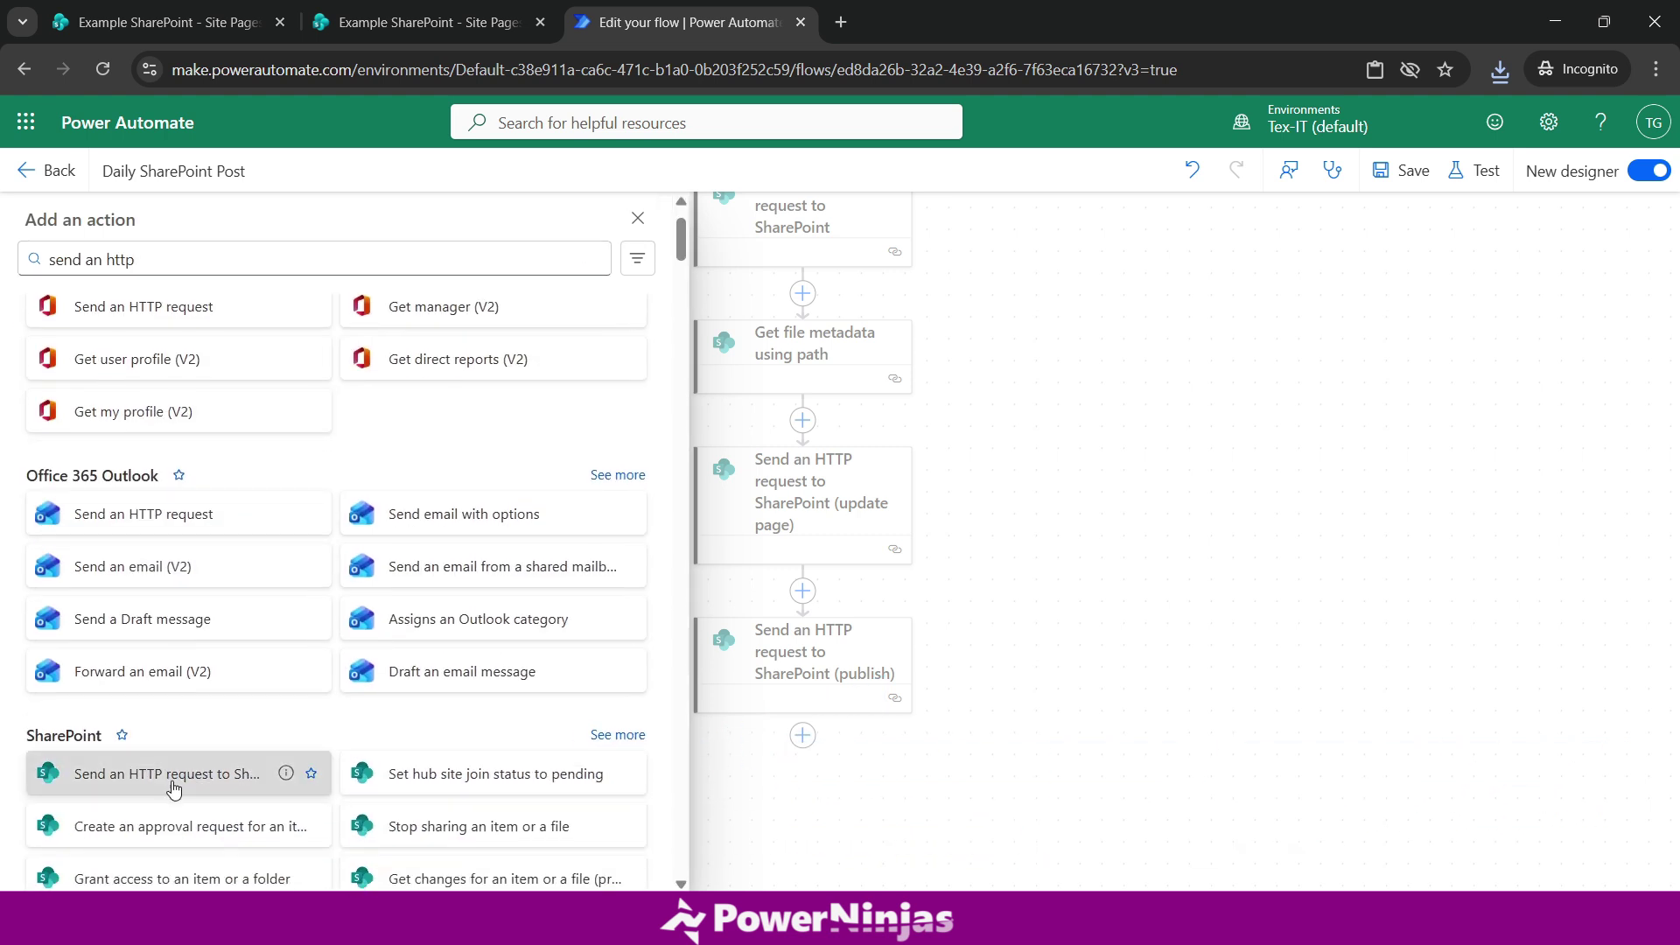
click(169, 786)
click(159, 473)
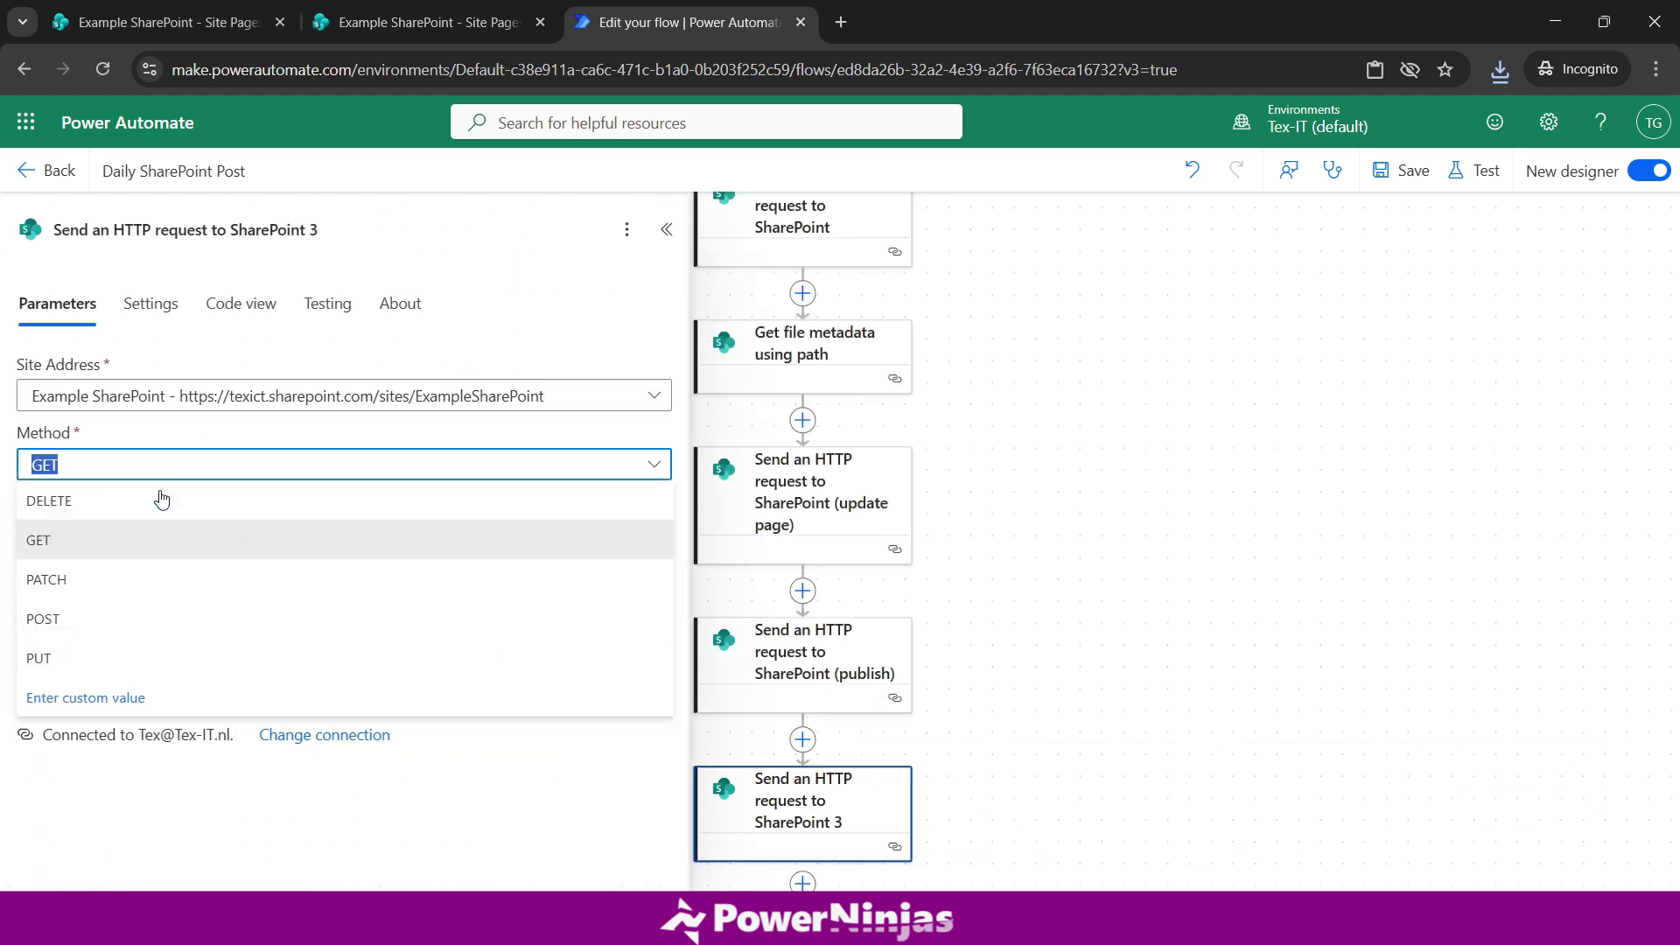
click(105, 619)
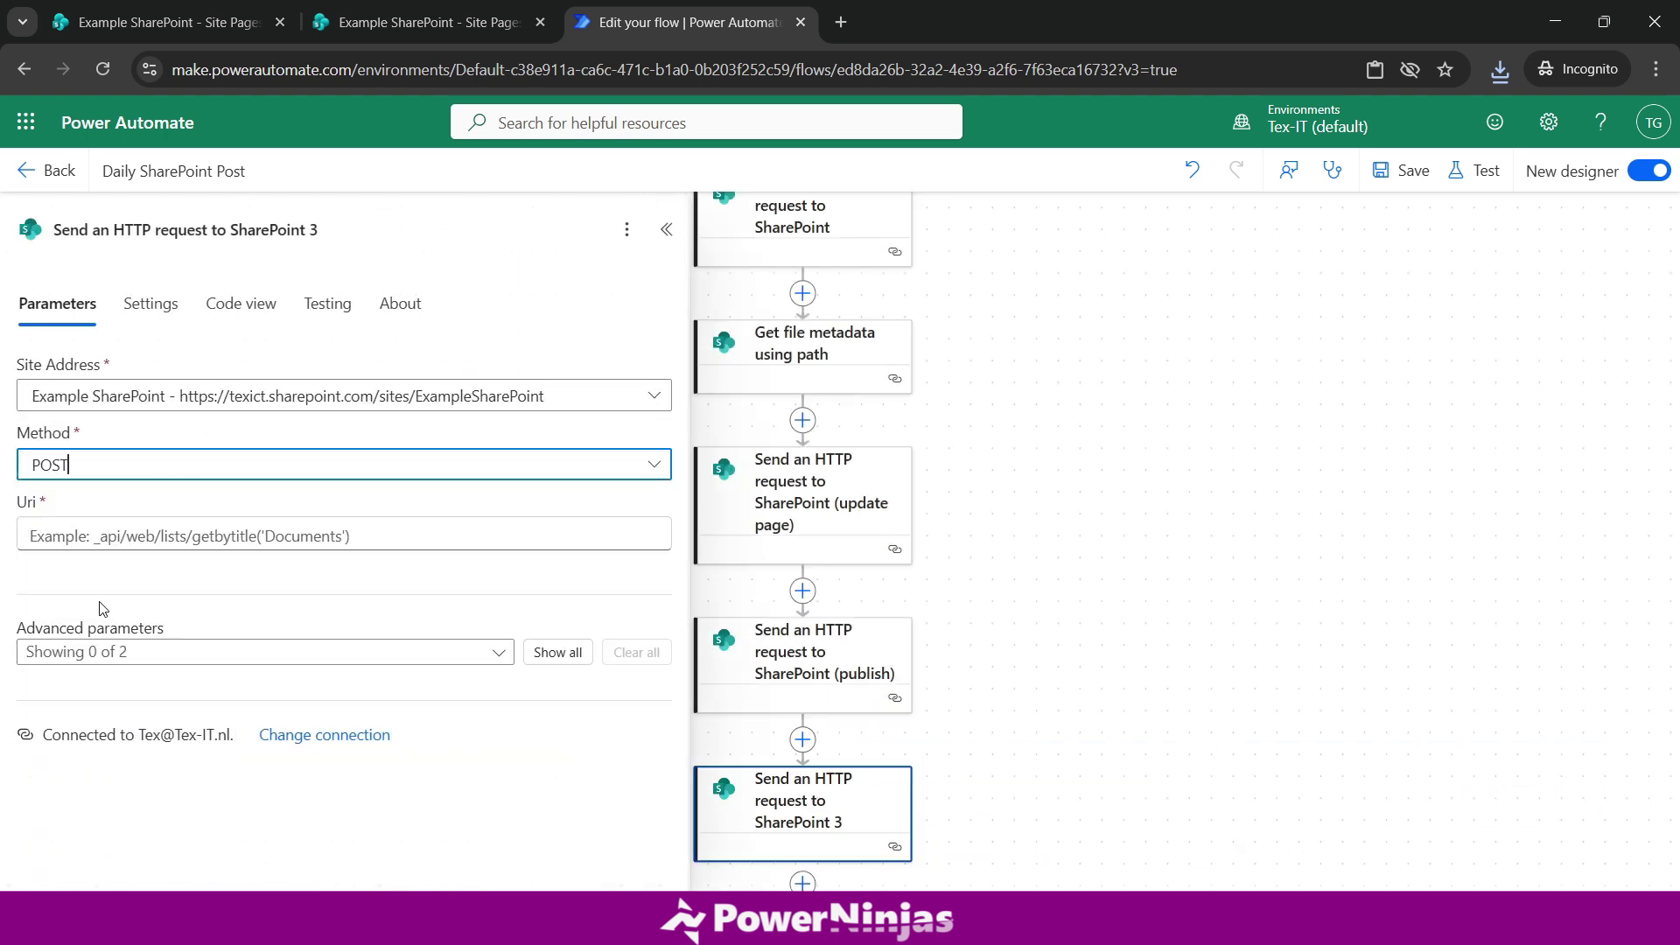
Set the Uri to _api/sitepages/pages()/PromoteToNews with the file metadata's body/ItemId dynamic content inside the parentheses
click(110, 545)
text(_api/sitepages/pages()/PromoteToNews)
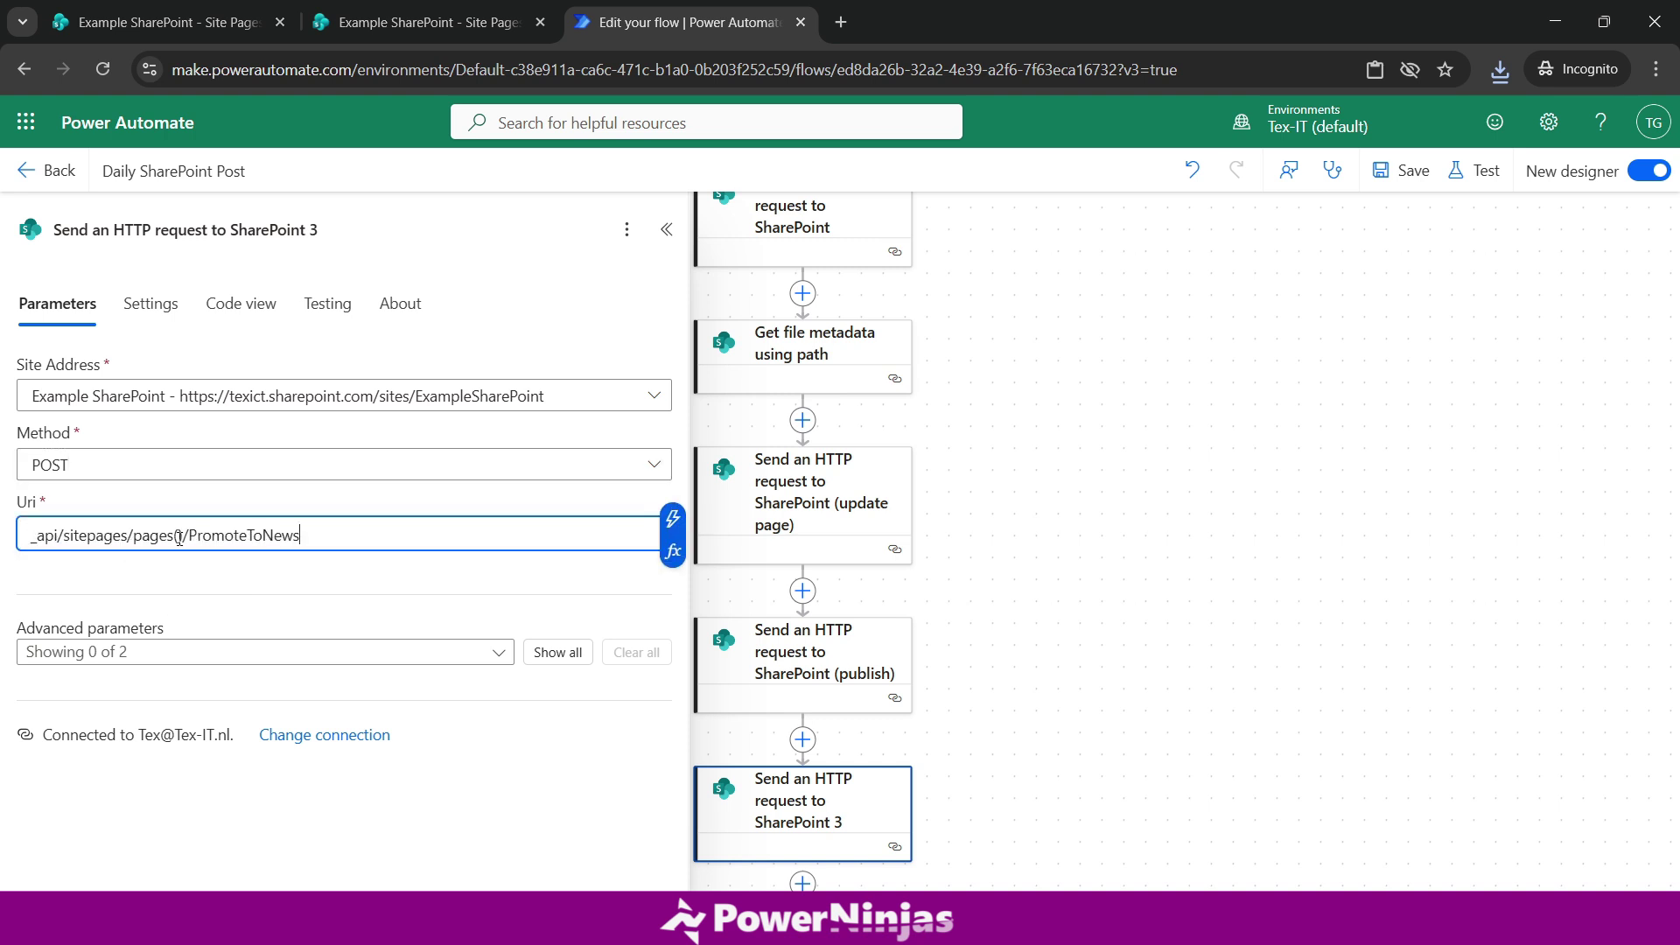
click(672, 518)
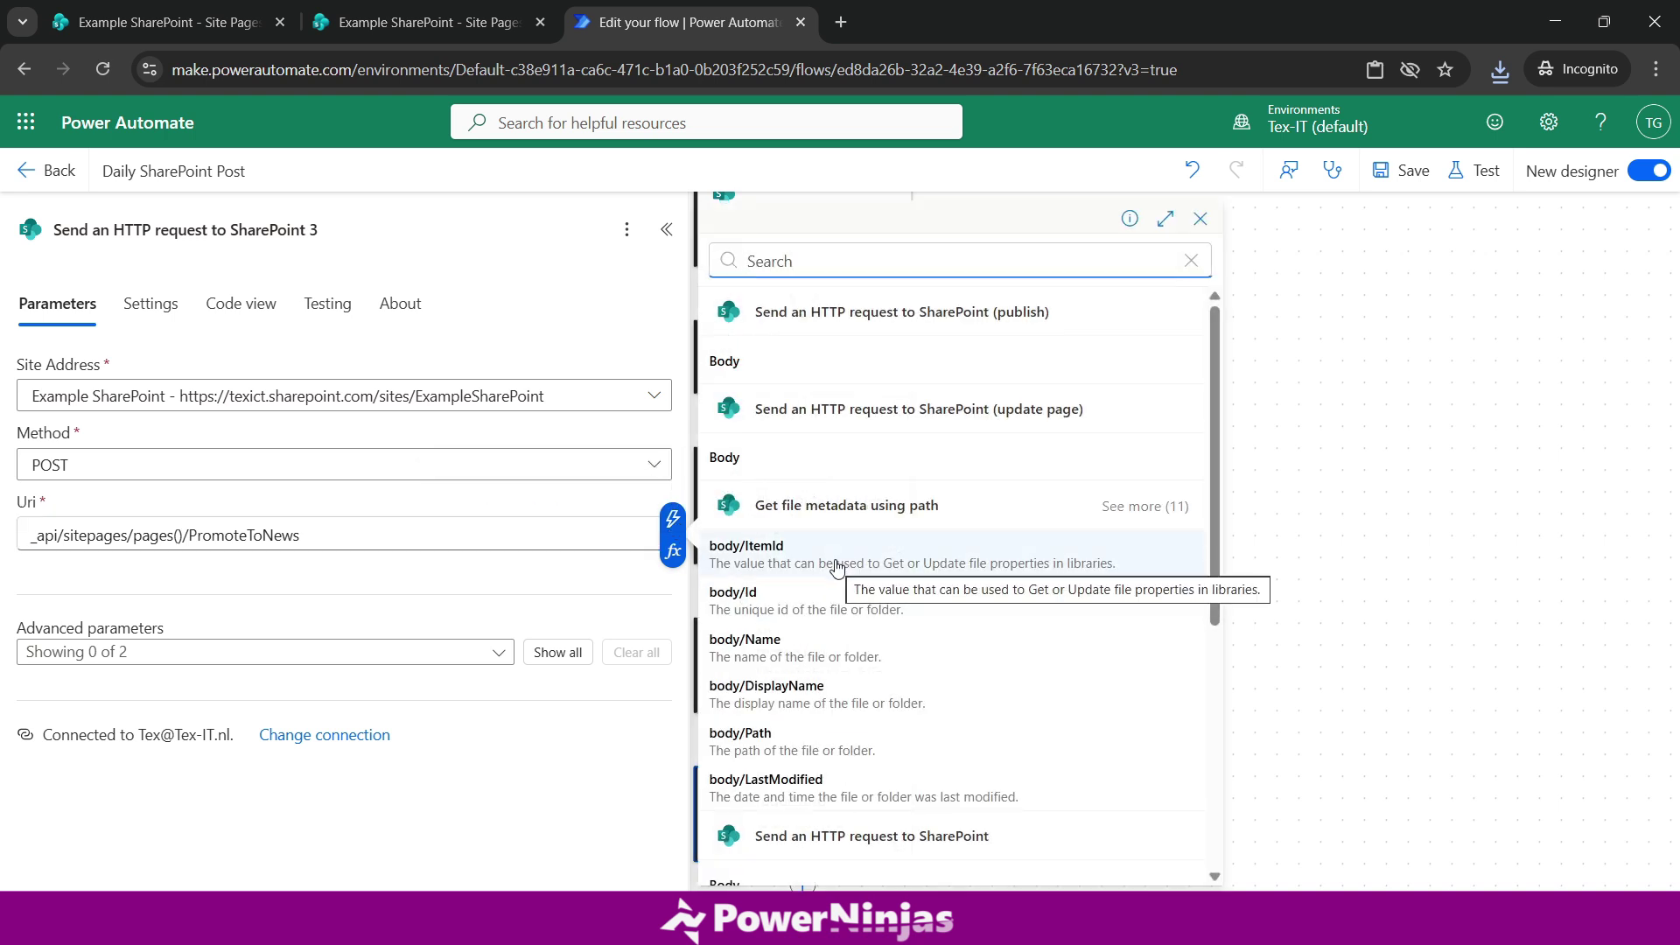
click(835, 567)
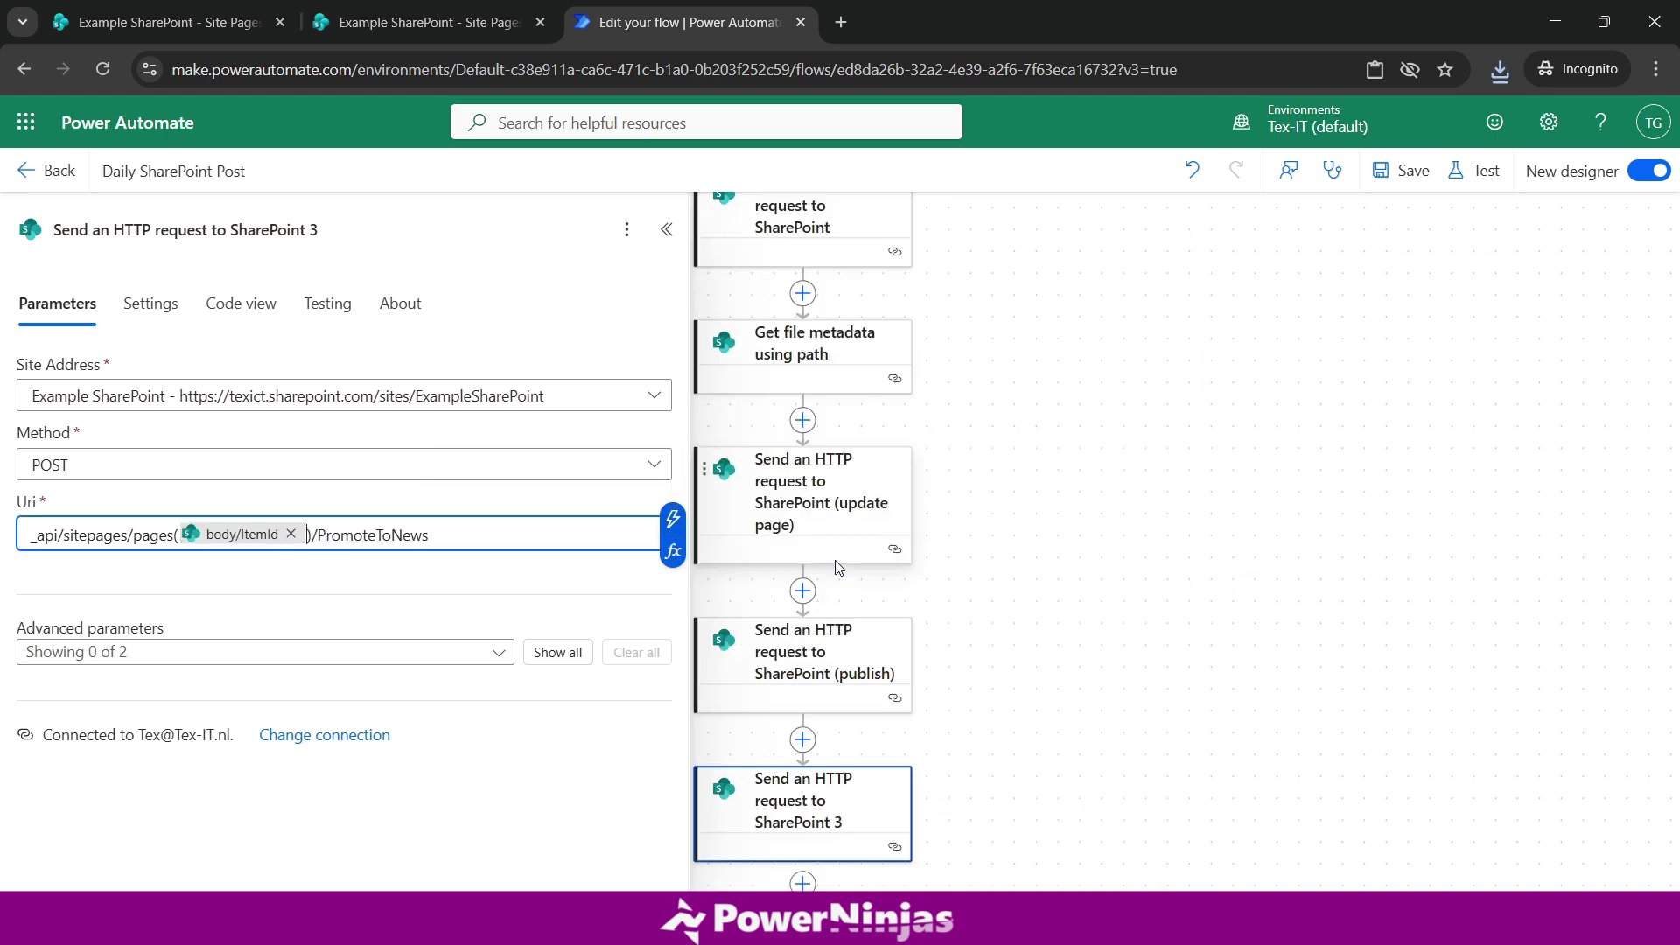
click(354, 584)
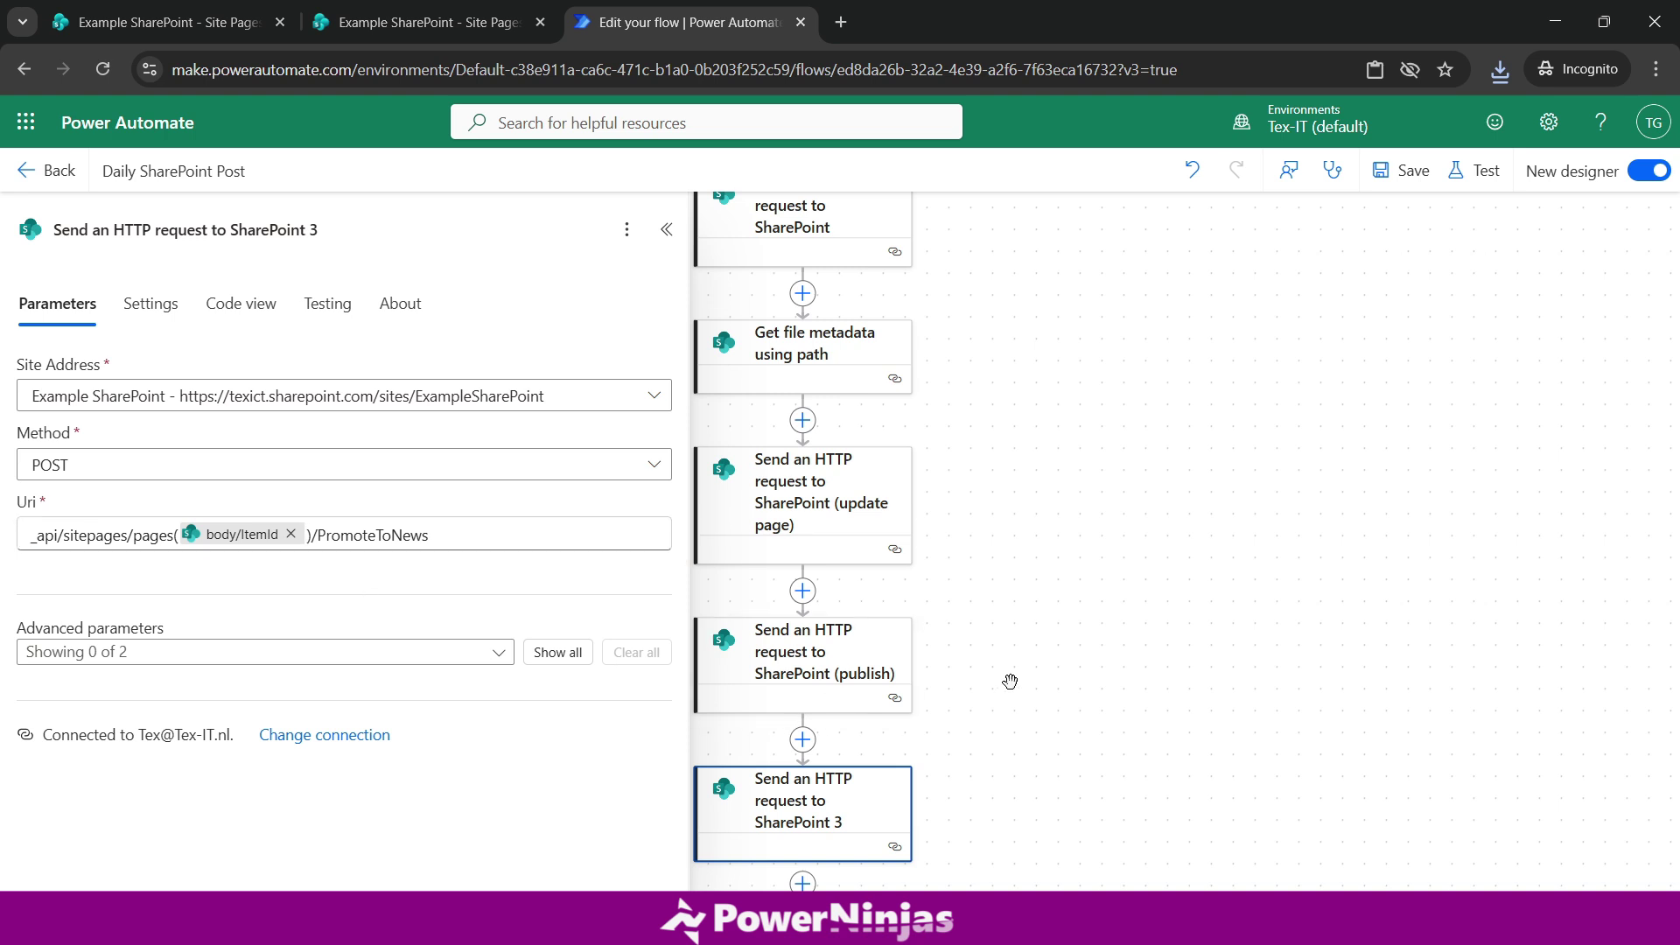
Rename the new action as Send an HTTP request to SharePoint (promote to news) and save the flow
drag(1042, 675, 1137, 635)
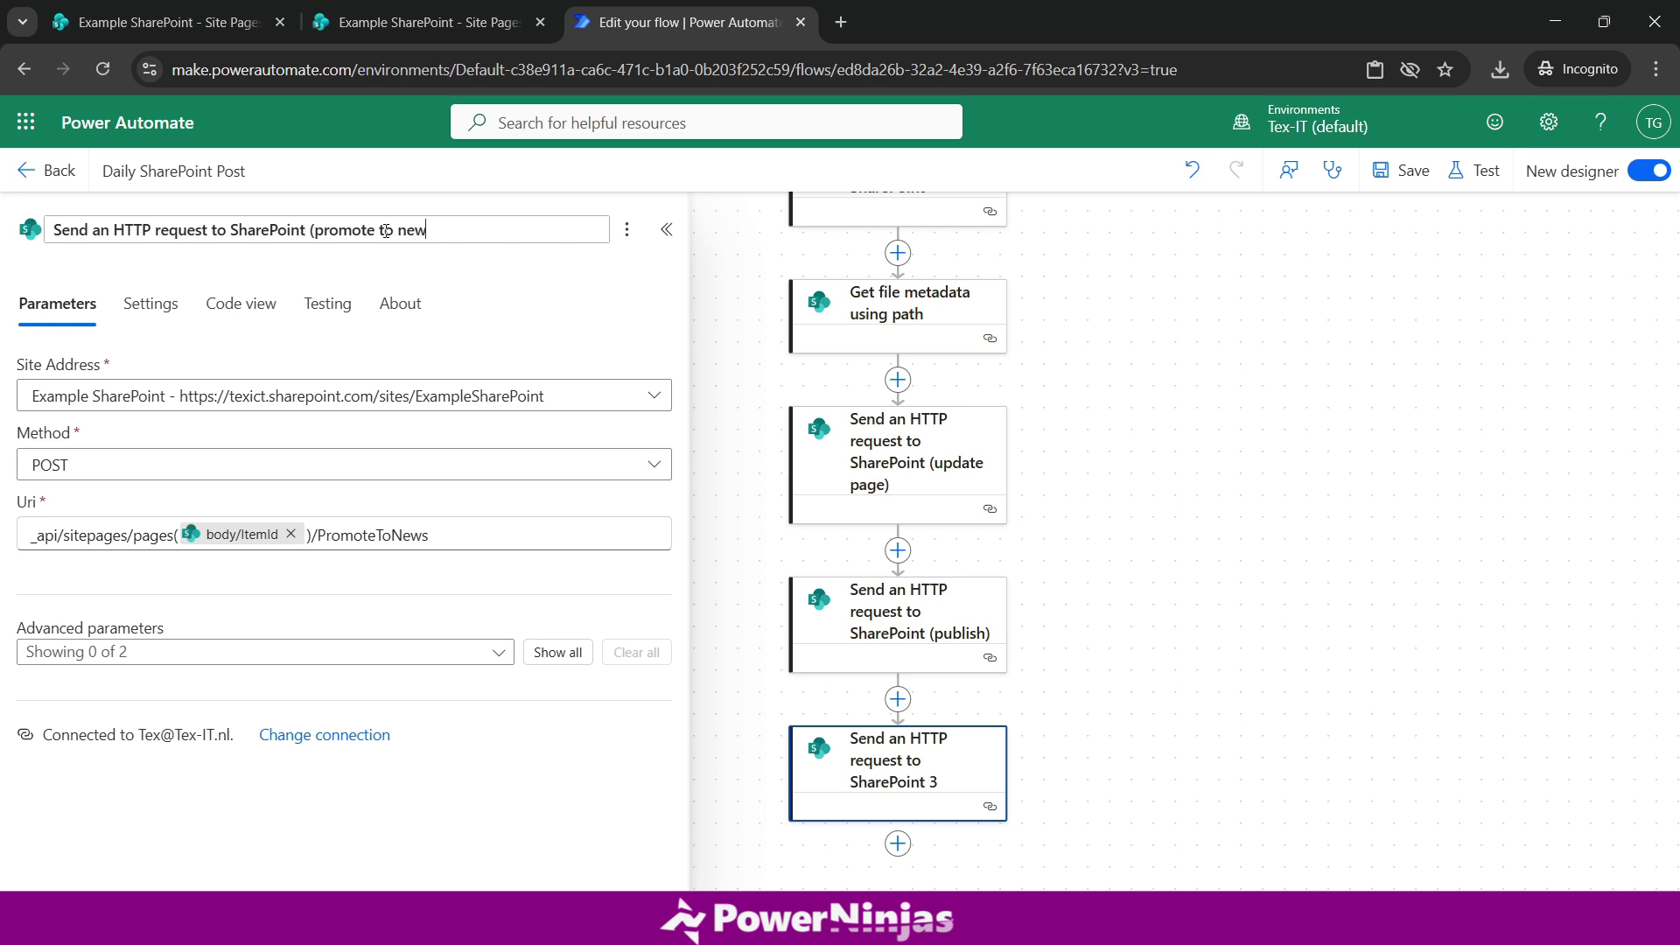
click(1304, 641)
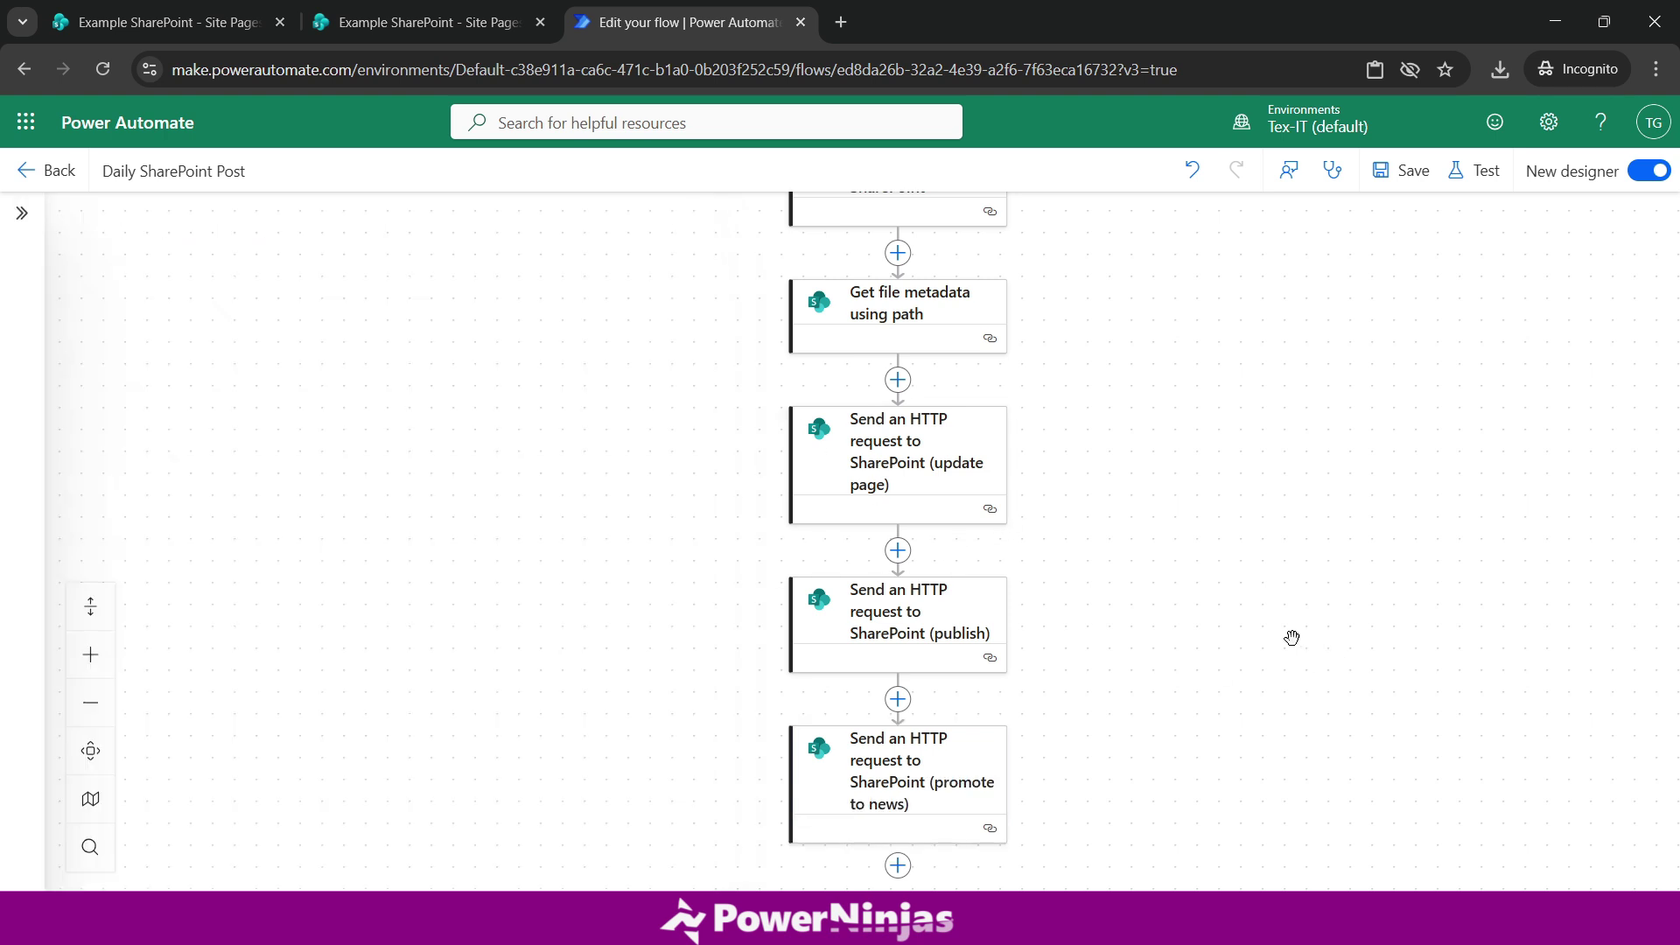
click(1403, 172)
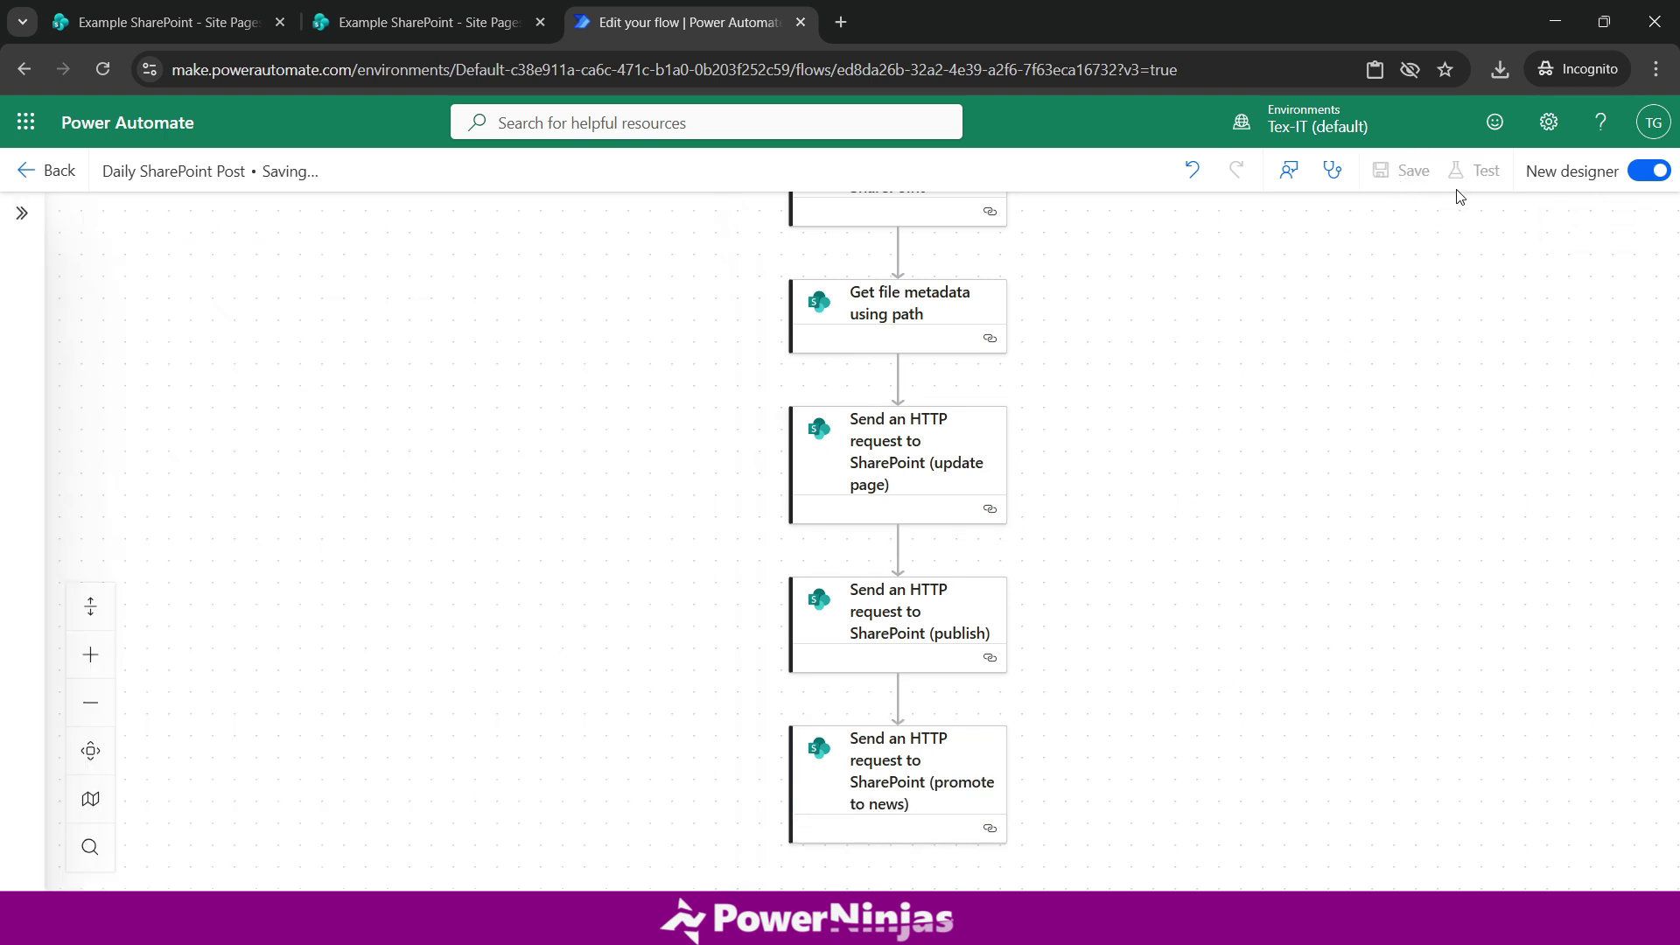
Run a manual test of the flow and inspect the run status of its last actions
click(1477, 175)
click(1385, 247)
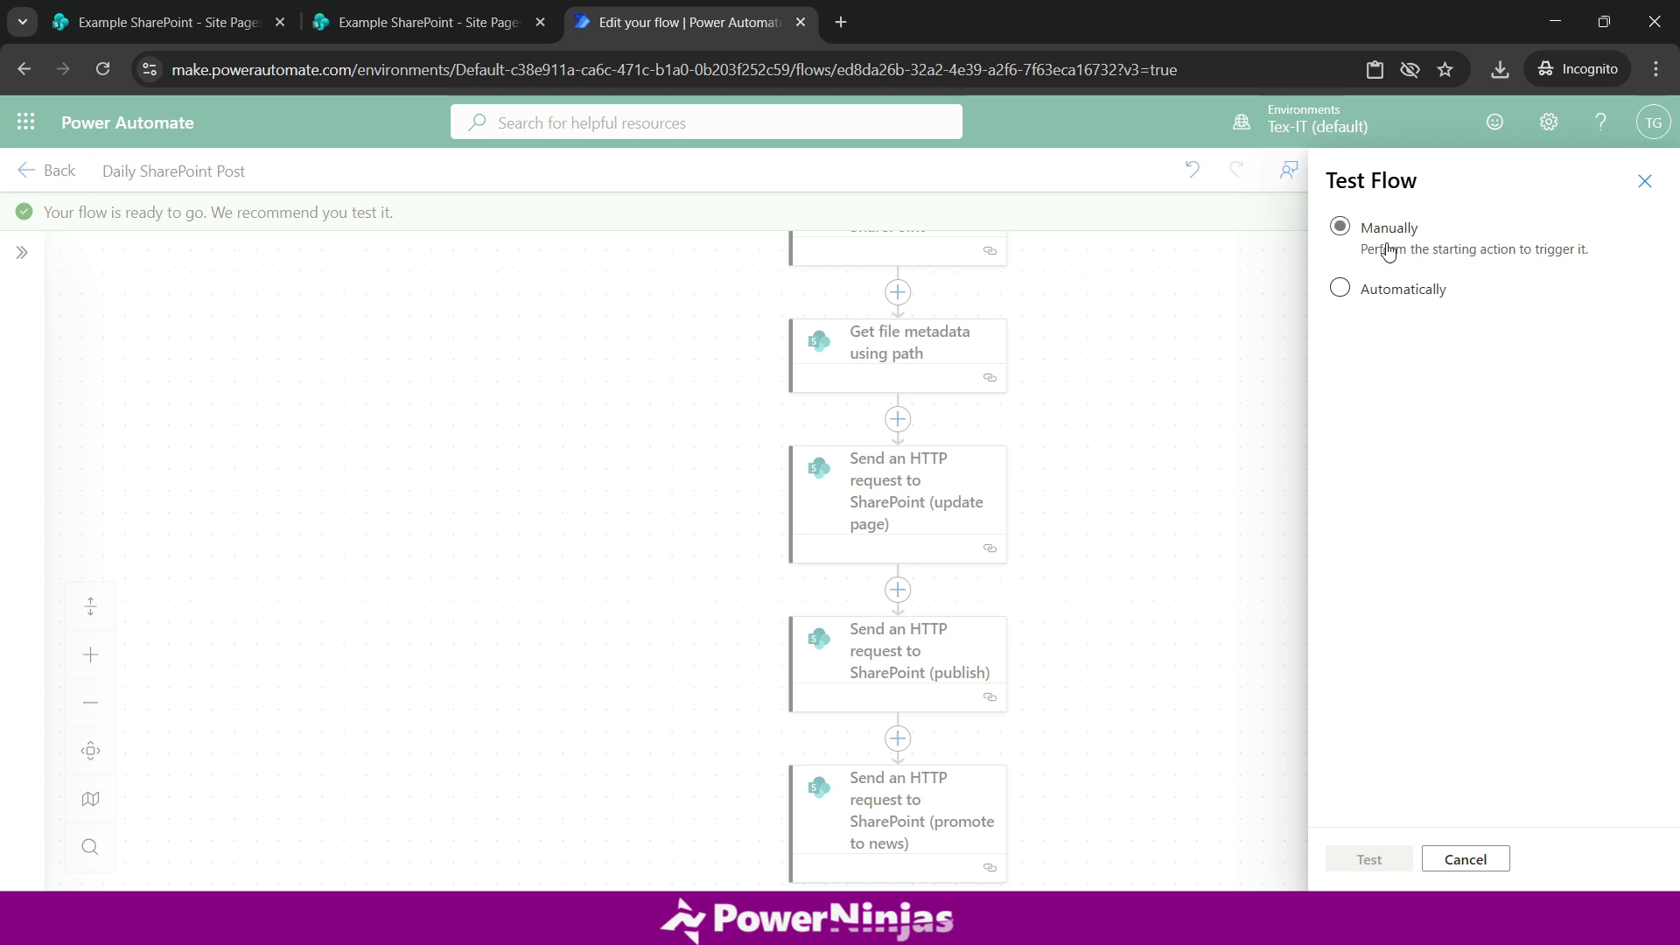
click(1370, 860)
click(1382, 859)
drag(1126, 710, 1223, 542)
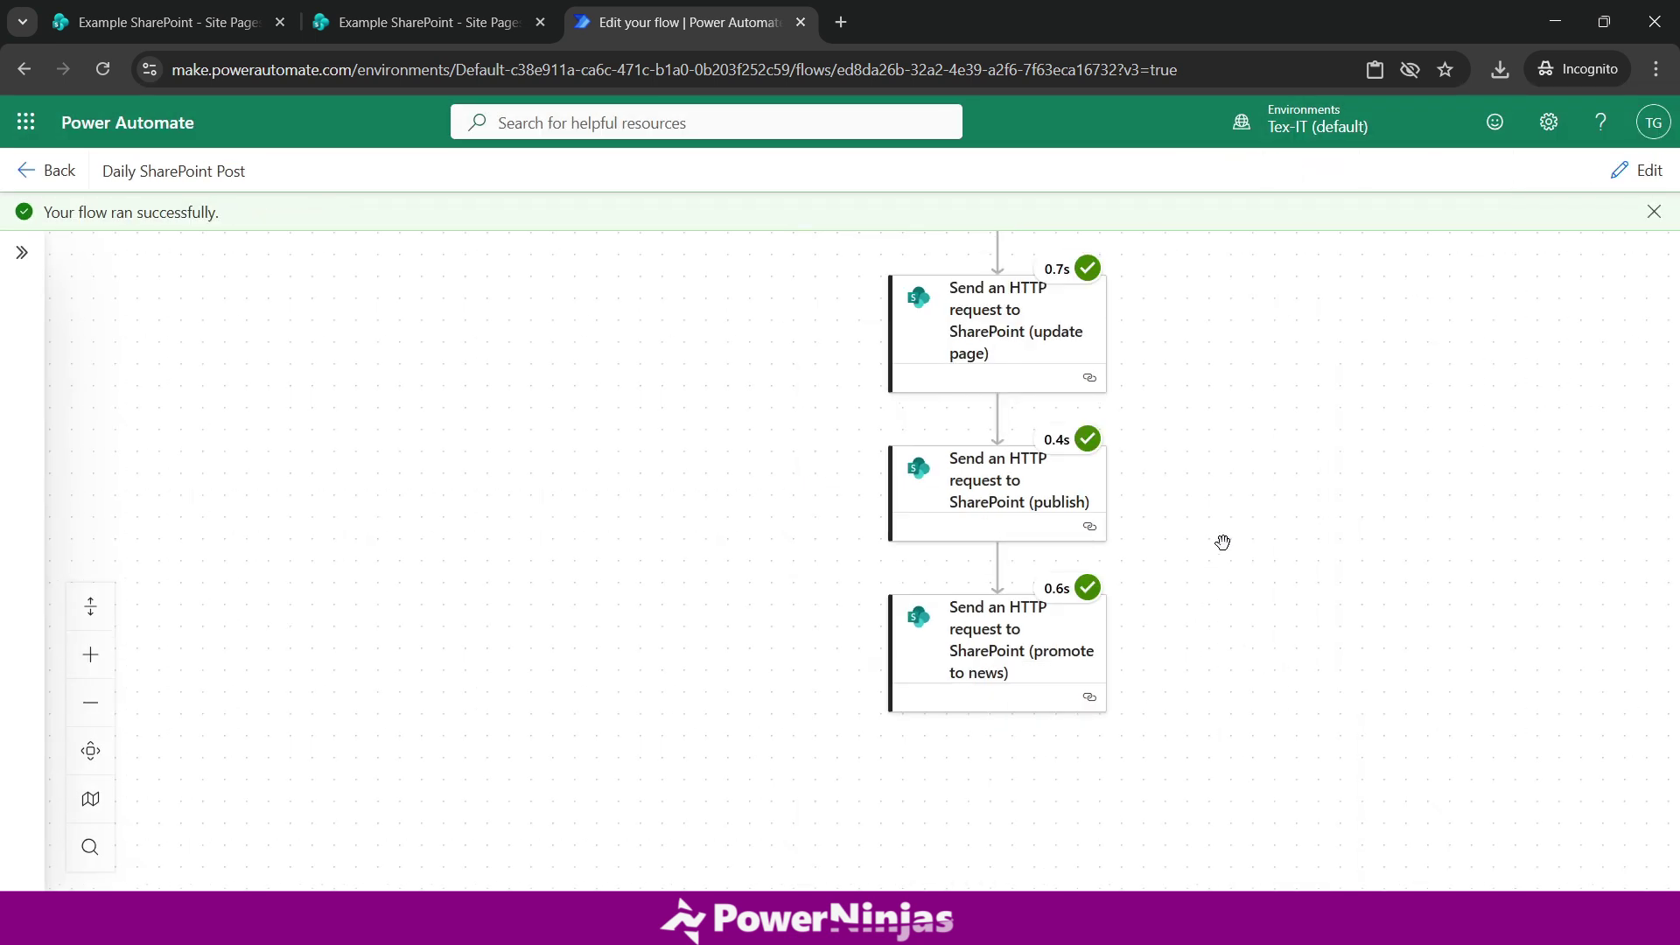
Switch to SharePoint, find the weather post under News on the site's home page and open it
click(191, 22)
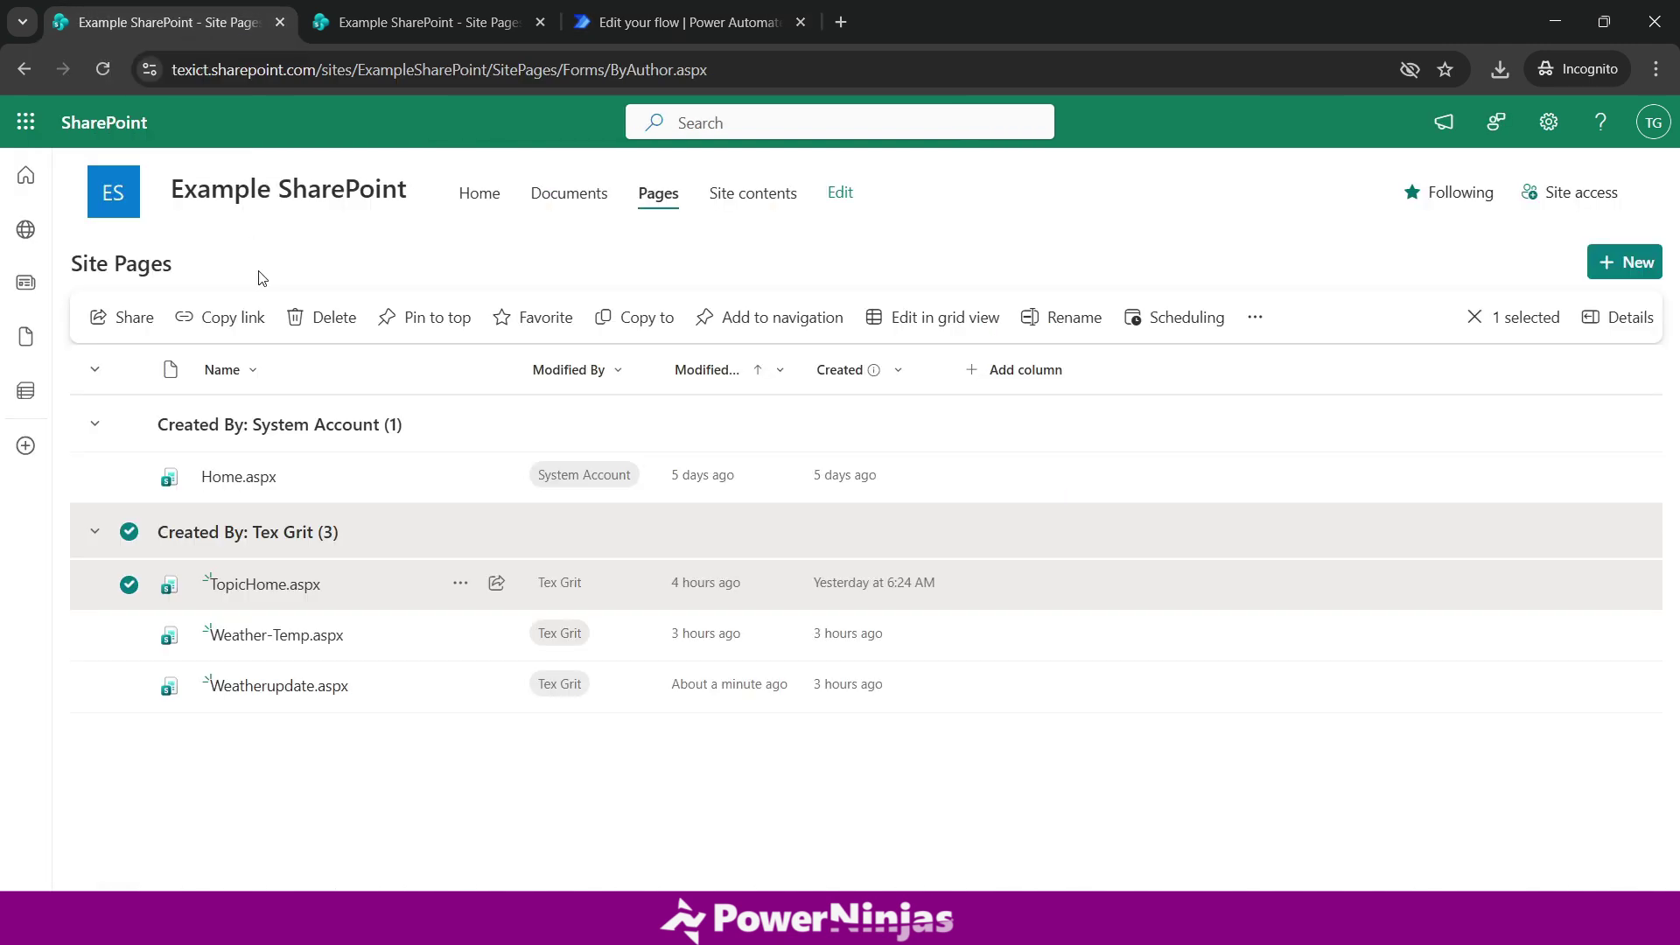
click(487, 210)
scroll(476, 438, down, 5)
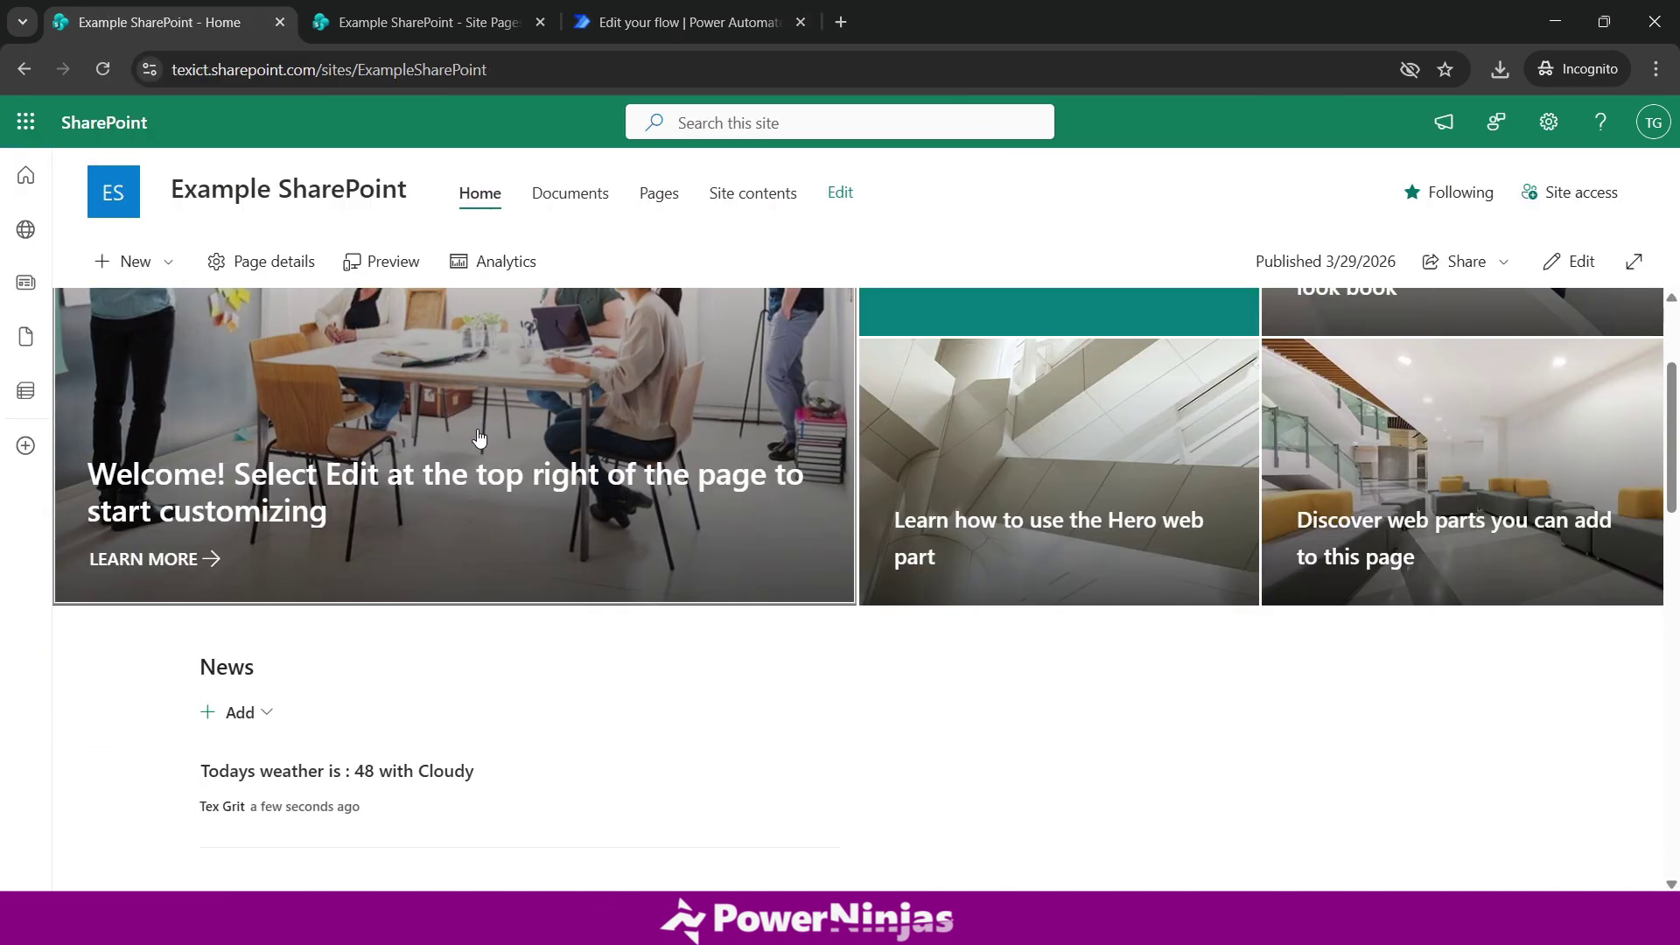
drag(127, 549, 615, 574)
click(295, 552)
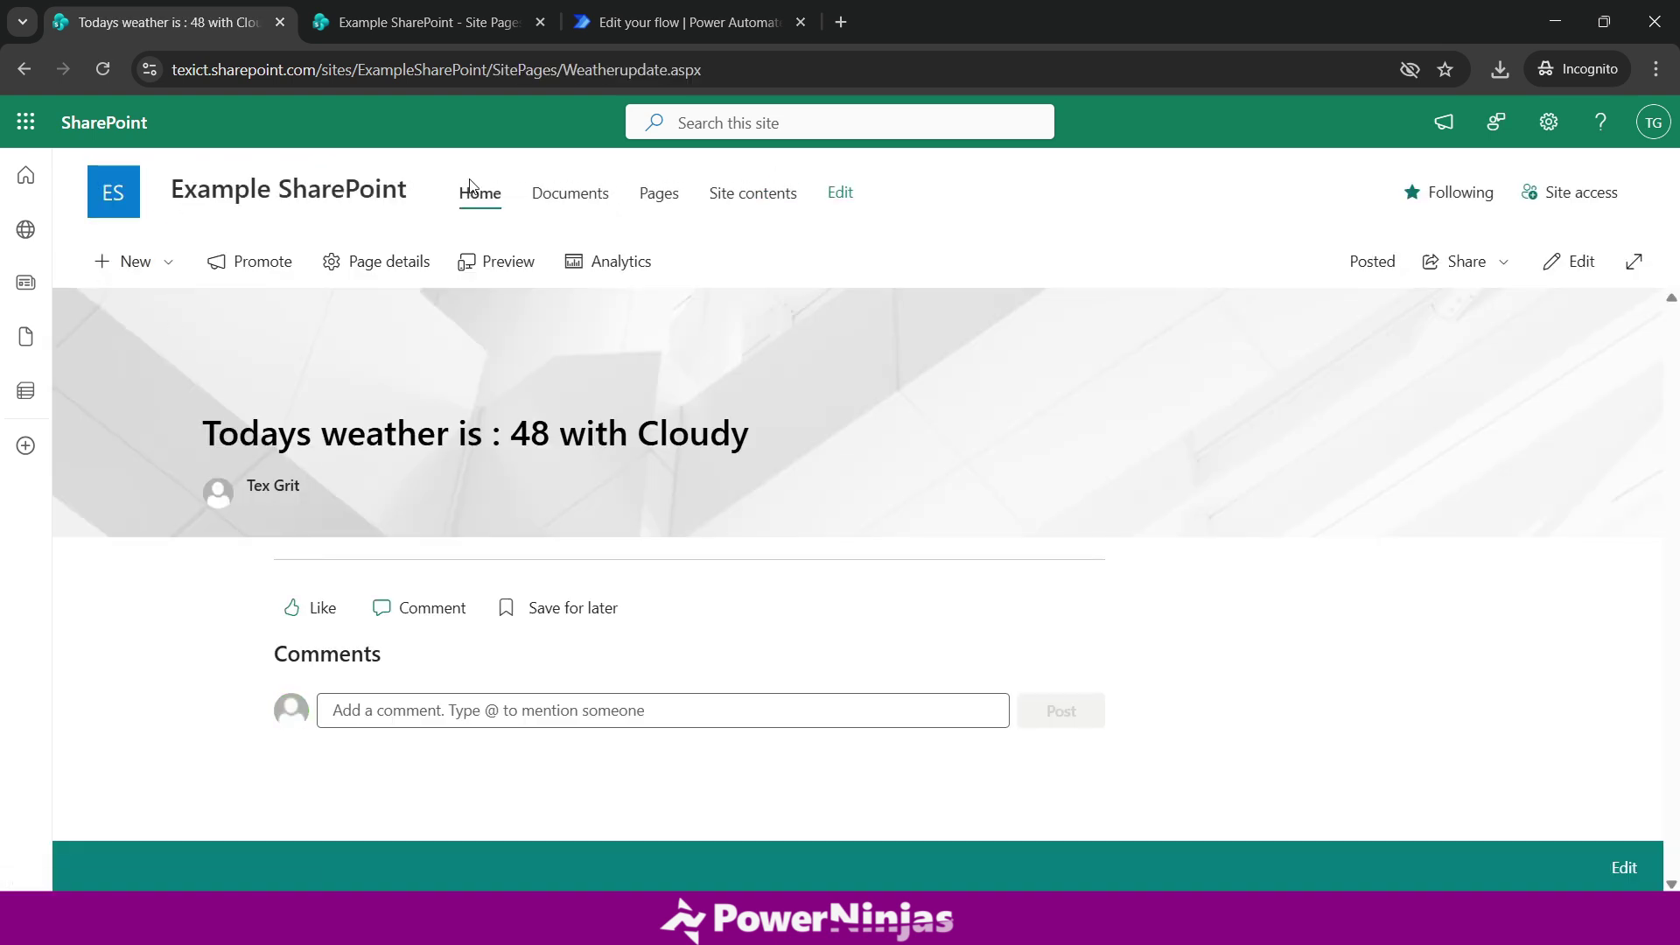
Run another manual test of the Daily SharePoint Post flow in Power Automate and close the run confirmation
click(477, 190)
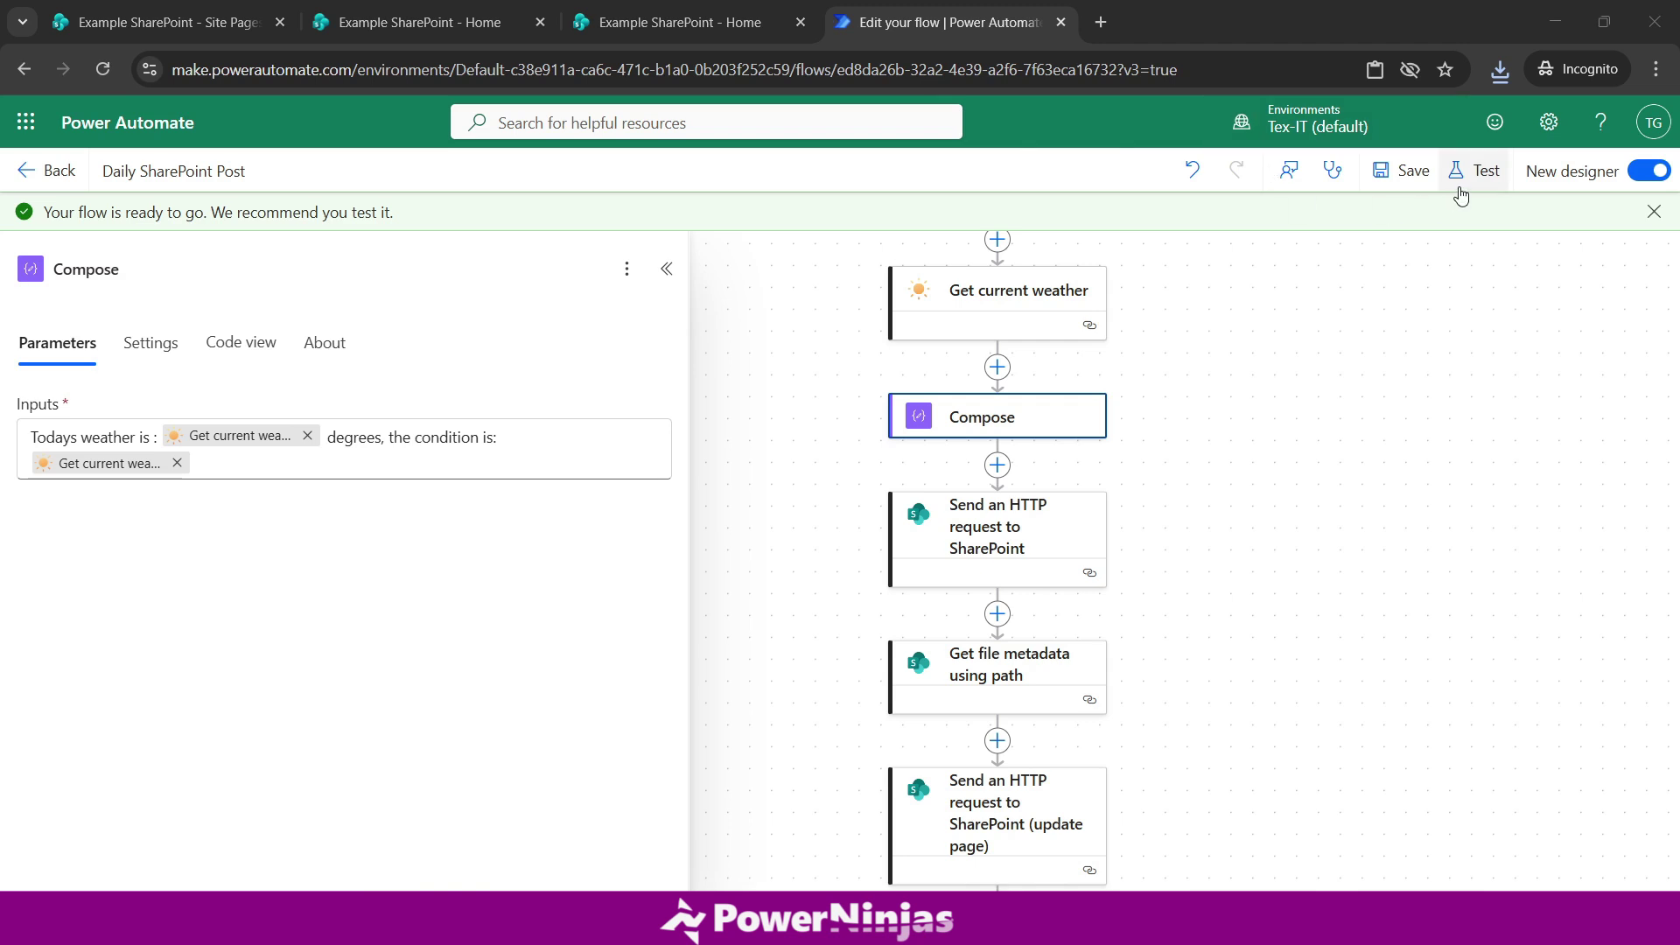
click(1460, 194)
click(1363, 232)
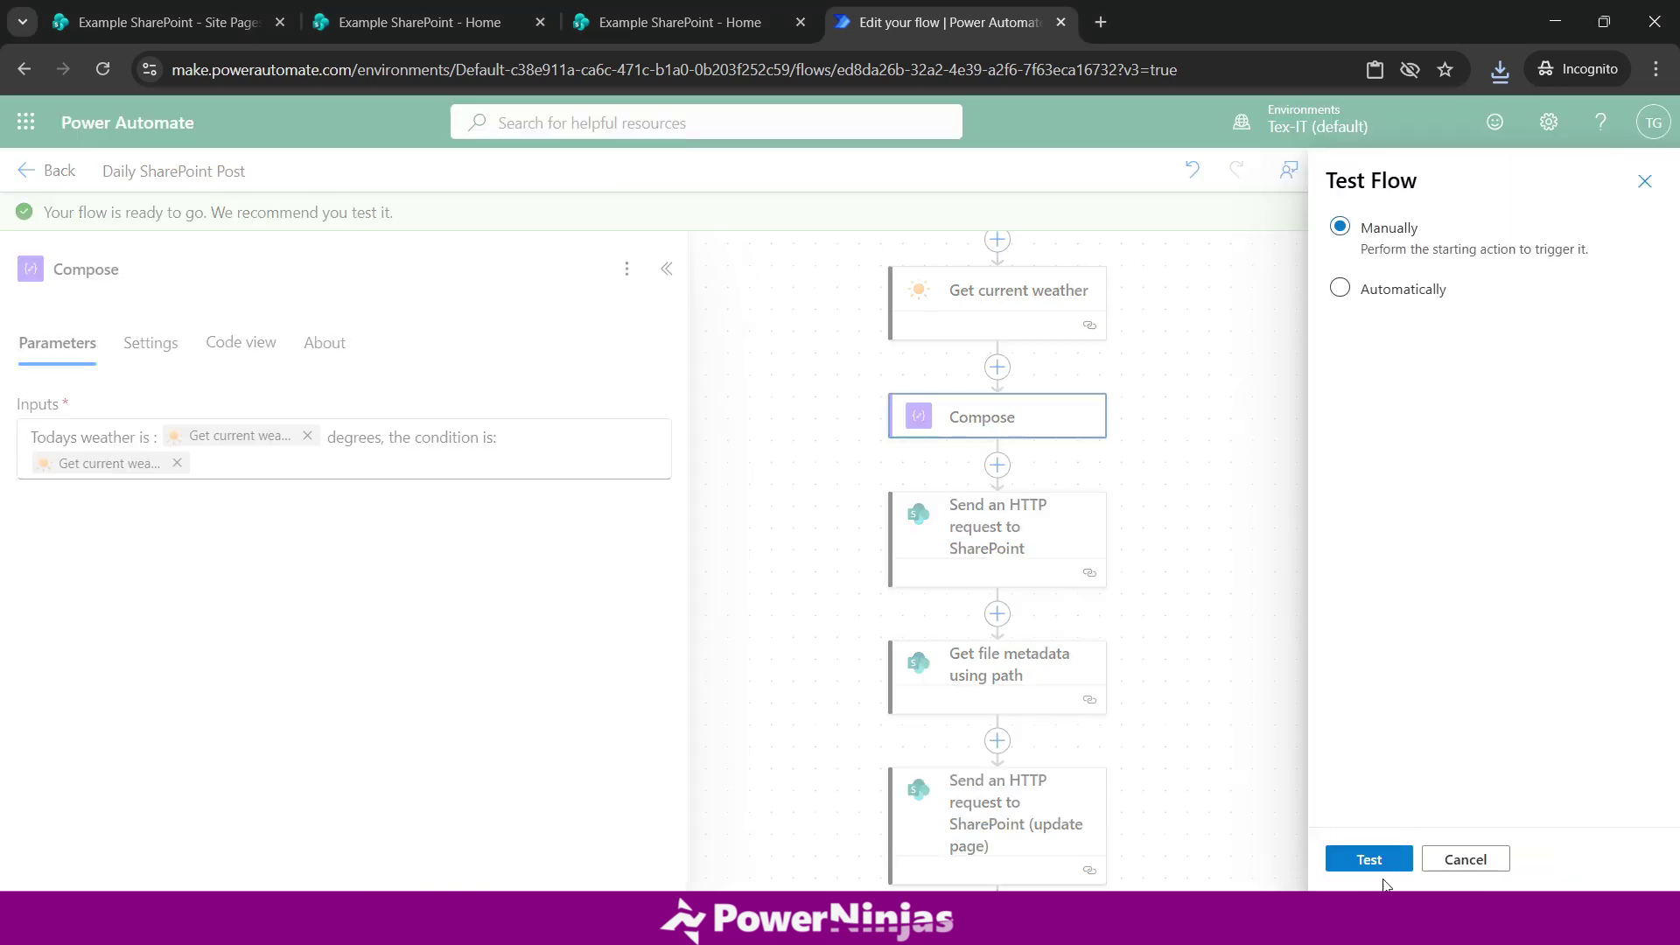
click(1370, 862)
click(1344, 853)
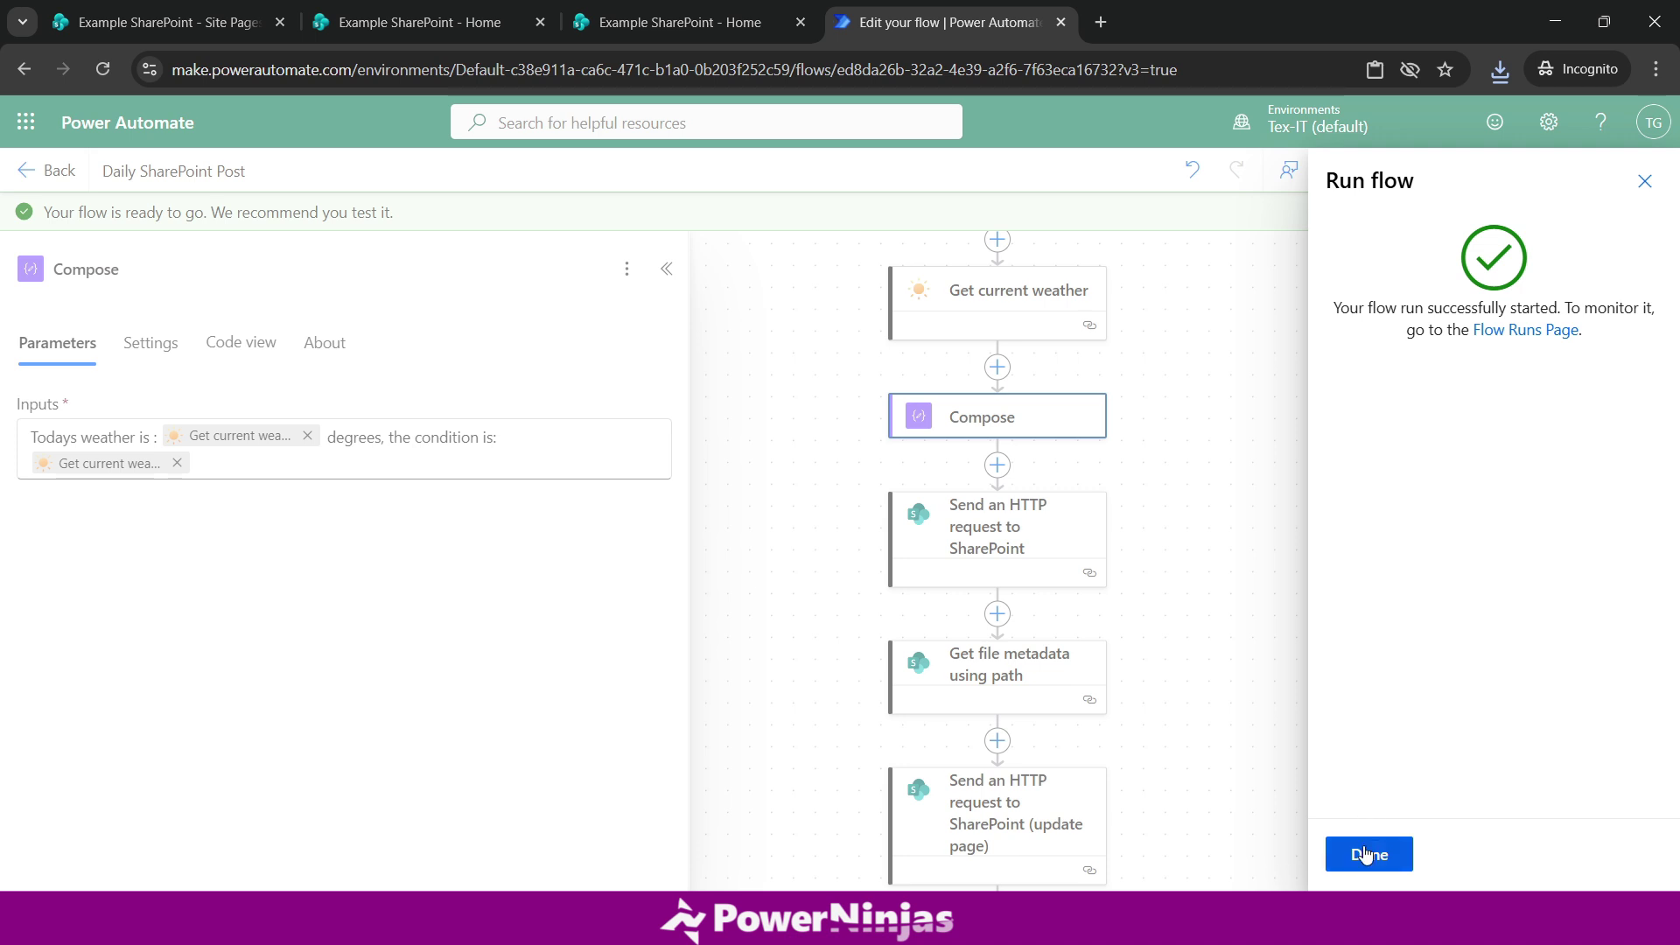
click(1366, 855)
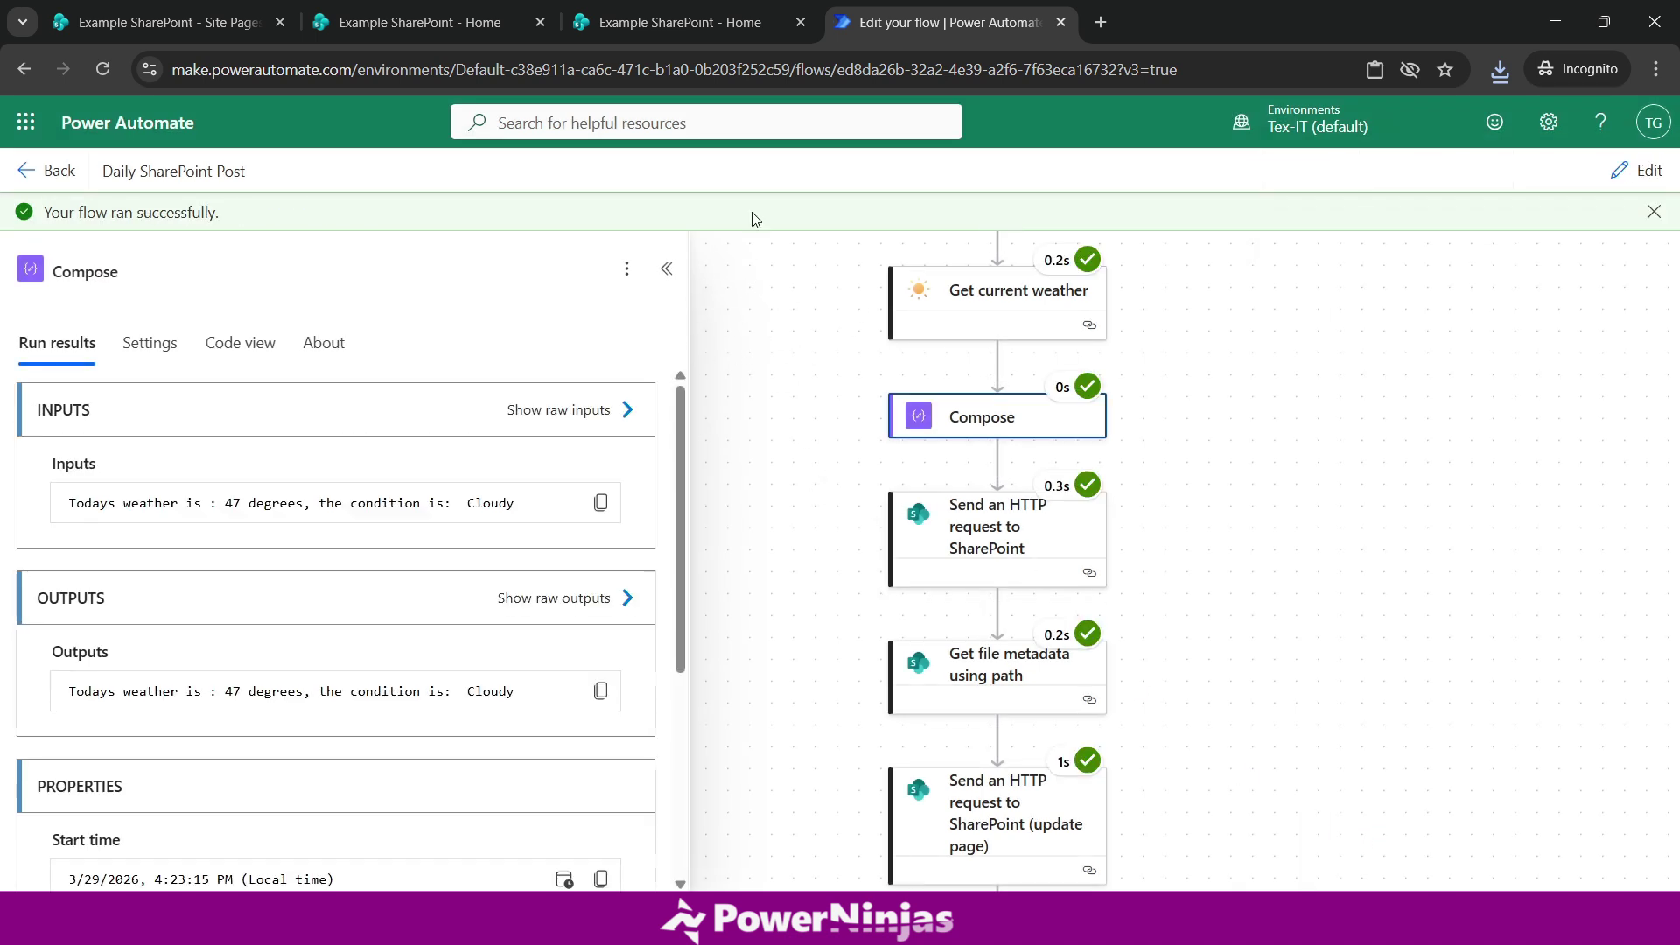
Switch to SharePoint, reload the site's home page and open the weather post under News
click(609, 33)
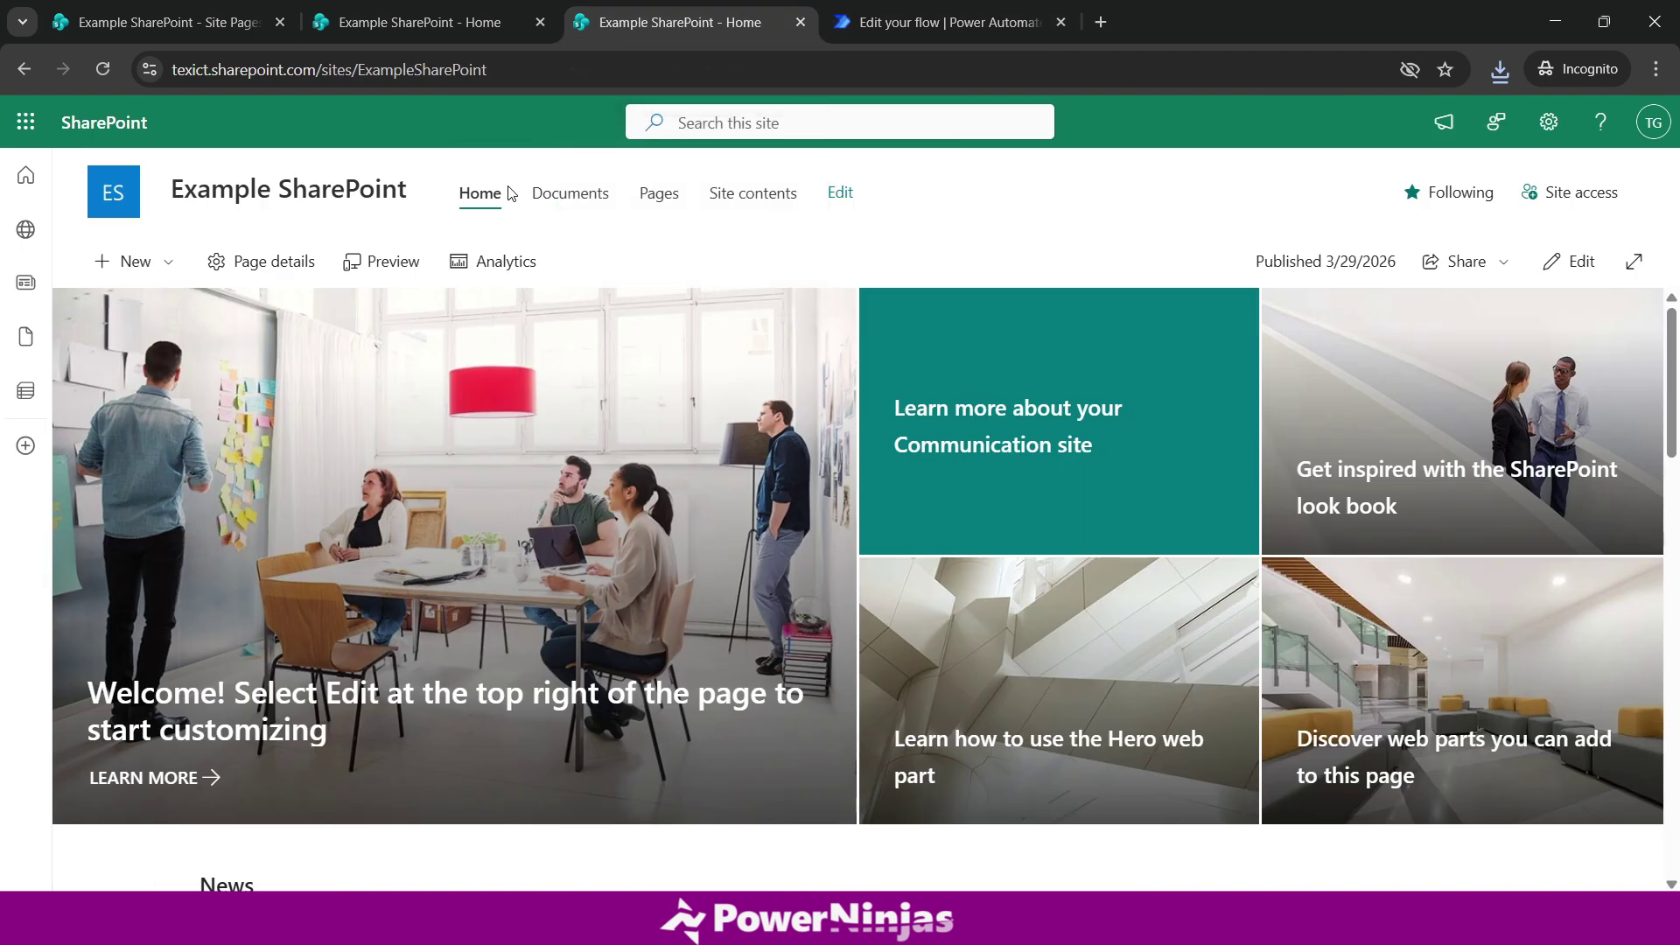
click(481, 194)
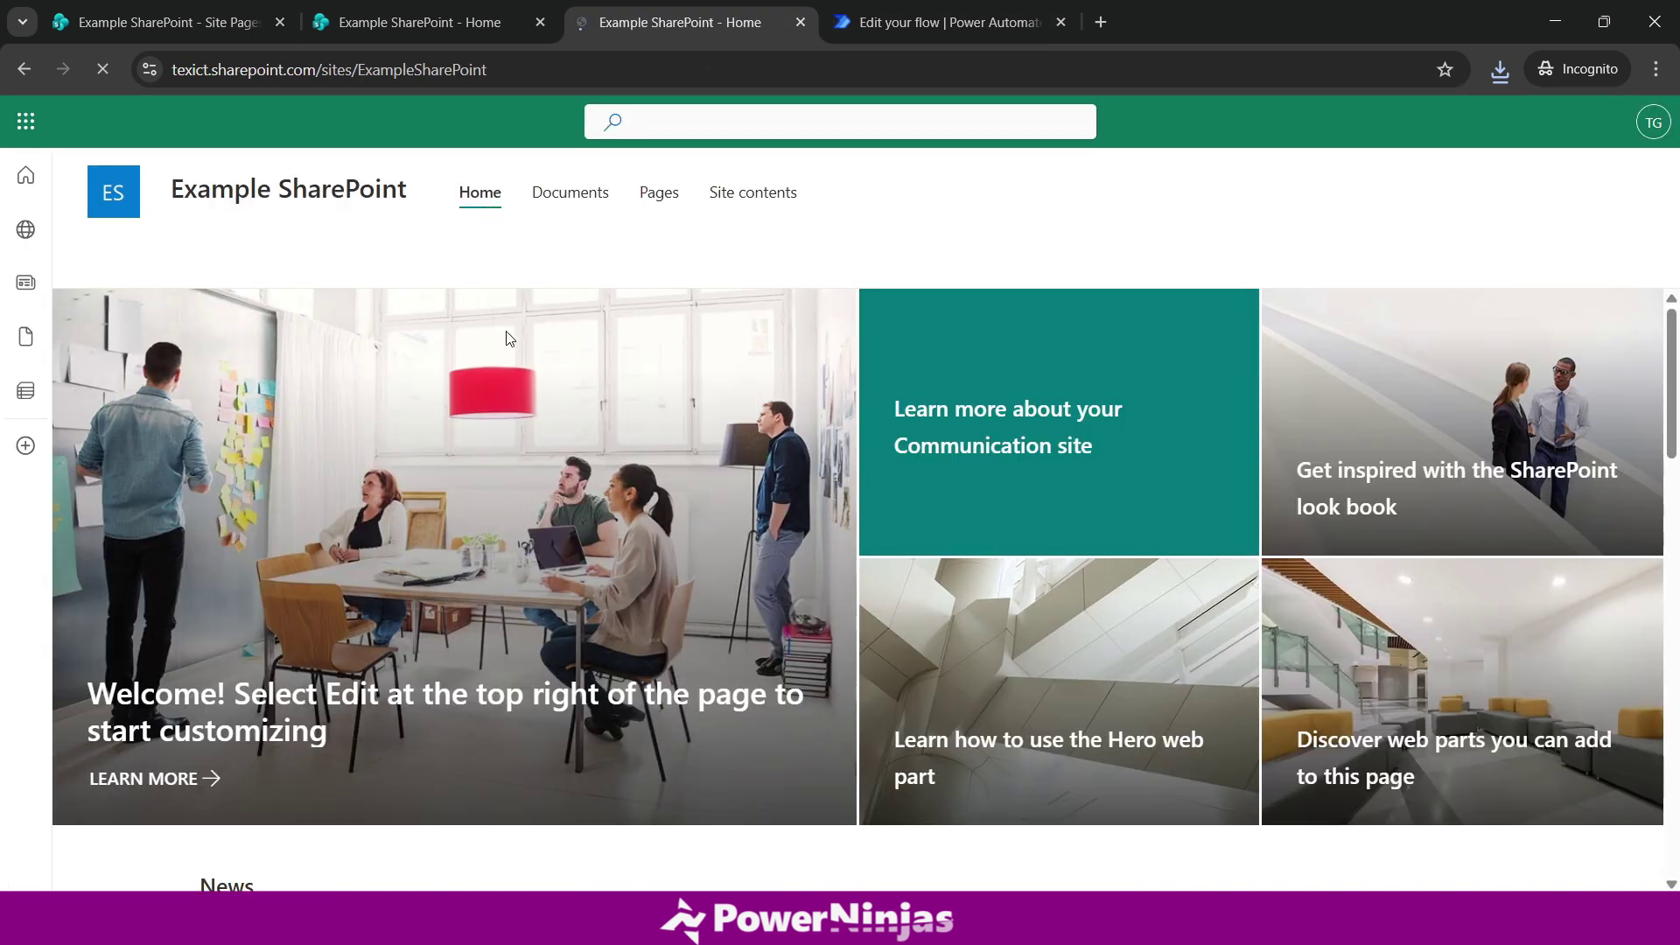
scroll(604, 463, down, 5)
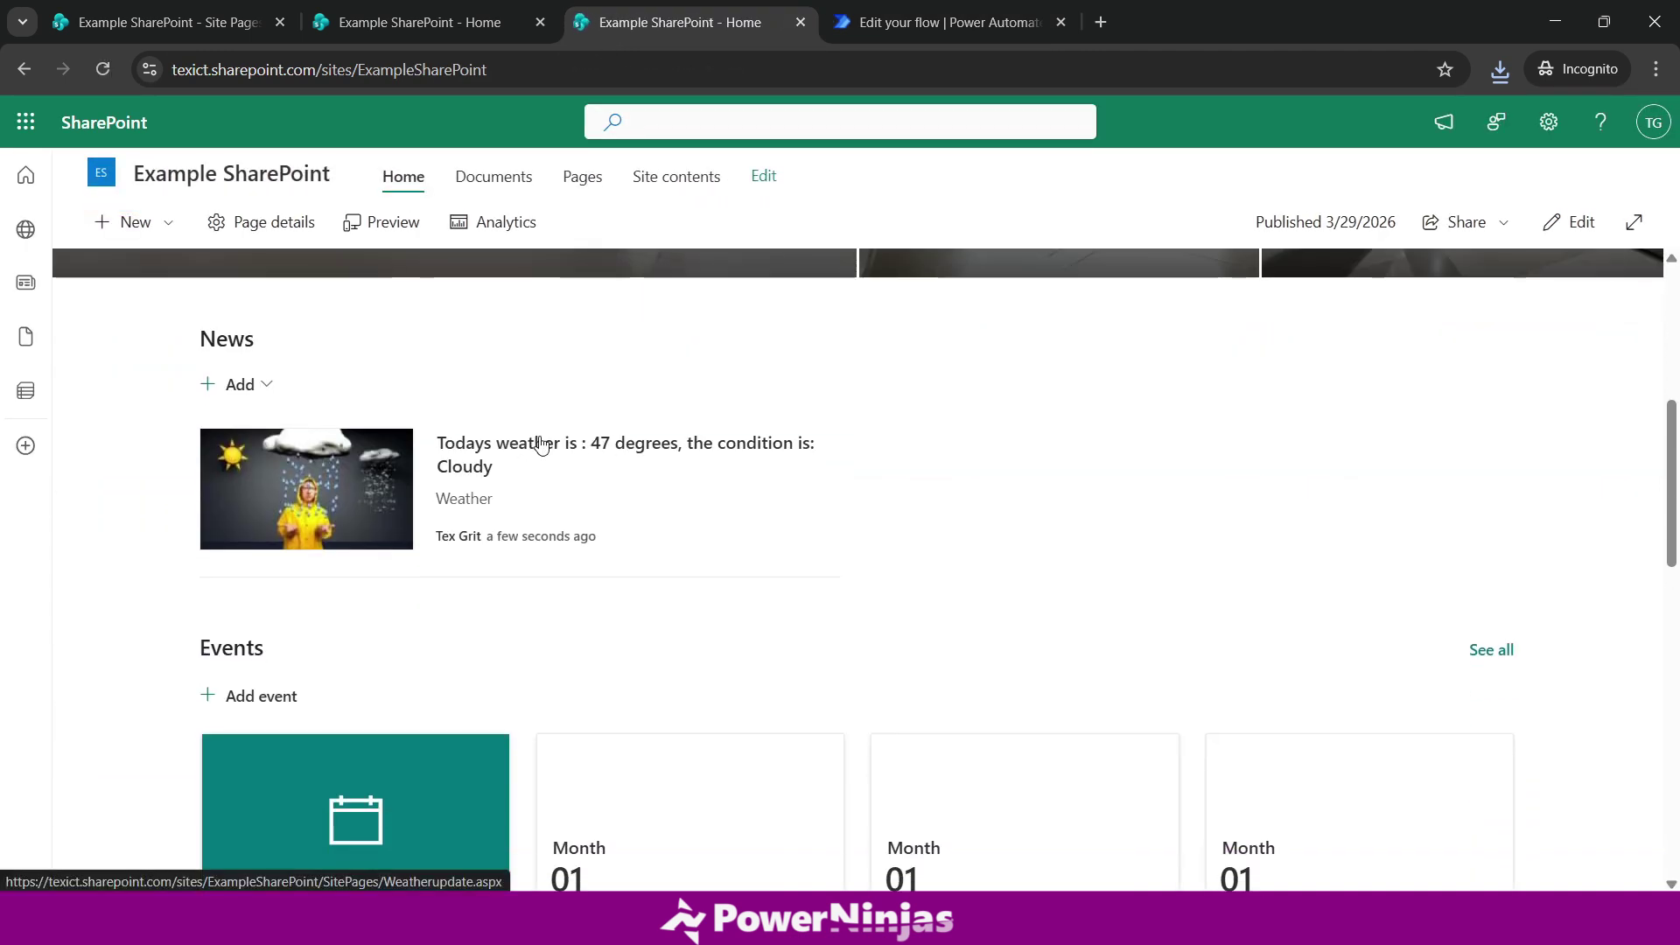
click(540, 445)
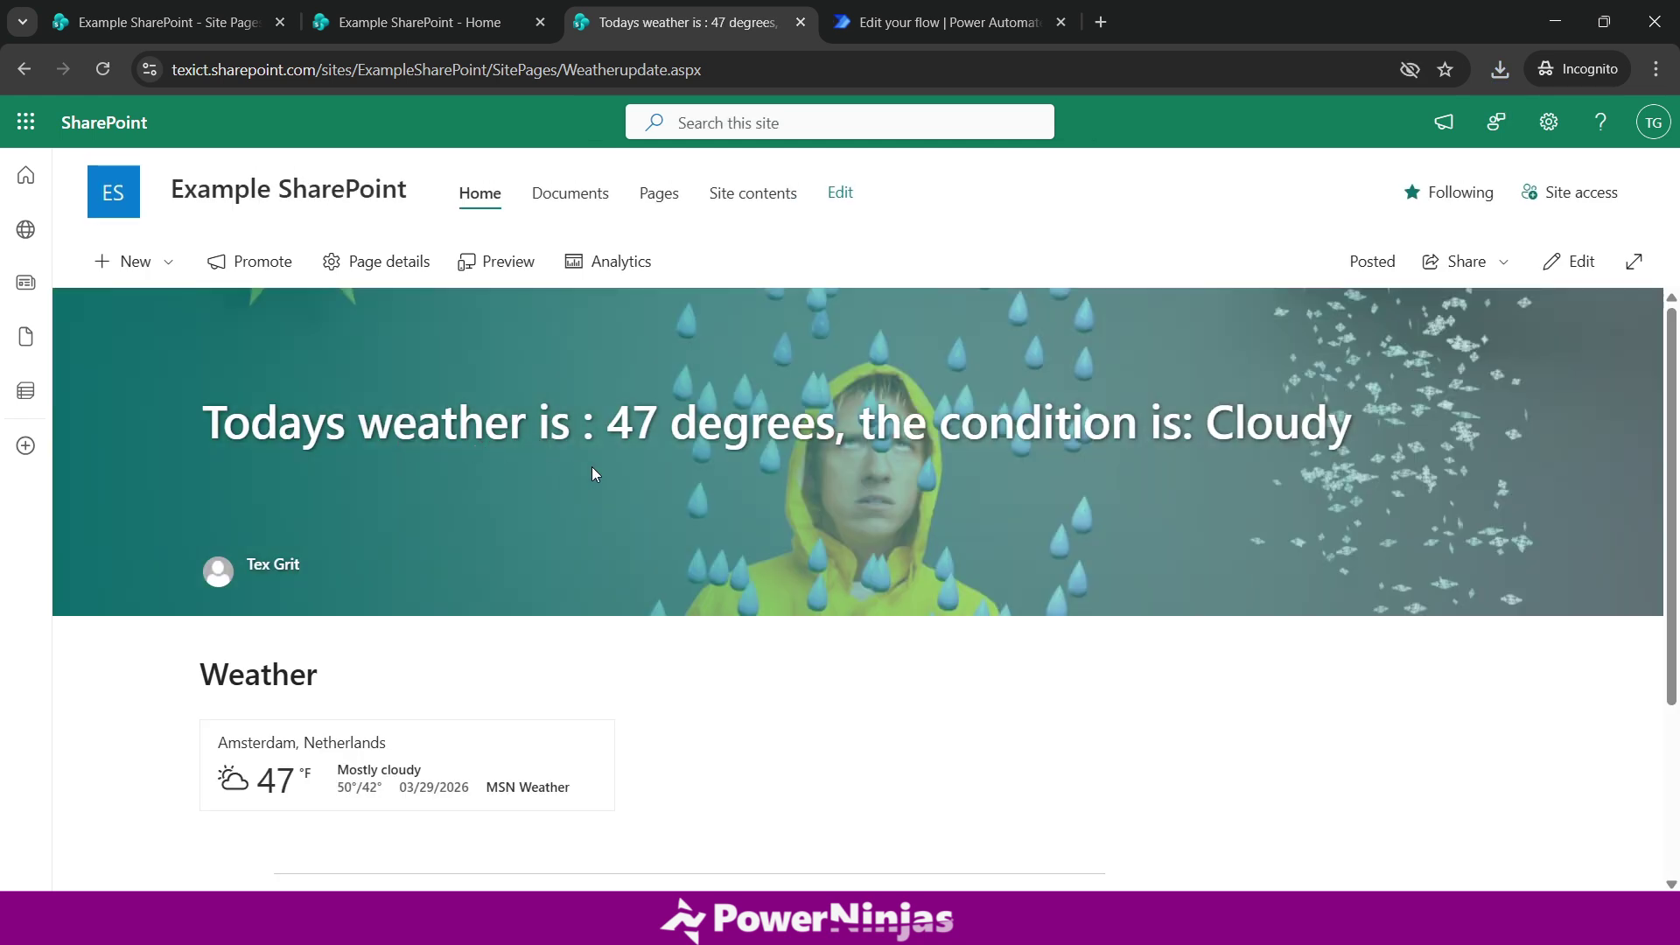
Review the weather post's content and open the Weather-Temp.aspx template from the site's pages for comparison
scroll(660, 499, down, 3)
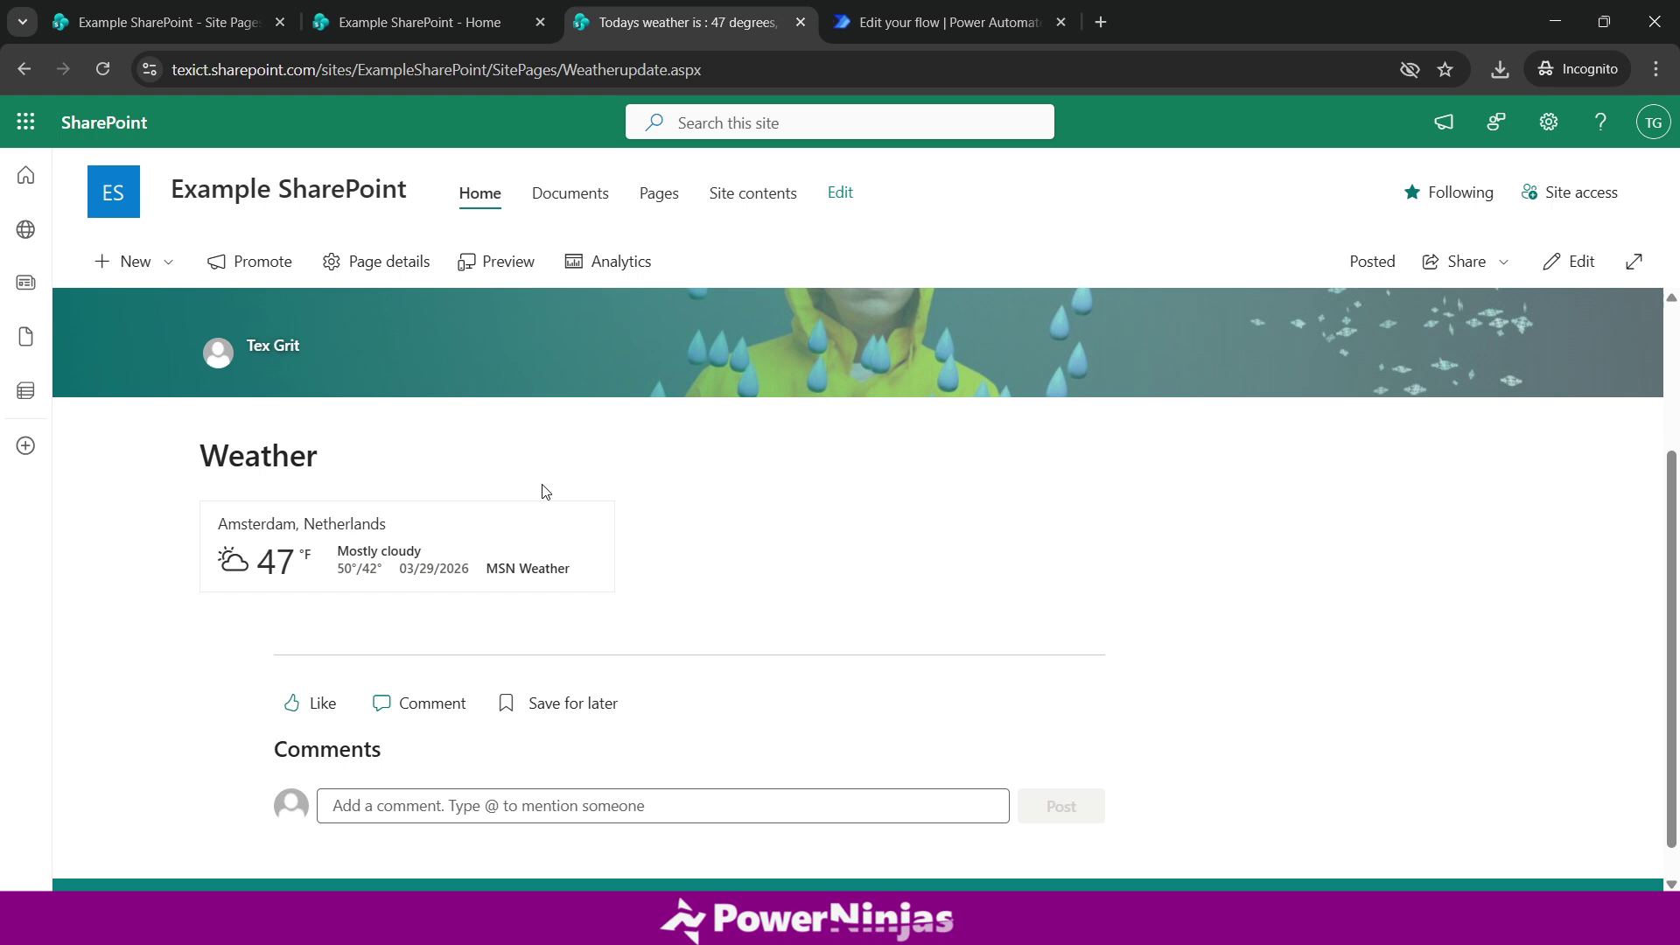
scroll(545, 490, up, 3)
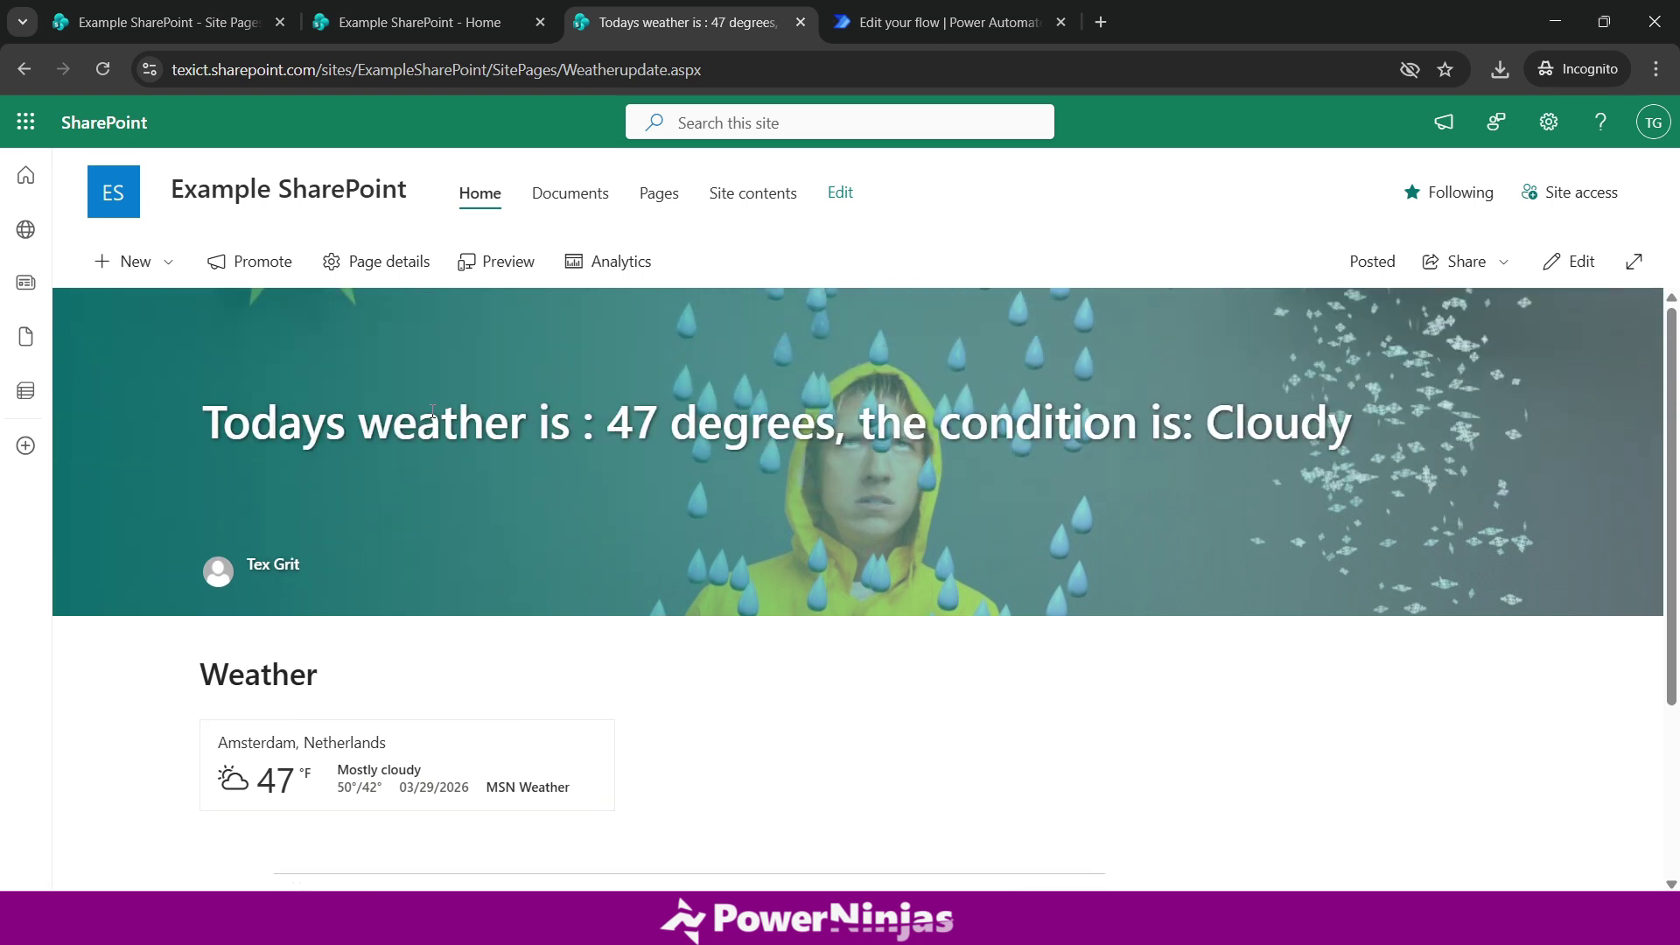
click(658, 192)
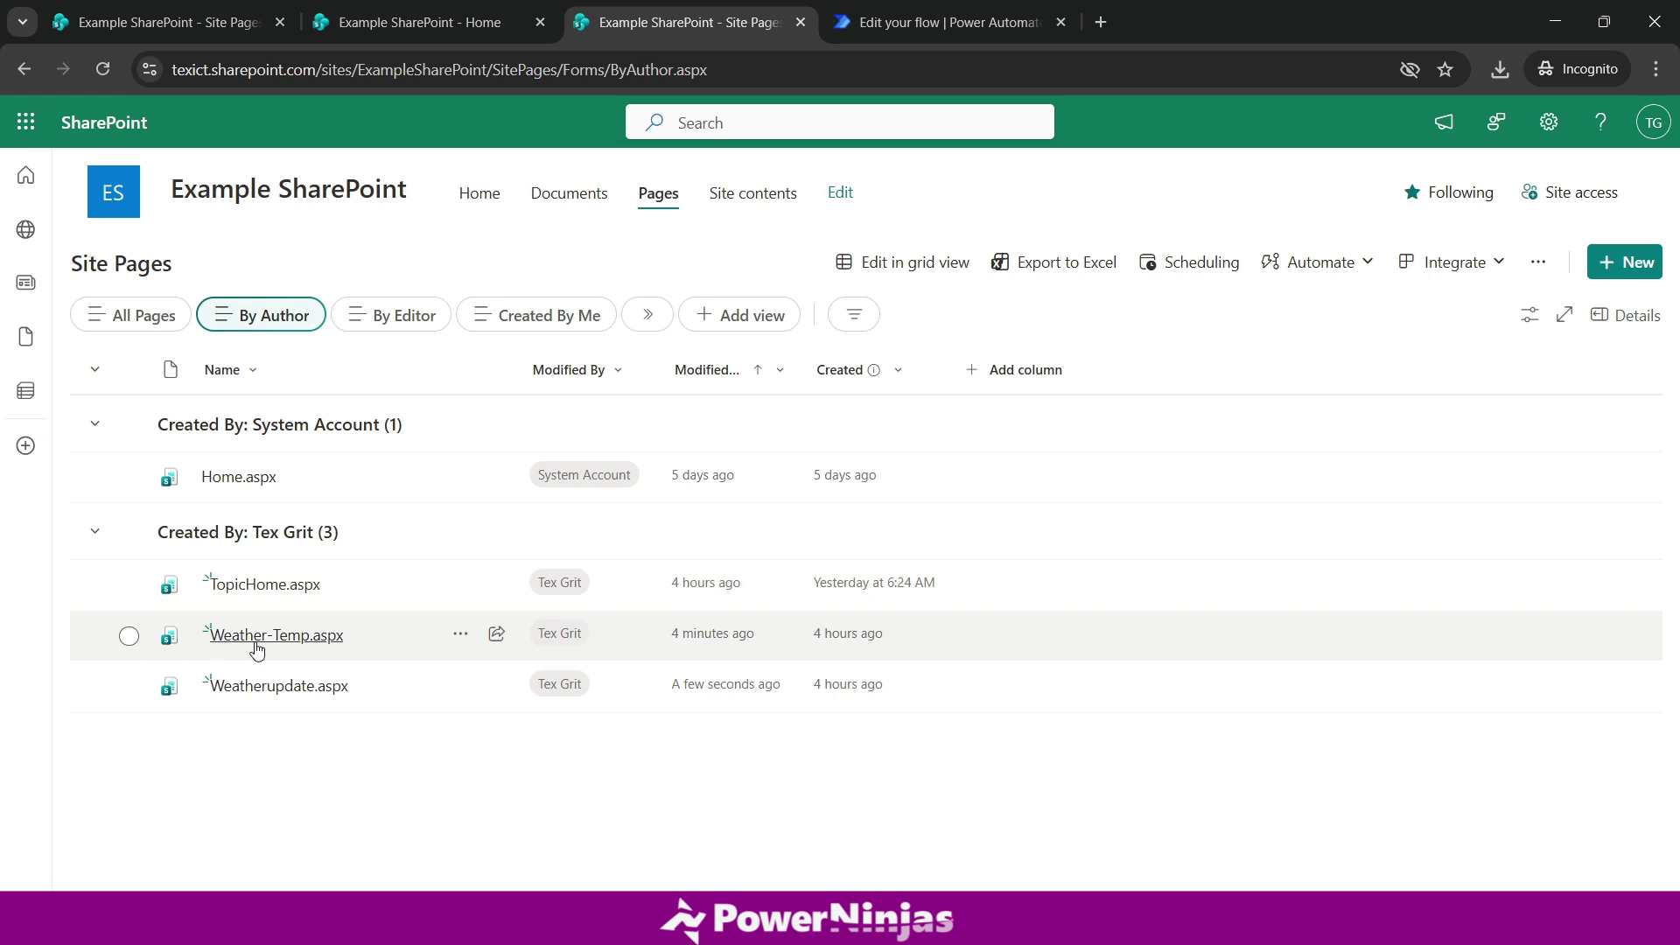
click(302, 644)
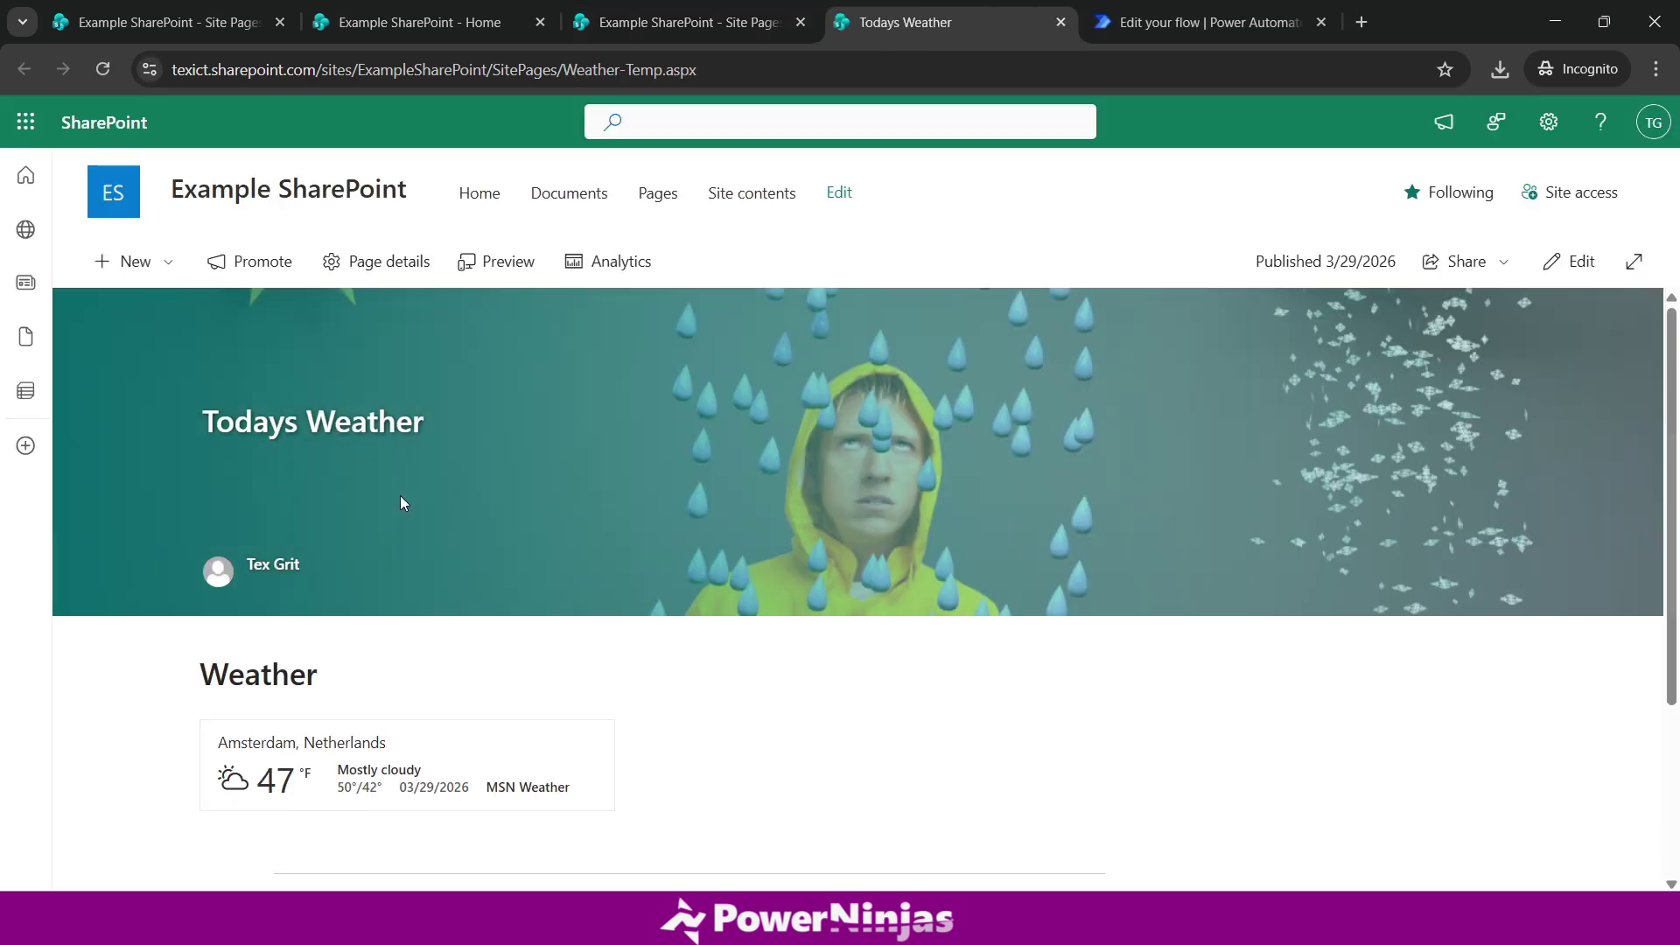
Switch back to Power Automate and examine the Recurrence trigger's run results and the run status of the flow's actions
click(1127, 27)
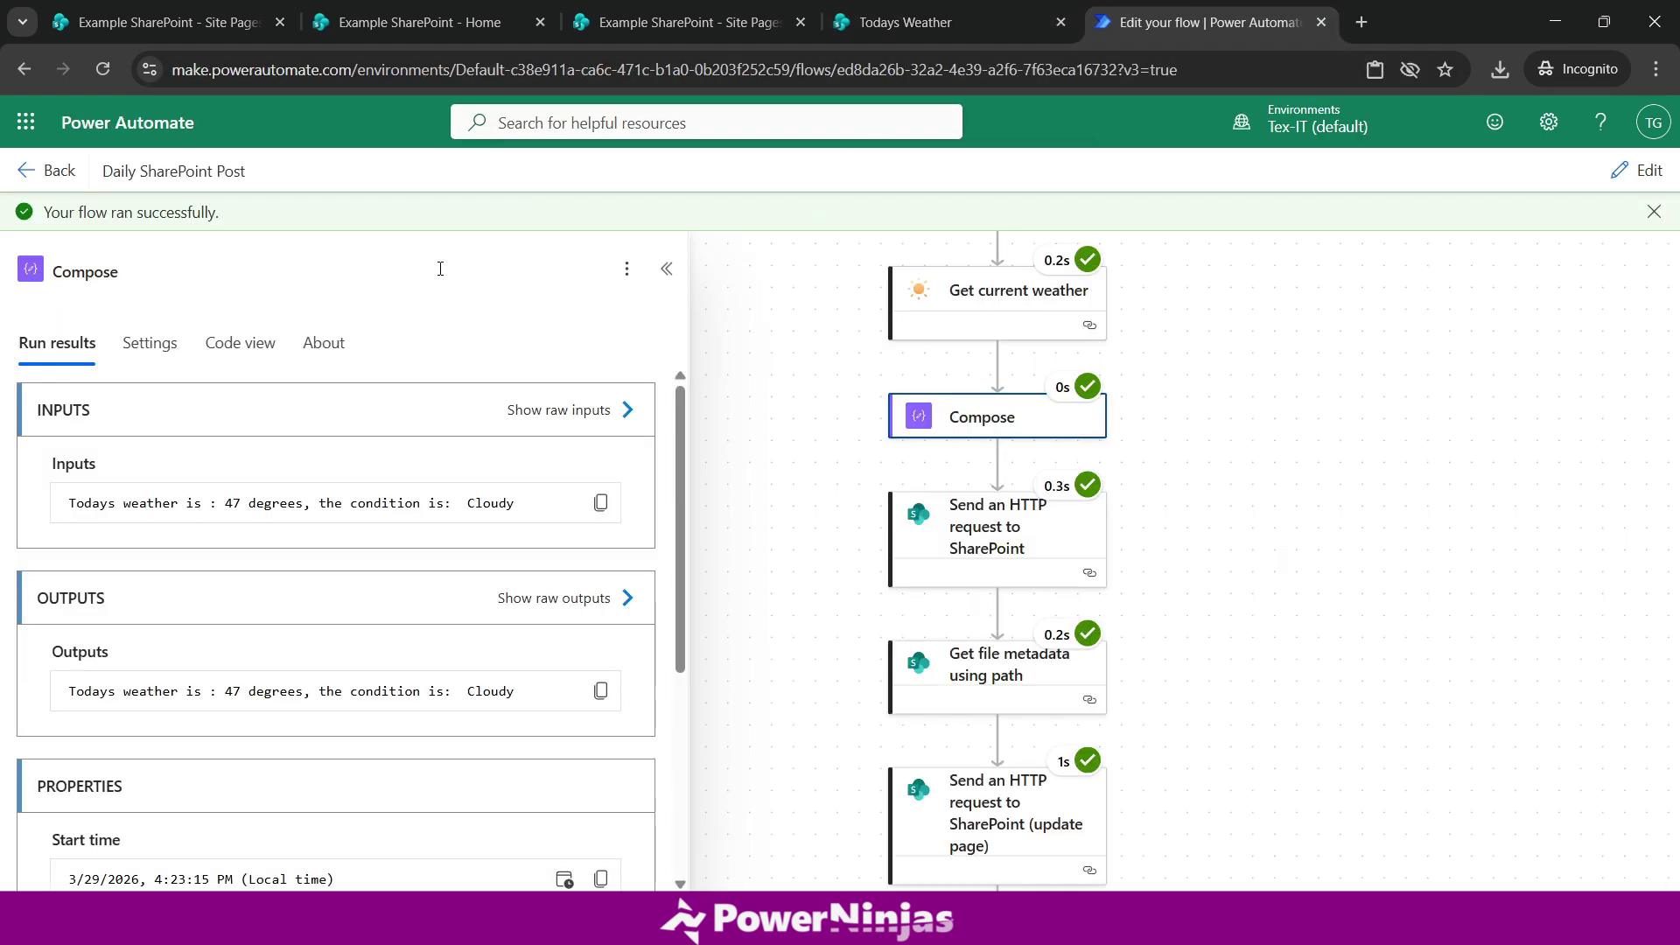
scroll(1061, 406, up, 3)
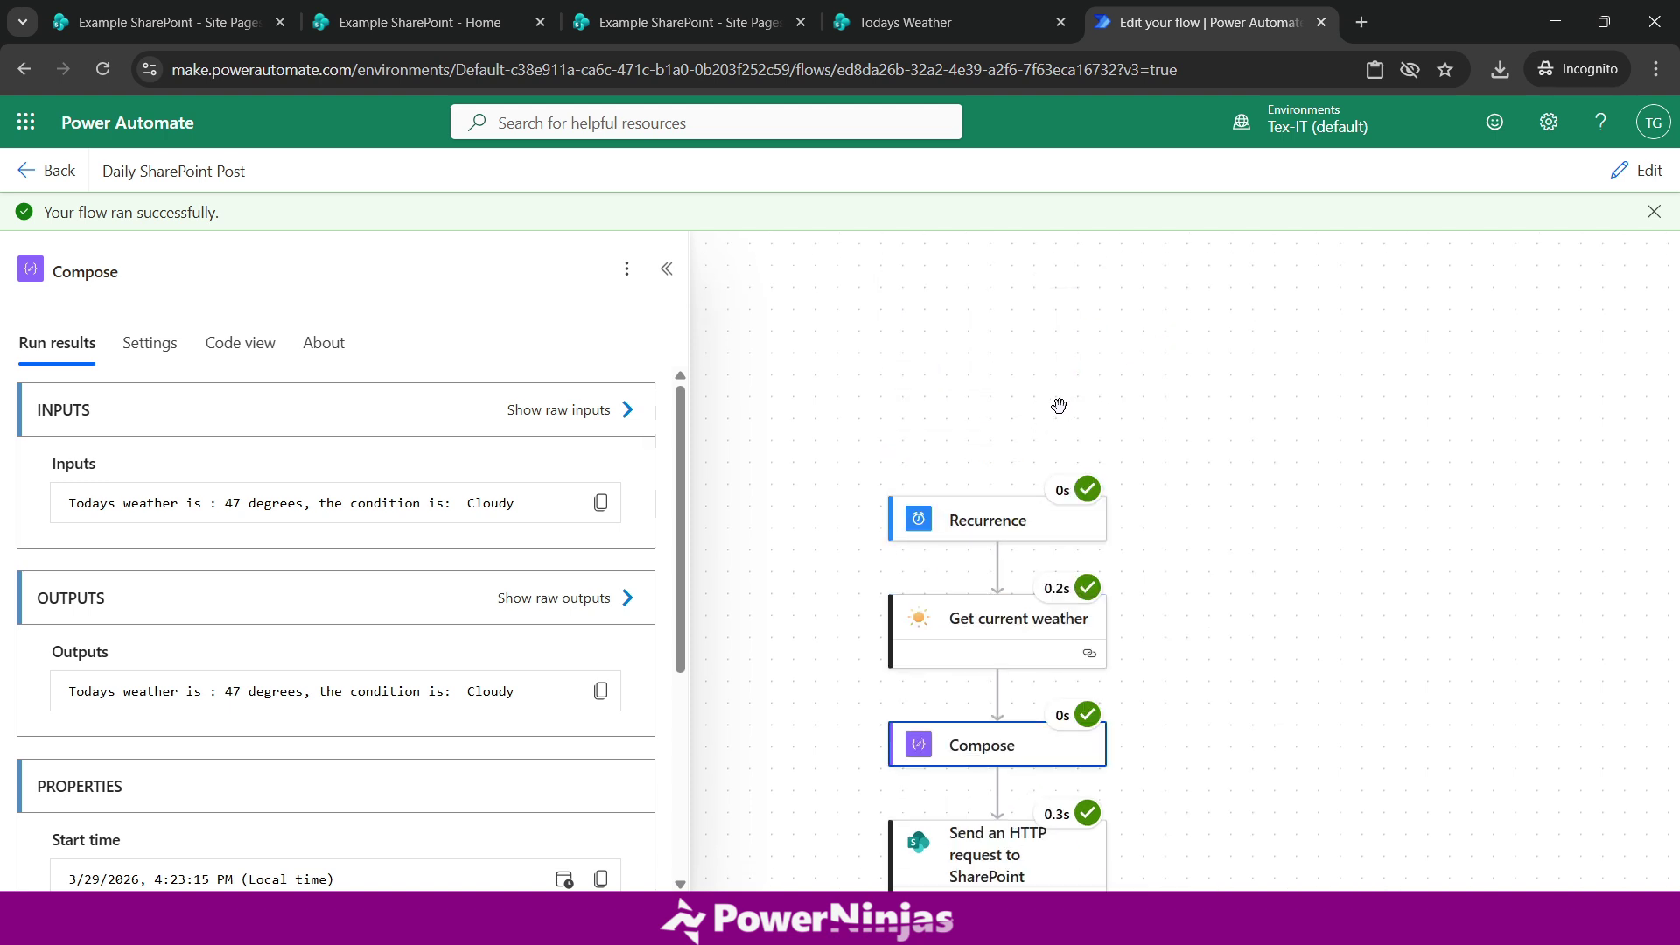
click(929, 525)
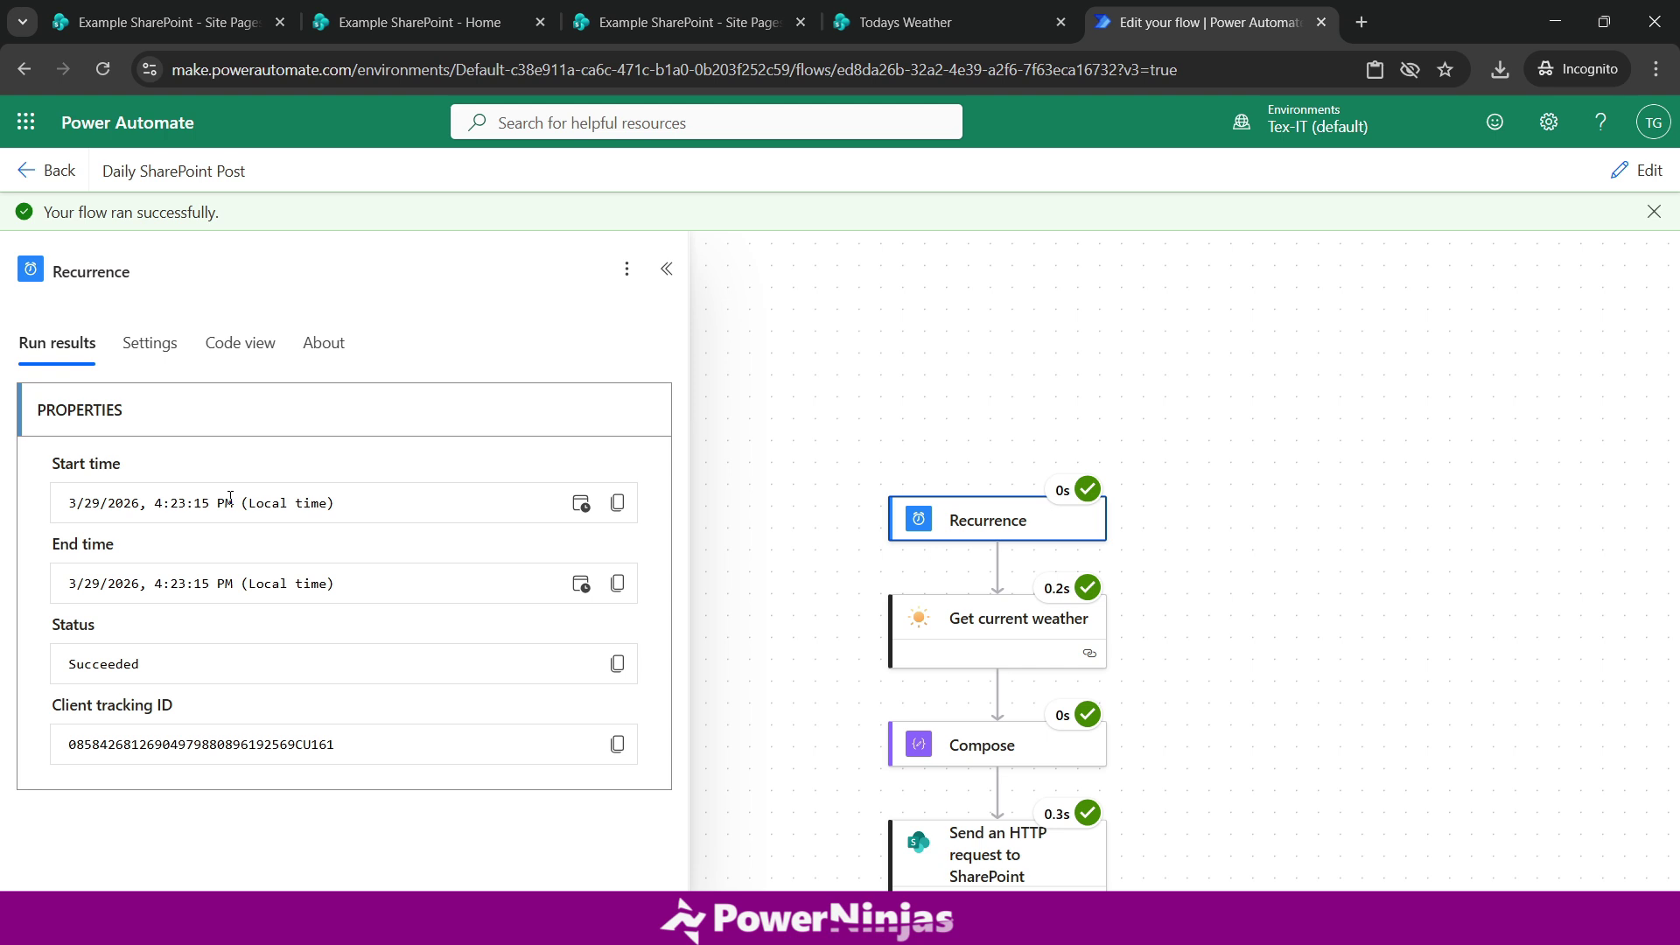
drag(849, 784, 775, 446)
scroll(774, 446, down, 2)
scroll(774, 446, up, 3)
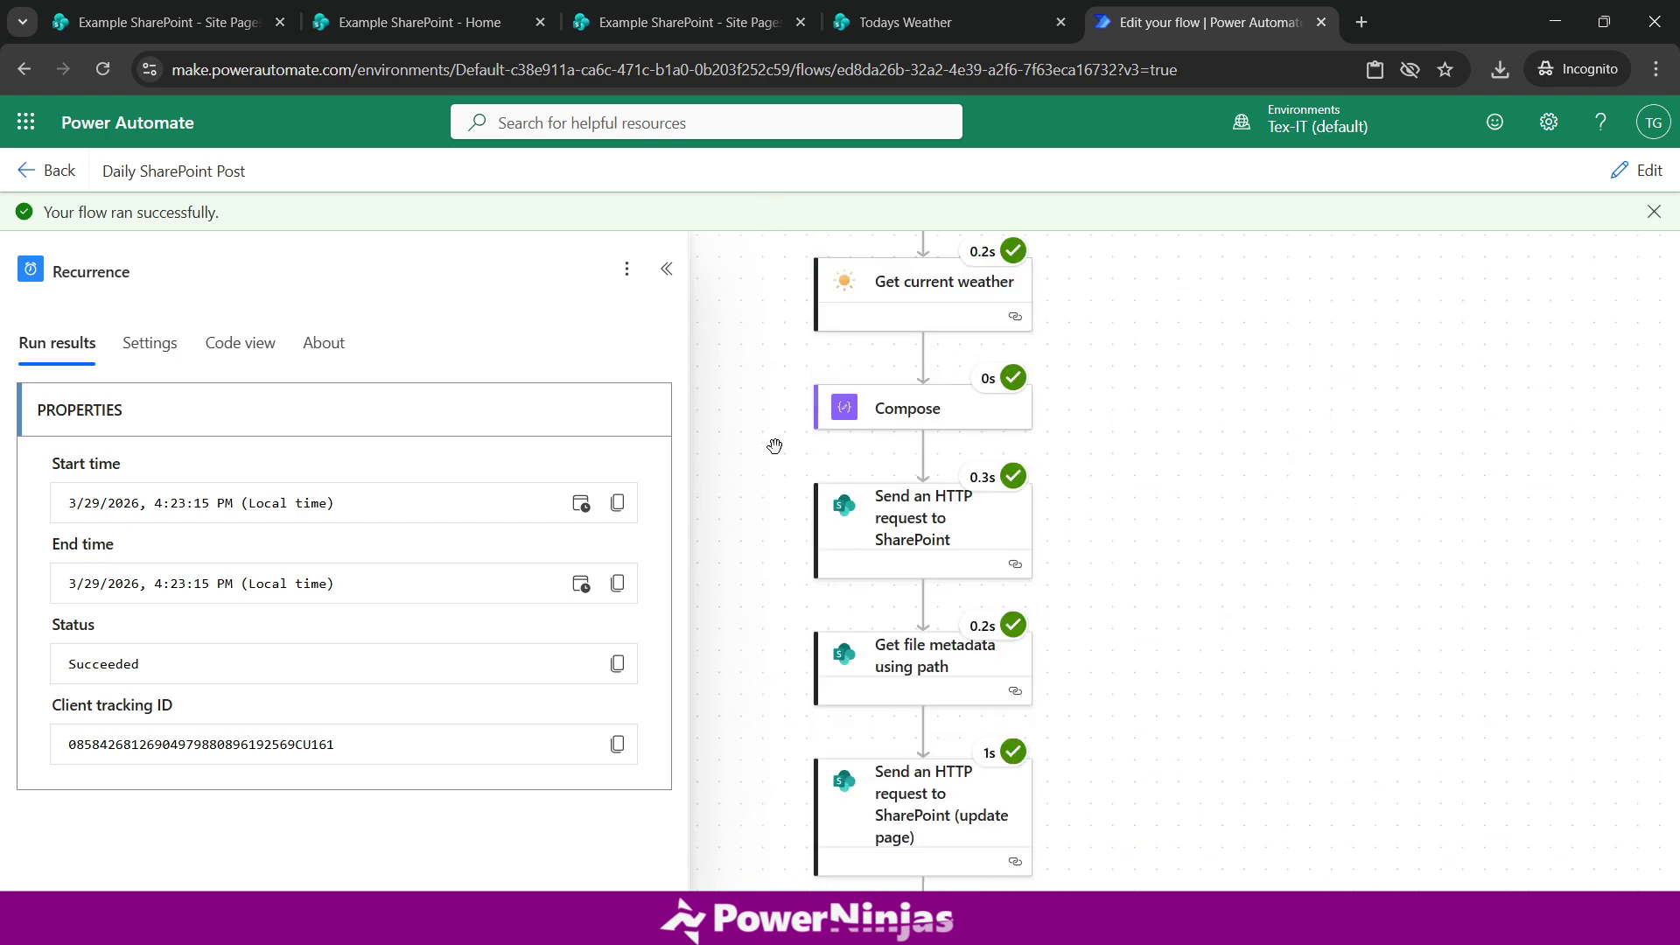